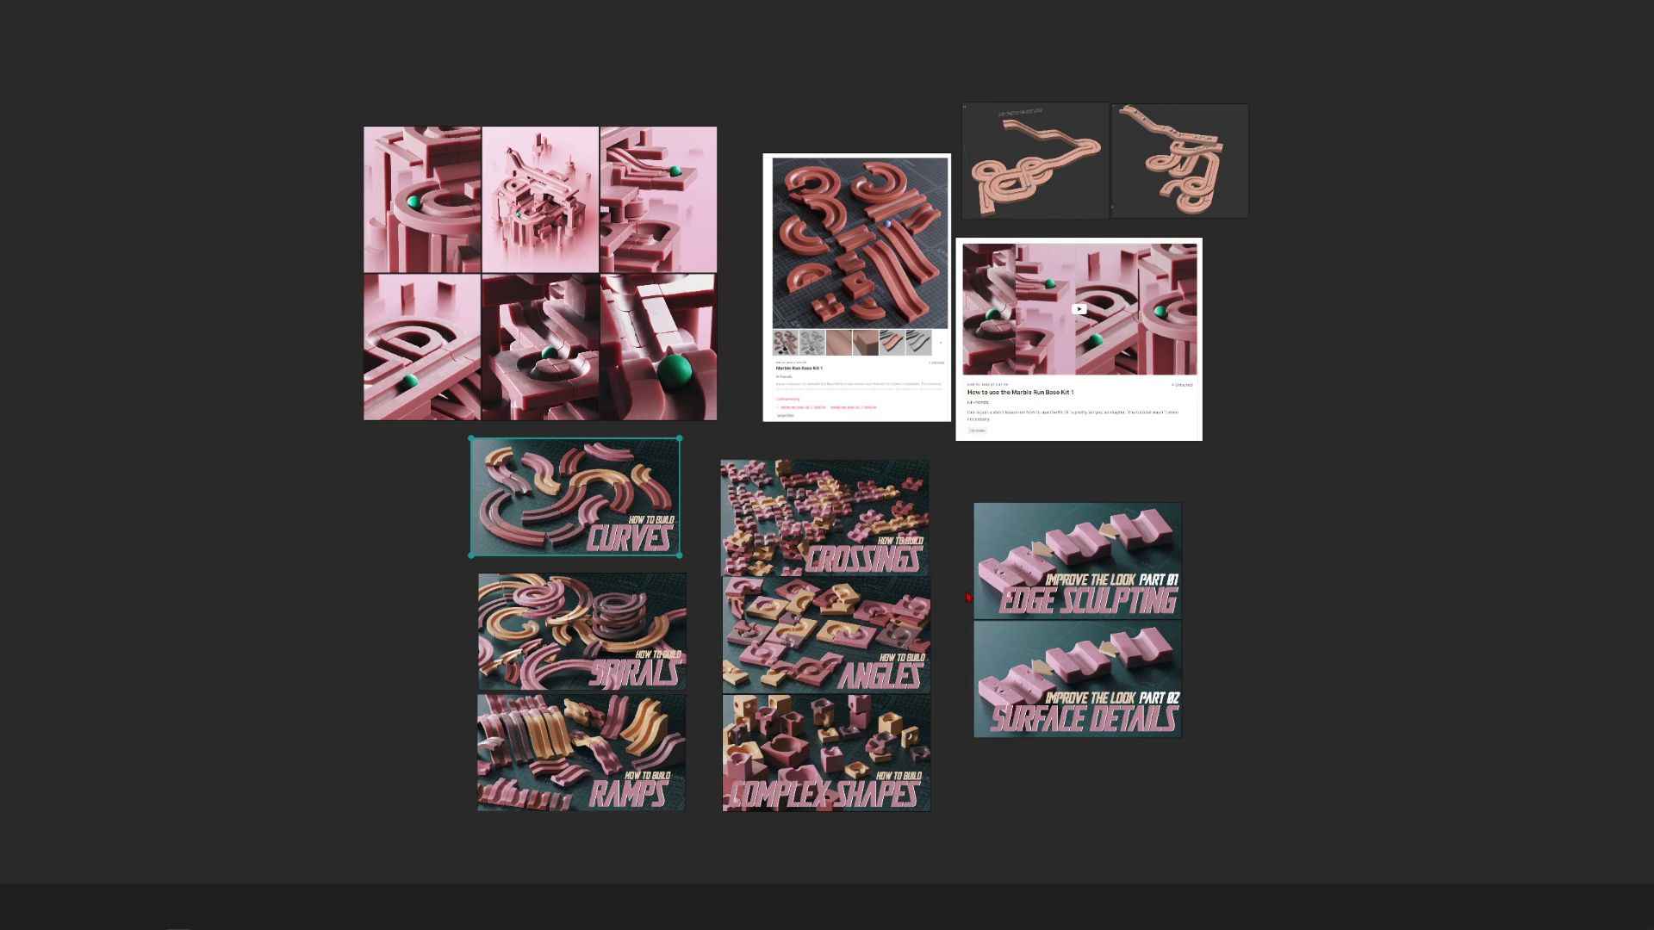
# Look over the Patreon creator page and the Marble Run Base Kit 1 posts on the reference board.
pyautogui.scroll(2, 894, 455)
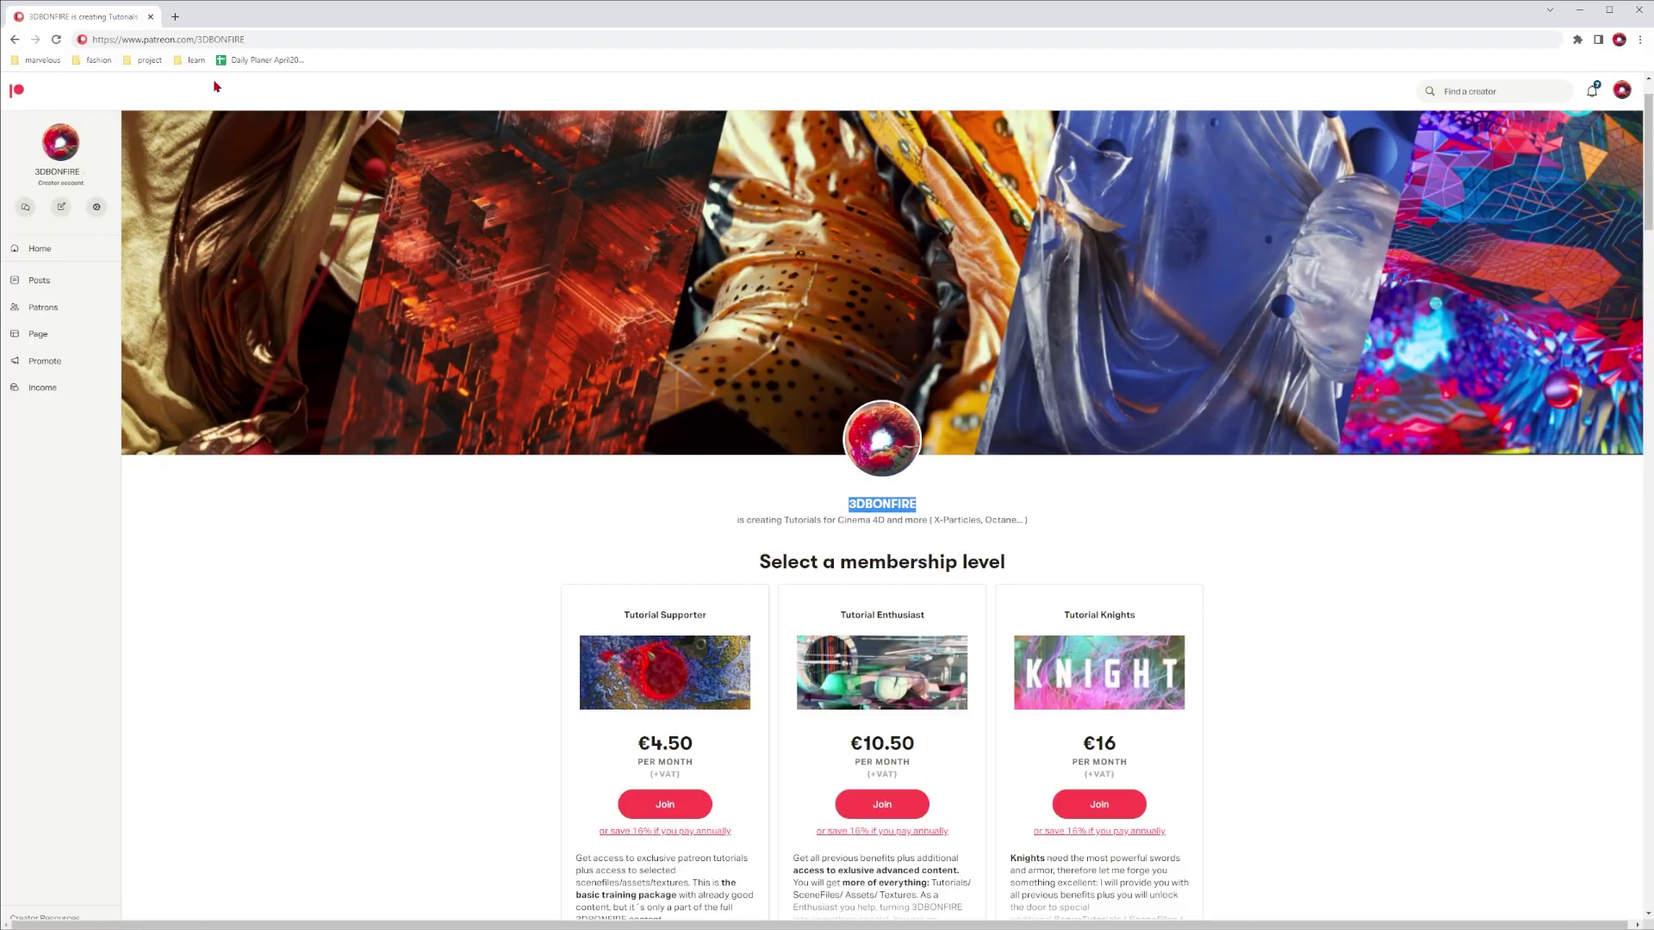
pyautogui.click(172, 39)
pyautogui.moveTo(248, 40); pyautogui.dragTo(149, 54)
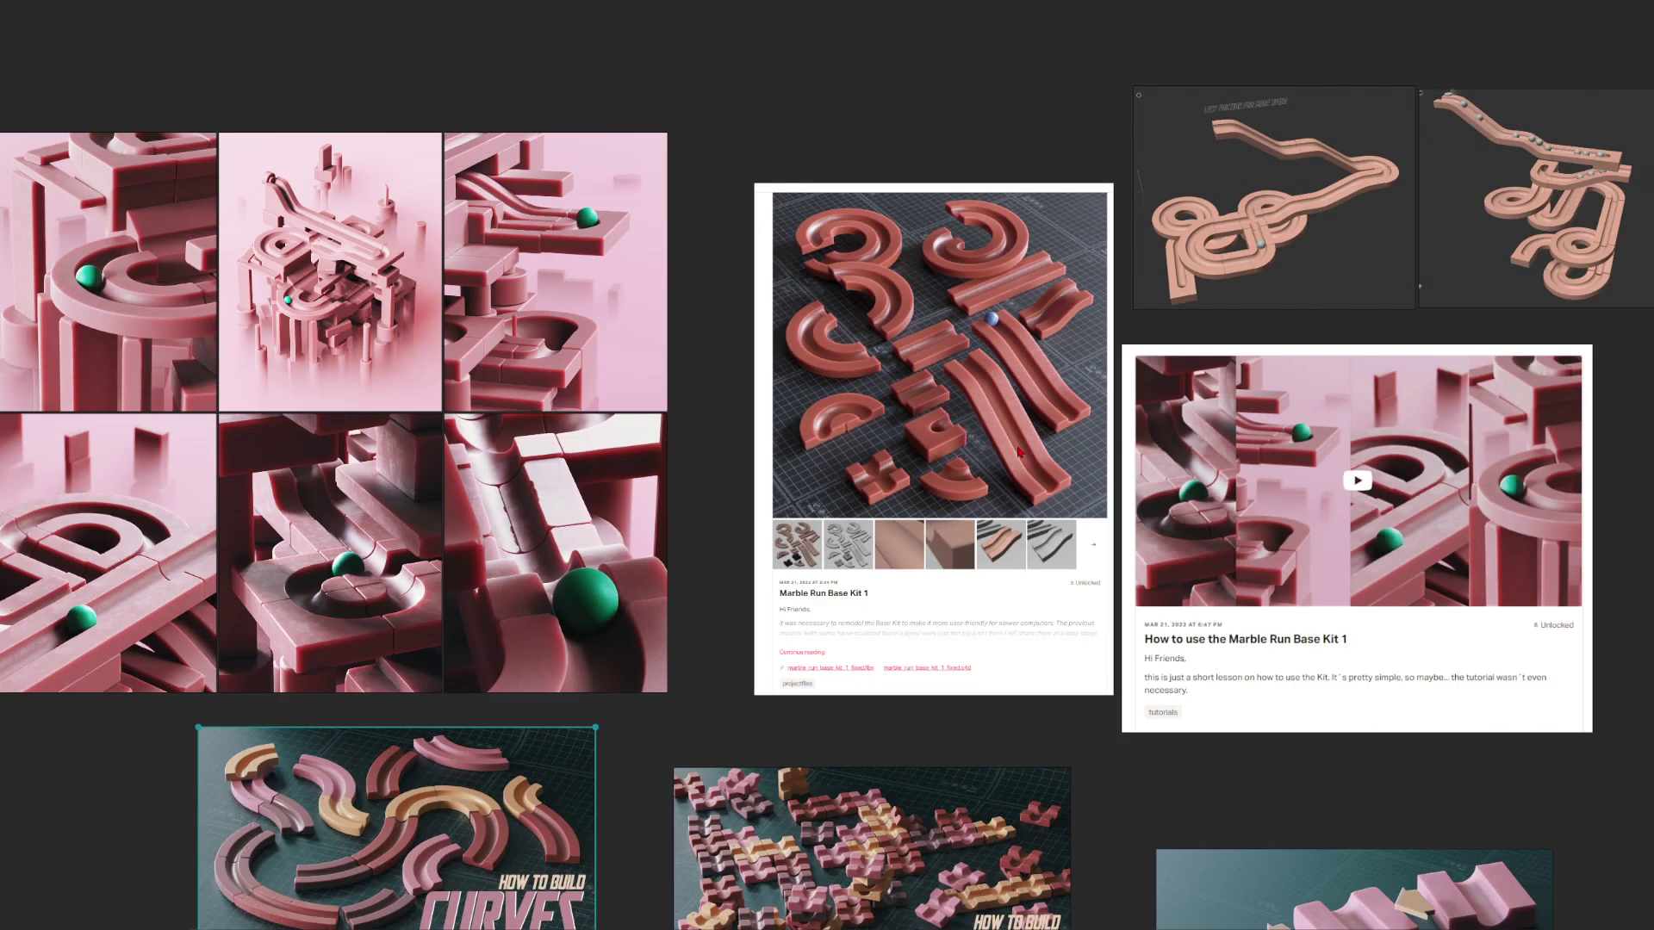
pyautogui.moveTo(777, 652); pyautogui.dragTo(1016, 197, button='middle')
pyautogui.scroll(1, 1016, 197)
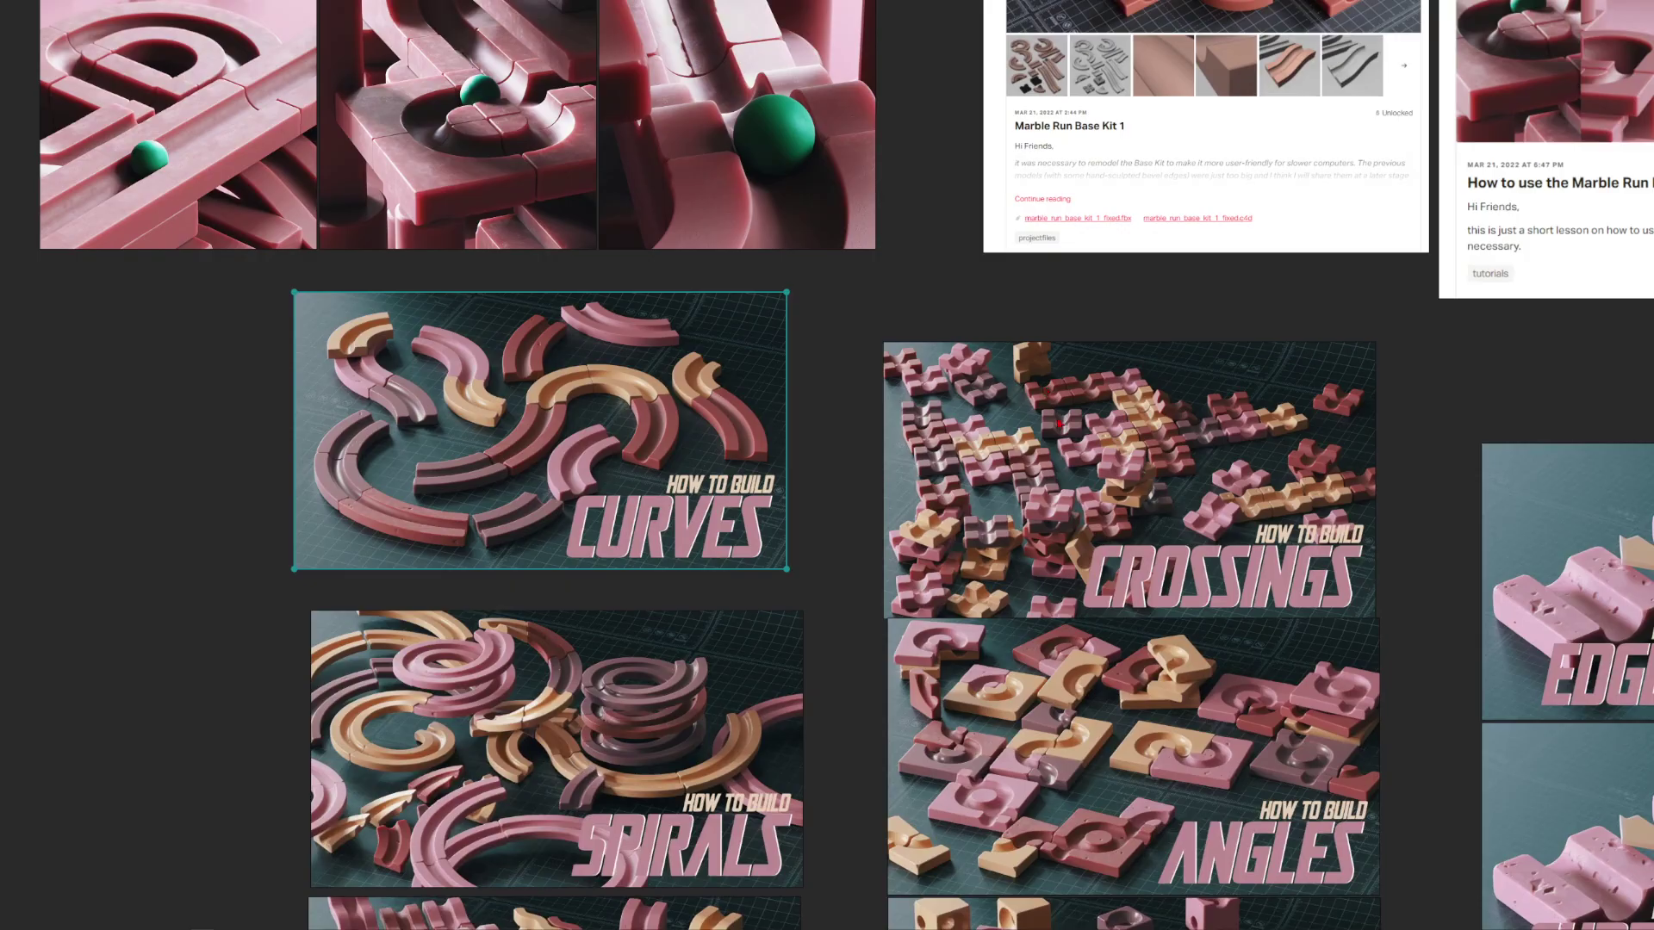
pyautogui.moveTo(1124, 553); pyautogui.dragTo(917, 265, button='middle')
pyautogui.scroll(-1, 914, 263)
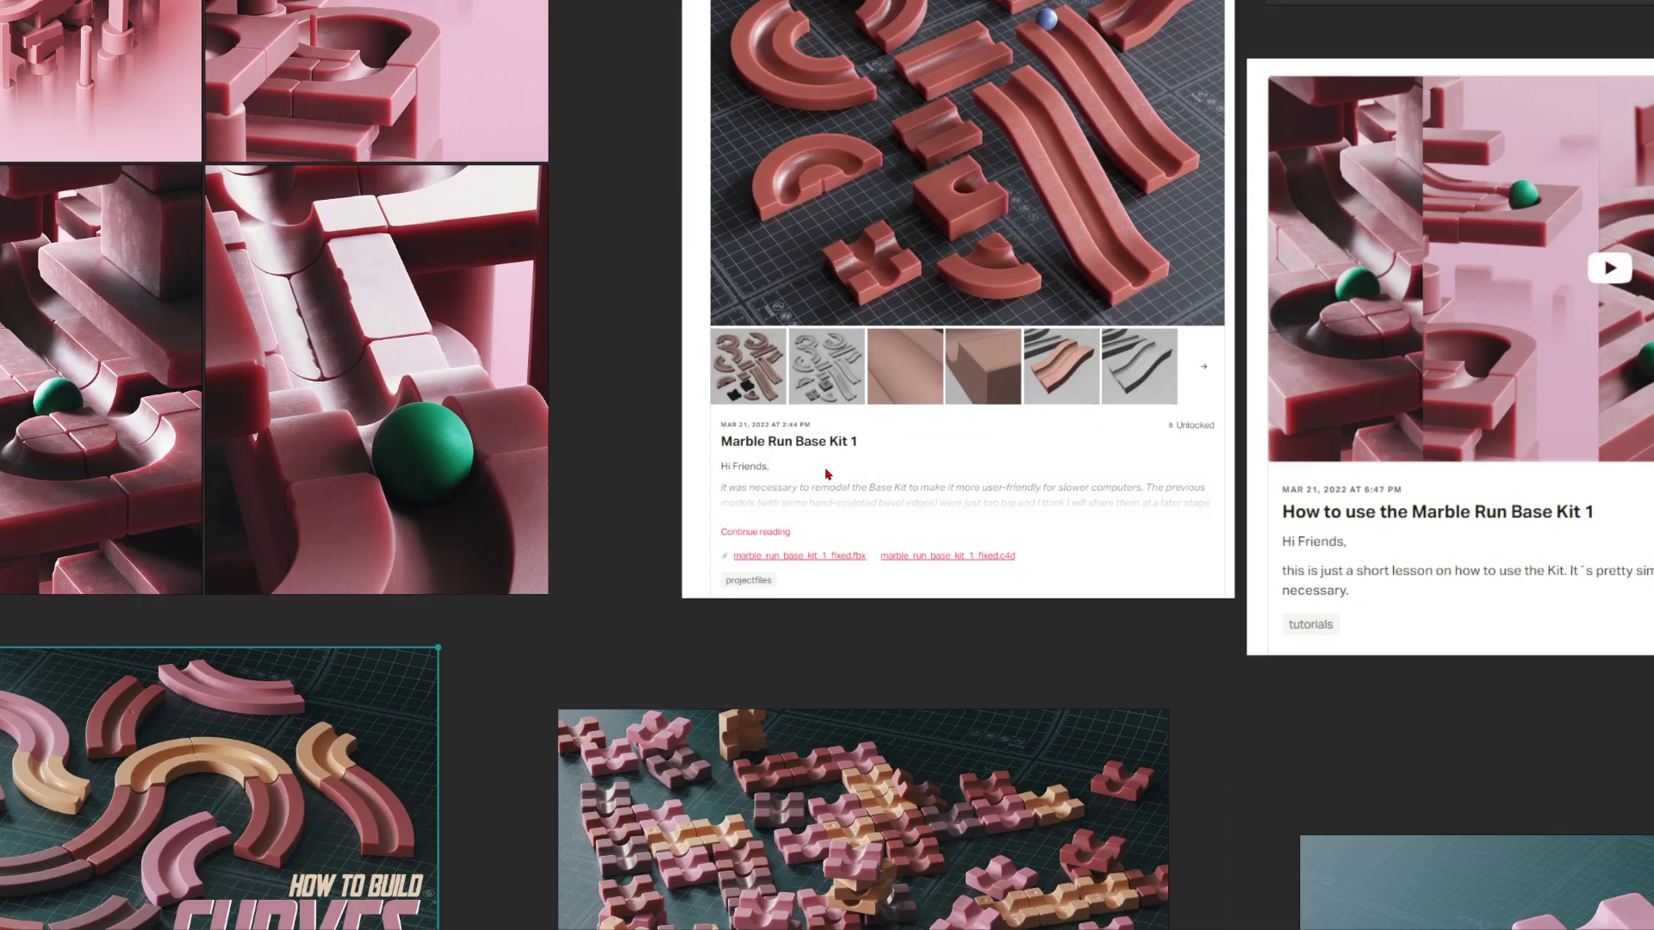
pyautogui.moveTo(851, 222); pyautogui.dragTo(828, 477, button='middle')
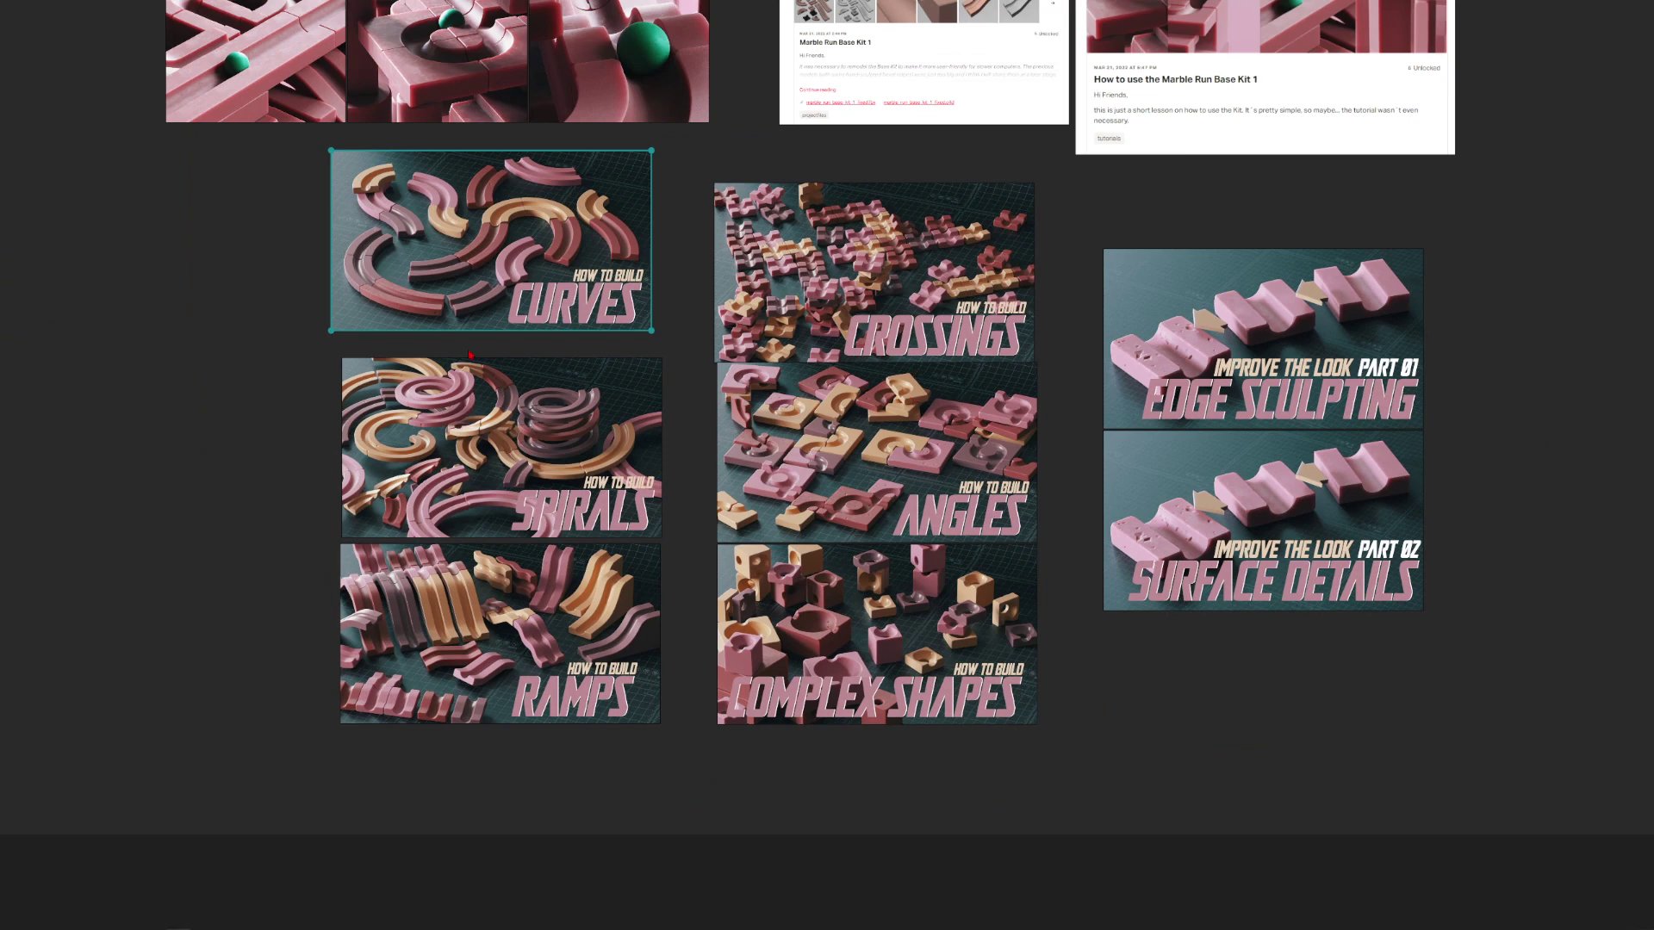
# Examine the Crossings lesson thumbnail up close, shifting it slightly out of line with the Angles thumbnail.
pyautogui.click(711, 299)
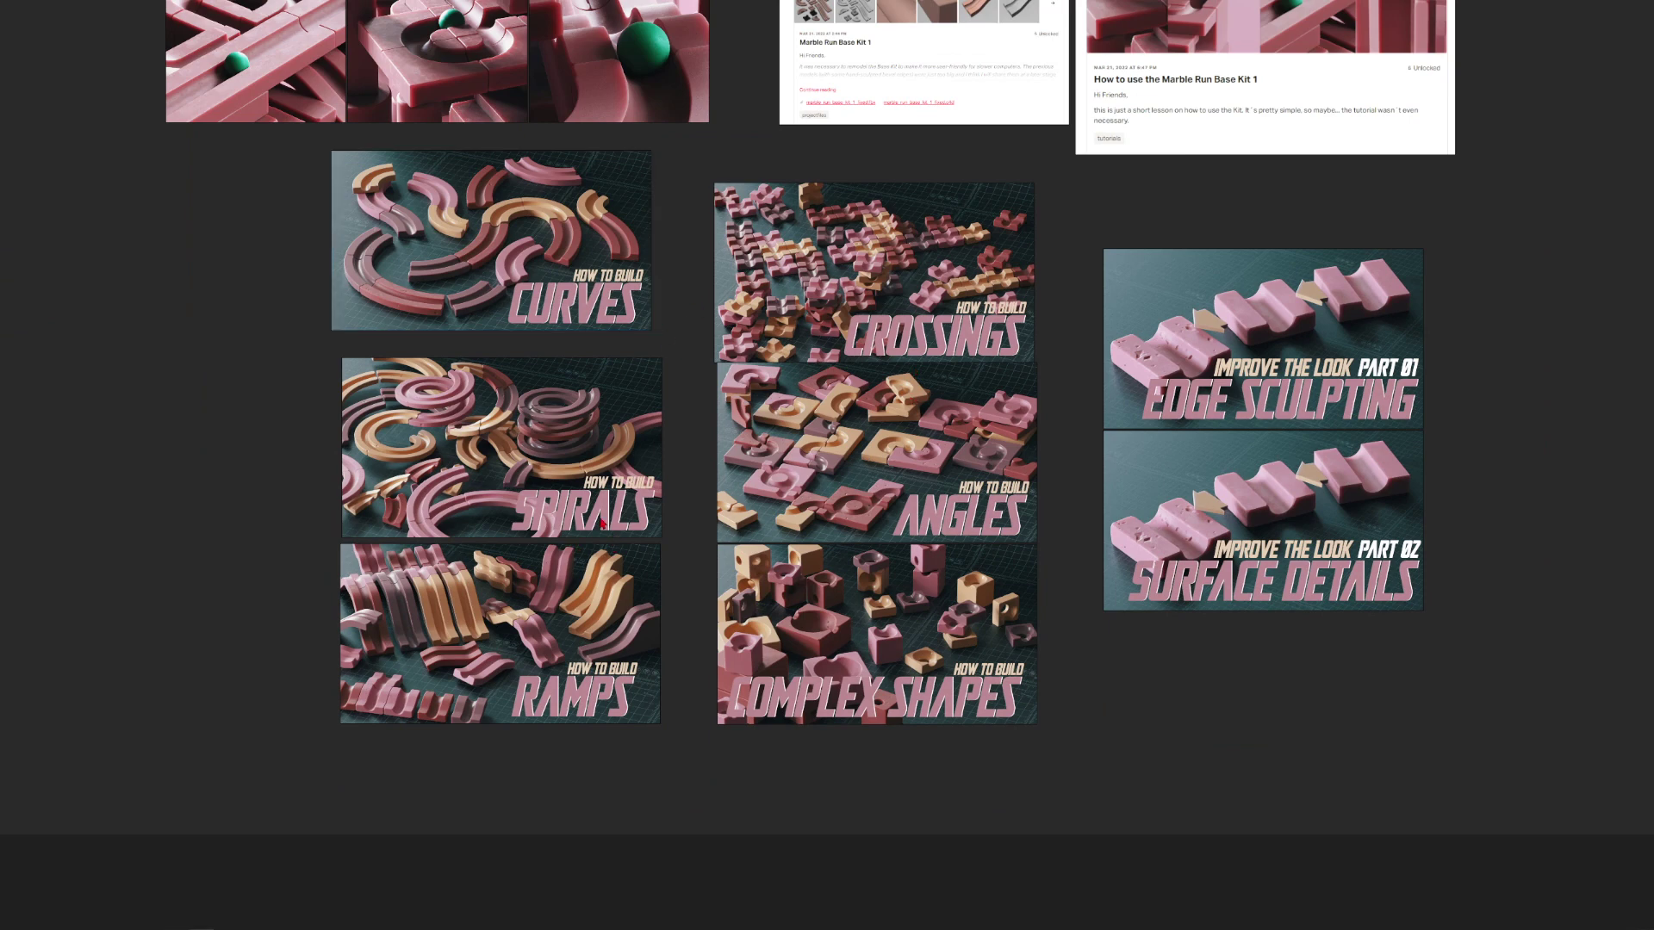
pyautogui.scroll(5, 874, 325)
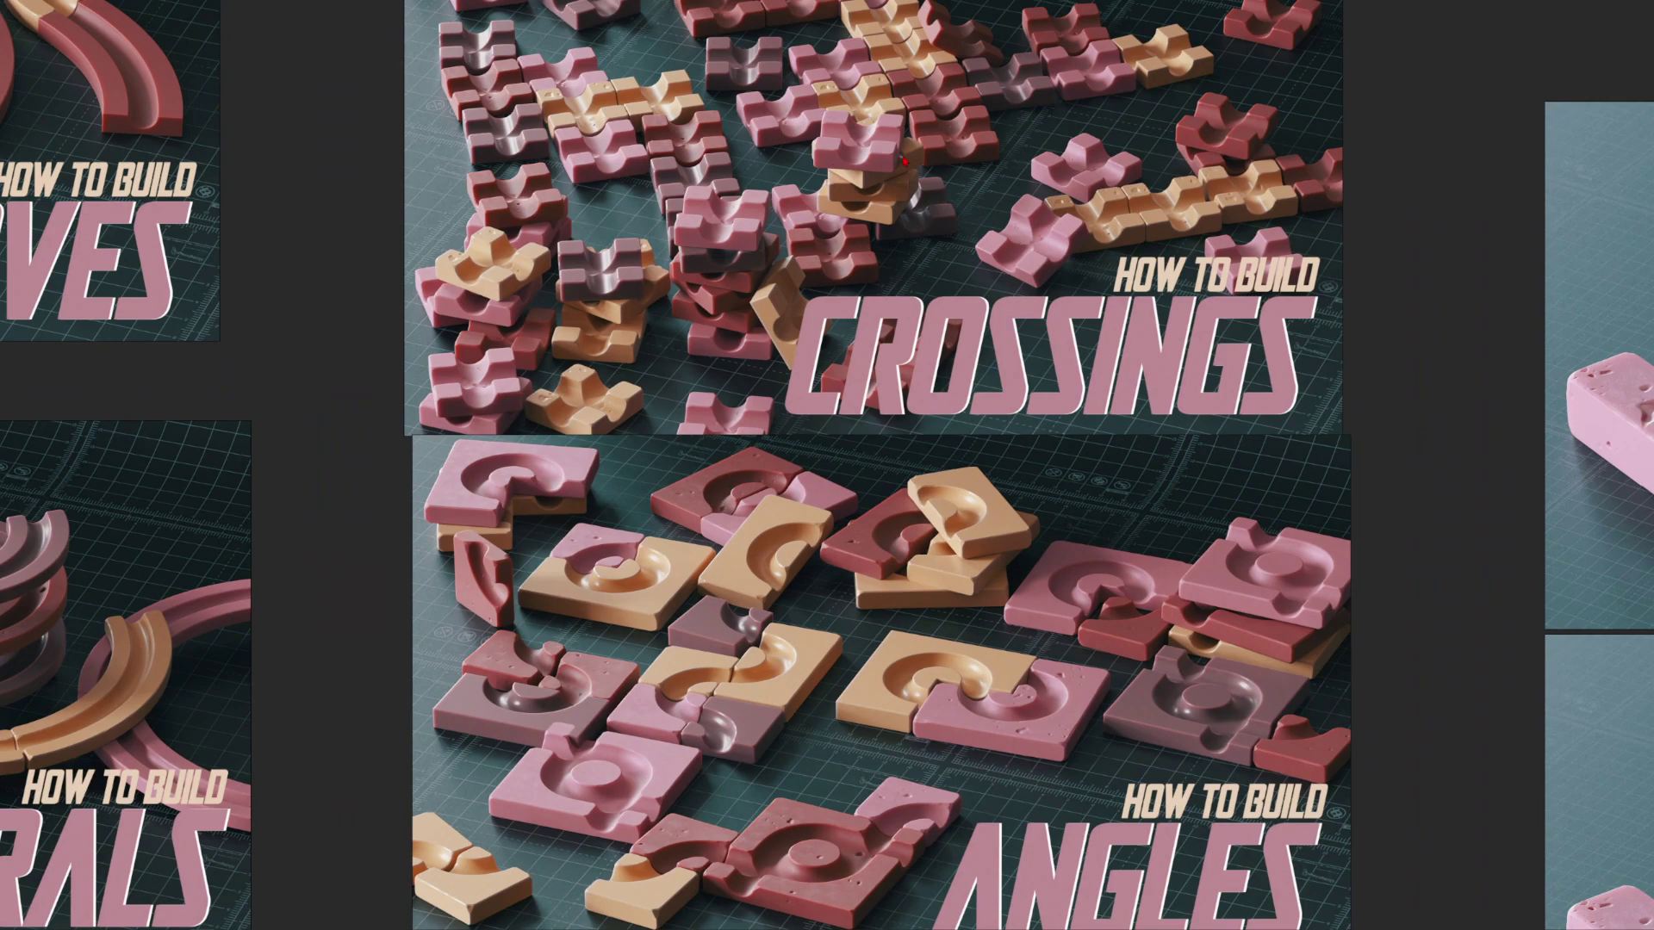
pyautogui.scroll(4, 906, 161)
pyautogui.moveTo(1042, 633); pyautogui.dragTo(985, 370, button='middle')
pyautogui.moveTo(1045, 292); pyautogui.dragTo(972, 291)
pyautogui.moveTo(973, 291); pyautogui.dragTo(1140, 335, button='middle')
pyautogui.moveTo(1139, 334); pyautogui.dragTo(1210, 346)
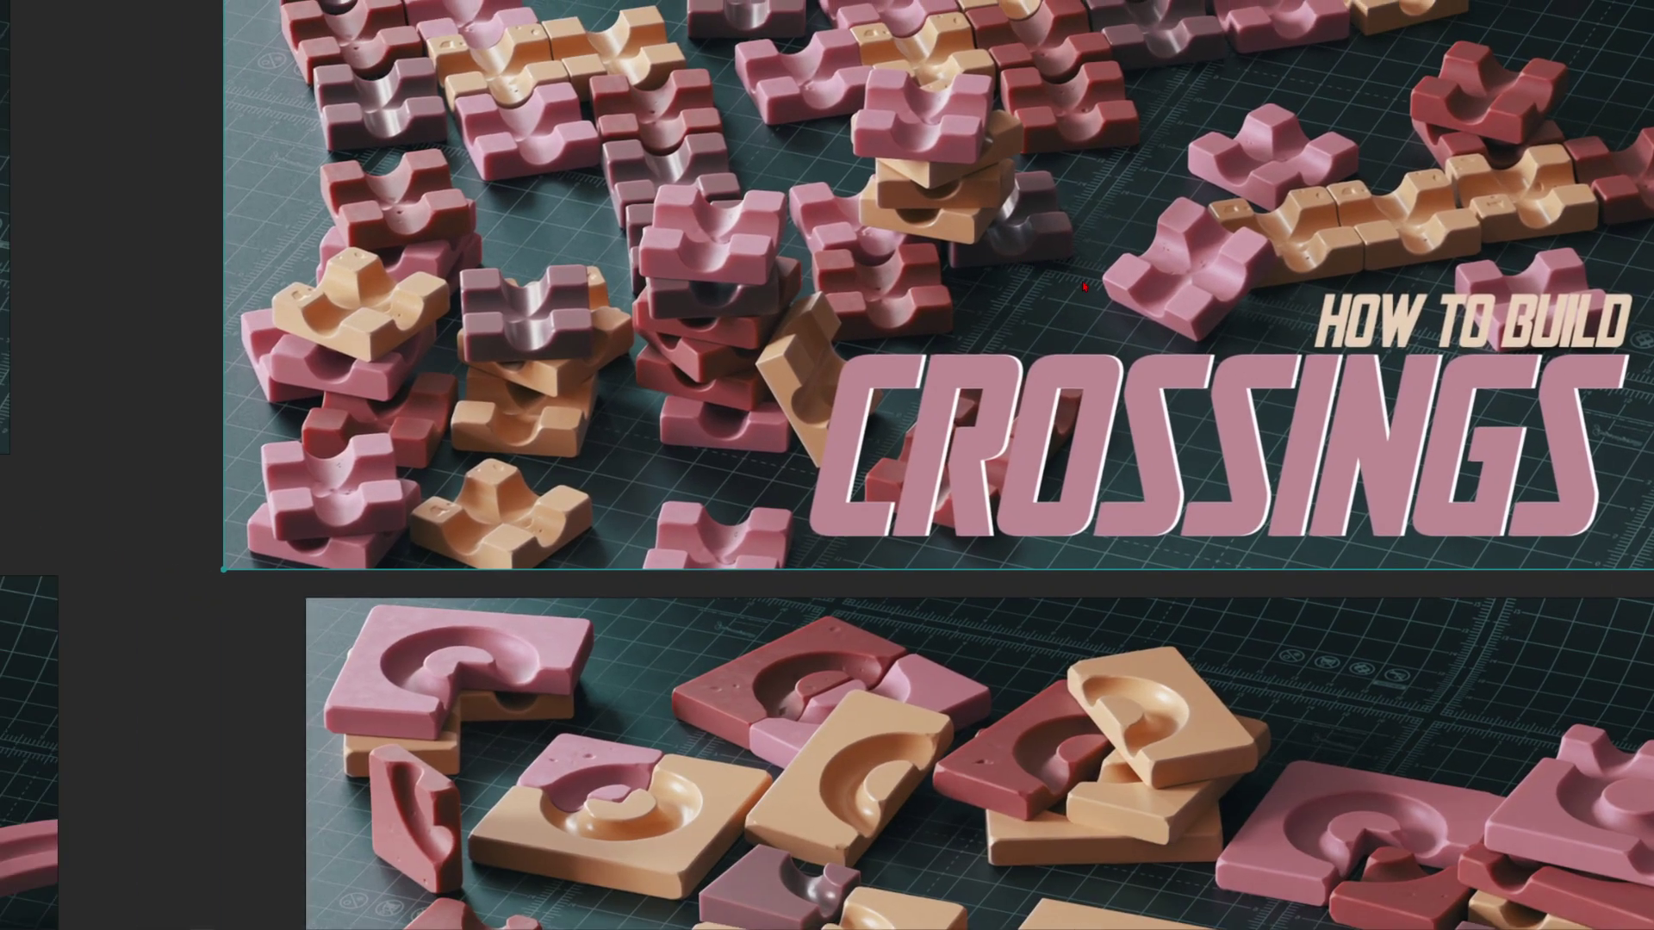
pyautogui.scroll(-4, 1119, 284)
# Examine the pink marble run renders, the base kit picture and the assembled track screenshot.
pyautogui.moveTo(776, 215); pyautogui.dragTo(1120, 650, button='middle')
pyautogui.moveTo(746, 241); pyautogui.dragTo(1112, 645, button='middle')
pyautogui.scroll(6, 924, 112)
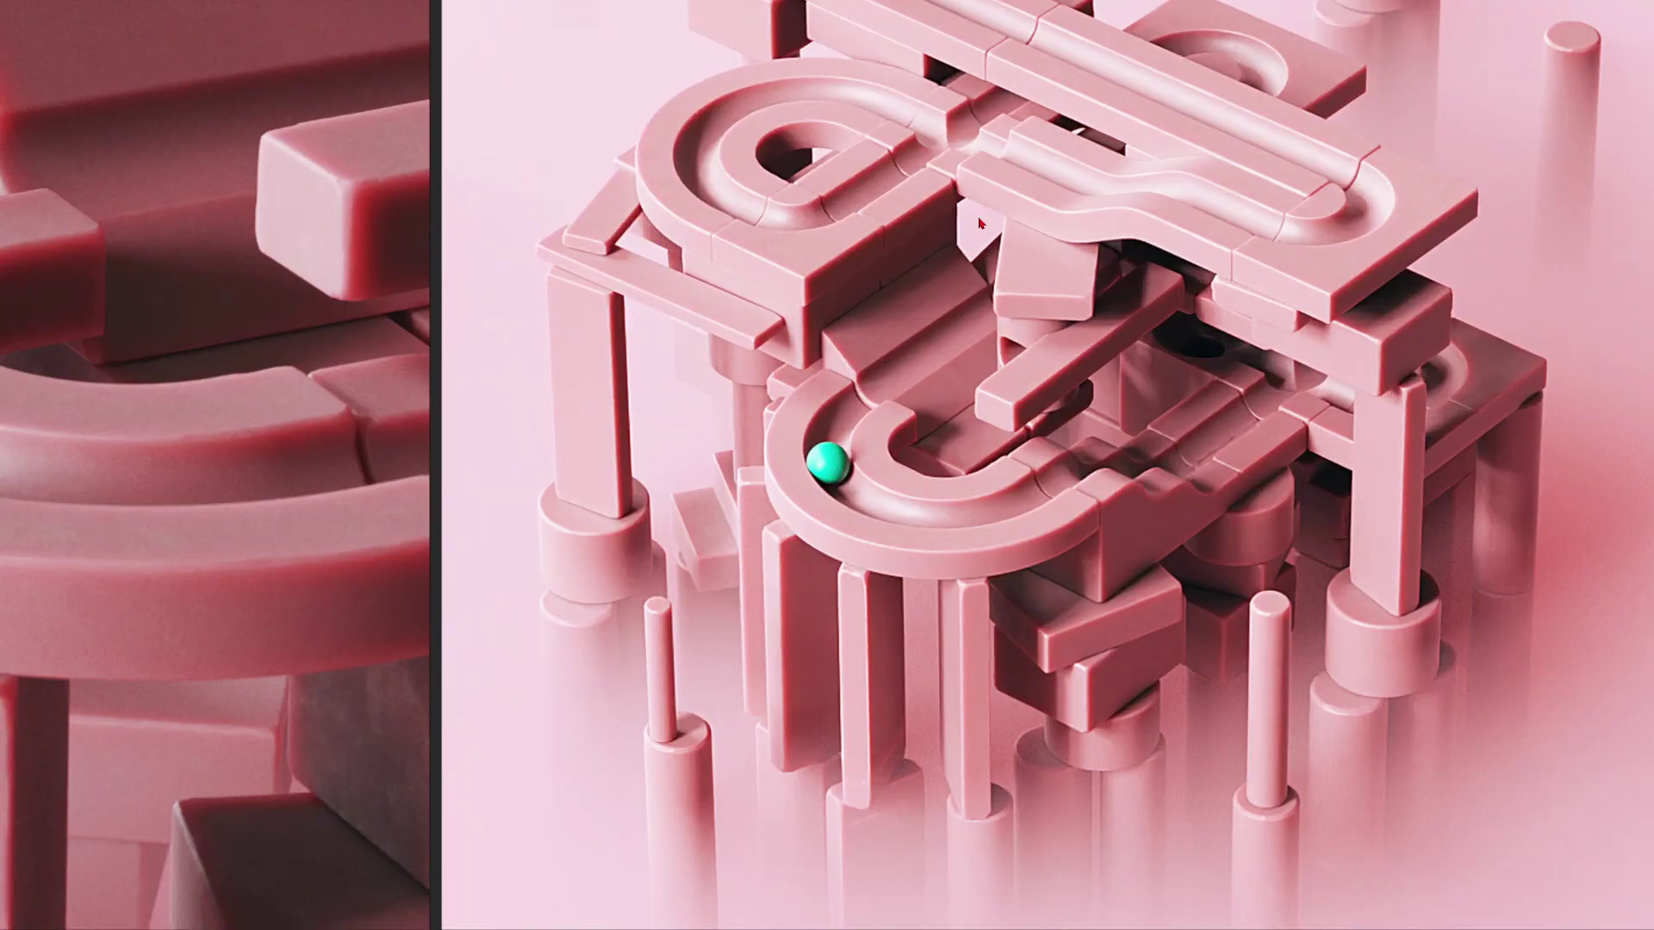
pyautogui.scroll(-2, 1232, 384)
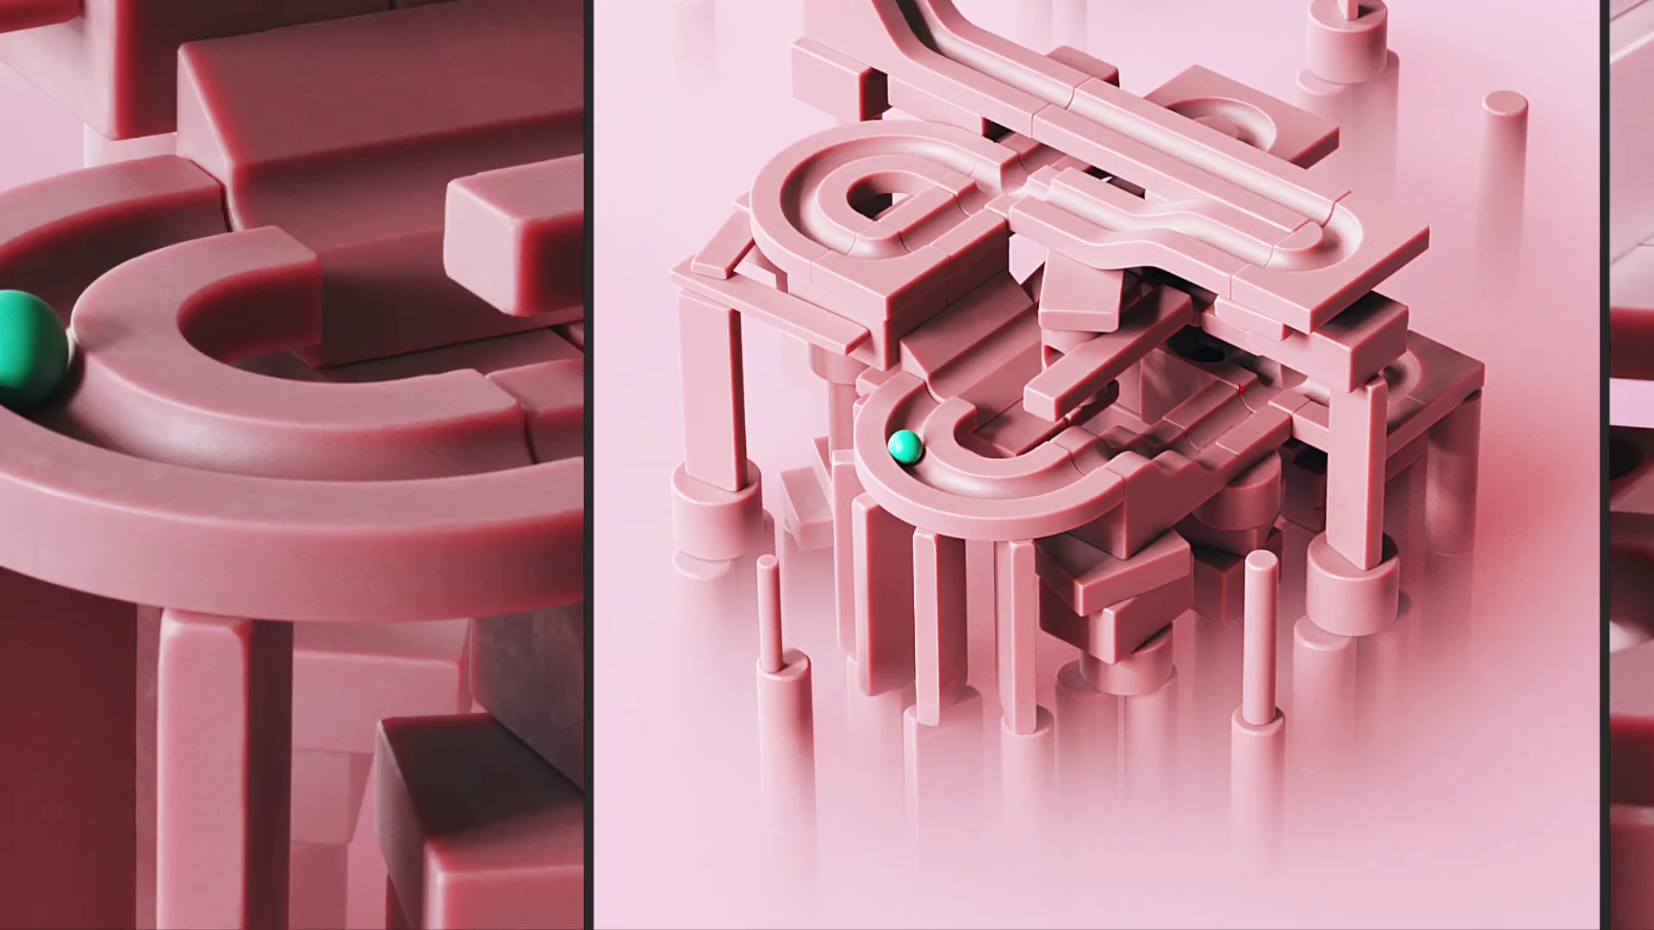
pyautogui.moveTo(1266, 392); pyautogui.dragTo(905, 431, button='middle')
pyautogui.scroll(-5, 913, 418)
pyautogui.moveTo(1373, 384); pyautogui.dragTo(705, 306, button='middle')
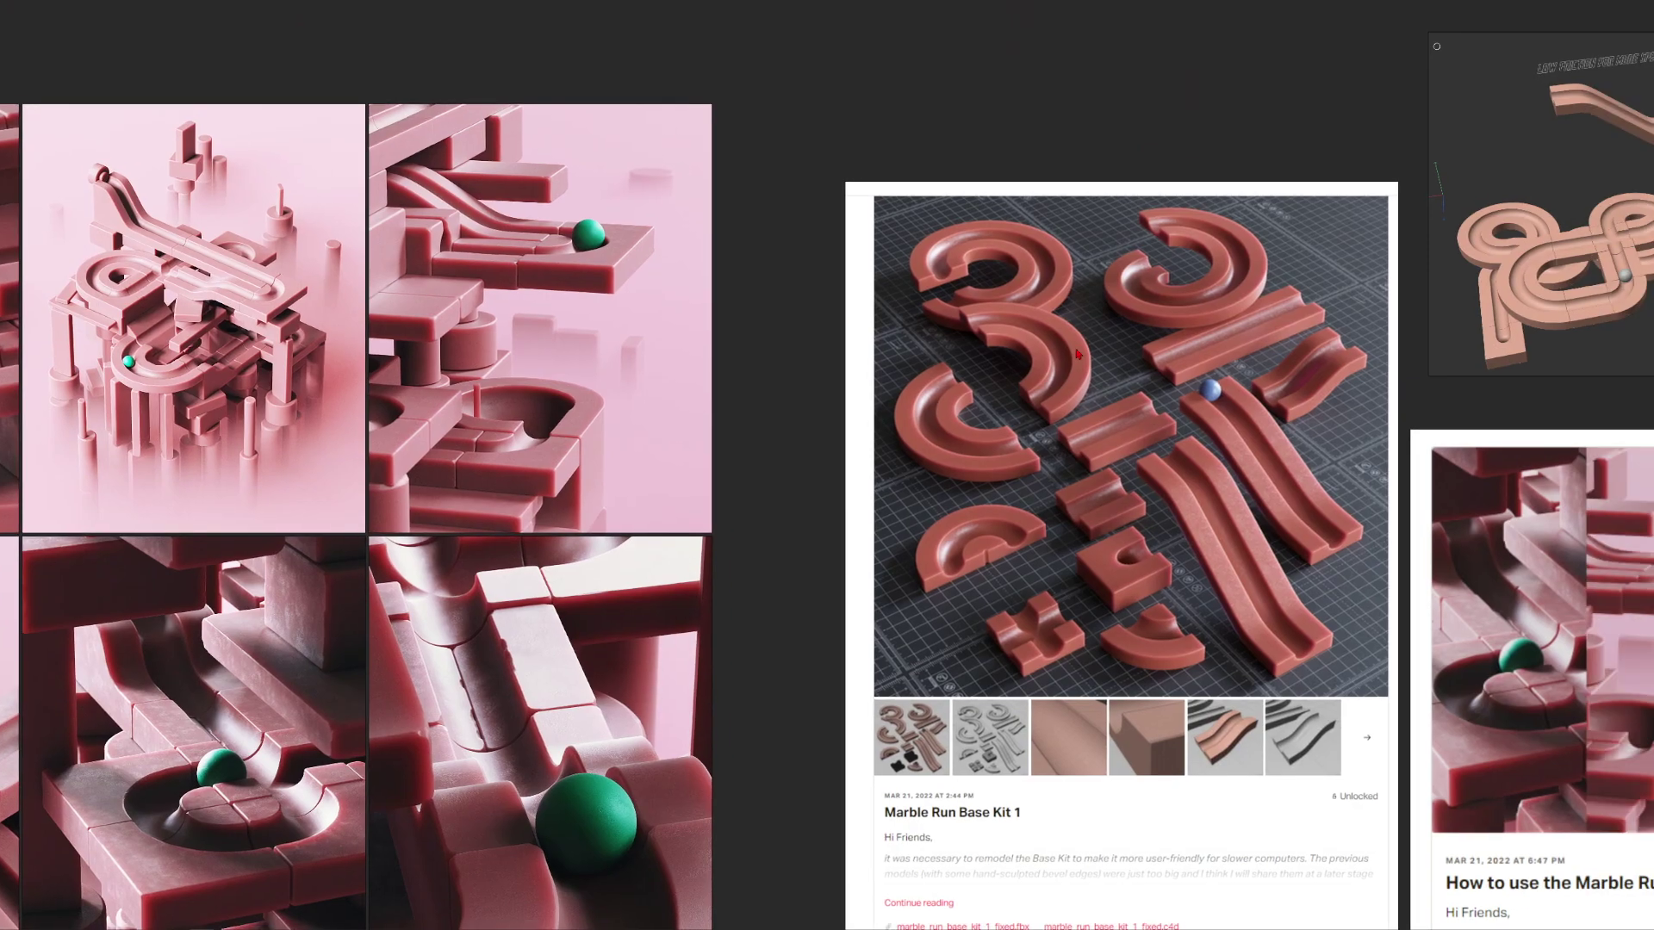
pyautogui.moveTo(1577, 244); pyautogui.dragTo(751, 237, button='middle')
pyautogui.scroll(4, 751, 237)
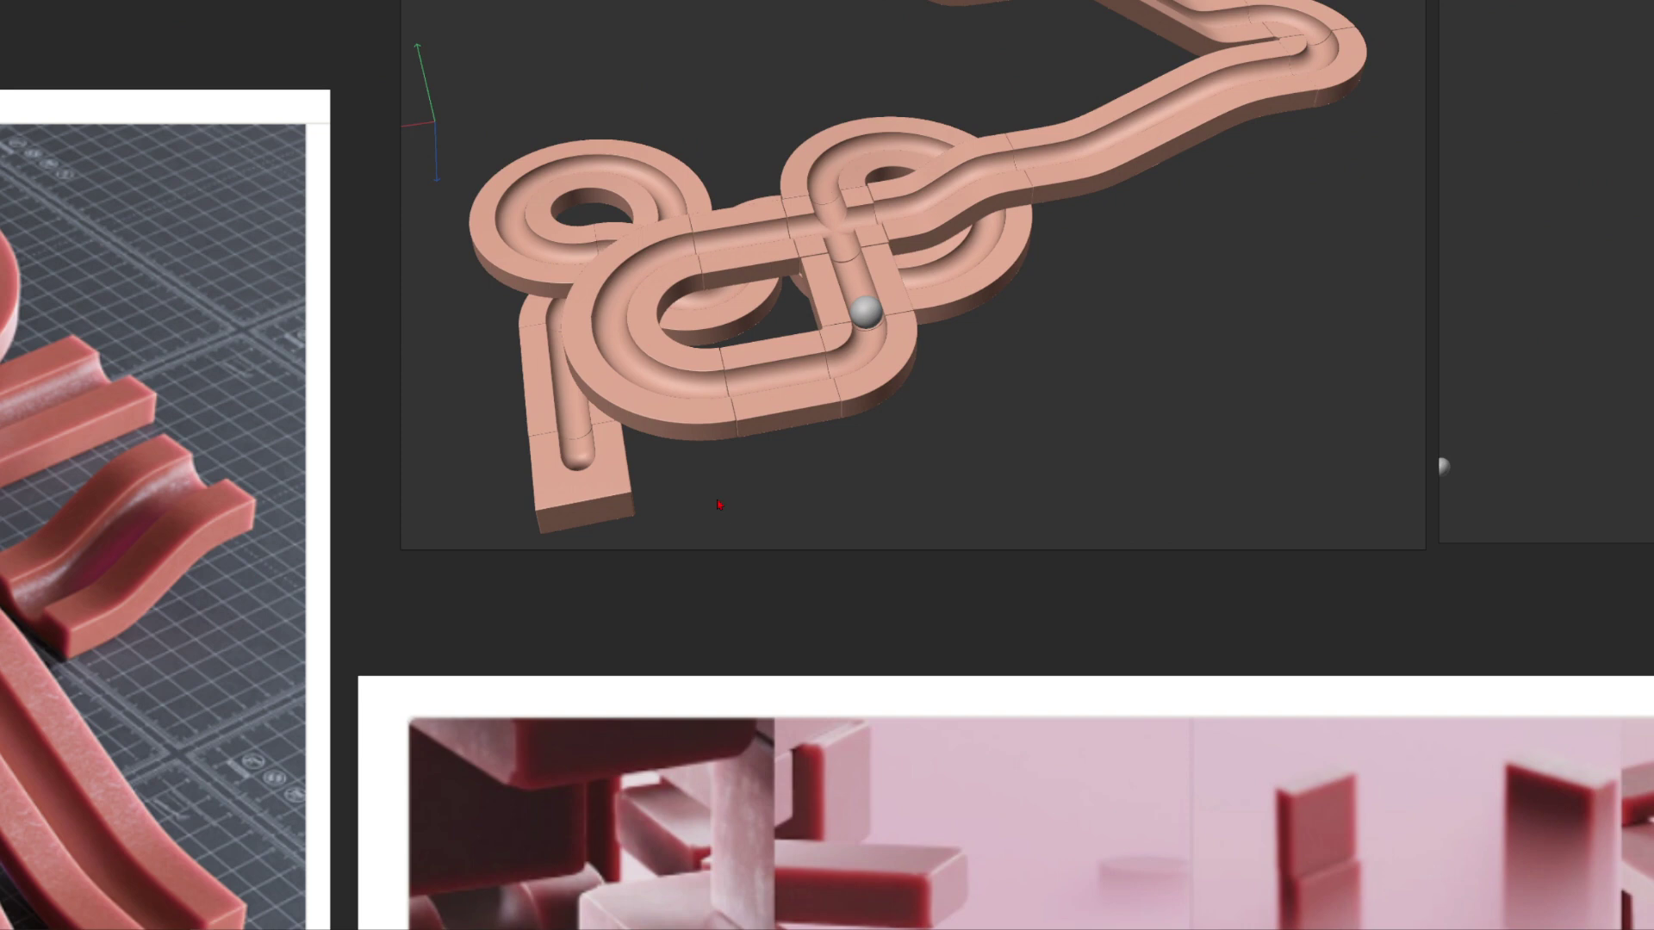
# Examine the How to Build Angles and Complex Shapes lesson thumbnails up close.
pyautogui.scroll(-6, 729, 511)
pyautogui.moveTo(529, 592); pyautogui.dragTo(1068, 67, button='middle')
pyautogui.moveTo(956, 603); pyautogui.dragTo(1042, 389, button='middle')
pyautogui.moveTo(1045, 591); pyautogui.dragTo(927, 391, button='middle')
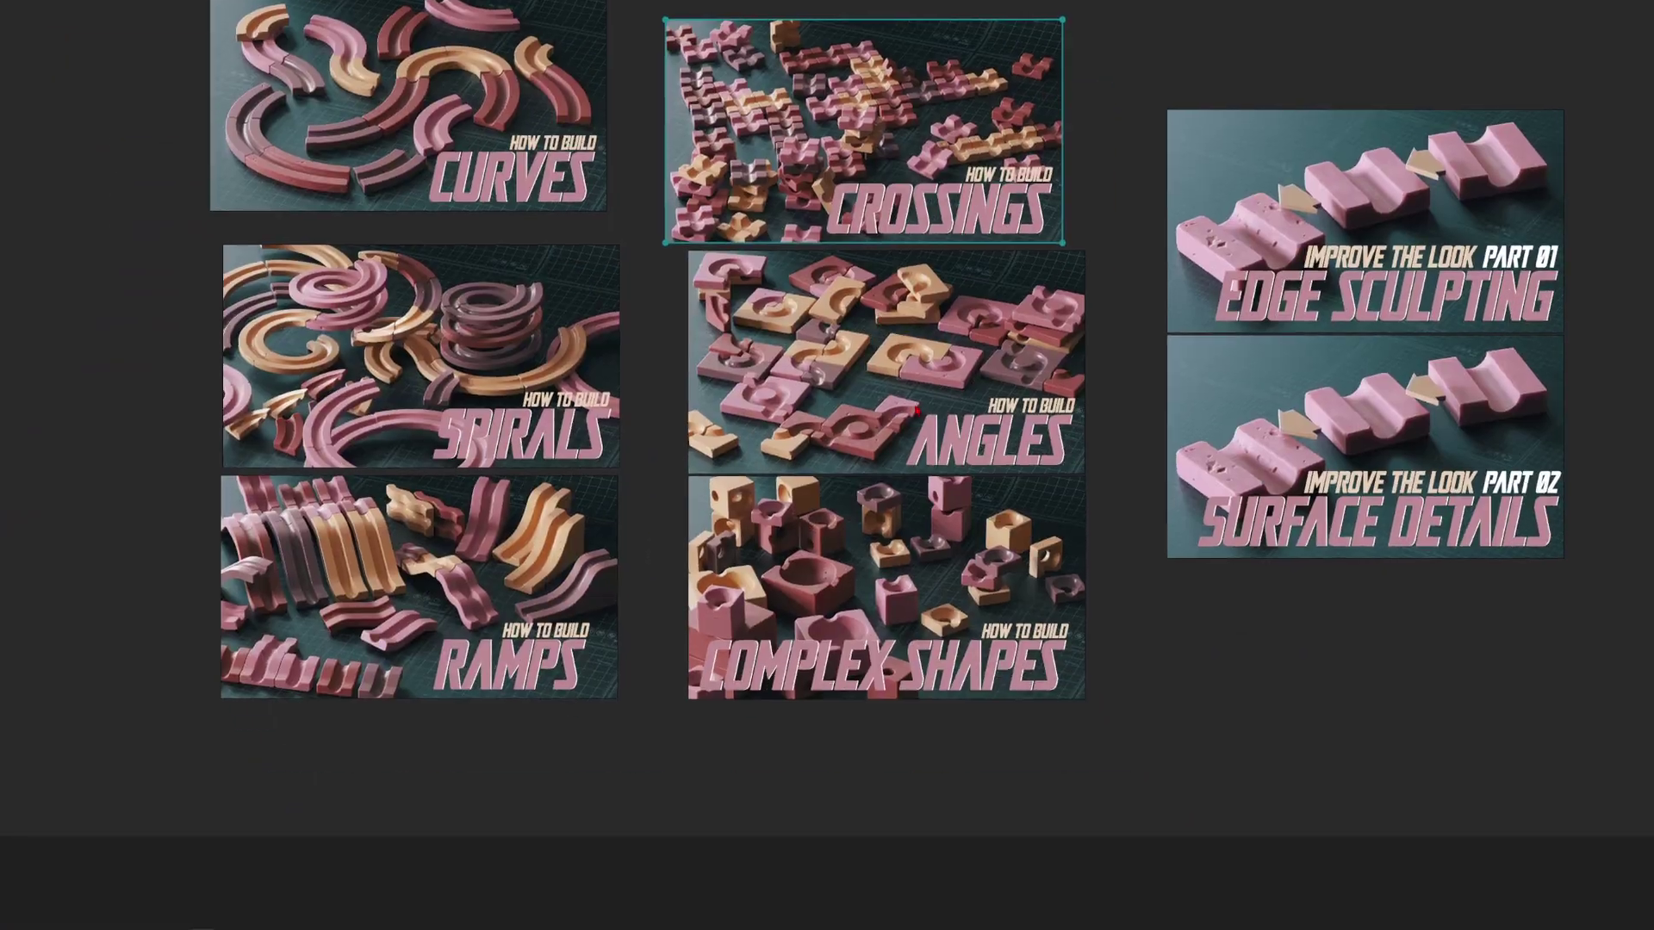
pyautogui.scroll(5, 926, 391)
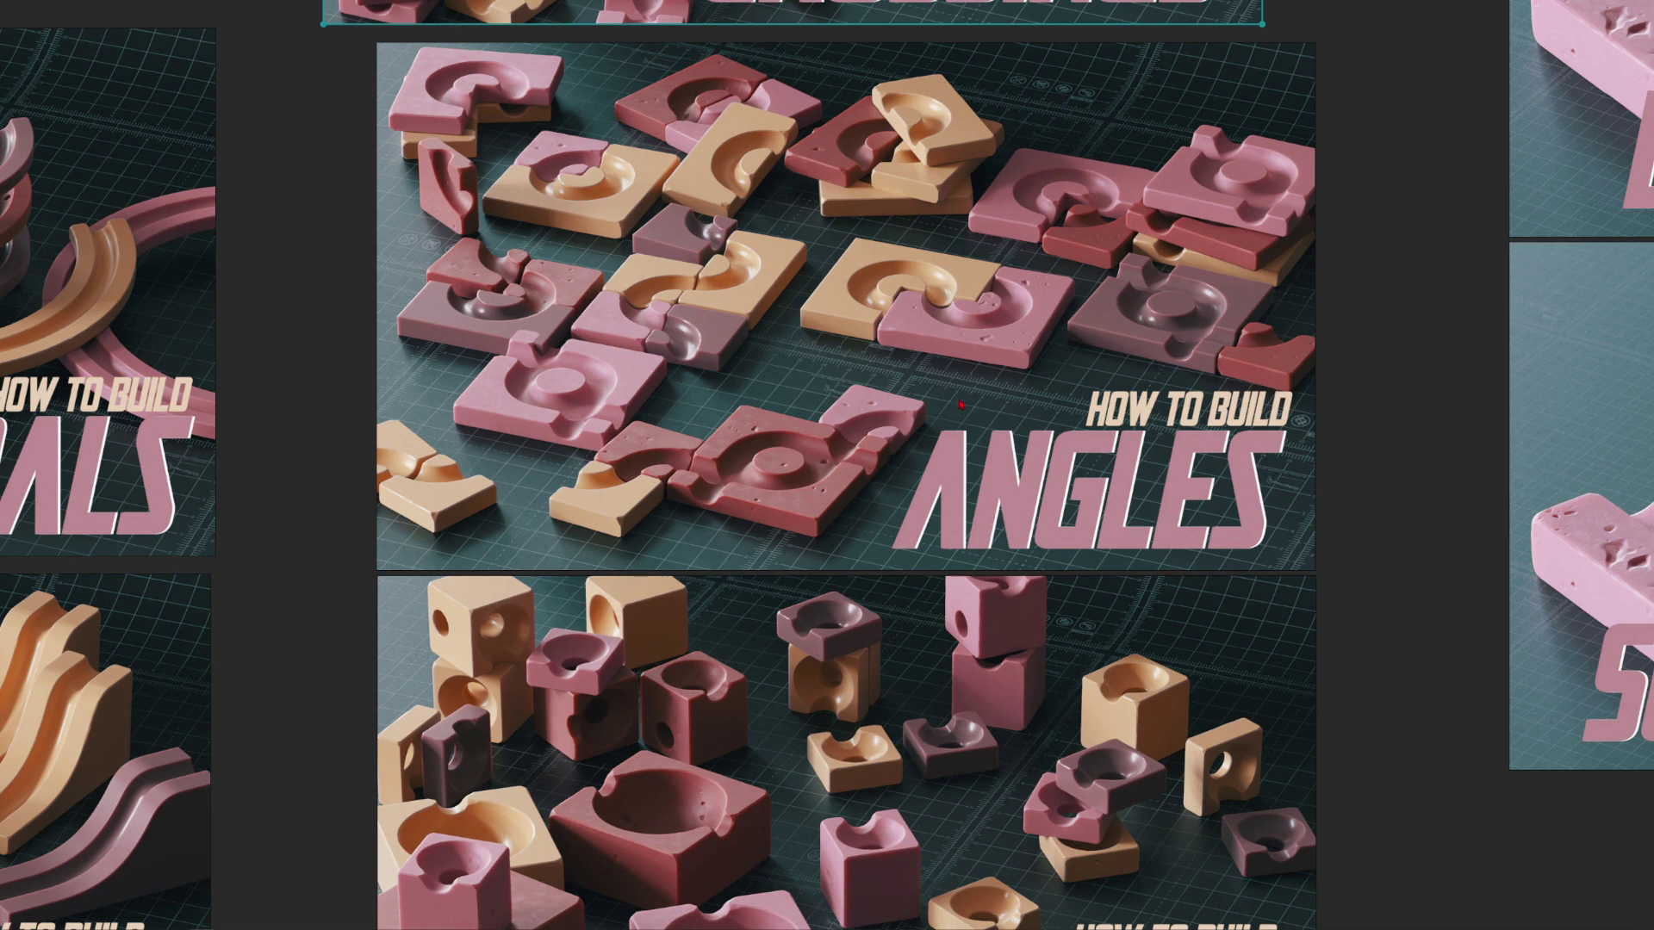
pyautogui.scroll(3, 872, 349)
pyautogui.moveTo(1469, 401); pyautogui.dragTo(1273, 573, button='middle')
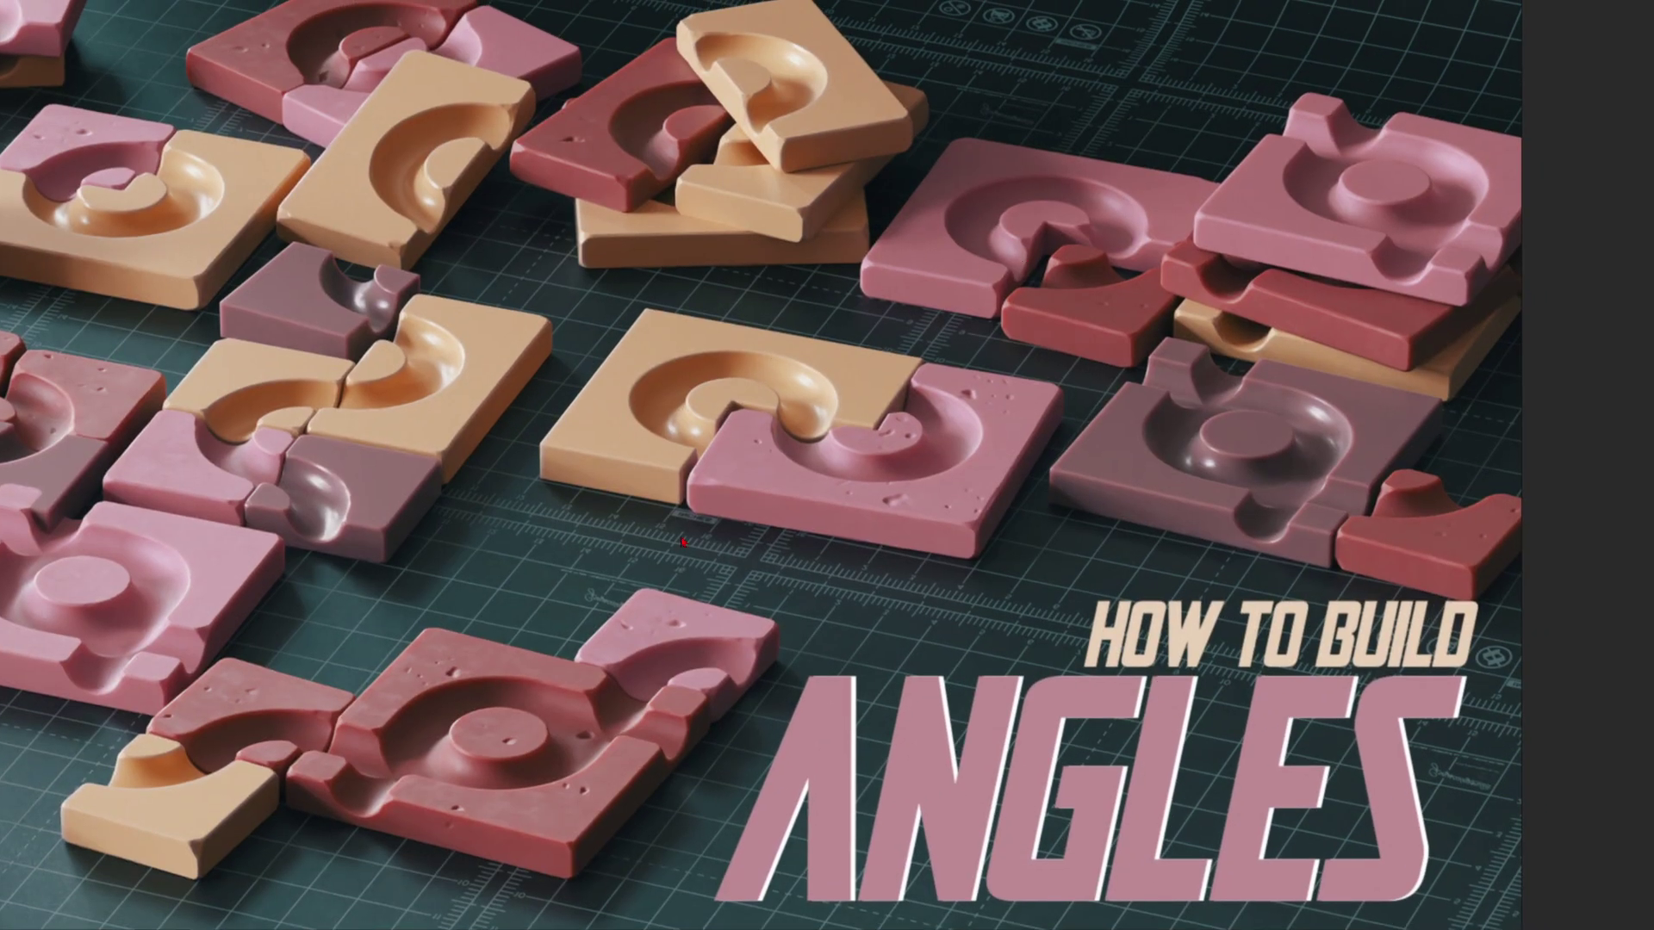
pyautogui.scroll(-4, 812, 674)
pyautogui.moveTo(811, 674); pyautogui.dragTo(987, 247, button='middle')
pyautogui.scroll(3, 980, 661)
pyautogui.moveTo(980, 661); pyautogui.dragTo(1158, 573, button='middle')
pyautogui.moveTo(1158, 508); pyautogui.dragTo(1012, 557, button='middle')
pyautogui.moveTo(795, 734); pyautogui.dragTo(897, 749, button='middle')
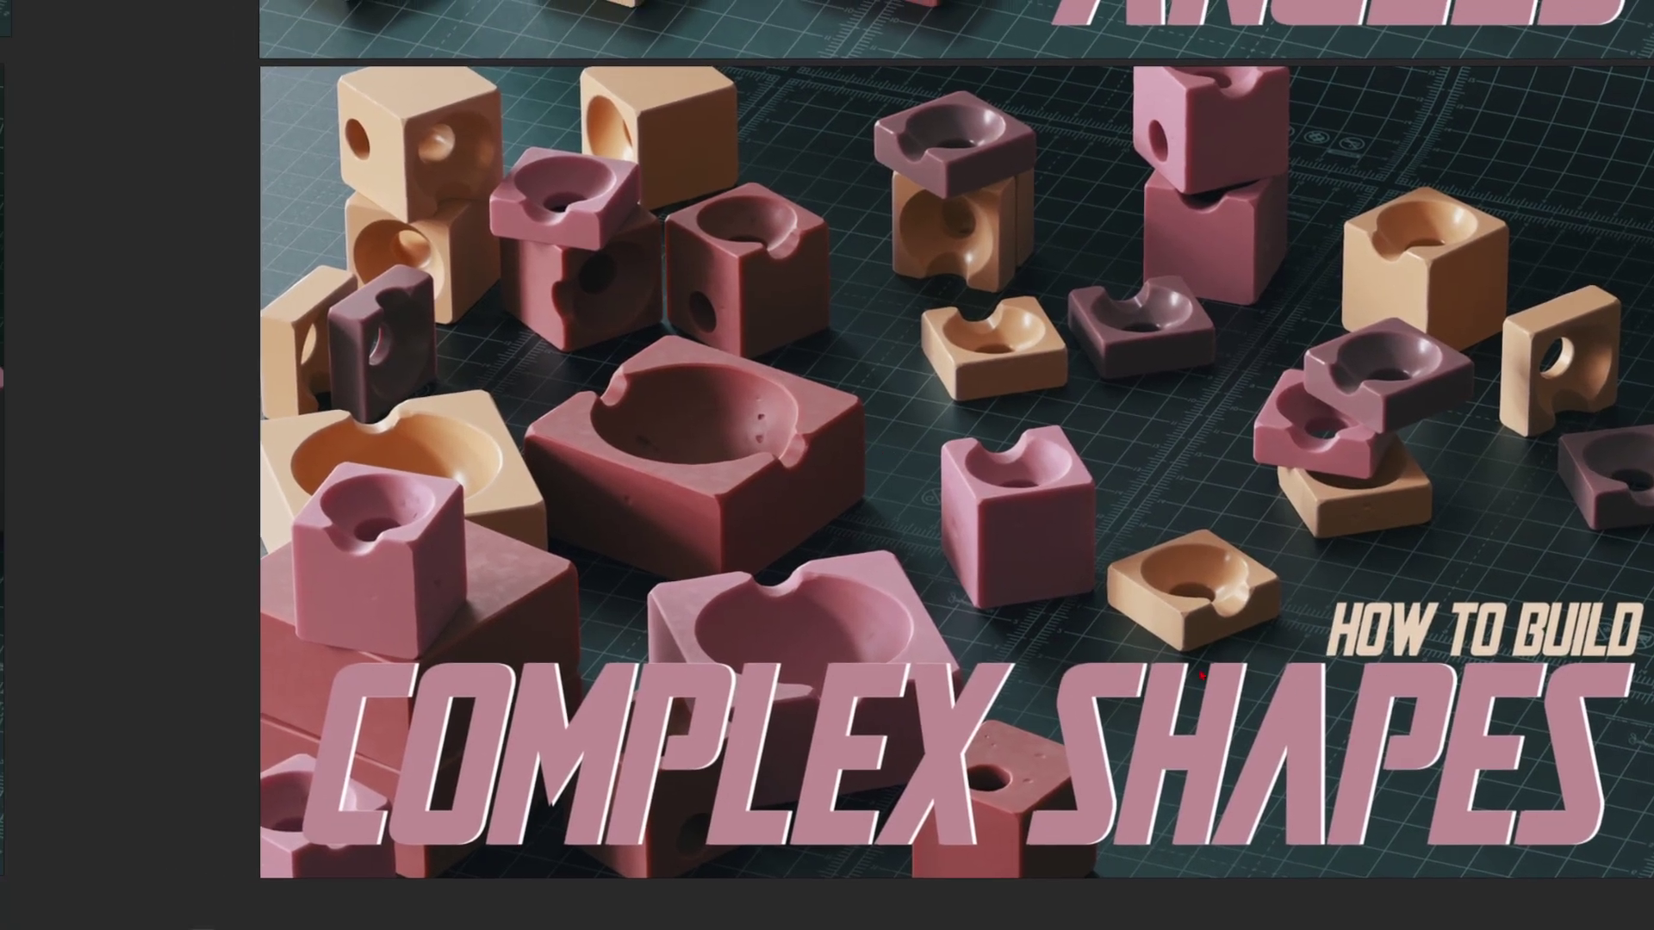
# Switch to Cinema 4D and inspect the assembled marble run scene from another angle.
pyautogui.scroll(-5, 1089, 349)
pyautogui.scroll(-3, 1013, 255)
pyautogui.moveTo(1051, 163); pyautogui.dragTo(1018, 460, button='middle')
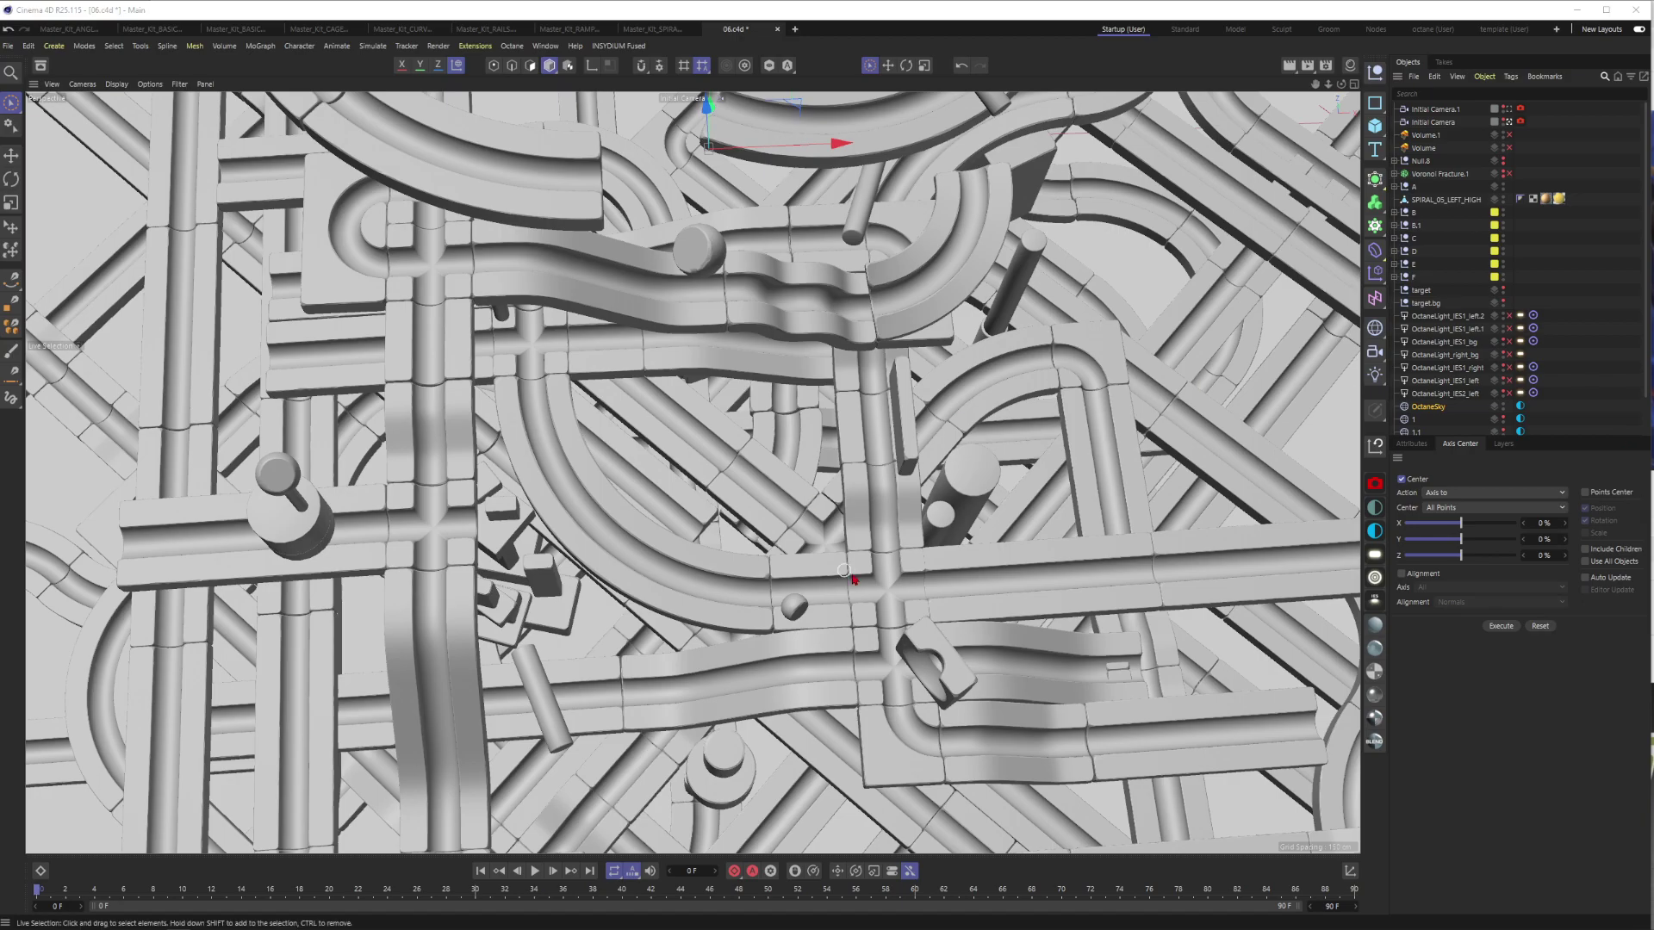
pyautogui.click(765, 511)
pyautogui.keyDown('alt'); pyautogui.moveTo(778, 435); pyautogui.dragTo(683, 371); pyautogui.keyUp('alt')
# Return to the reference board and examine the Improve the Look thumbnails for Edge Sculpting and Surface Details.
pyautogui.scroll(5, 588, 272)
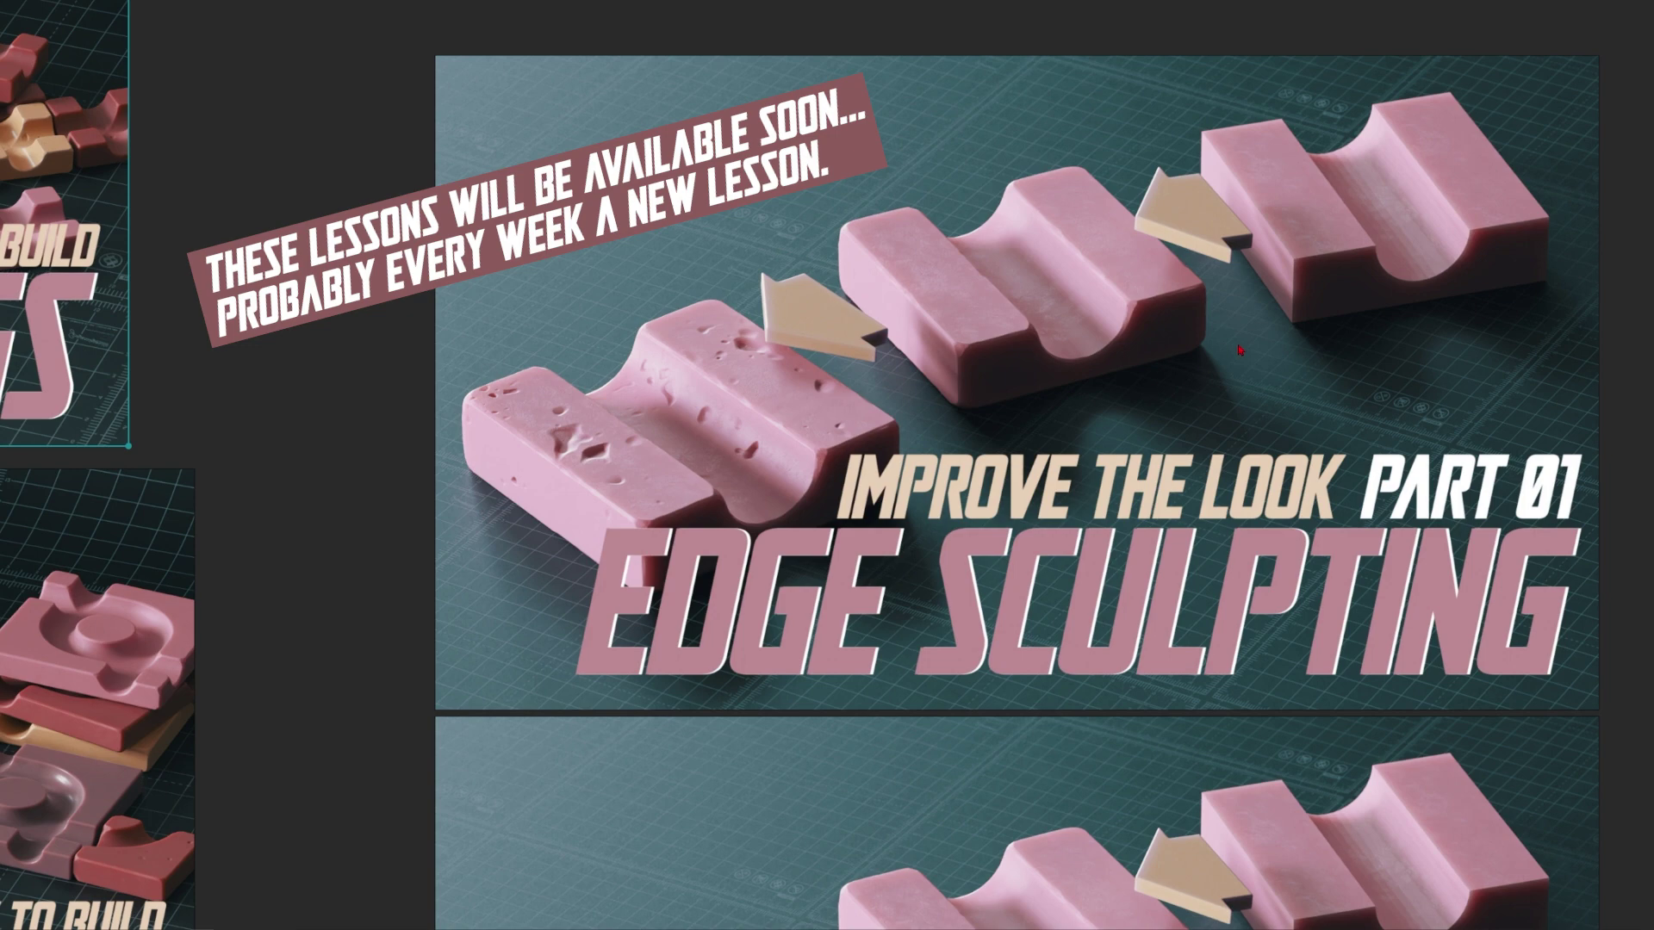
pyautogui.scroll(-6, 396, 377)
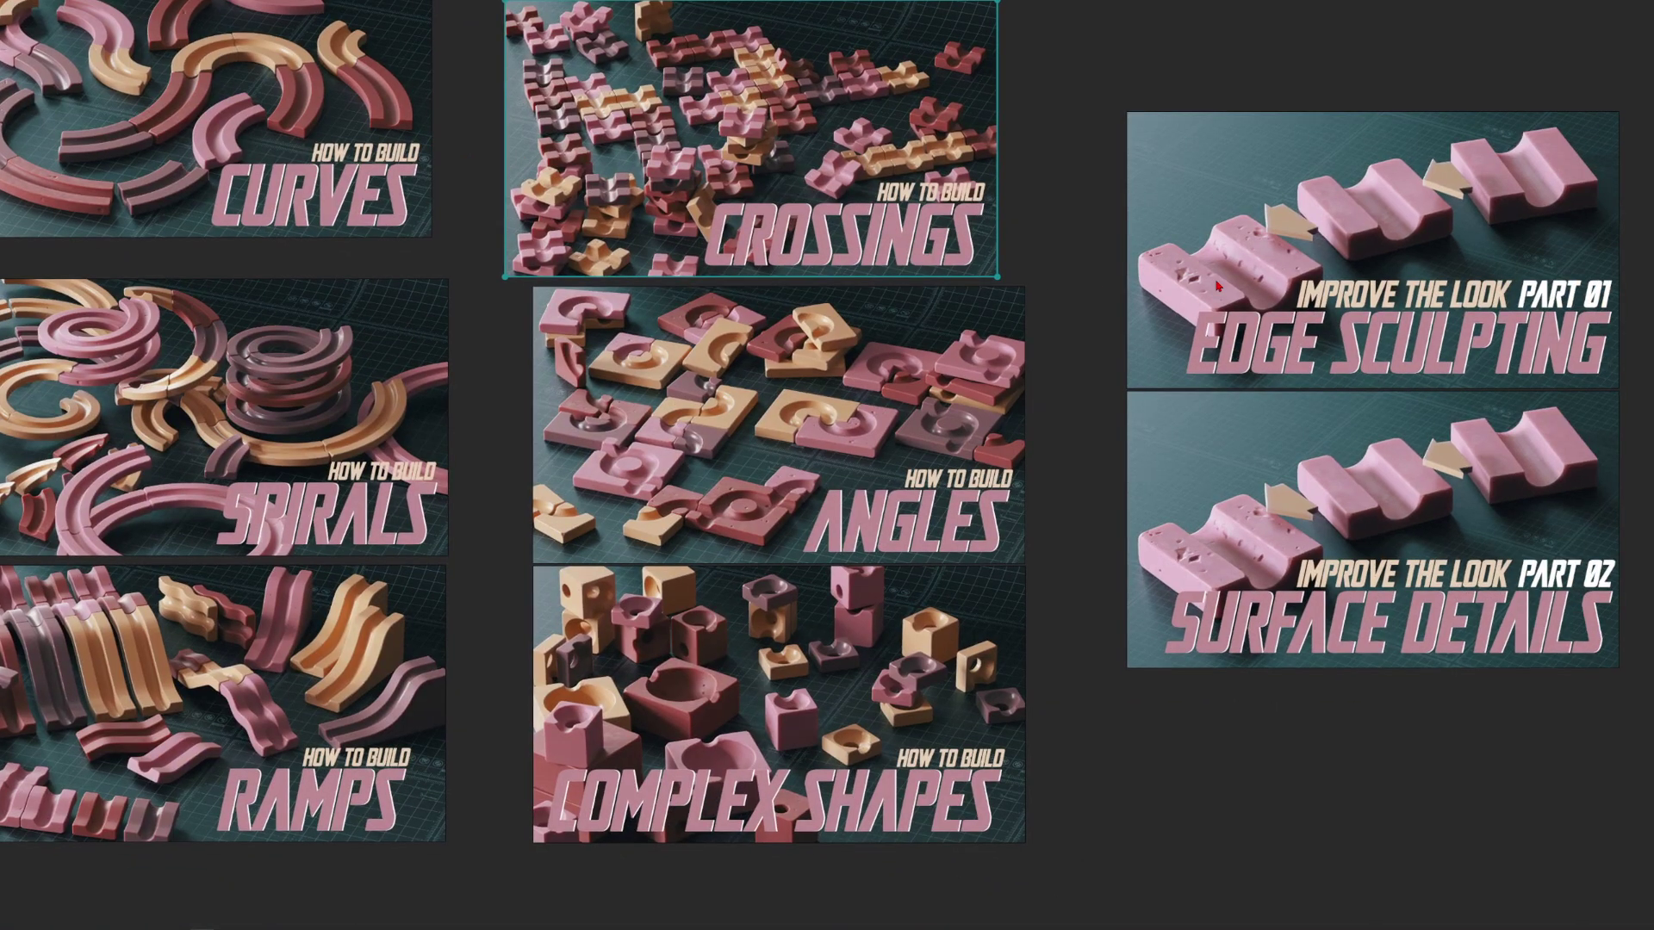
pyautogui.moveTo(1217, 287); pyautogui.dragTo(768, 330, button='middle')
pyautogui.scroll(6, 974, 222)
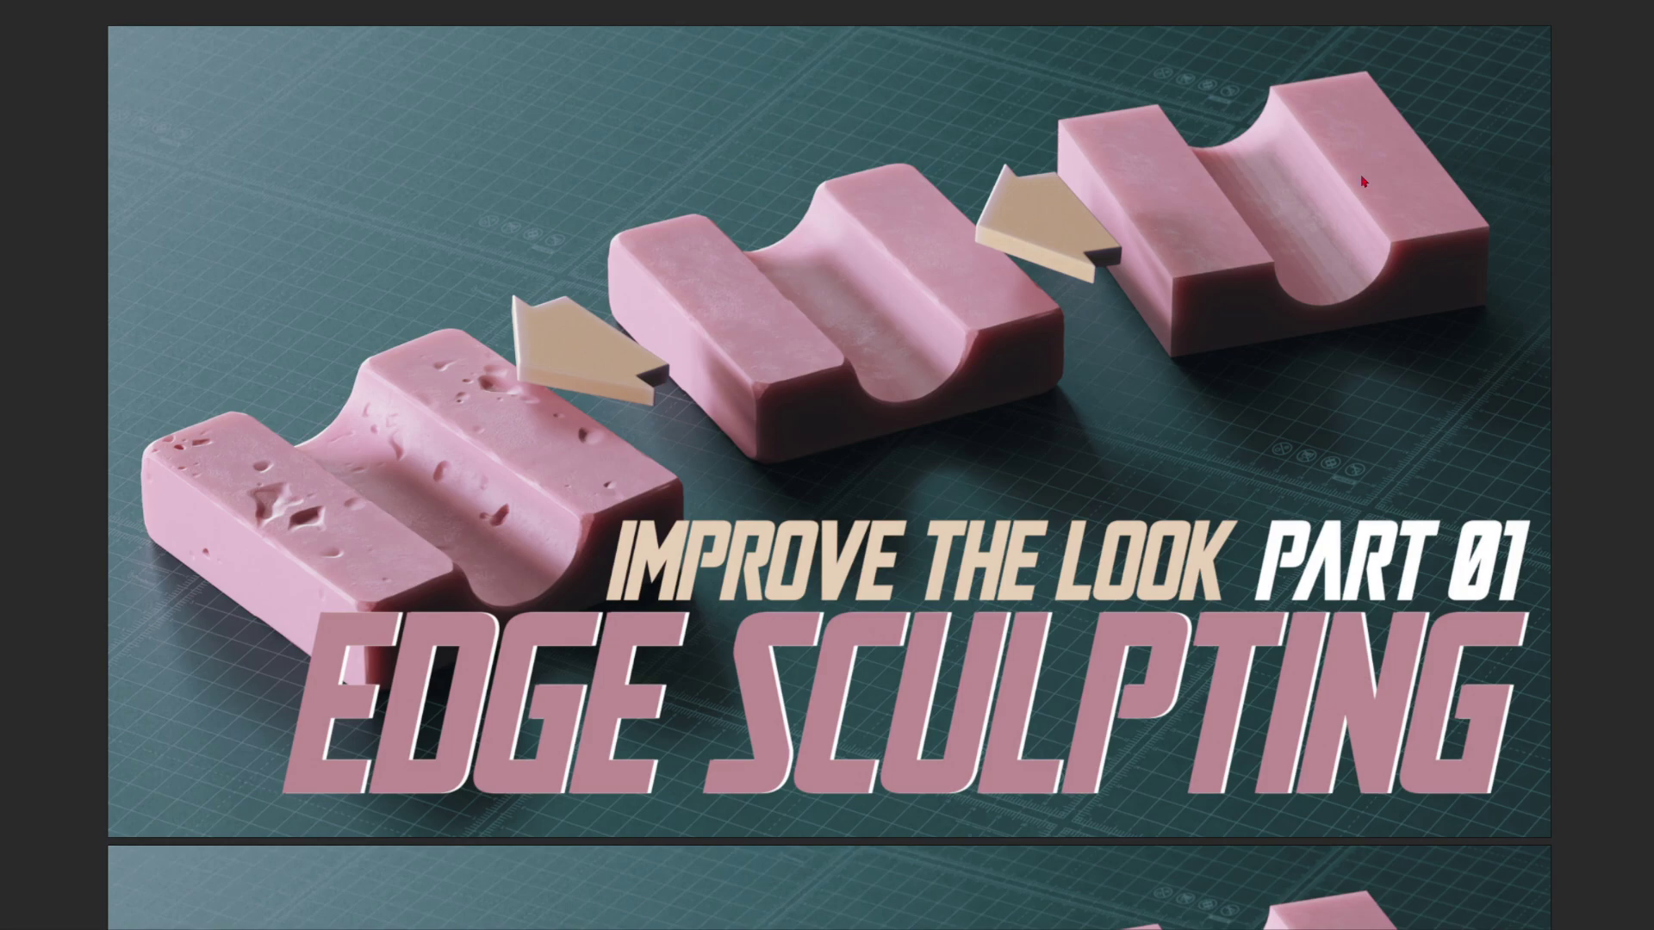
pyautogui.moveTo(922, 328); pyautogui.dragTo(1136, 371, button='middle')
pyautogui.doubleClick(1137, 377)
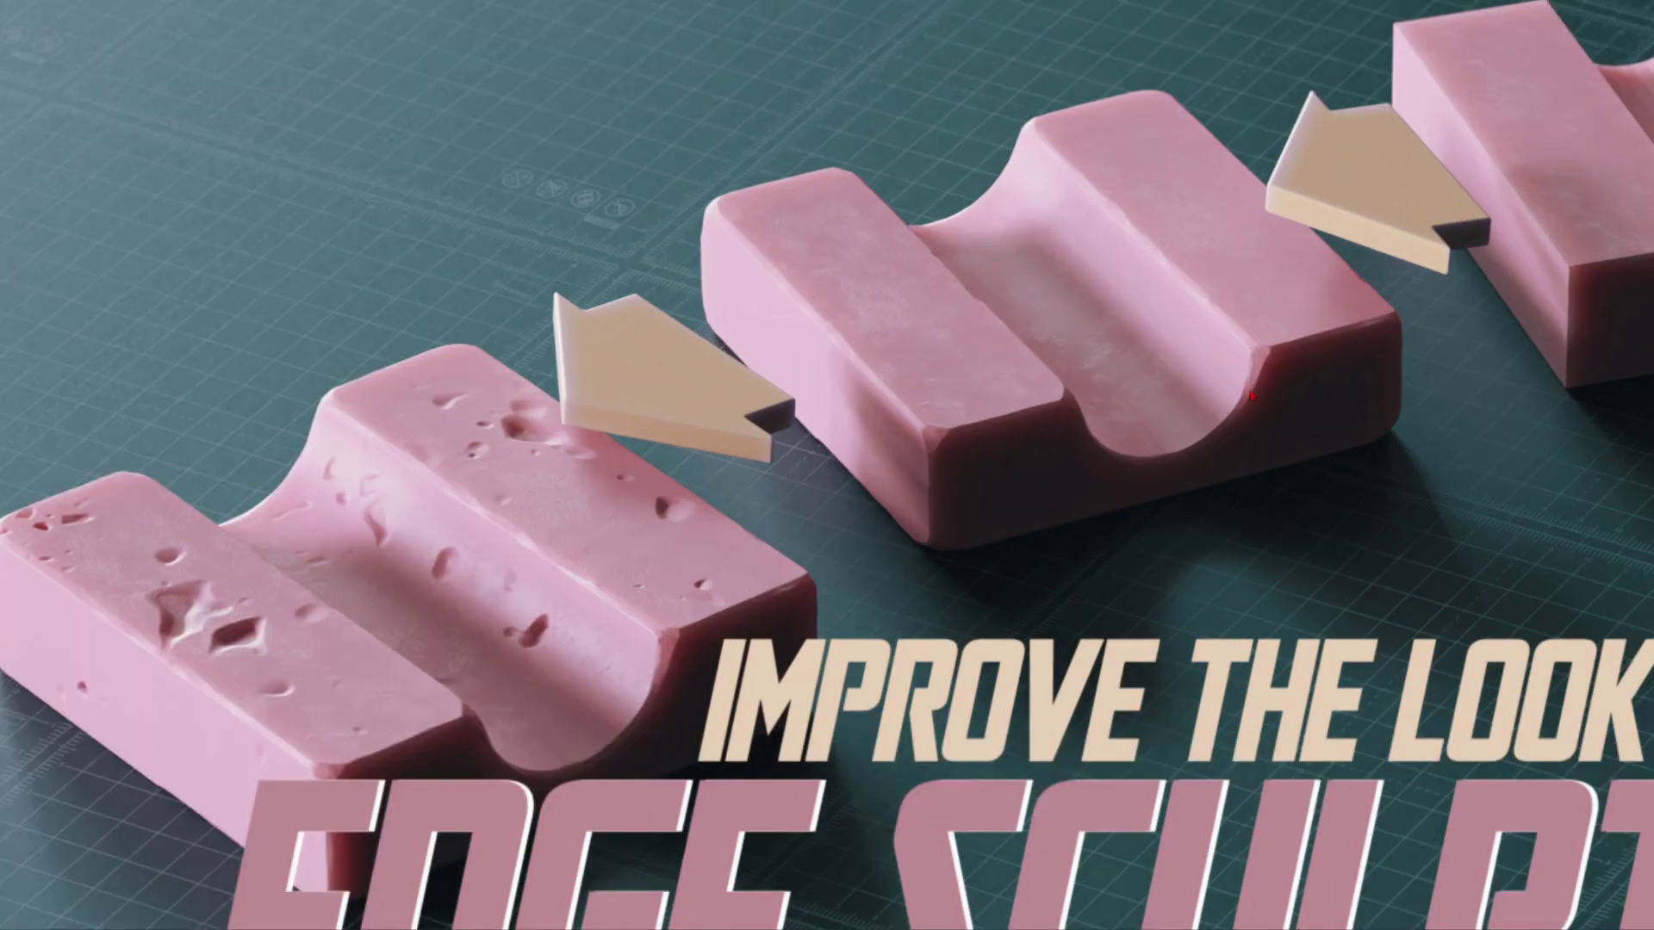
pyautogui.moveTo(471, 592); pyautogui.dragTo(862, 360, button='middle')
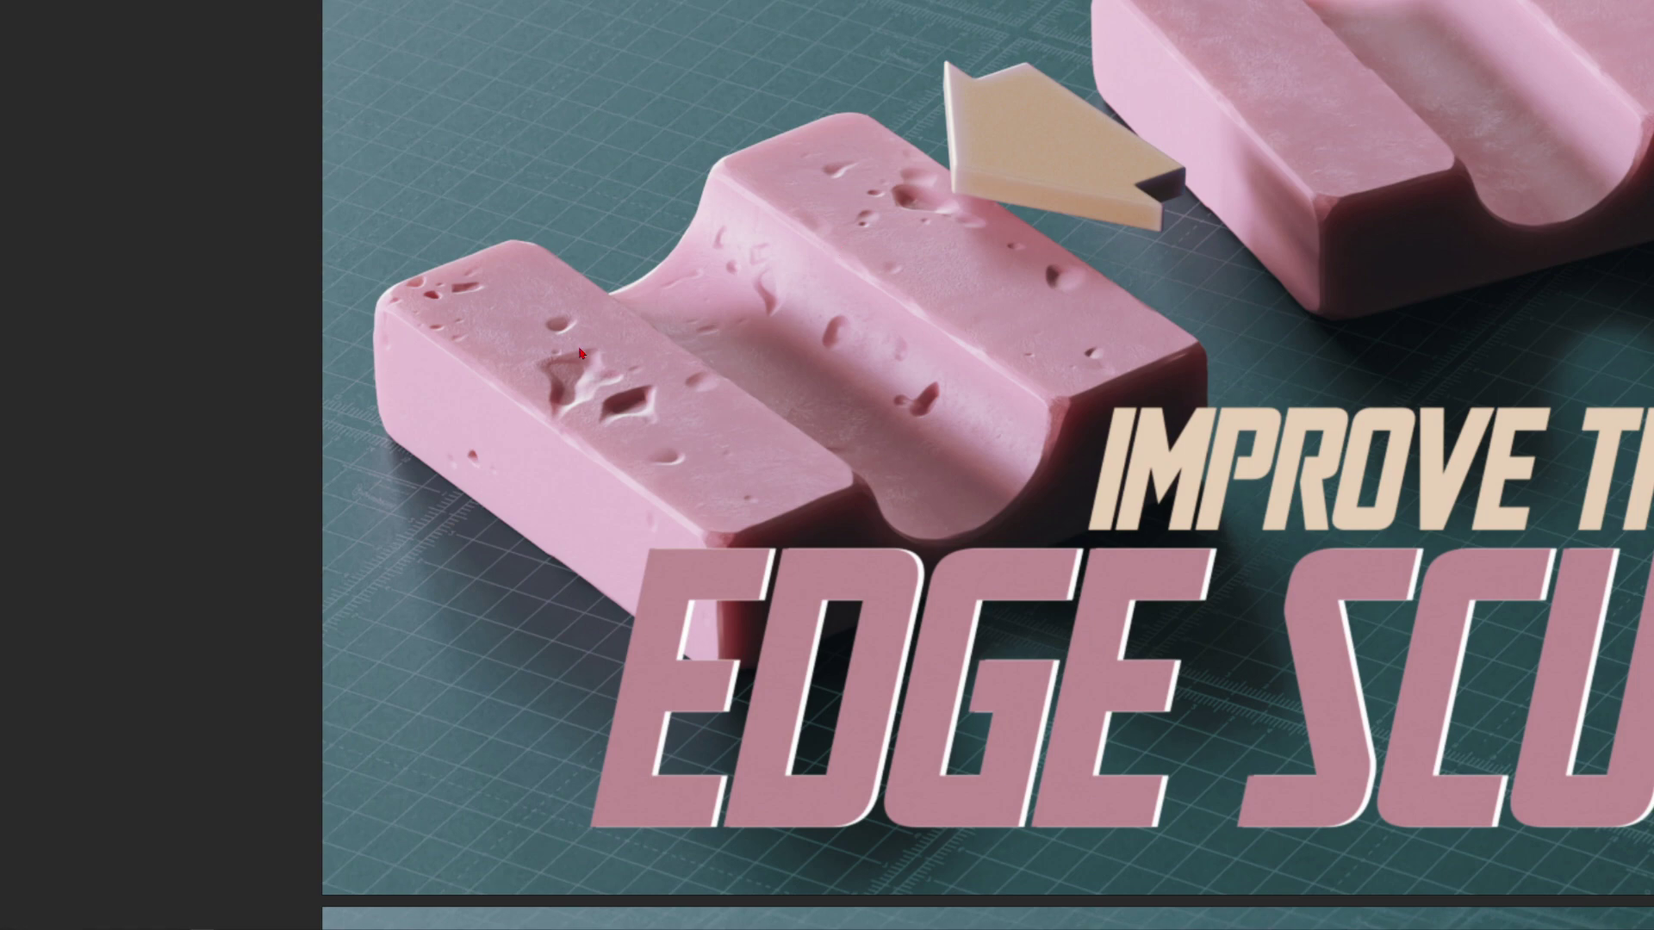
pyautogui.scroll(-3, 744, 375)
pyautogui.scroll(-2, 777, 405)
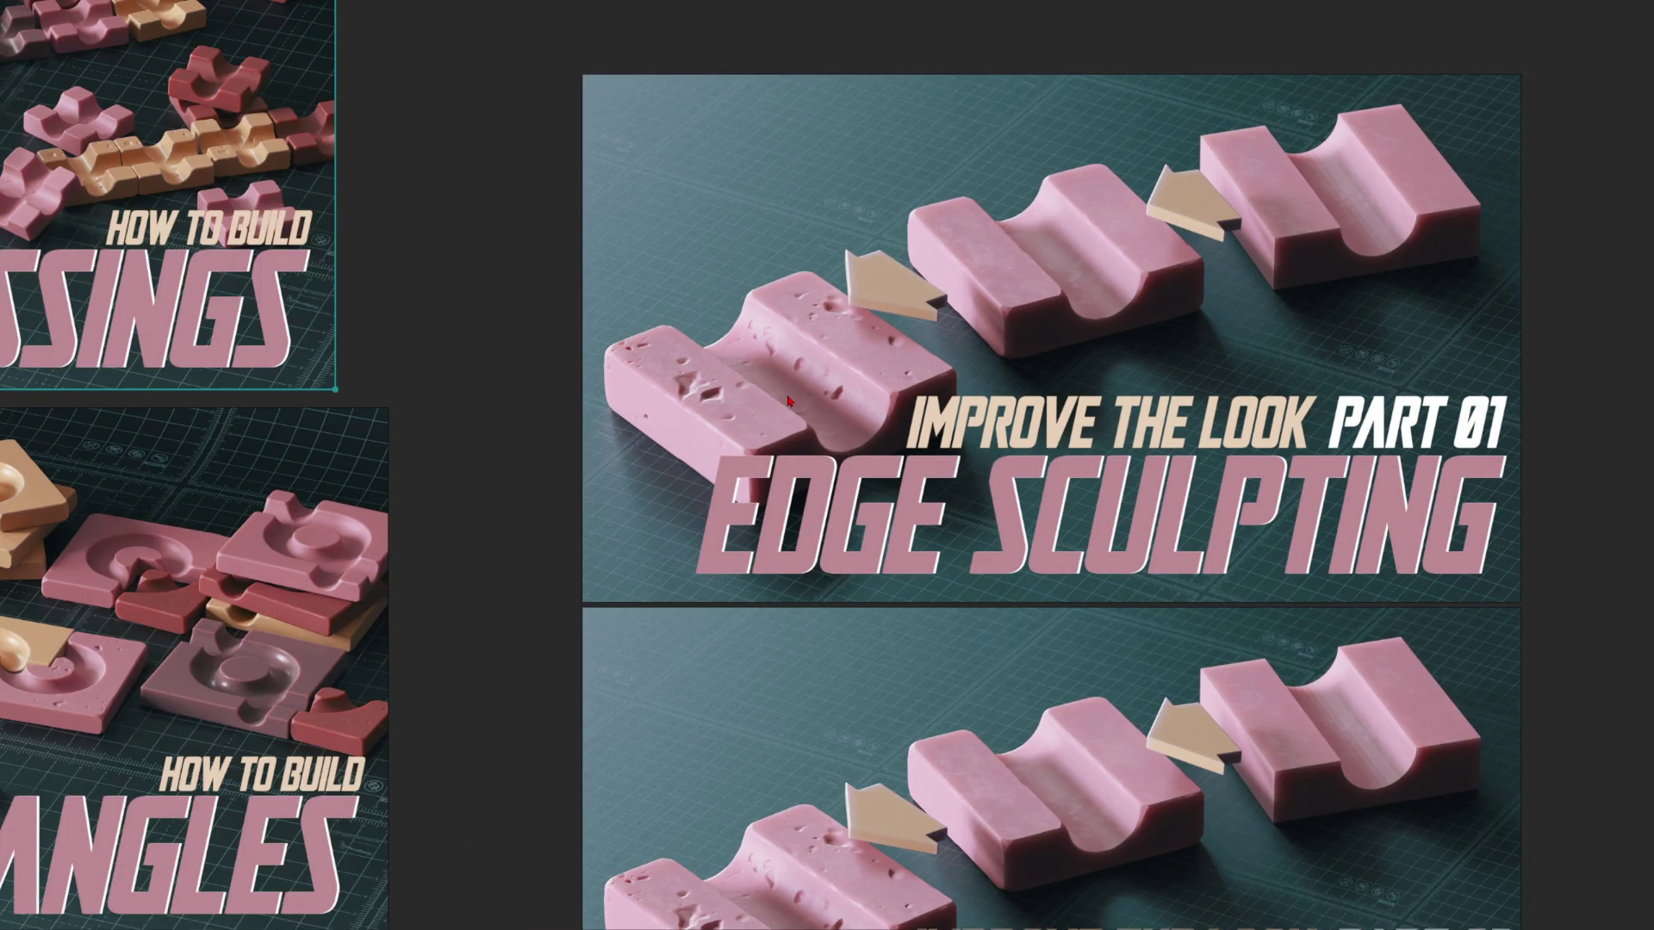
pyautogui.scroll(-2, 777, 405)
pyautogui.scroll(-2, 1068, 661)
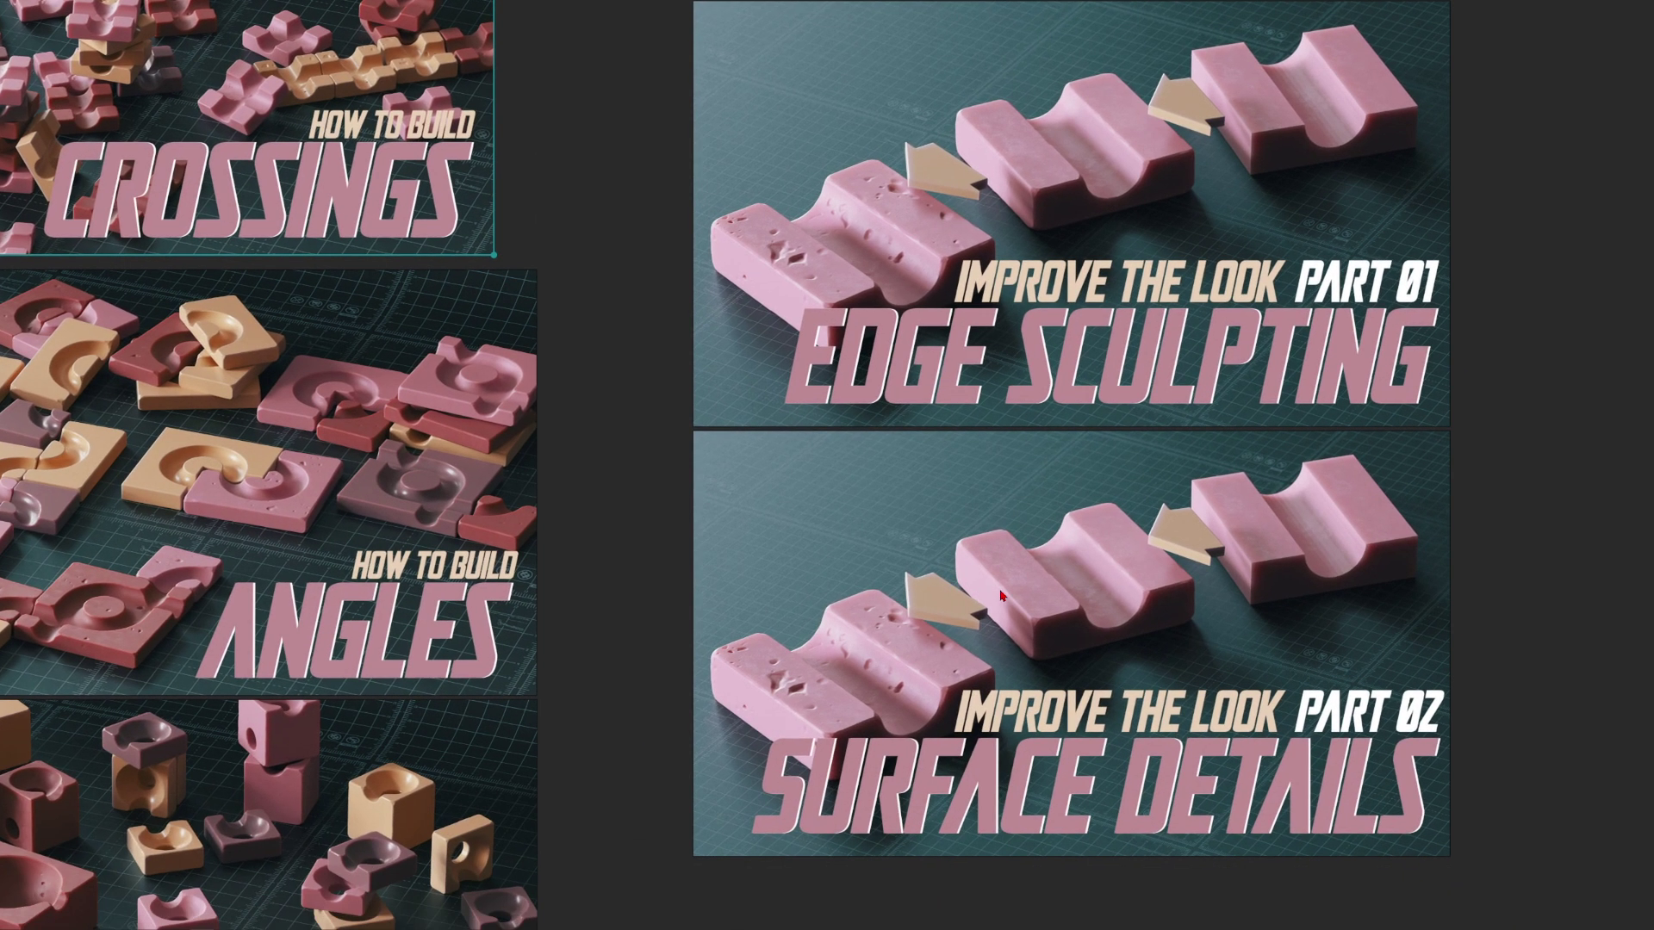
pyautogui.scroll(-2, 828, 395)
# Move the Crossings thumbnail back in line above the Angles thumbnail and review the marble run renders.
pyautogui.moveTo(321, 215); pyautogui.dragTo(884, 364, button='middle')
pyautogui.moveTo(904, 364); pyautogui.dragTo(919, 365)
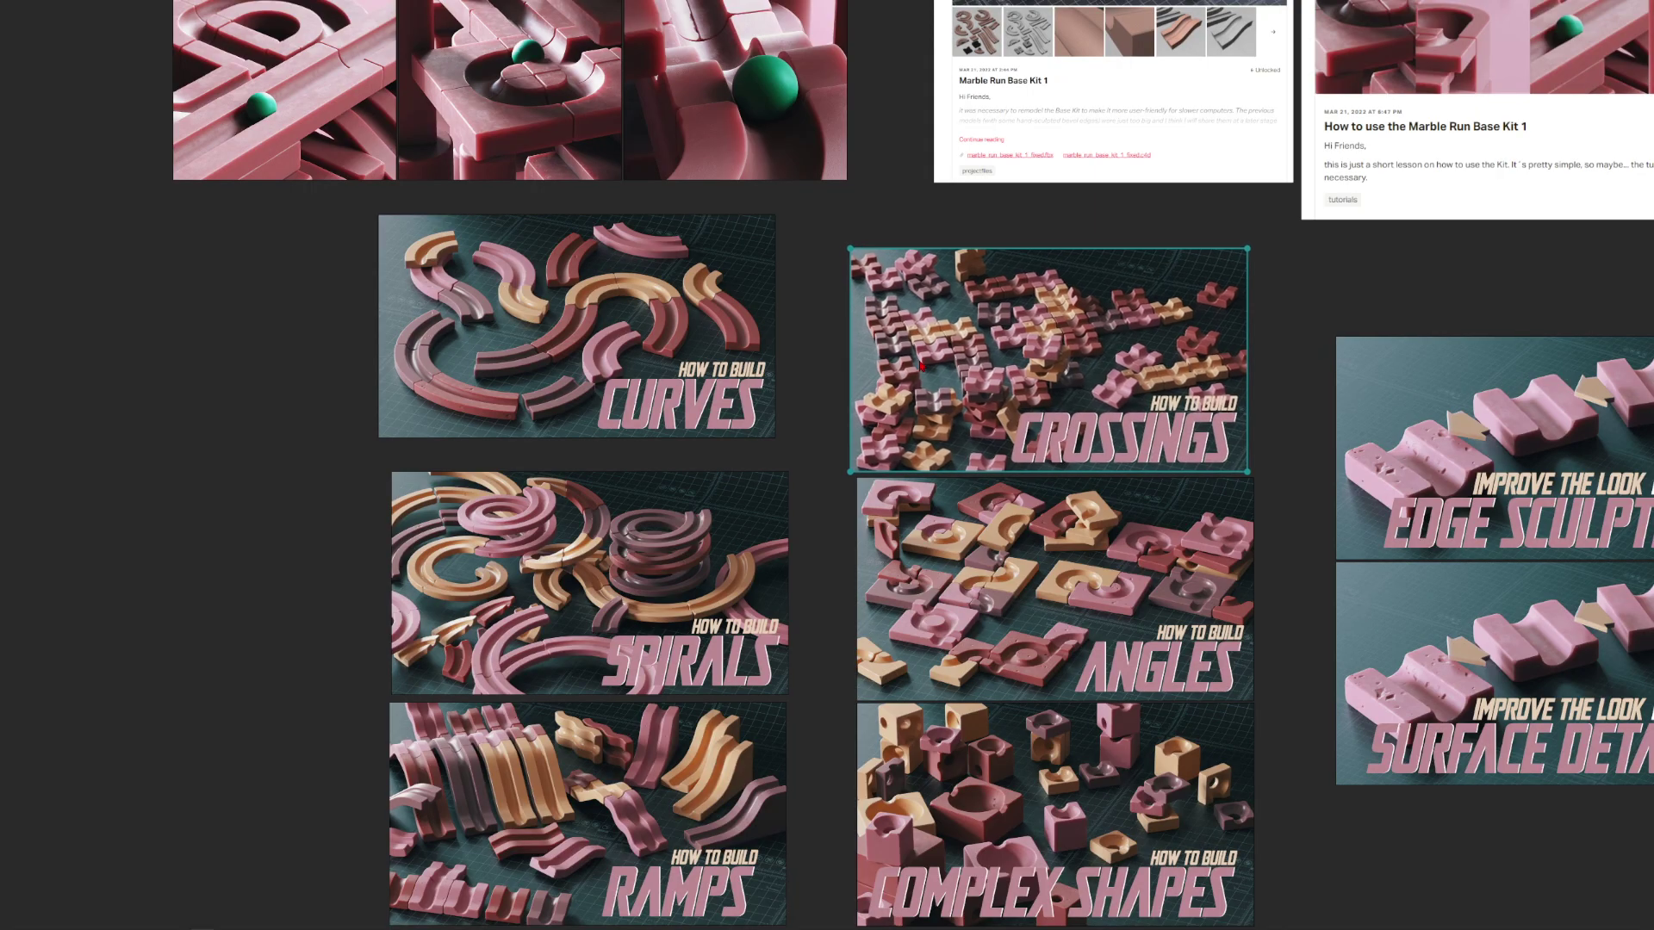
pyautogui.scroll(5, 477, 516)
pyautogui.hscroll(-4, 476, 517)
pyautogui.hscroll(2, 476, 516)
pyautogui.moveTo(476, 517); pyautogui.dragTo(585, 377, button='middle')
pyautogui.moveTo(595, 53); pyautogui.dragTo(706, 551, button='middle')
pyautogui.scroll(5, 867, 351)
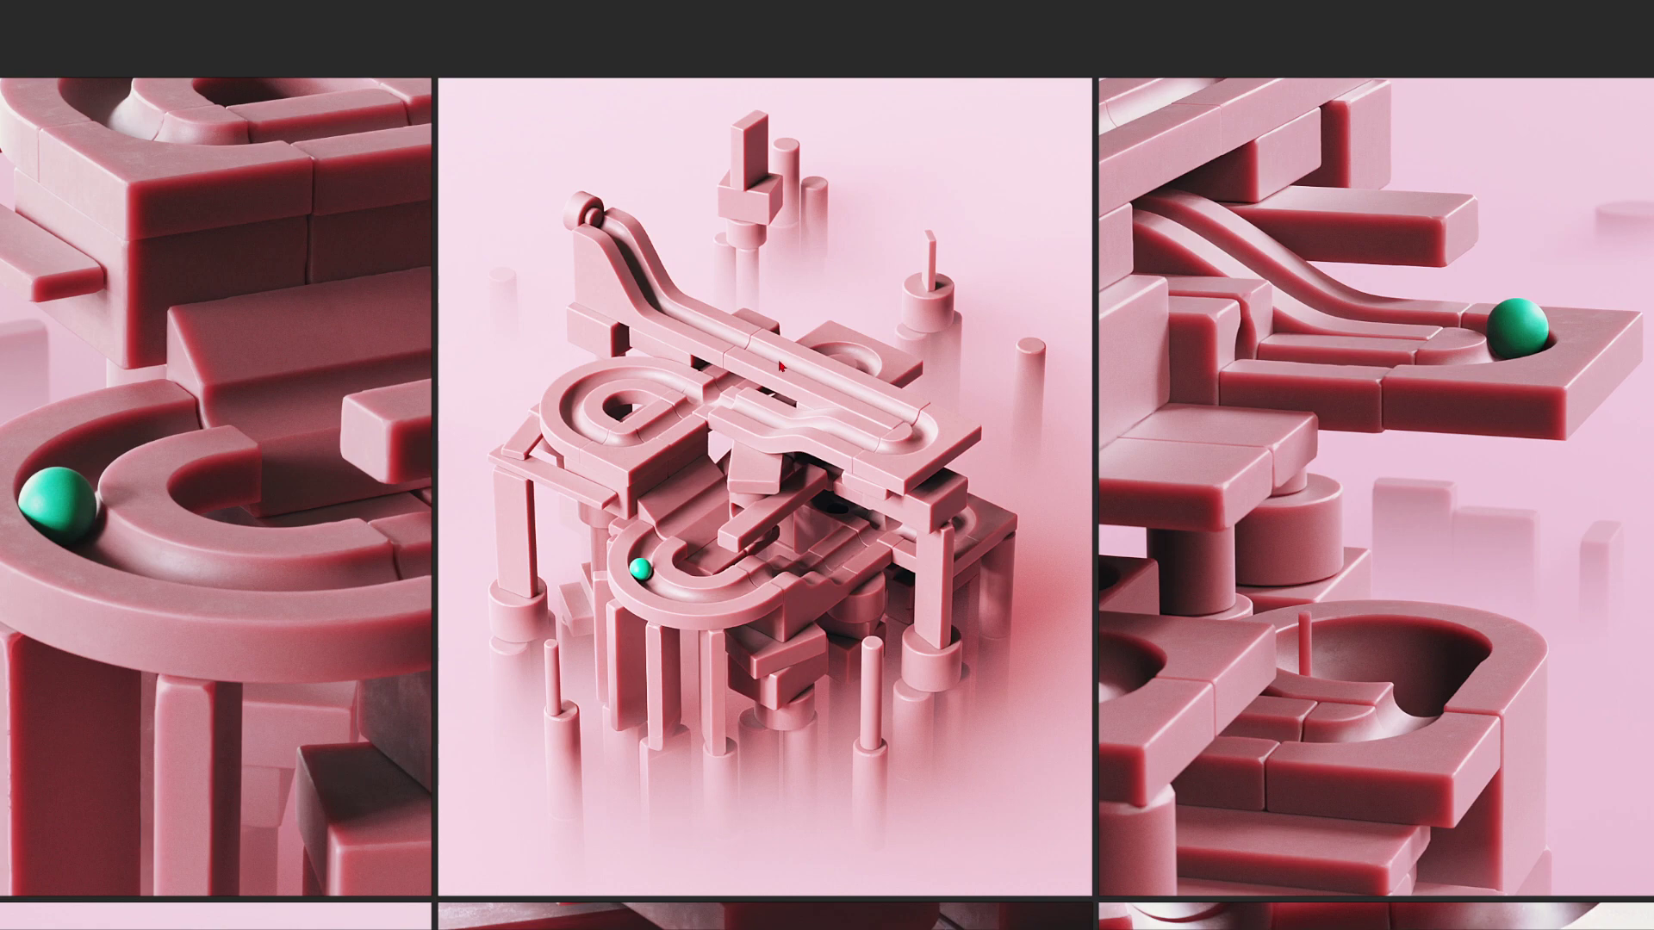
pyautogui.scroll(-5, 831, 685)
pyautogui.moveTo(642, 818); pyautogui.dragTo(665, 216, button='middle')
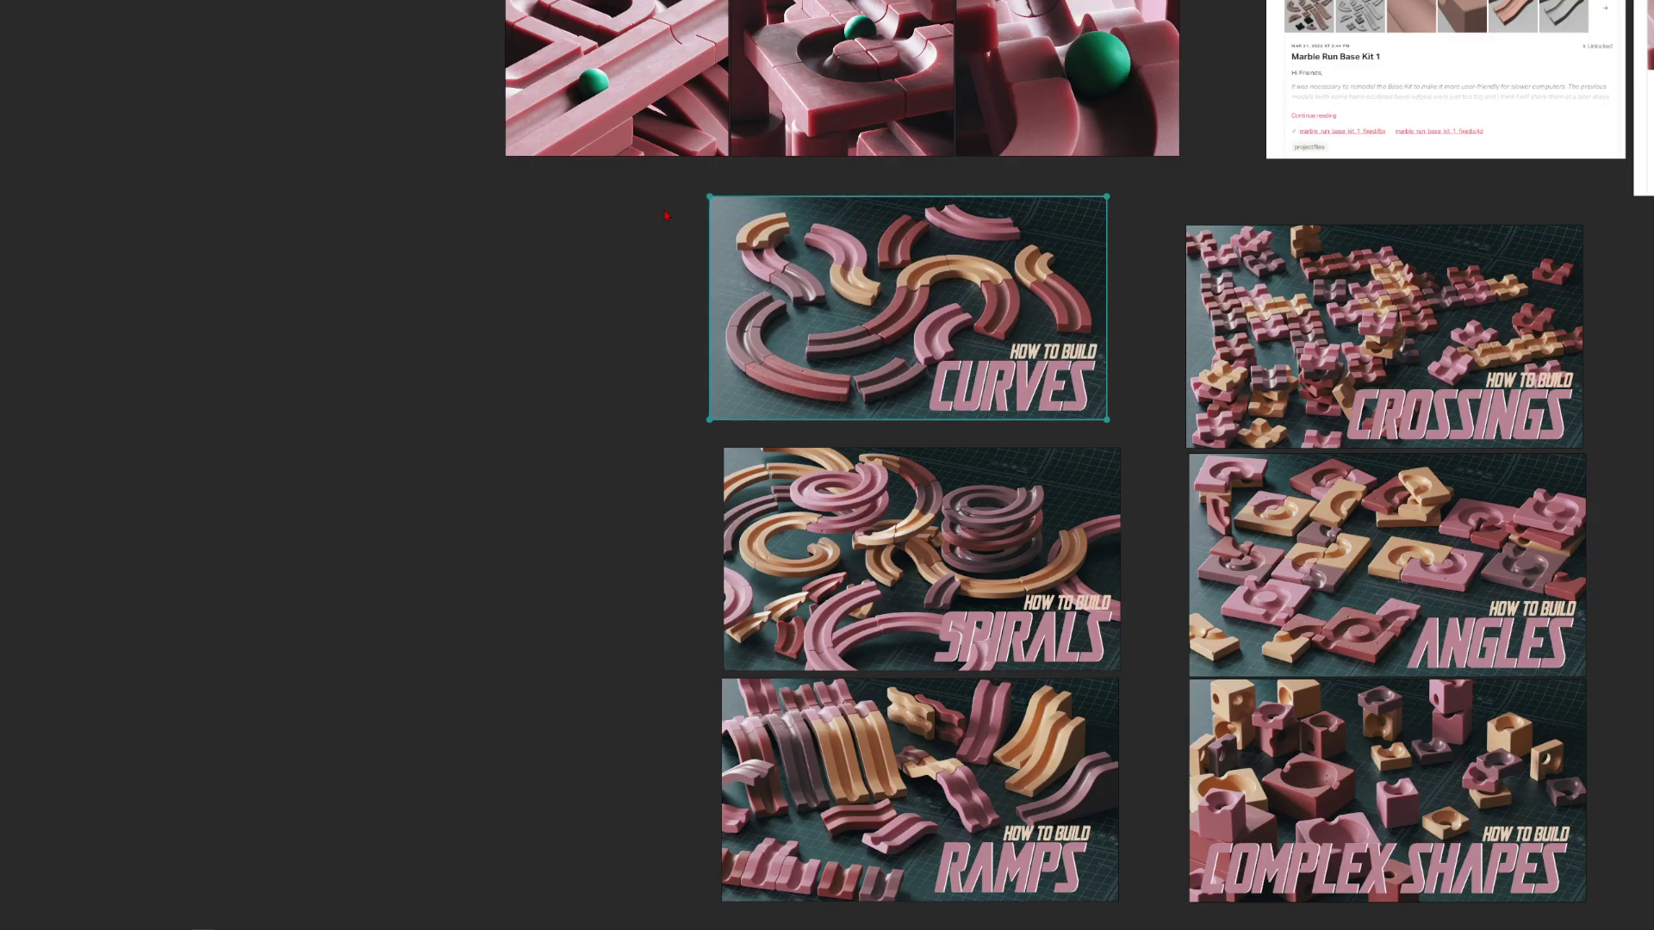
# Move the Curves lesson thumbnail out to the left of the Spirals thumbnail, away from the other lessons.
pyautogui.moveTo(943, 362); pyautogui.dragTo(962, 391, button='middle')
pyautogui.moveTo(973, 405); pyautogui.dragTo(805, 361)
pyautogui.keyDown('ctrl'); pyautogui.scroll(5, 1018, 397); pyautogui.keyUp('ctrl')
pyautogui.moveTo(805, 361); pyautogui.dragTo(1017, 489, button='middle')
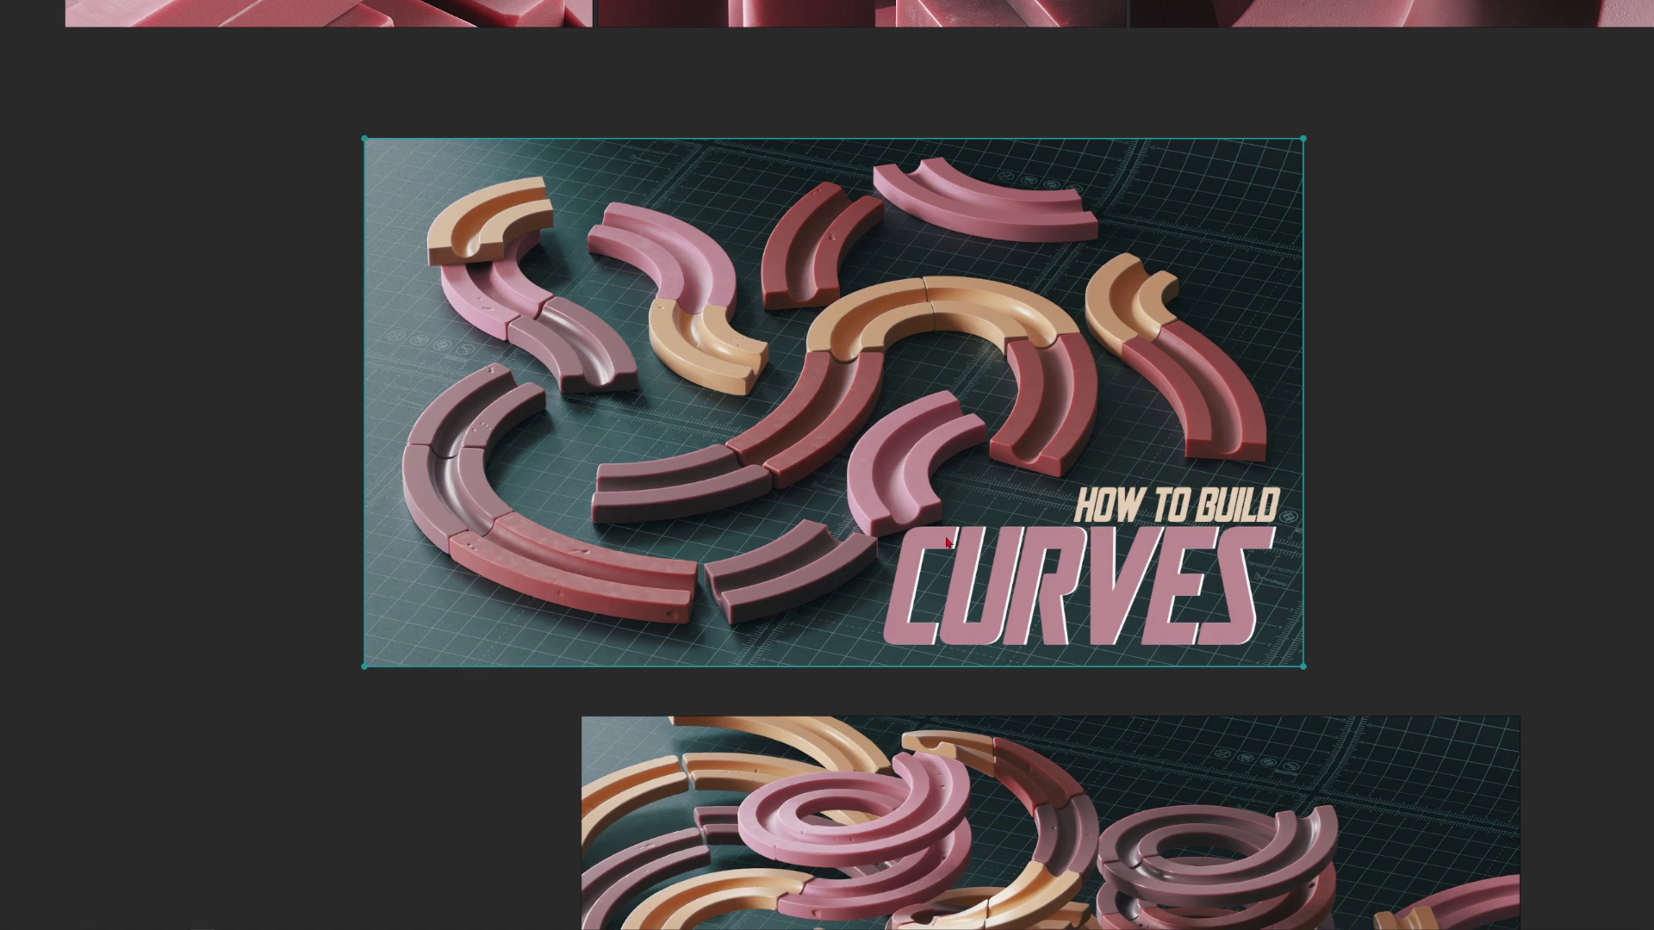
pyautogui.scroll(-2, 946, 541)
pyautogui.scroll(-6, 857, 548)
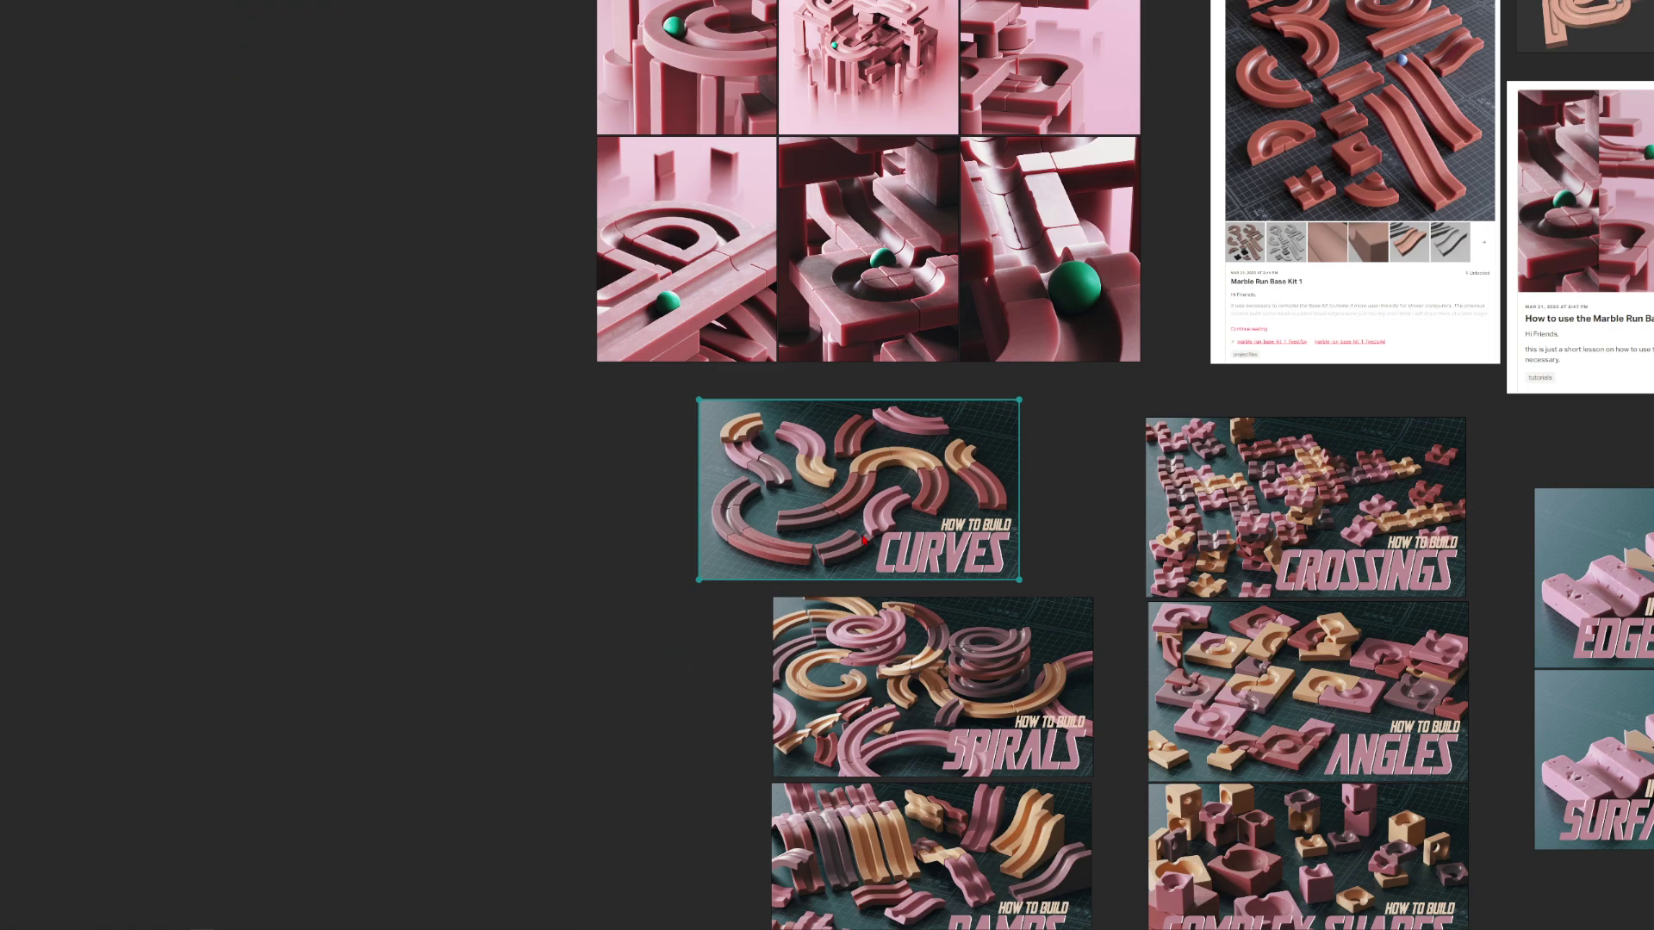
pyautogui.moveTo(857, 548); pyautogui.dragTo(985, 492, button='middle')
pyautogui.moveTo(1016, 478); pyautogui.dragTo(878, 478)
pyautogui.scroll(6, 936, 306)
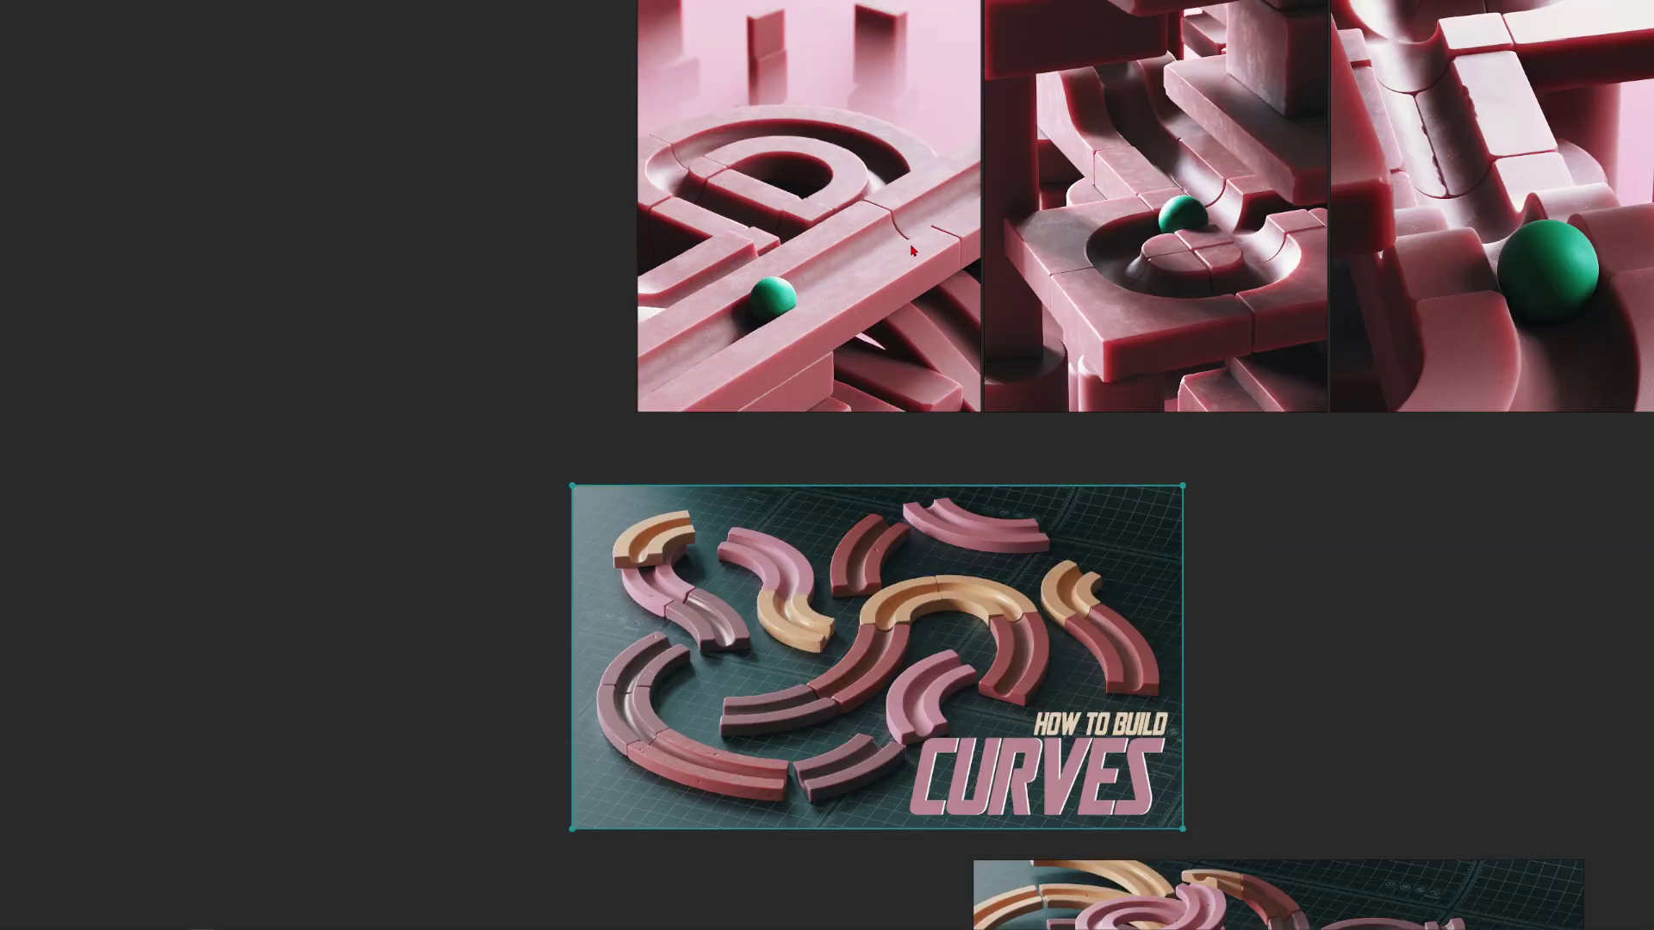
pyautogui.moveTo(981, 625); pyautogui.dragTo(1005, 552, button='middle')
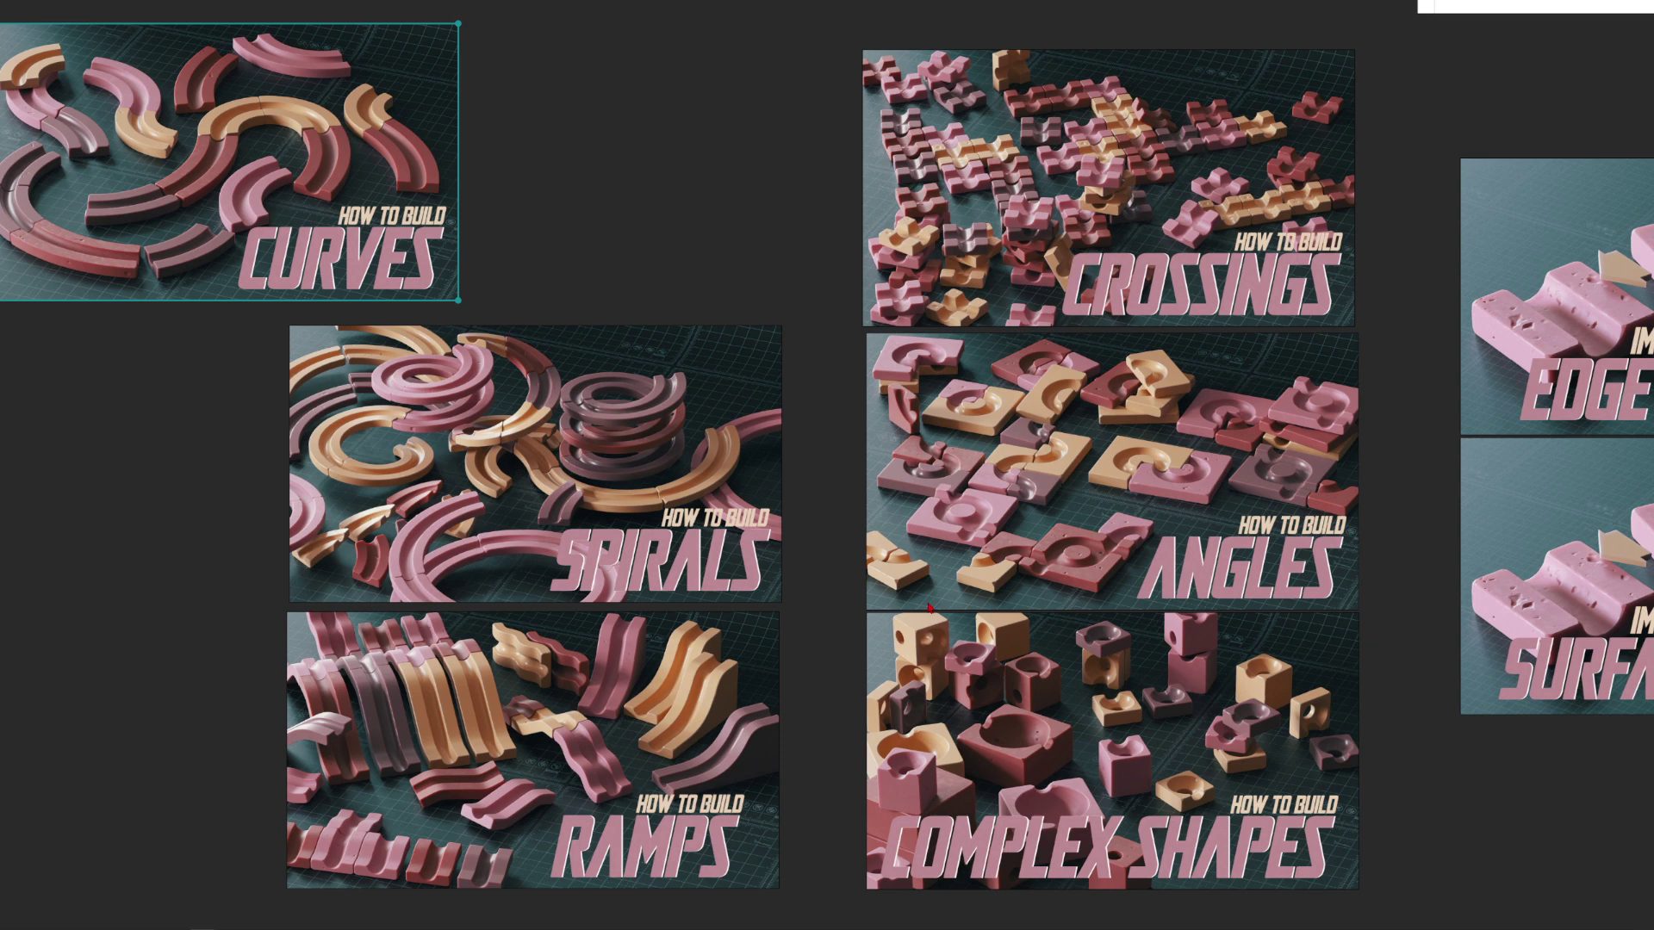
# Switch to VLC media player to watch the marble animation, and enlarge the second video player's window for the green marble clip.
pyautogui.hotkey('alt', 'Tab')
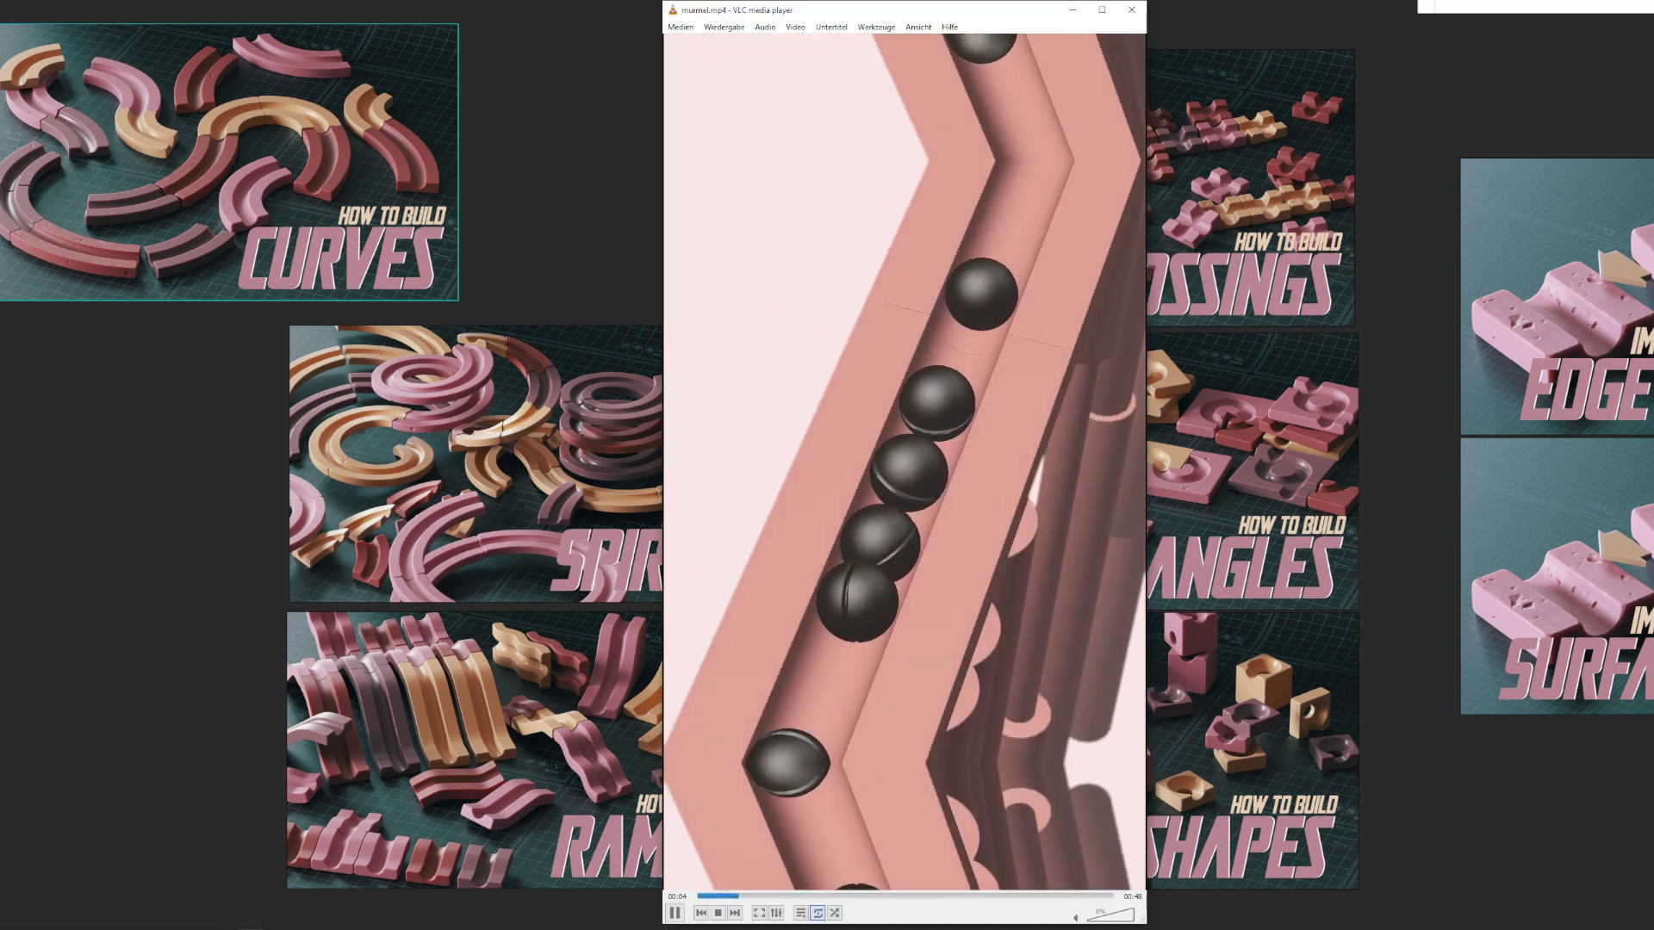
pyautogui.click(334, 207)
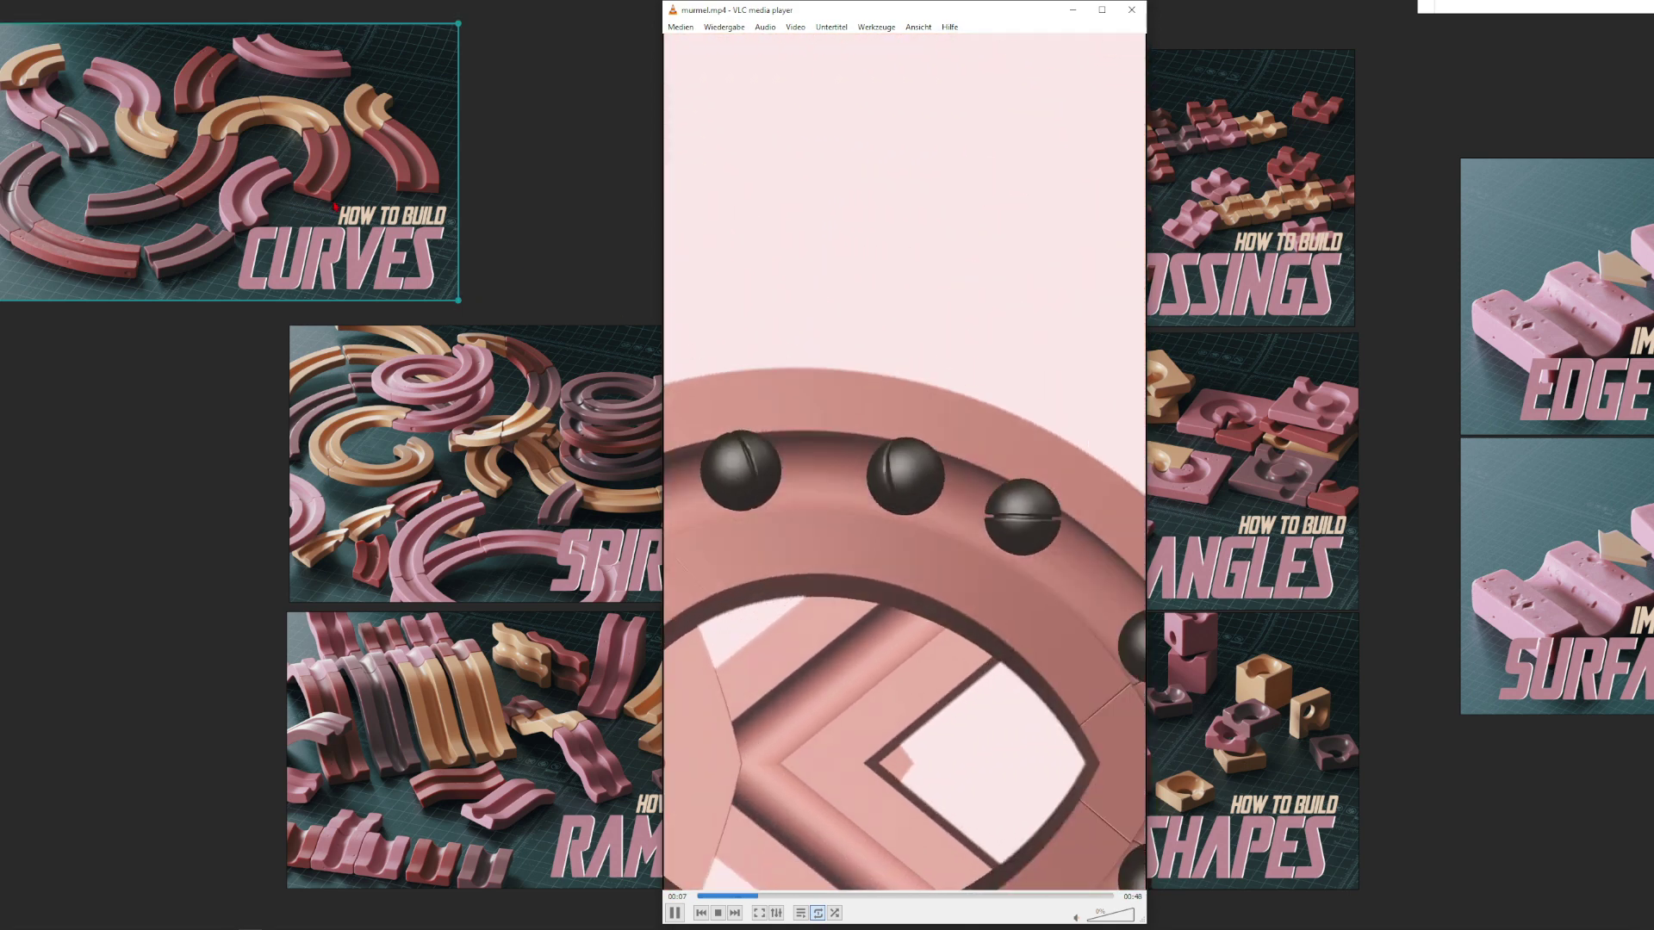
pyautogui.click(809, 508)
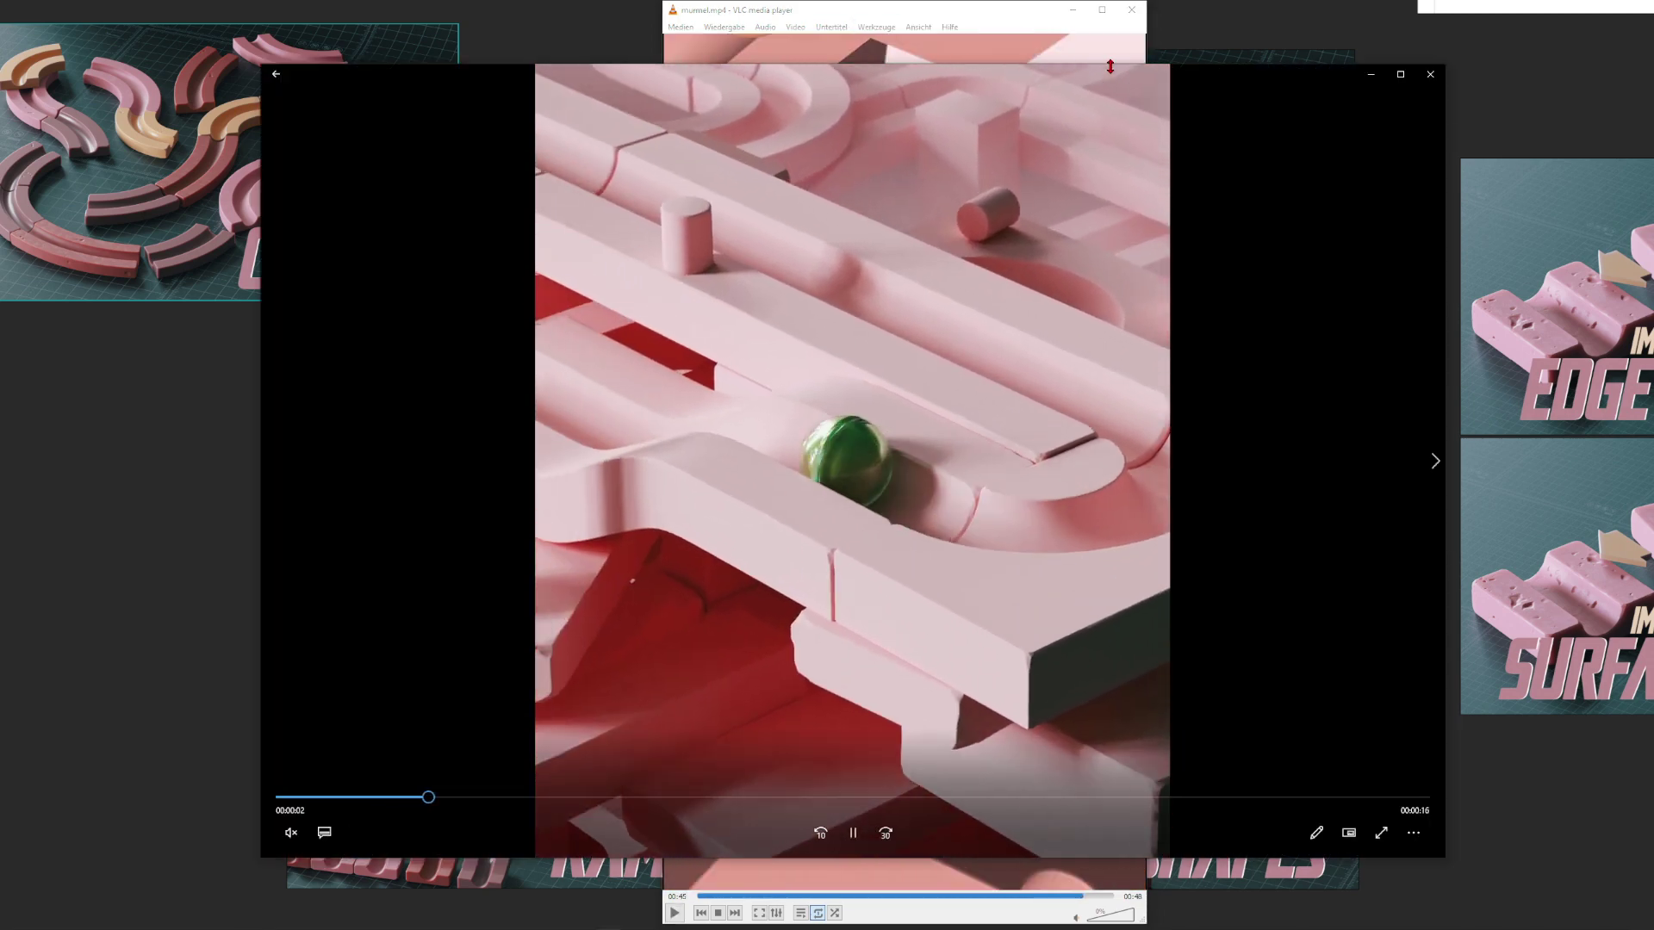
pyautogui.moveTo(1114, 65); pyautogui.dragTo(1115, 17)
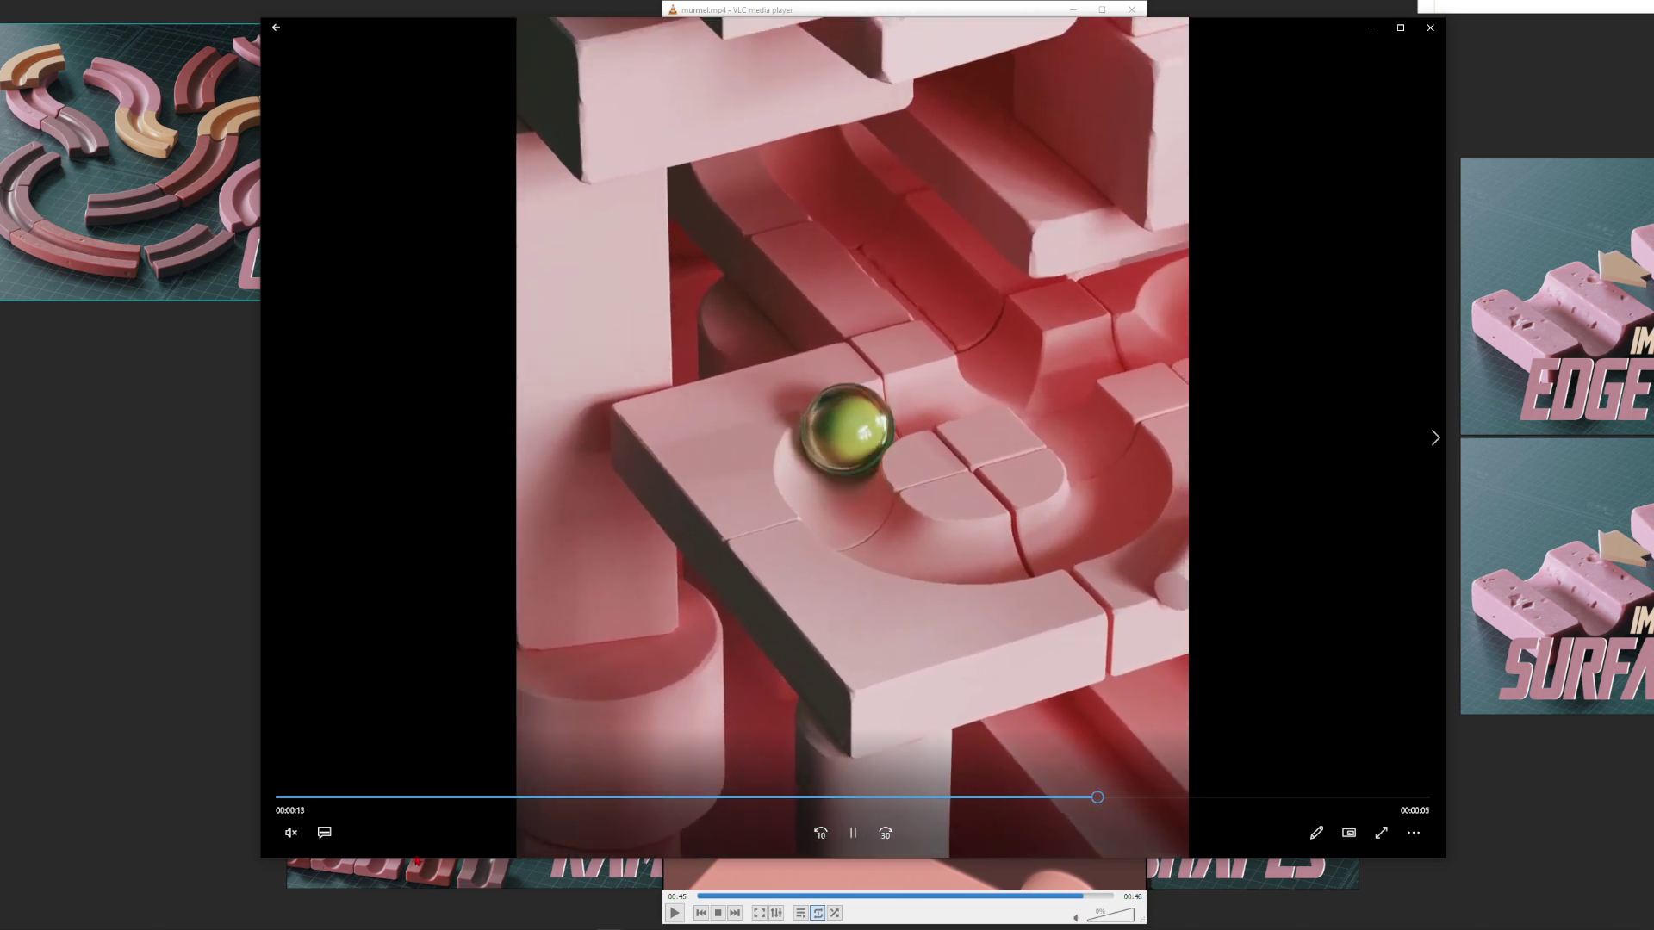
# Scrub through the green marble clip and close both video players.
pyautogui.moveTo(417, 798); pyautogui.dragTo(348, 798)
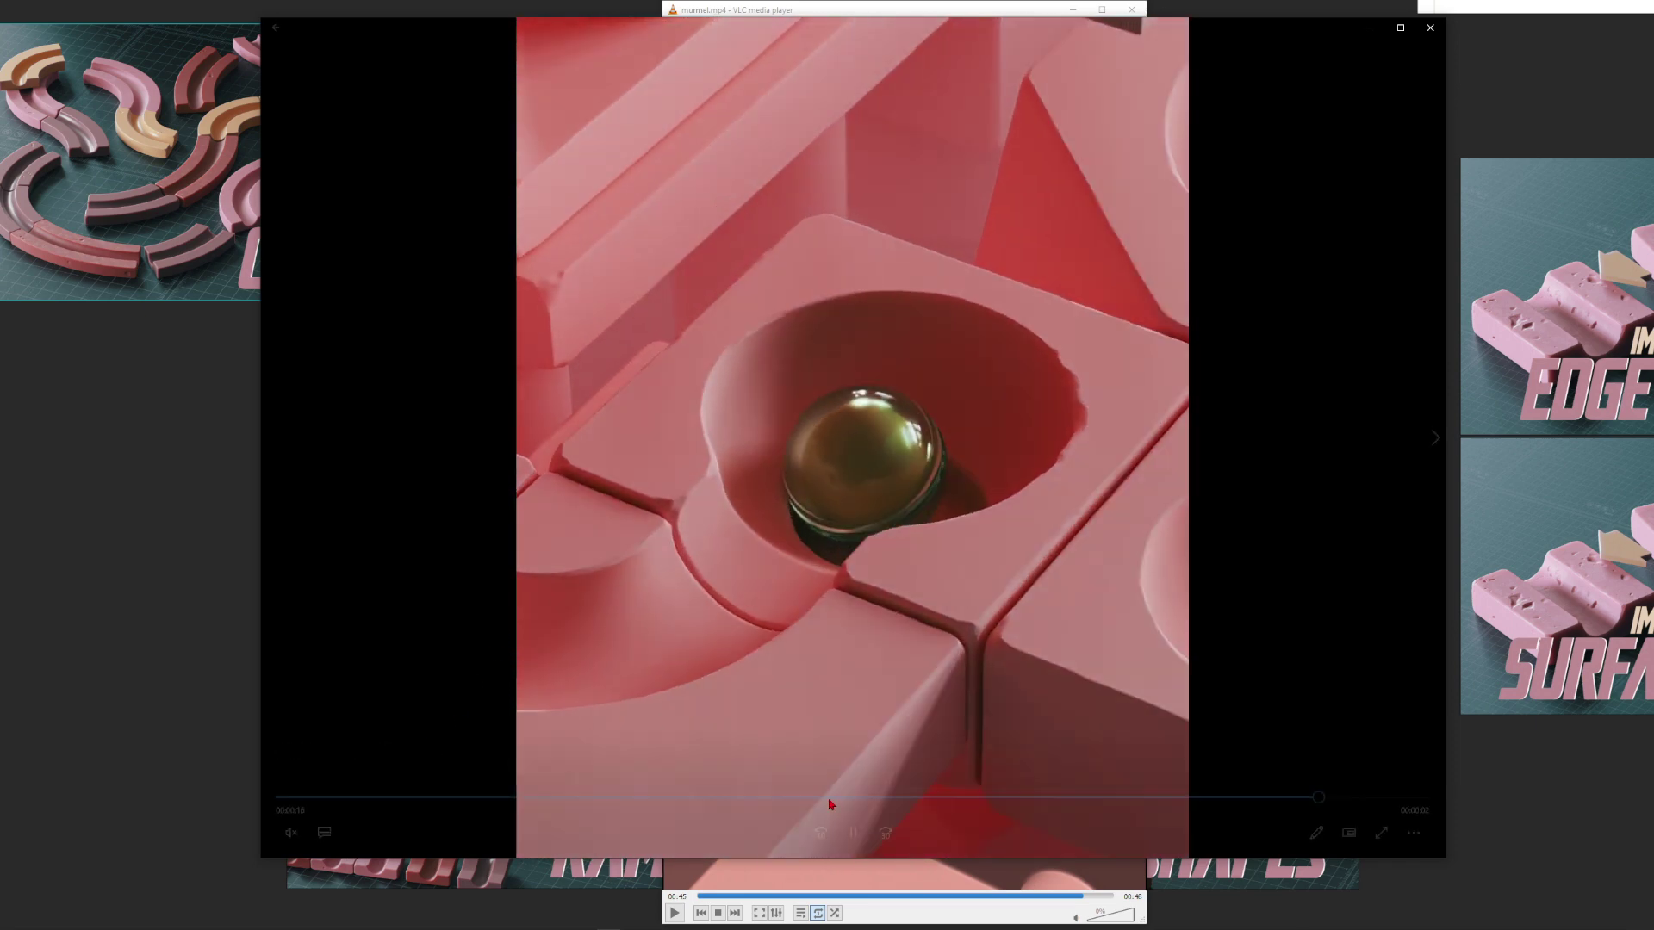
pyautogui.click(829, 798)
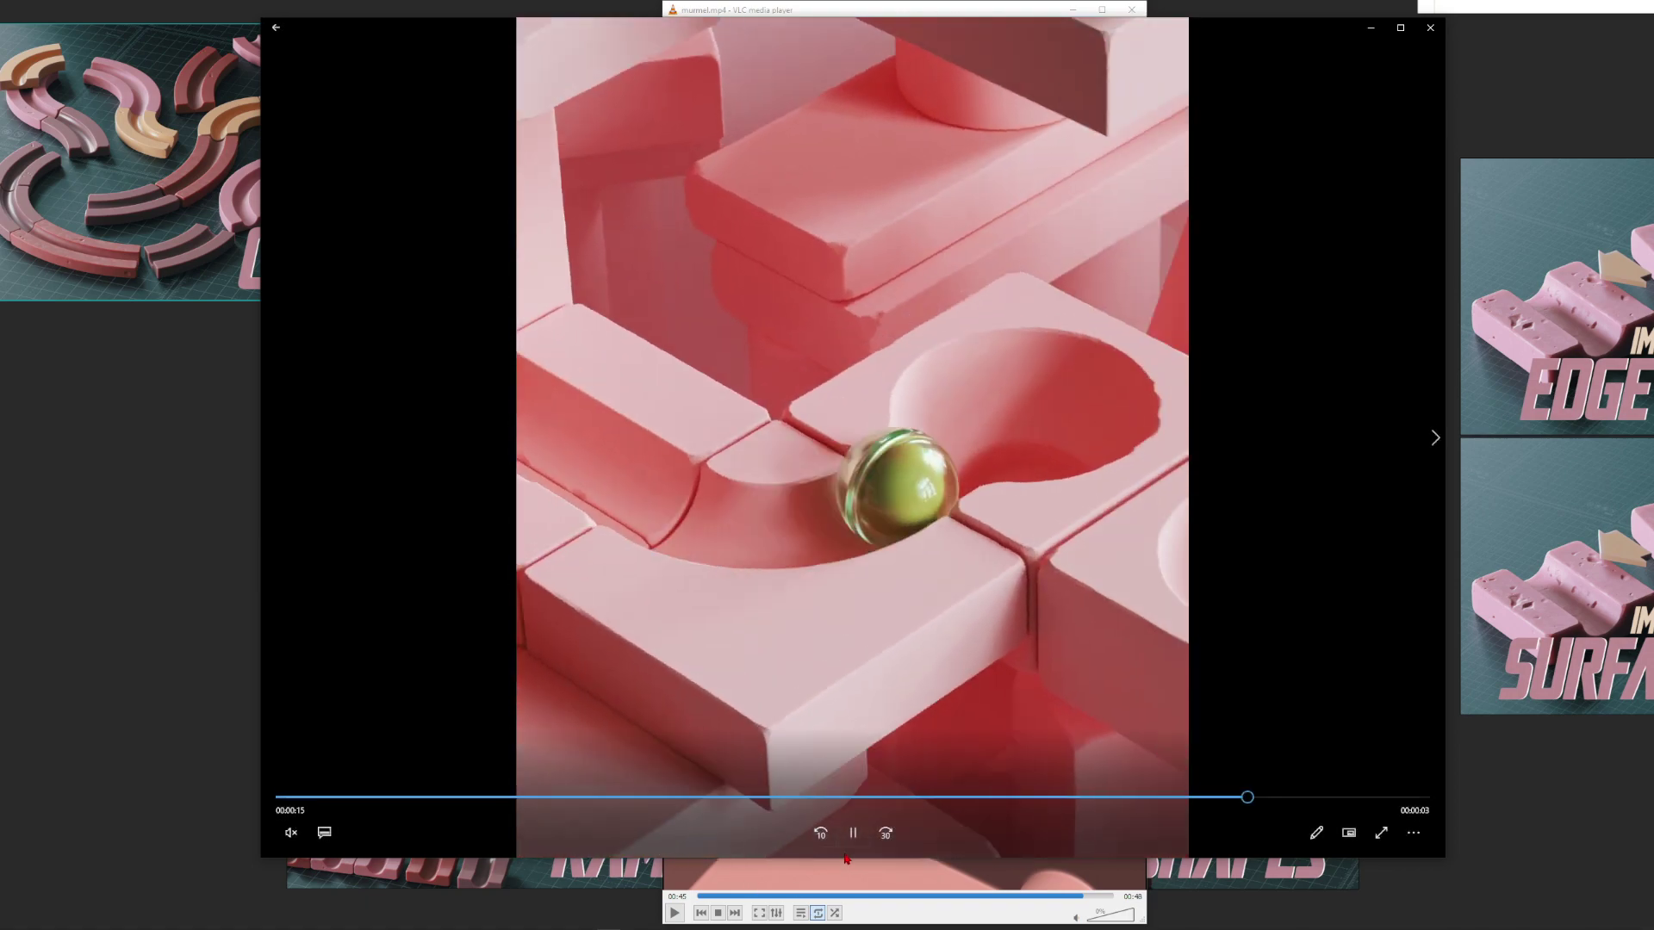
pyautogui.click(816, 568)
pyautogui.click(1430, 27)
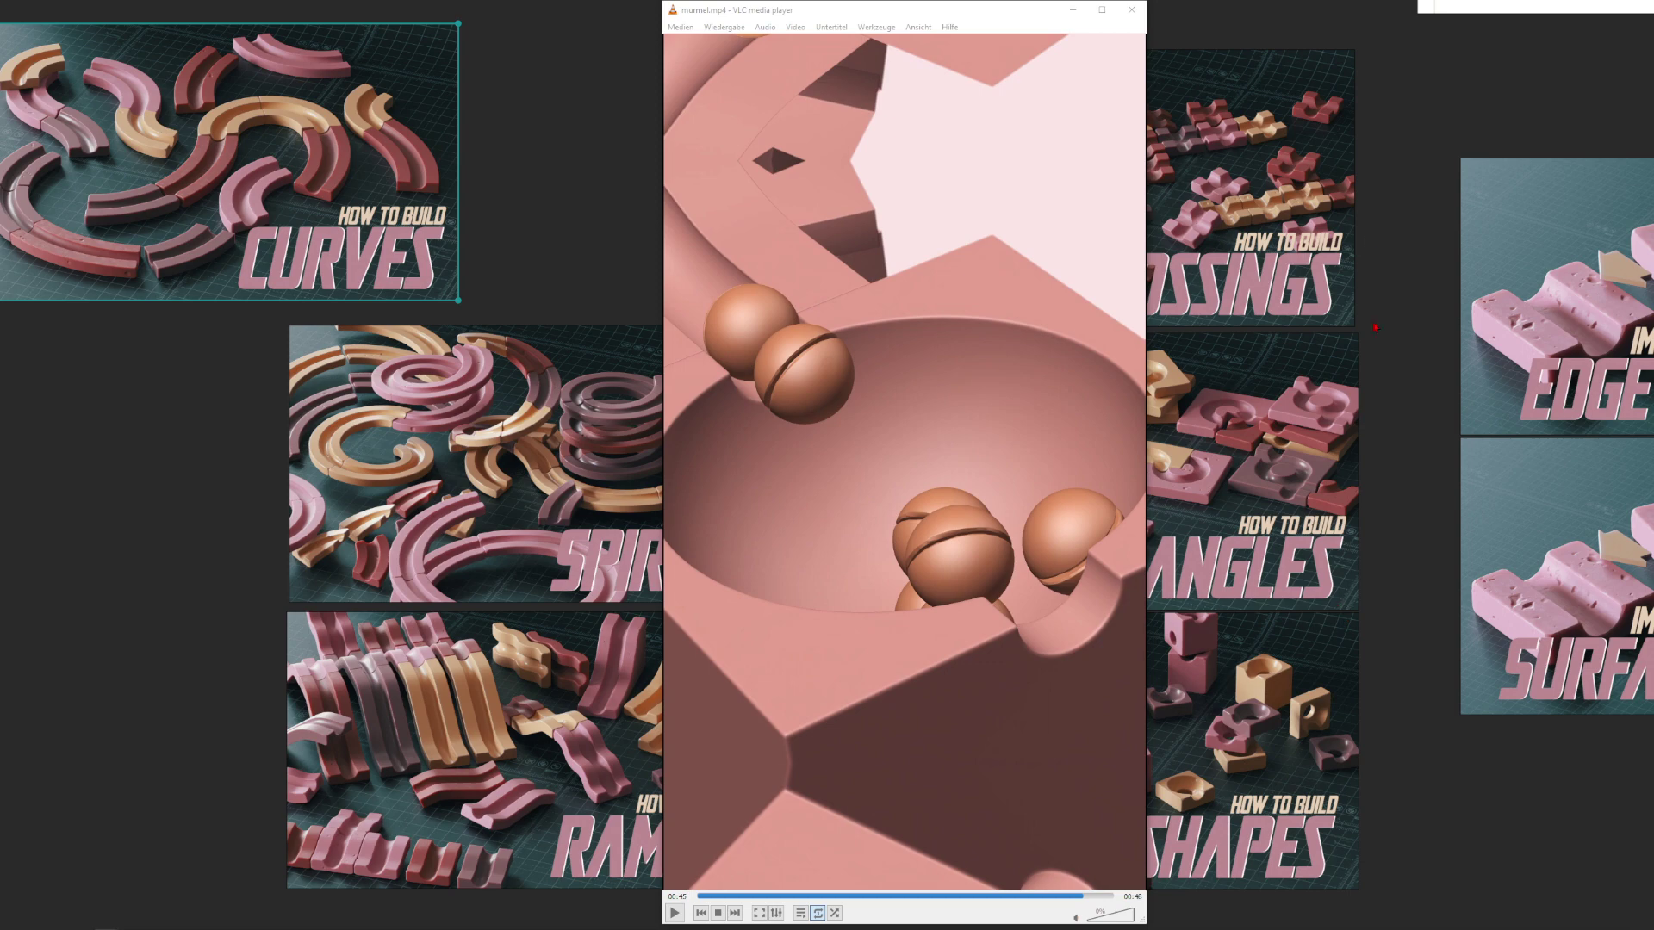
pyautogui.click(1131, 11)
# Shift the Crossings thumbnail slightly right, move the Curves thumbnail back above the Spirals thumbnail, and review the whole reference board.
pyautogui.moveTo(1279, 444); pyautogui.dragTo(938, 456, button='middle')
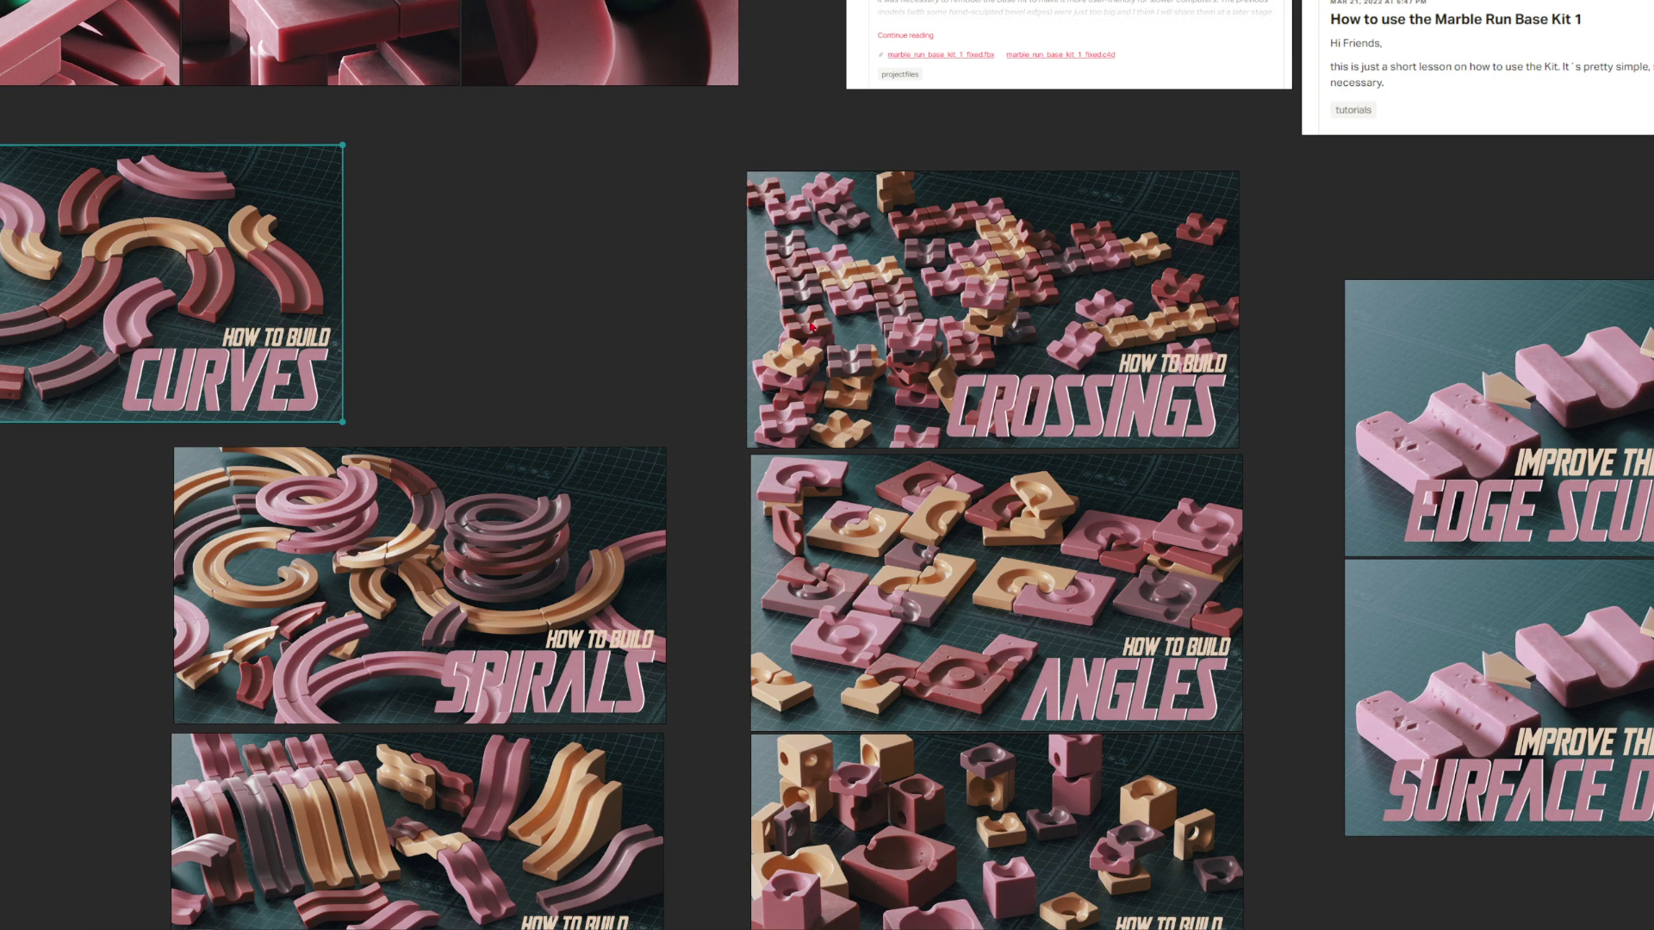
pyautogui.moveTo(810, 327); pyautogui.dragTo(866, 329)
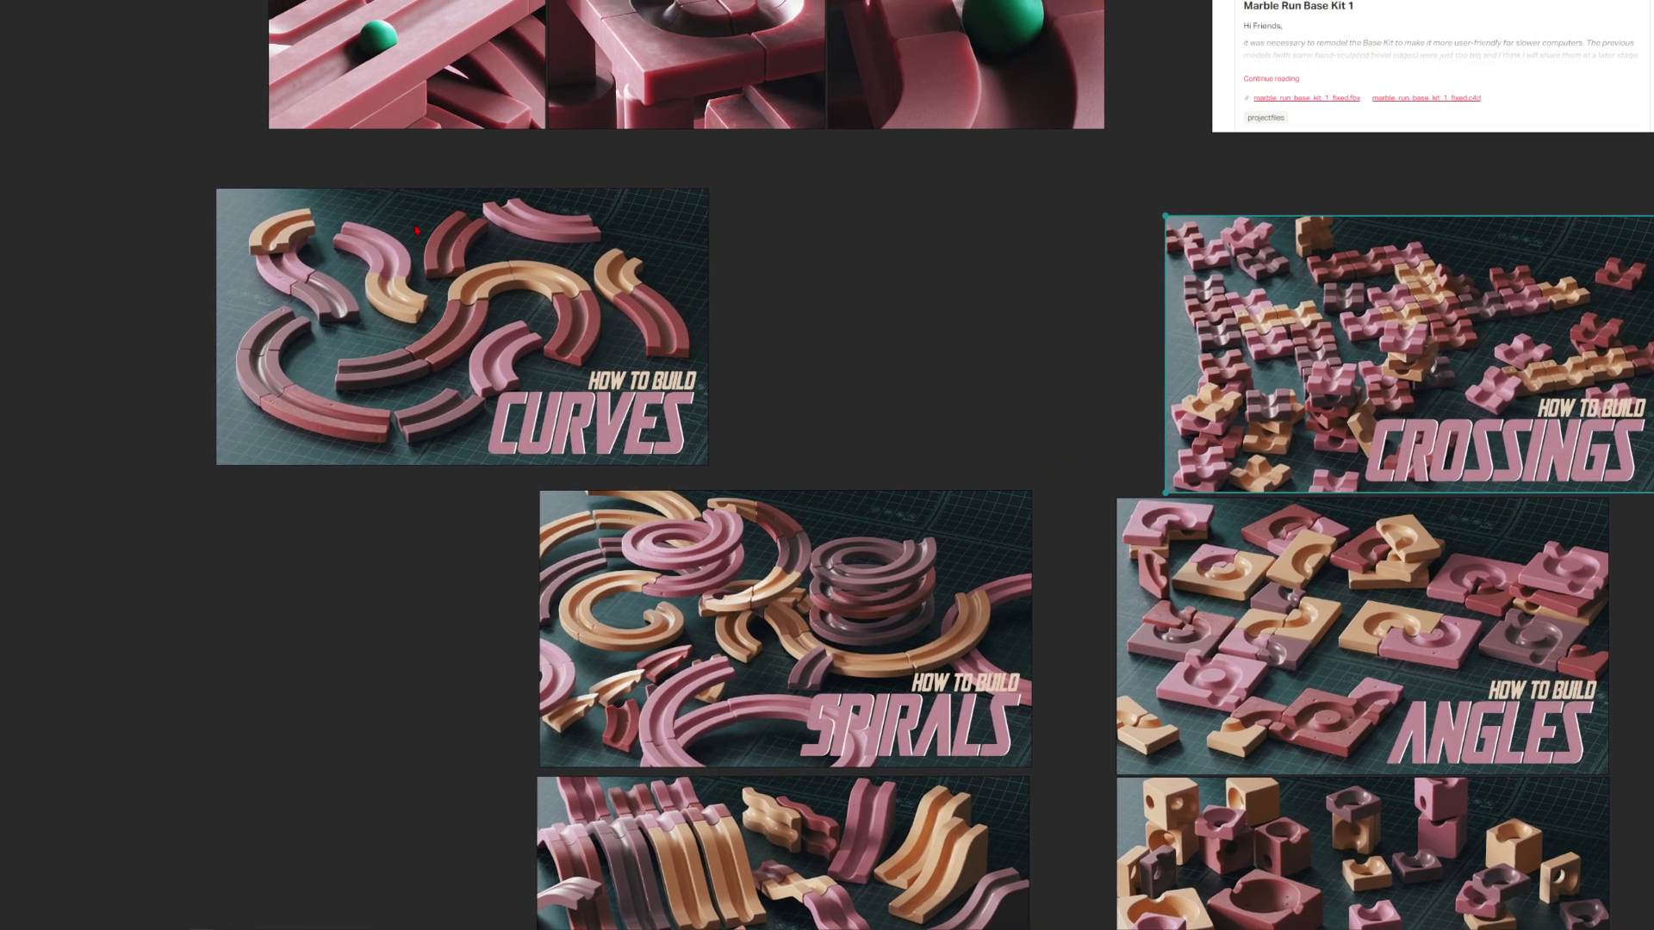
pyautogui.moveTo(380, 294); pyautogui.dragTo(708, 304)
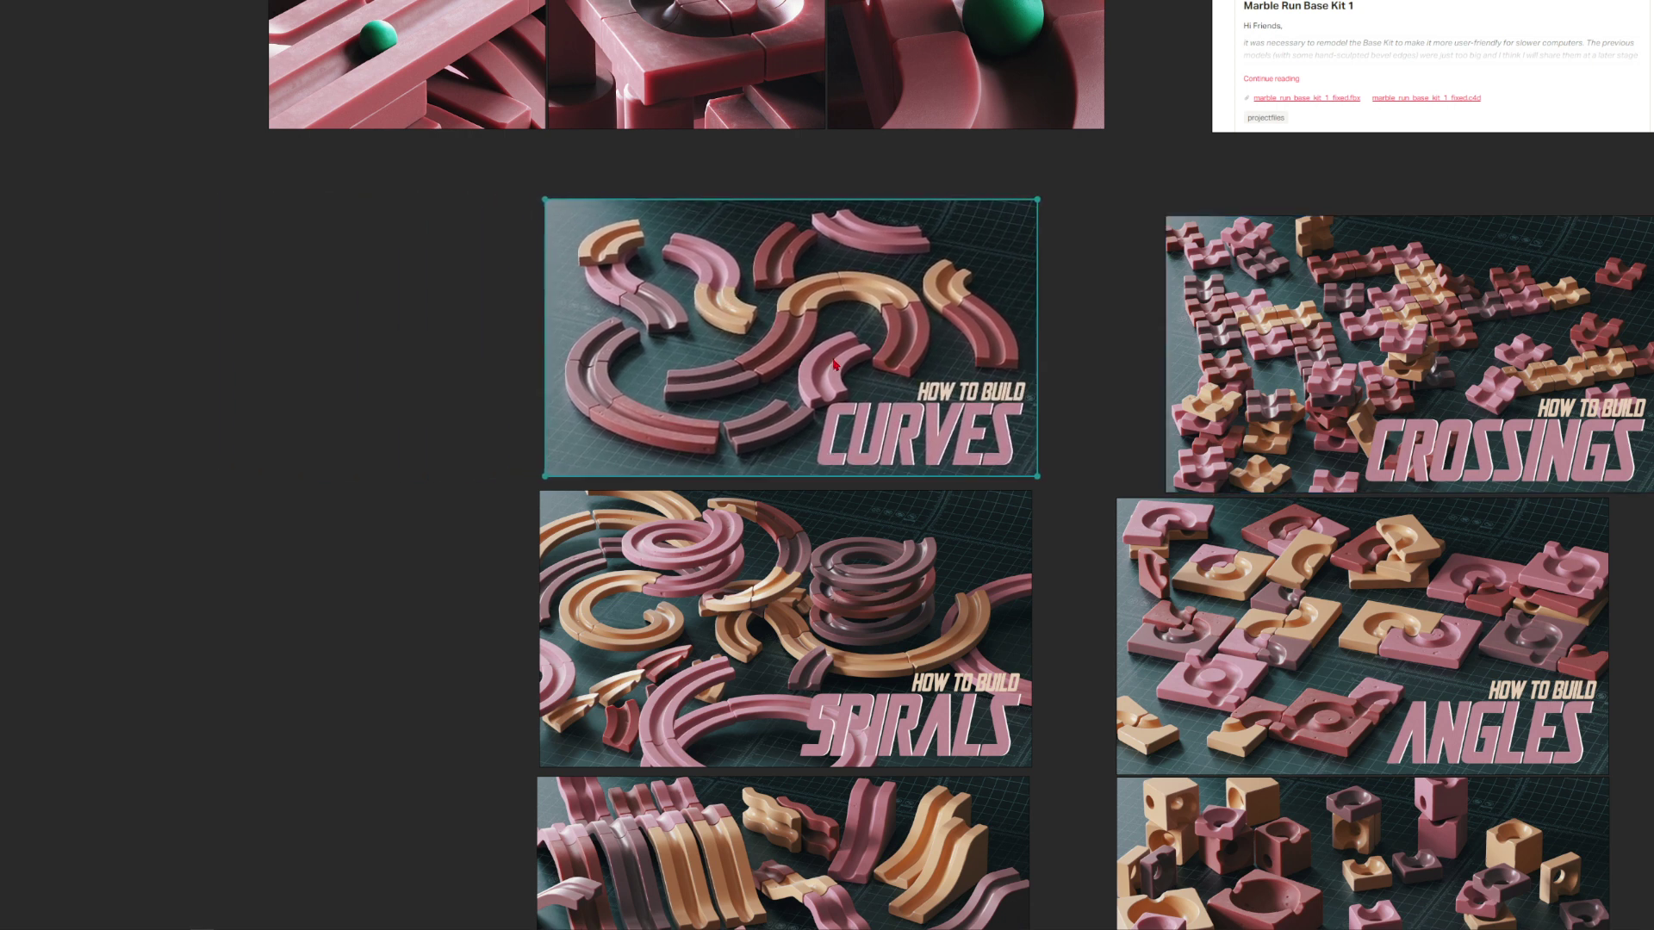
pyautogui.moveTo(834, 365); pyautogui.dragTo(858, 357)
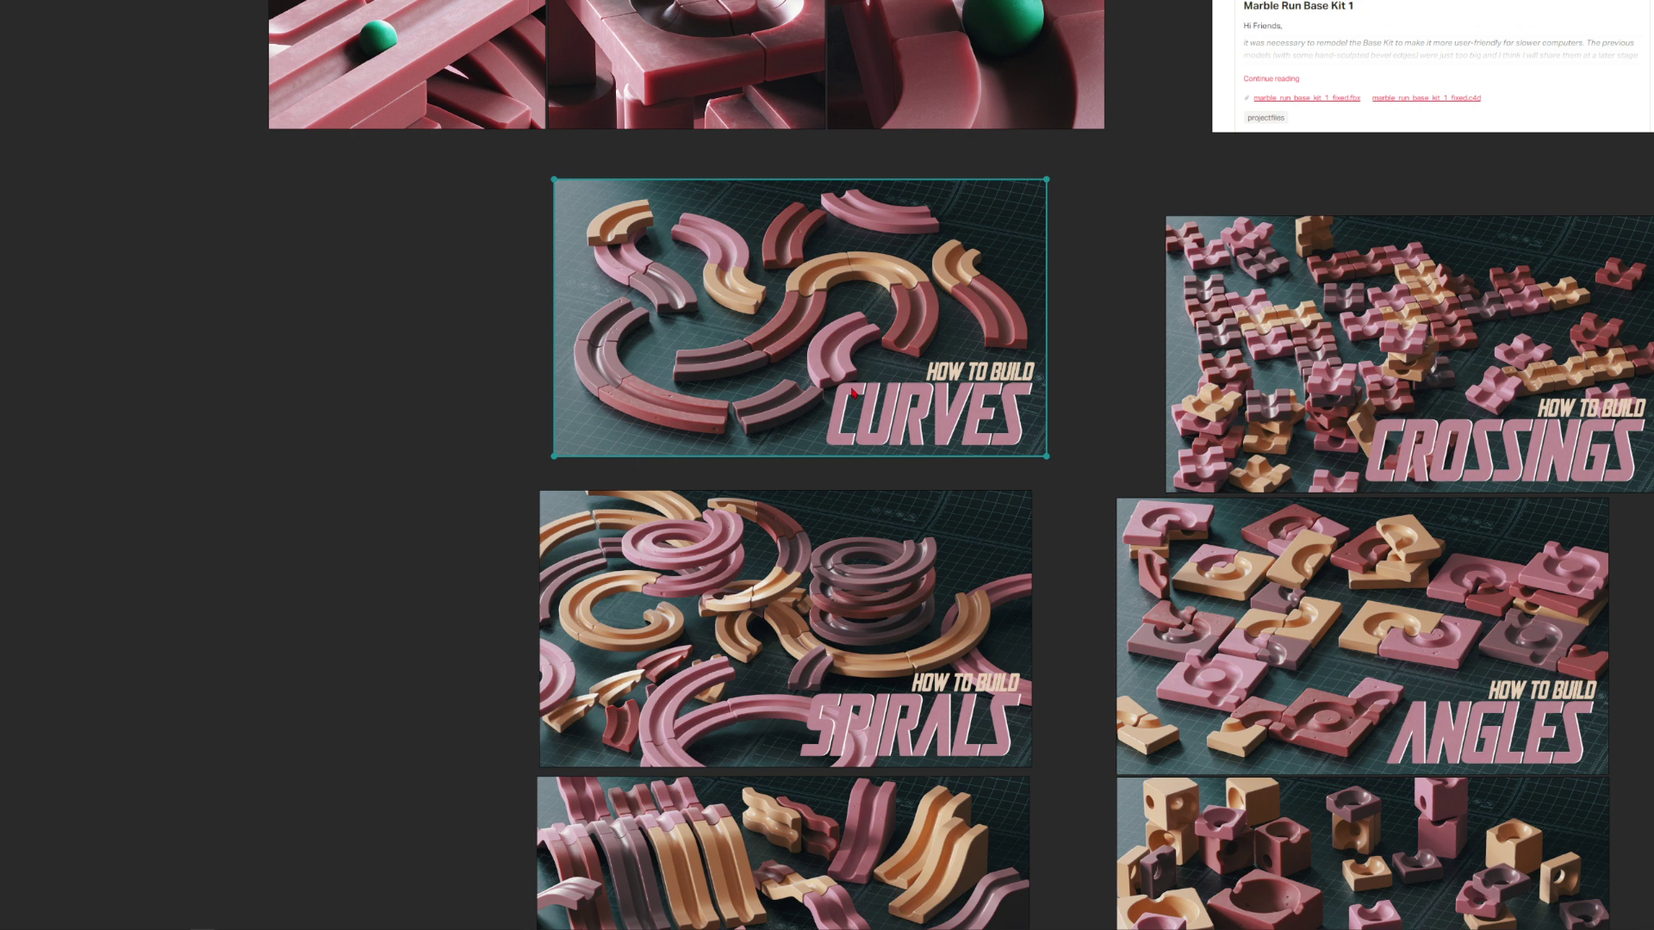
pyautogui.moveTo(1166, 260); pyautogui.dragTo(590, 413, button='middle')
pyautogui.scroll(-2, 797, 386)
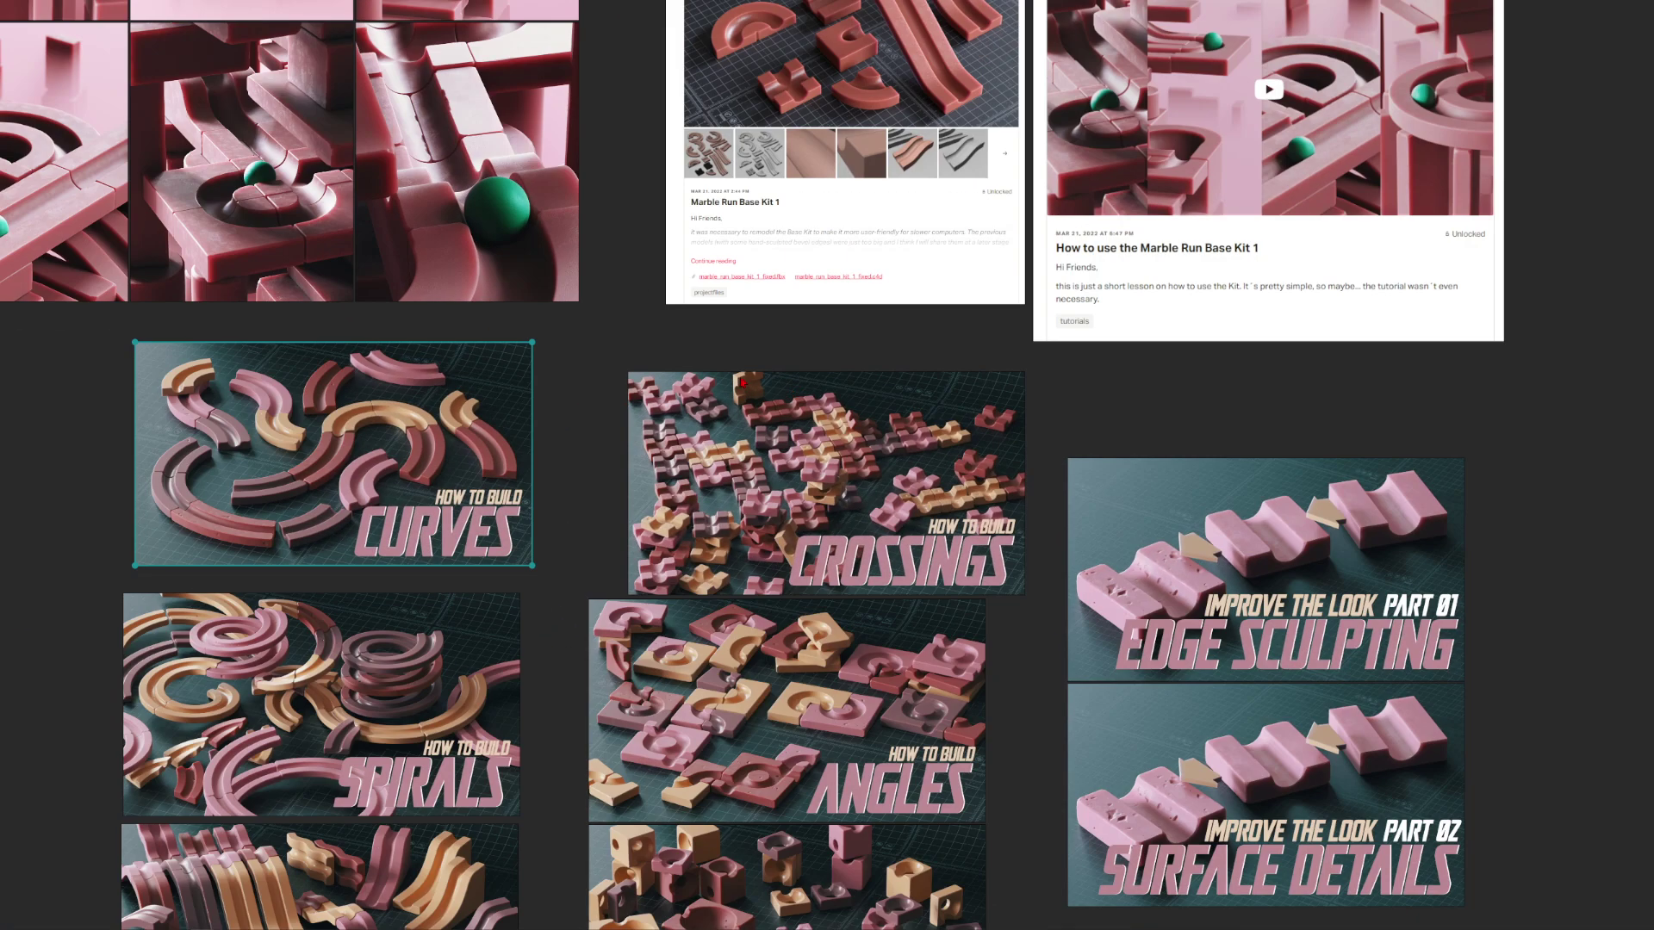
pyautogui.scroll(-2, 675, 345)
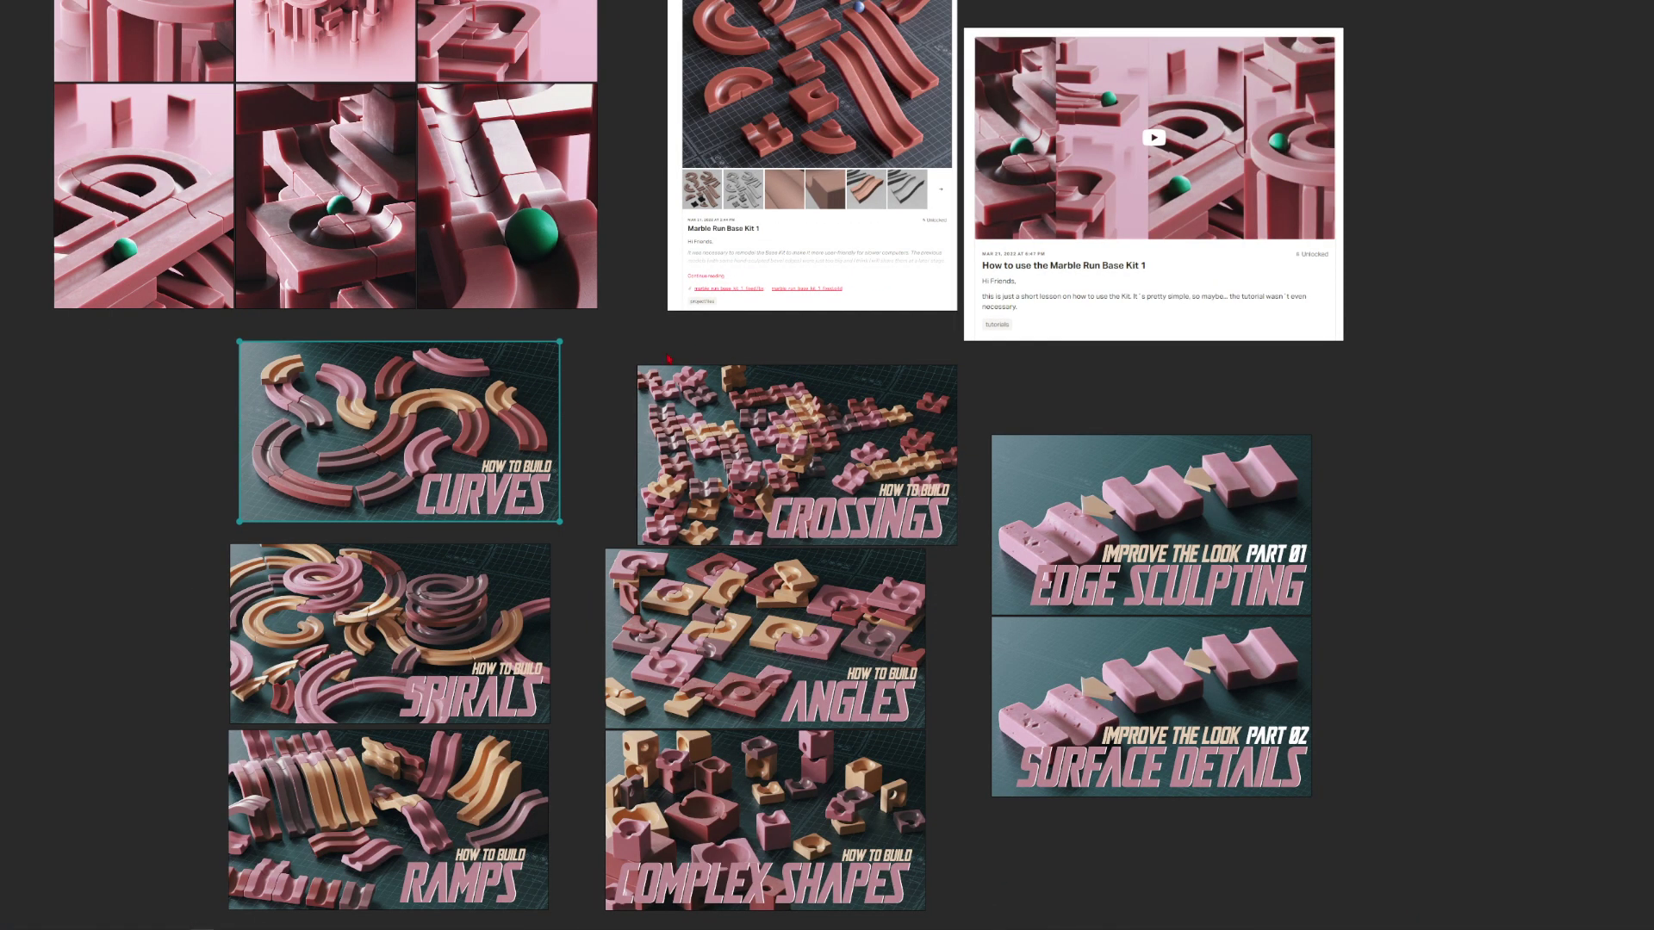
pyautogui.moveTo(610, 247); pyautogui.dragTo(729, 365, button='middle')
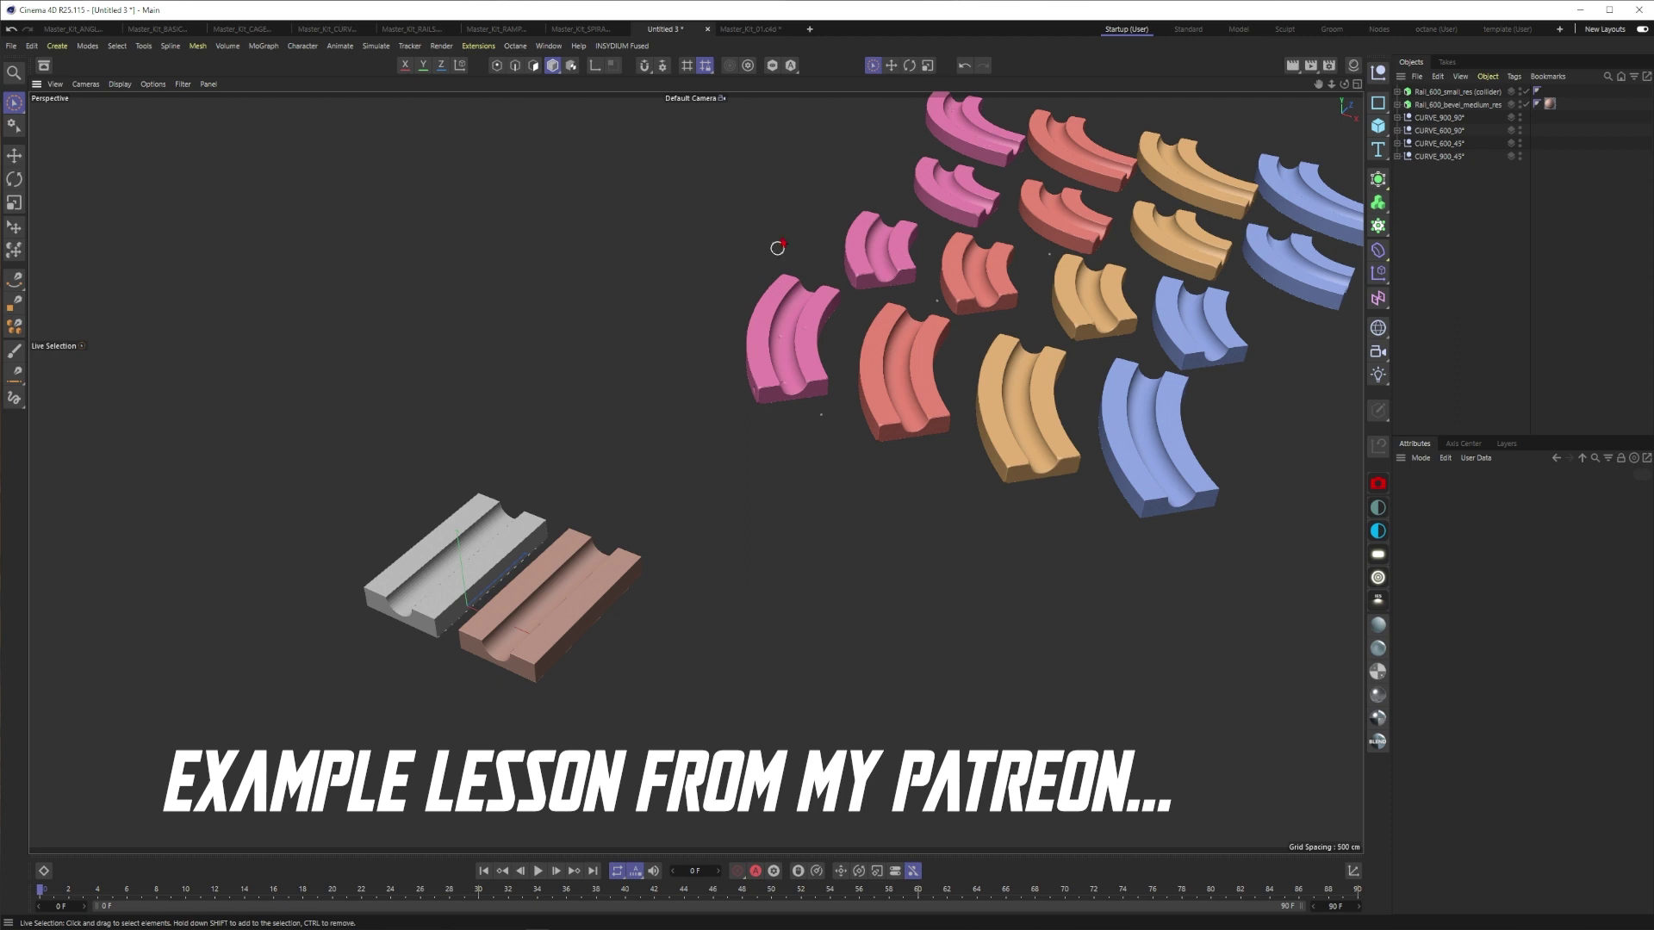
# Switch to Cinema 4D and examine the rows of pink, red, orange and blue curved rail pieces.
pyautogui.keyDown('alt'); pyautogui.moveTo(777, 248); pyautogui.dragTo(604, 298, button='middle'); pyautogui.keyUp('alt')
pyautogui.scroll(4, 926, 325)
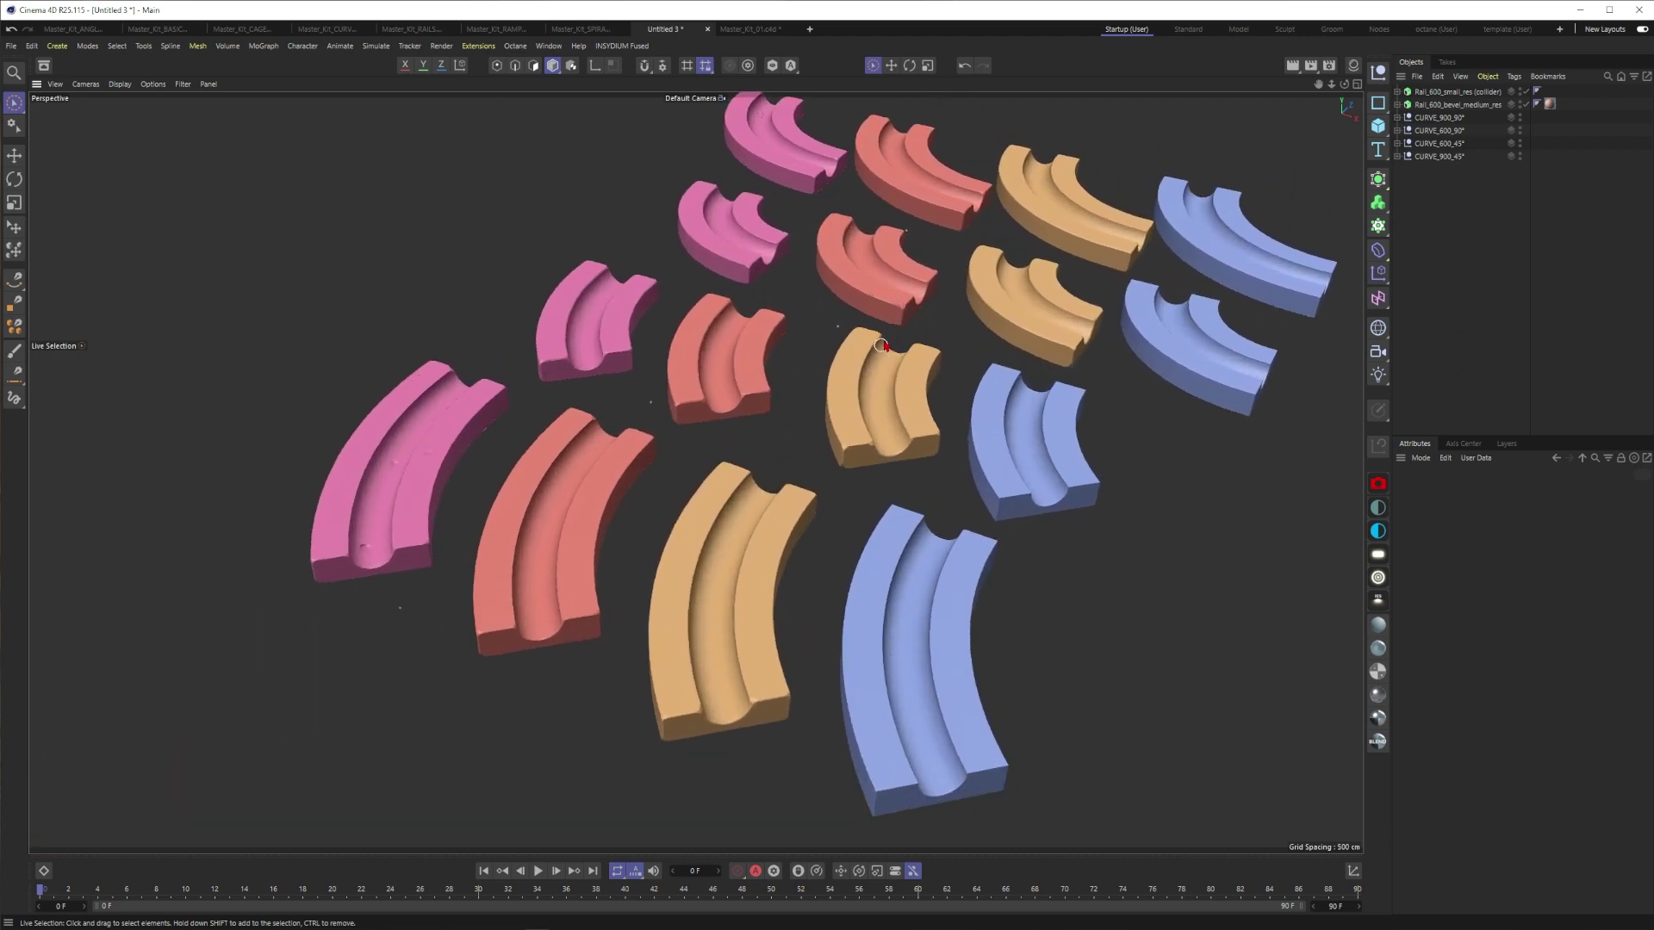
pyautogui.scroll(-3, 895, 356)
pyautogui.scroll(1, 890, 328)
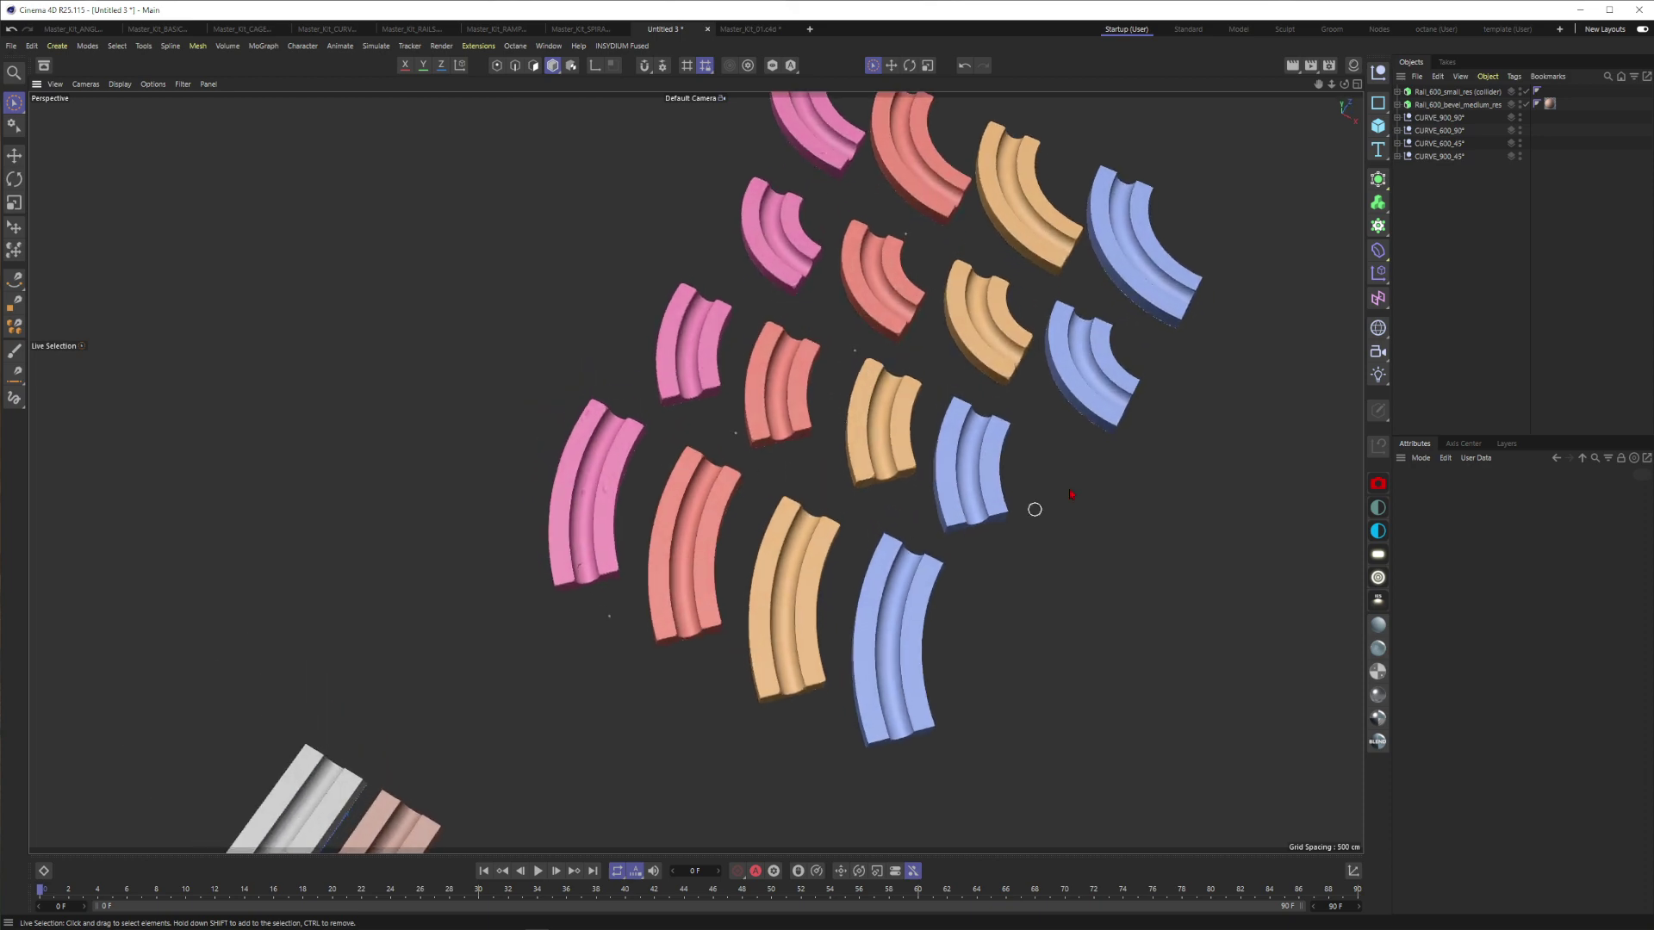
pyautogui.keyDown('alt'); pyautogui.moveTo(749, 507); pyautogui.dragTo(769, 449); pyautogui.keyUp('alt')
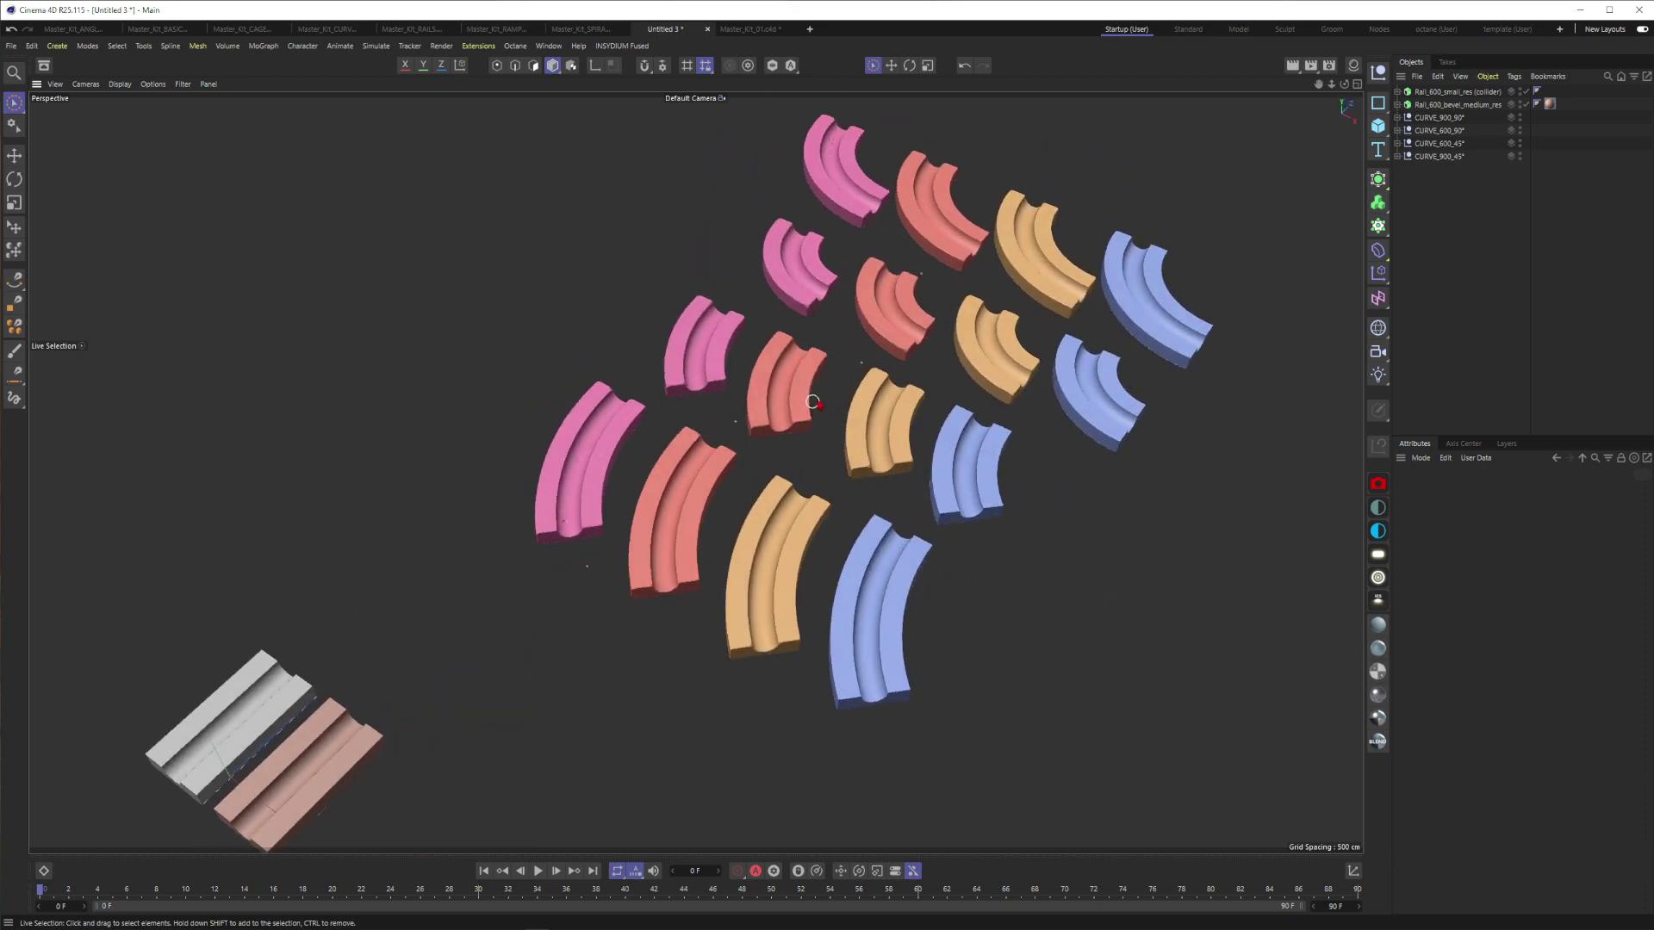
pyautogui.scroll(8, 814, 396)
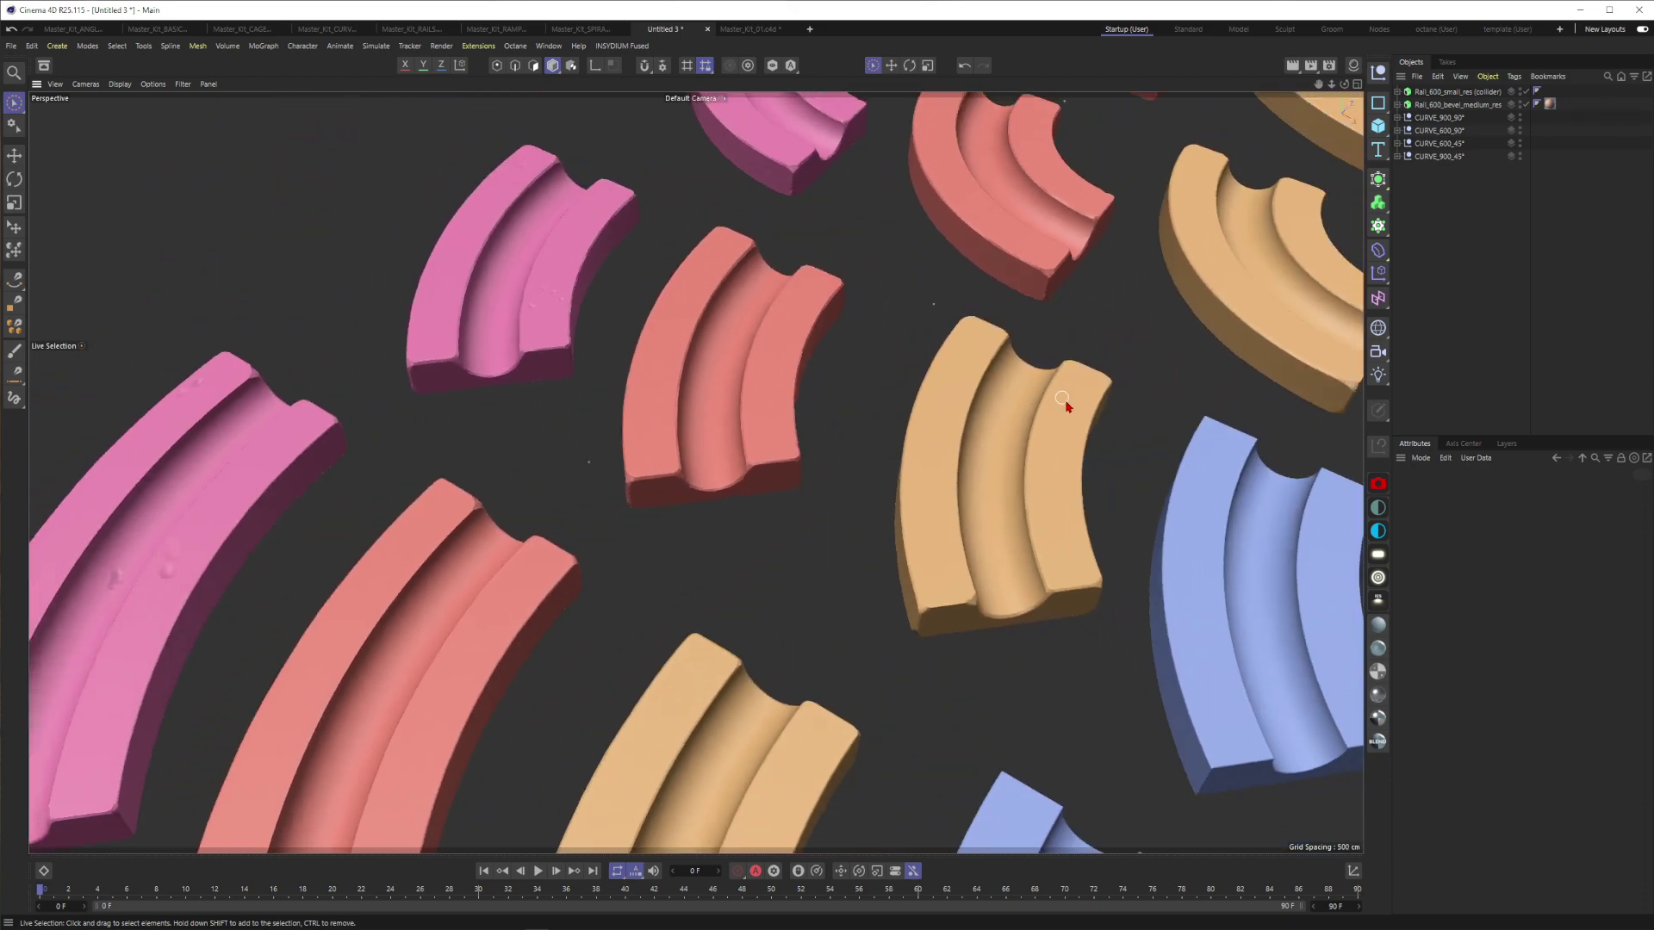
pyautogui.scroll(-10, 772, 361)
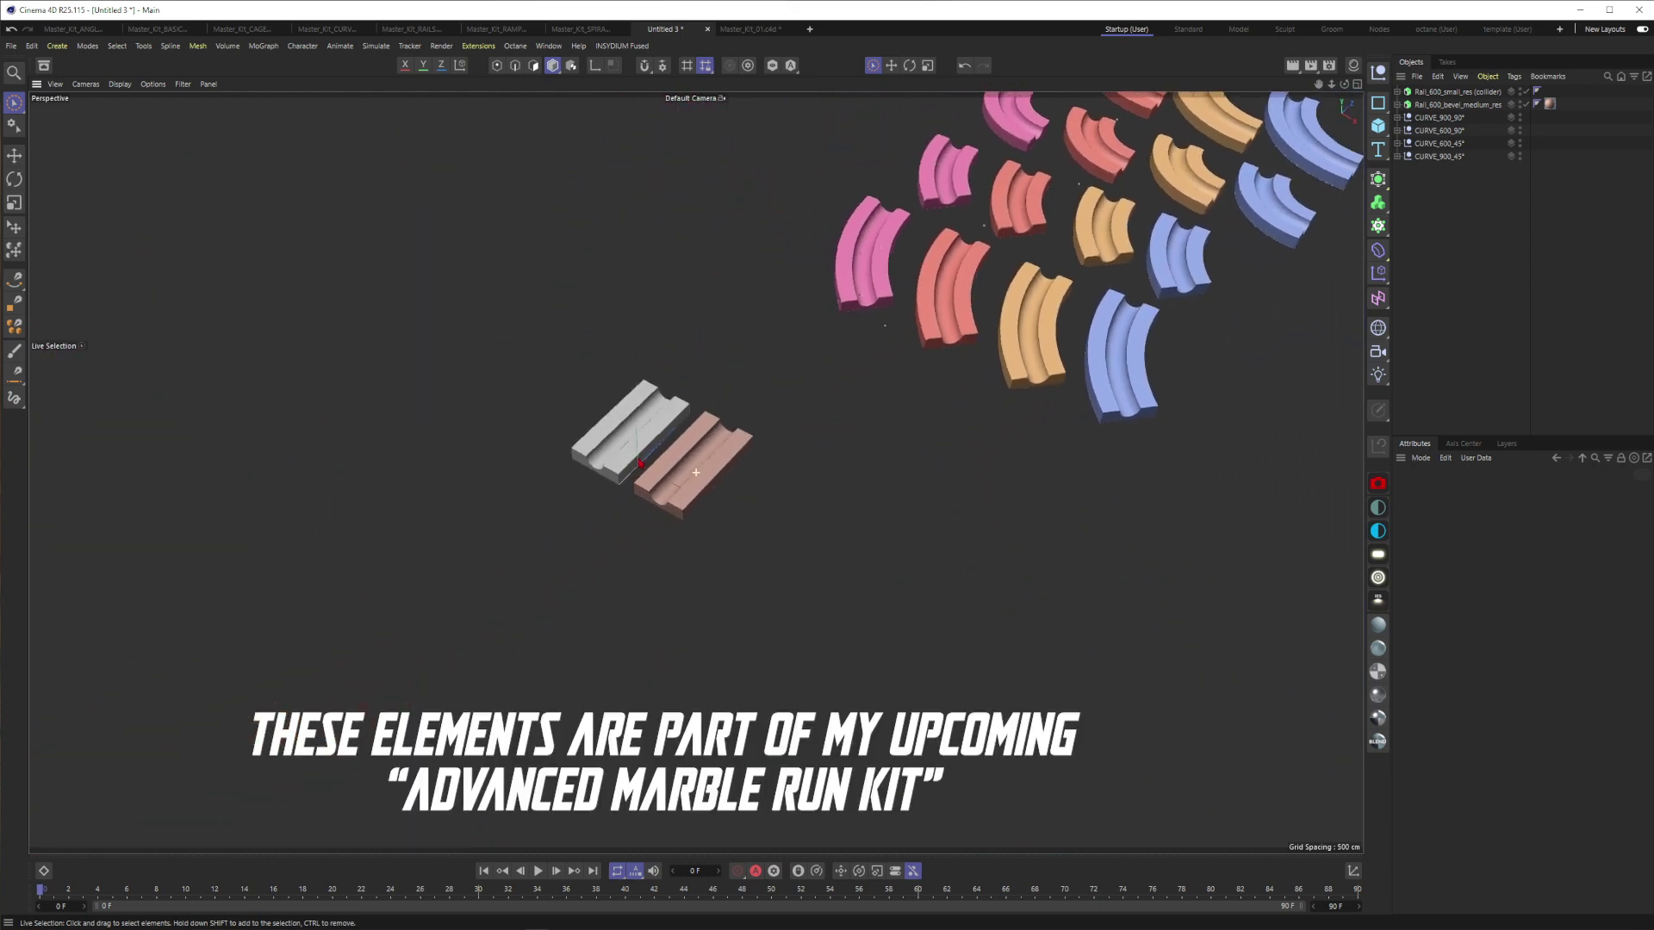
# Examine the two straight source rails and compare them with the finished curves, down to the blue and orange pieces up close.
pyautogui.scroll(3, 696, 472)
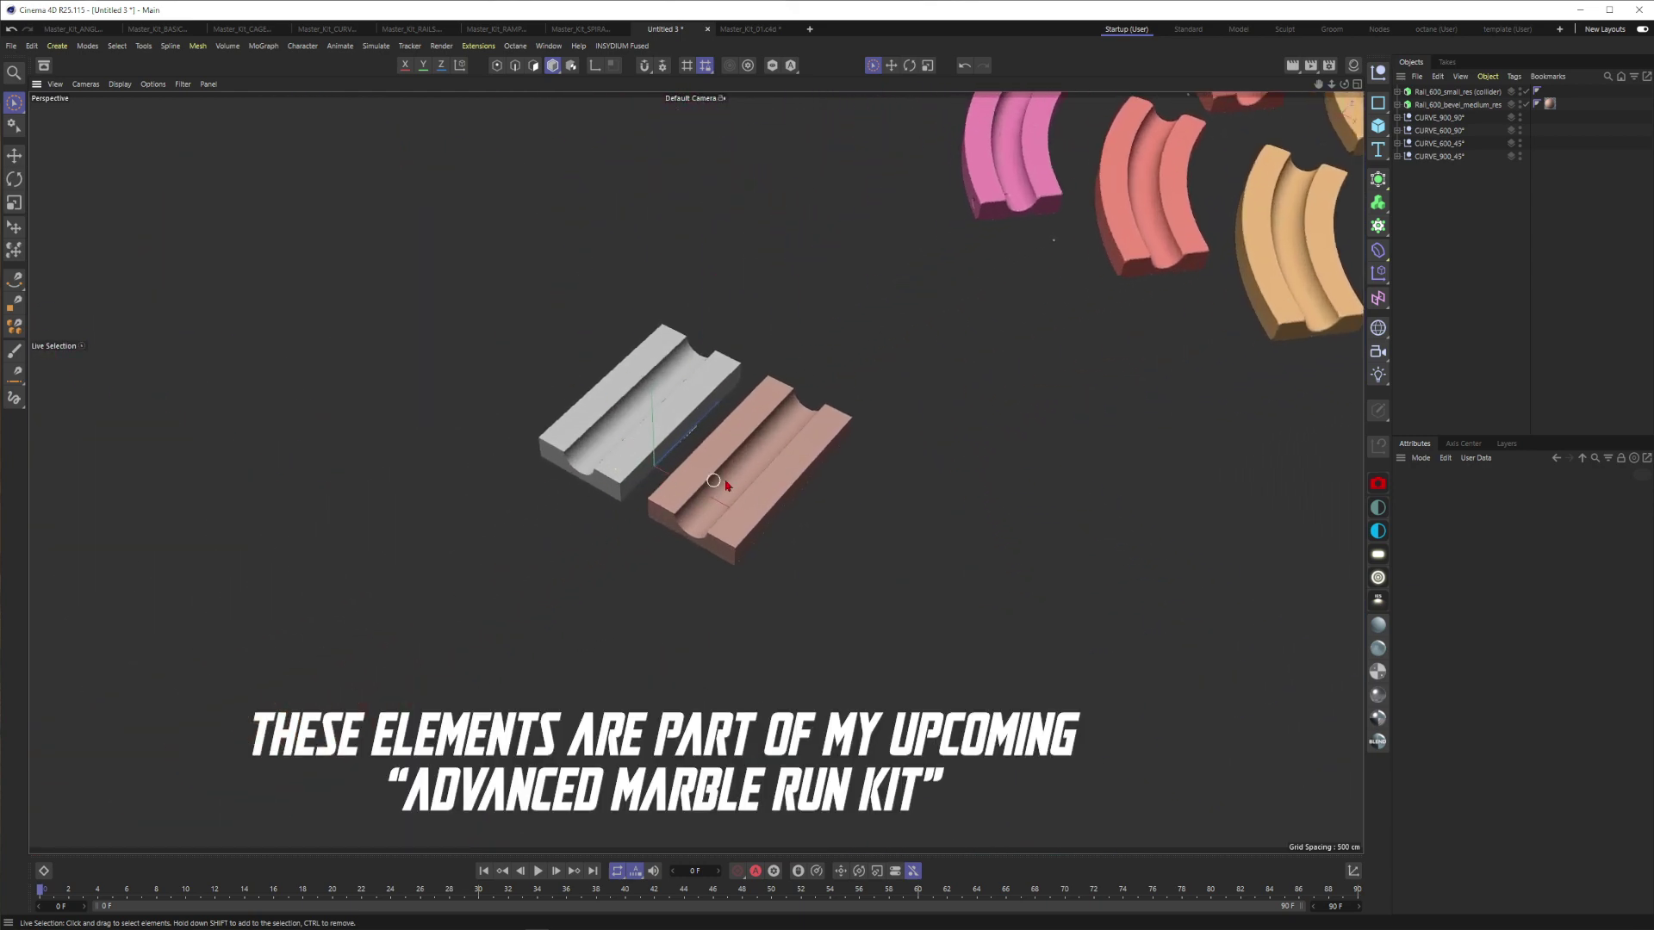
pyautogui.keyDown('alt'); pyautogui.moveTo(1120, 331); pyautogui.dragTo(655, 463, button='middle'); pyautogui.keyUp('alt')
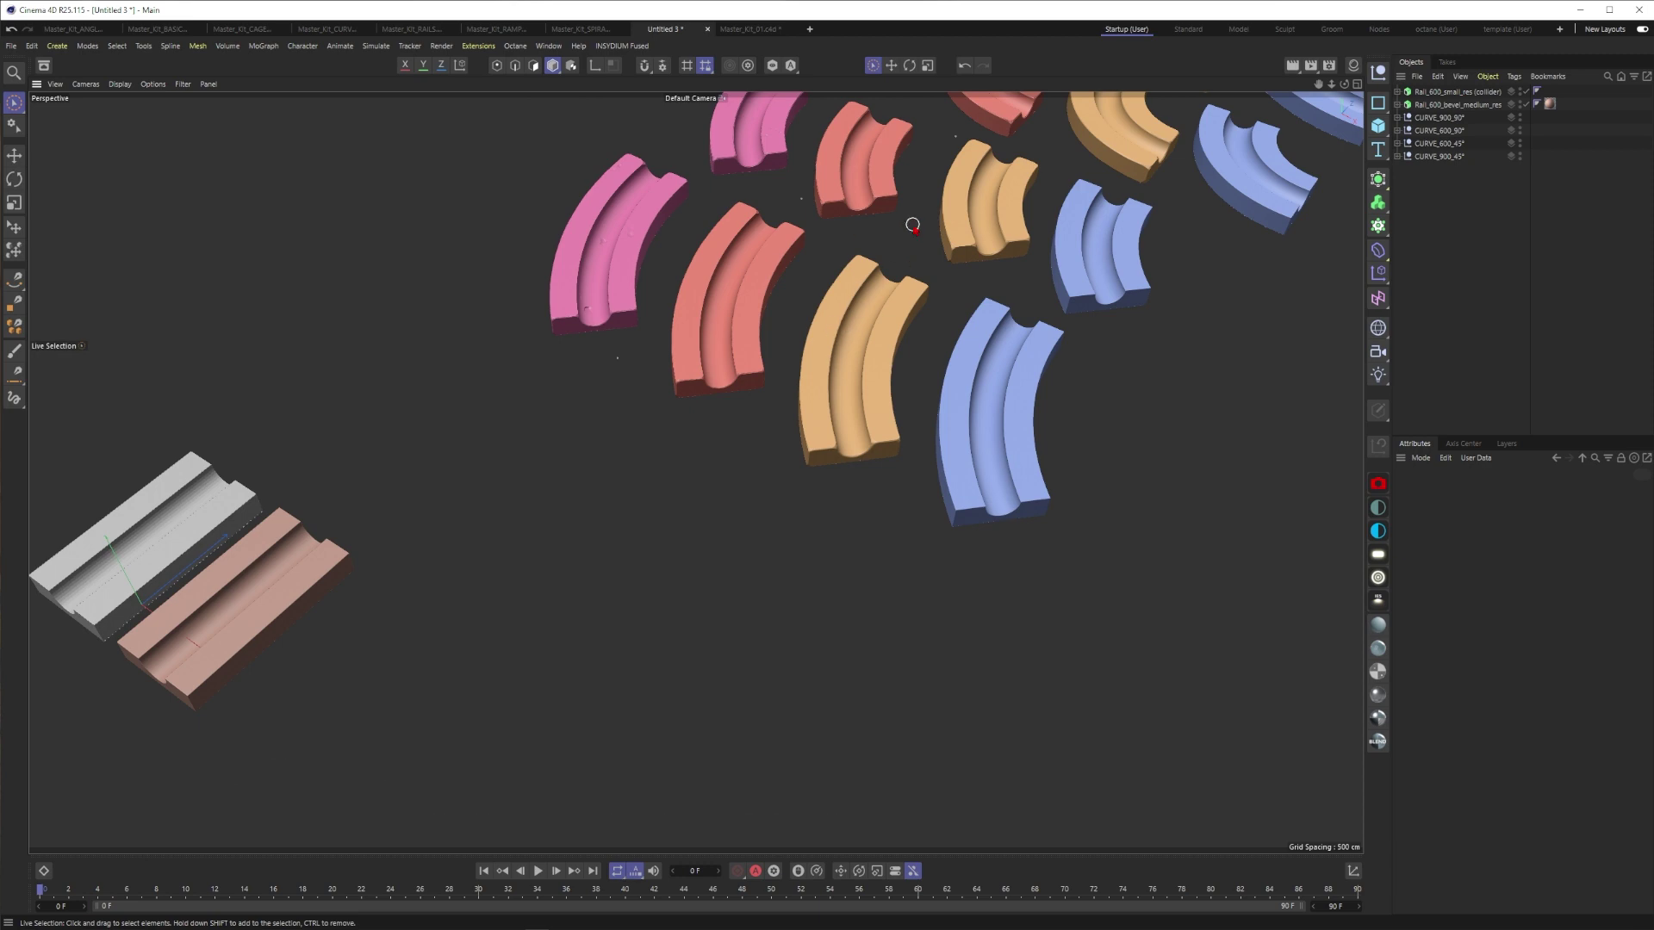
pyautogui.scroll(-3, 695, 469)
pyautogui.scroll(3, 843, 491)
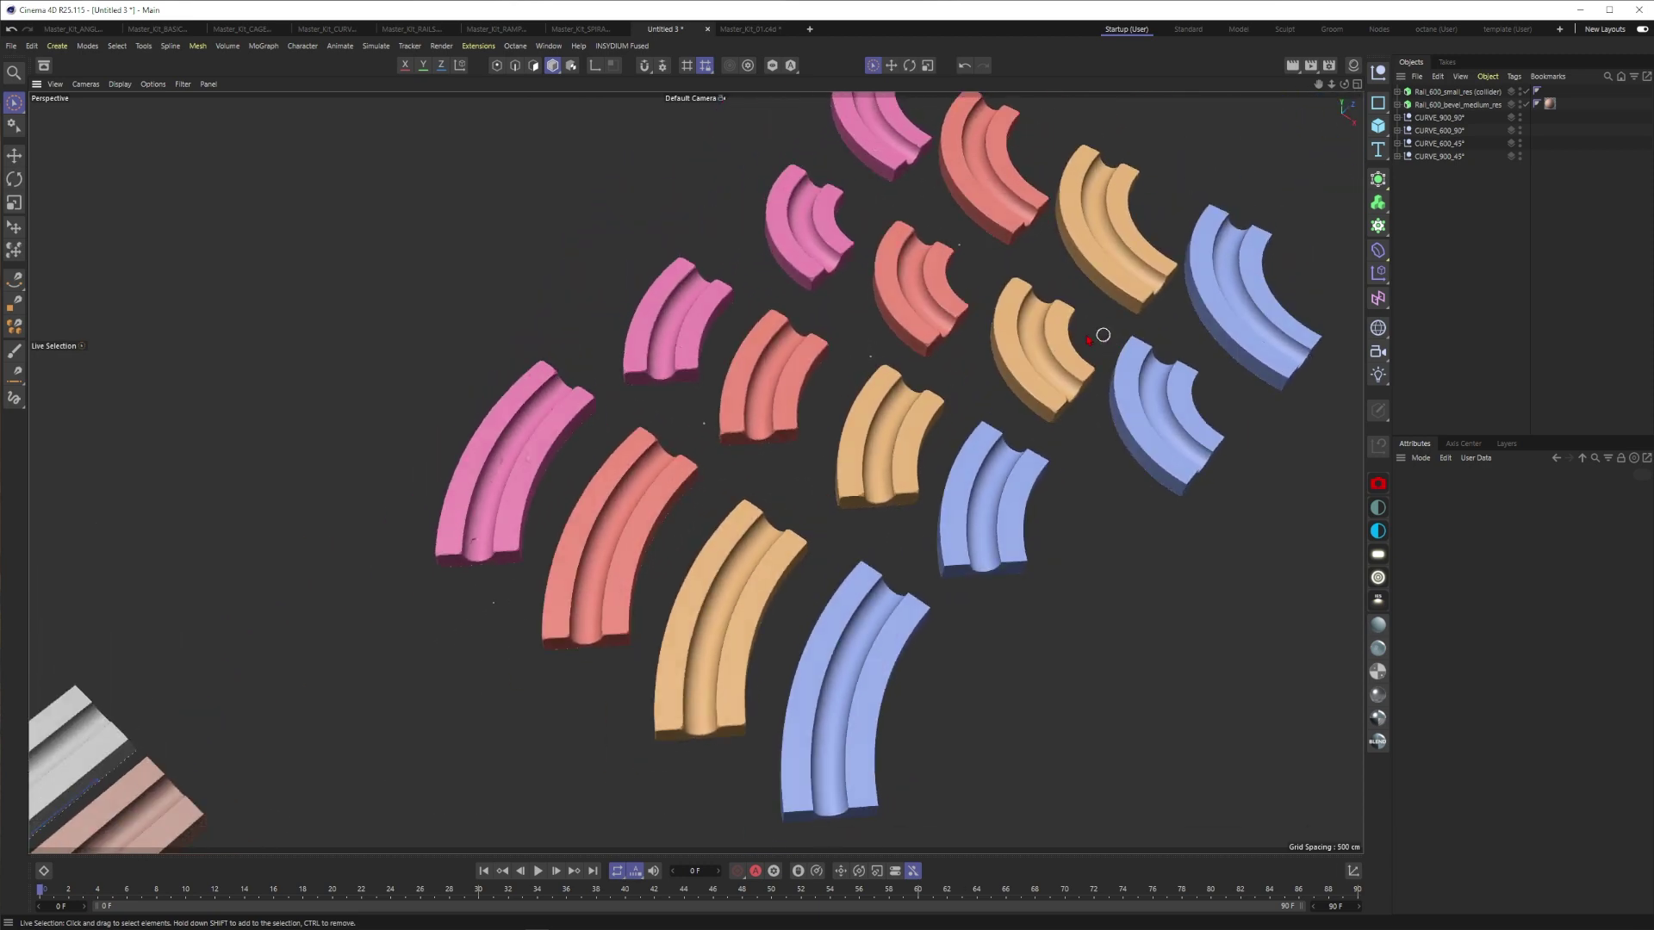
pyautogui.scroll(5, 1102, 334)
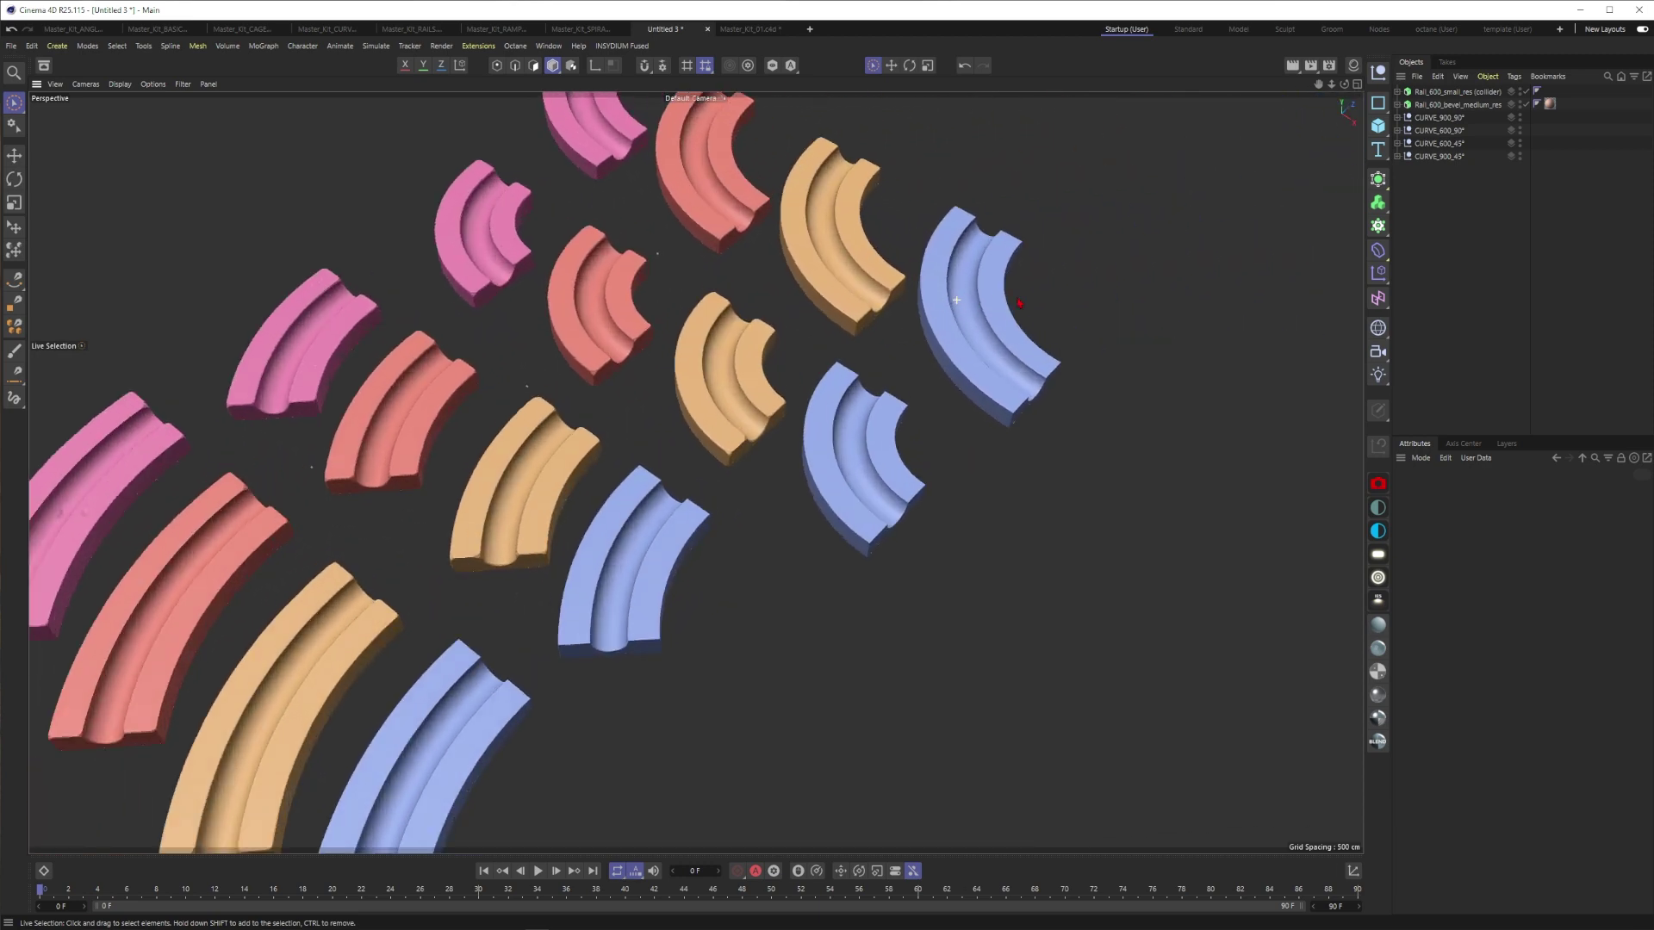
pyautogui.scroll(3, 964, 332)
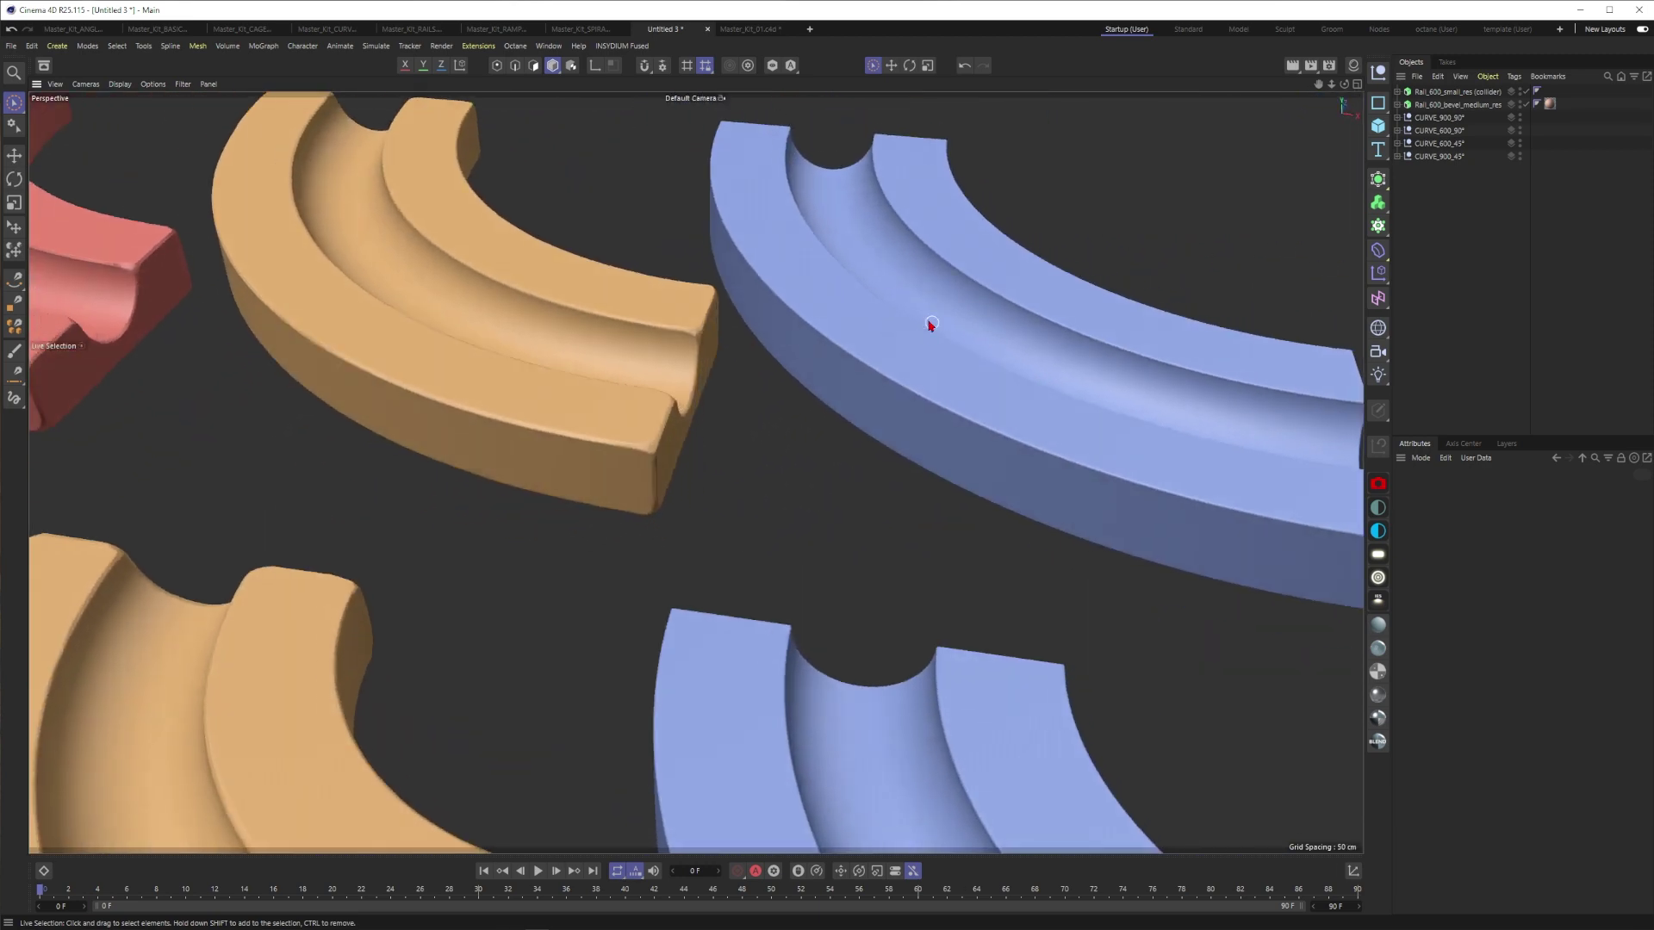
pyautogui.scroll(-3, 930, 325)
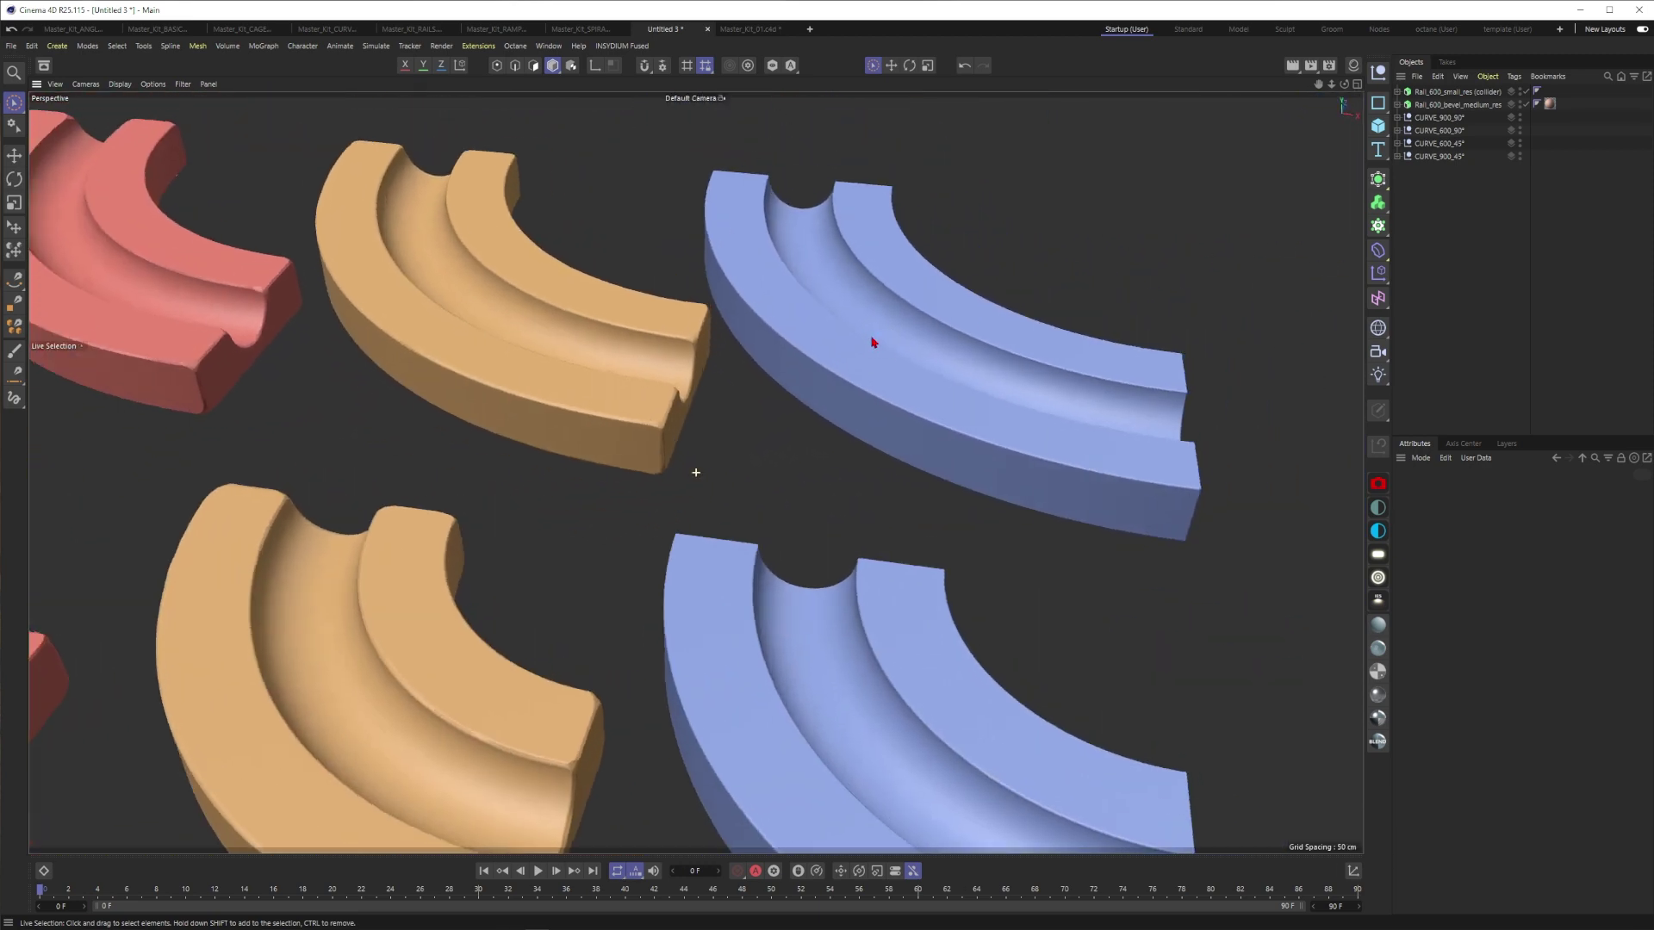
# Select the blue RAIL_900_MEDIUM curve, expand its CURVE_900_90° group, and display the viewport shading with mesh lines.
pyautogui.scroll(1, 875, 344)
pyautogui.click(897, 358)
pyautogui.click(1398, 119)
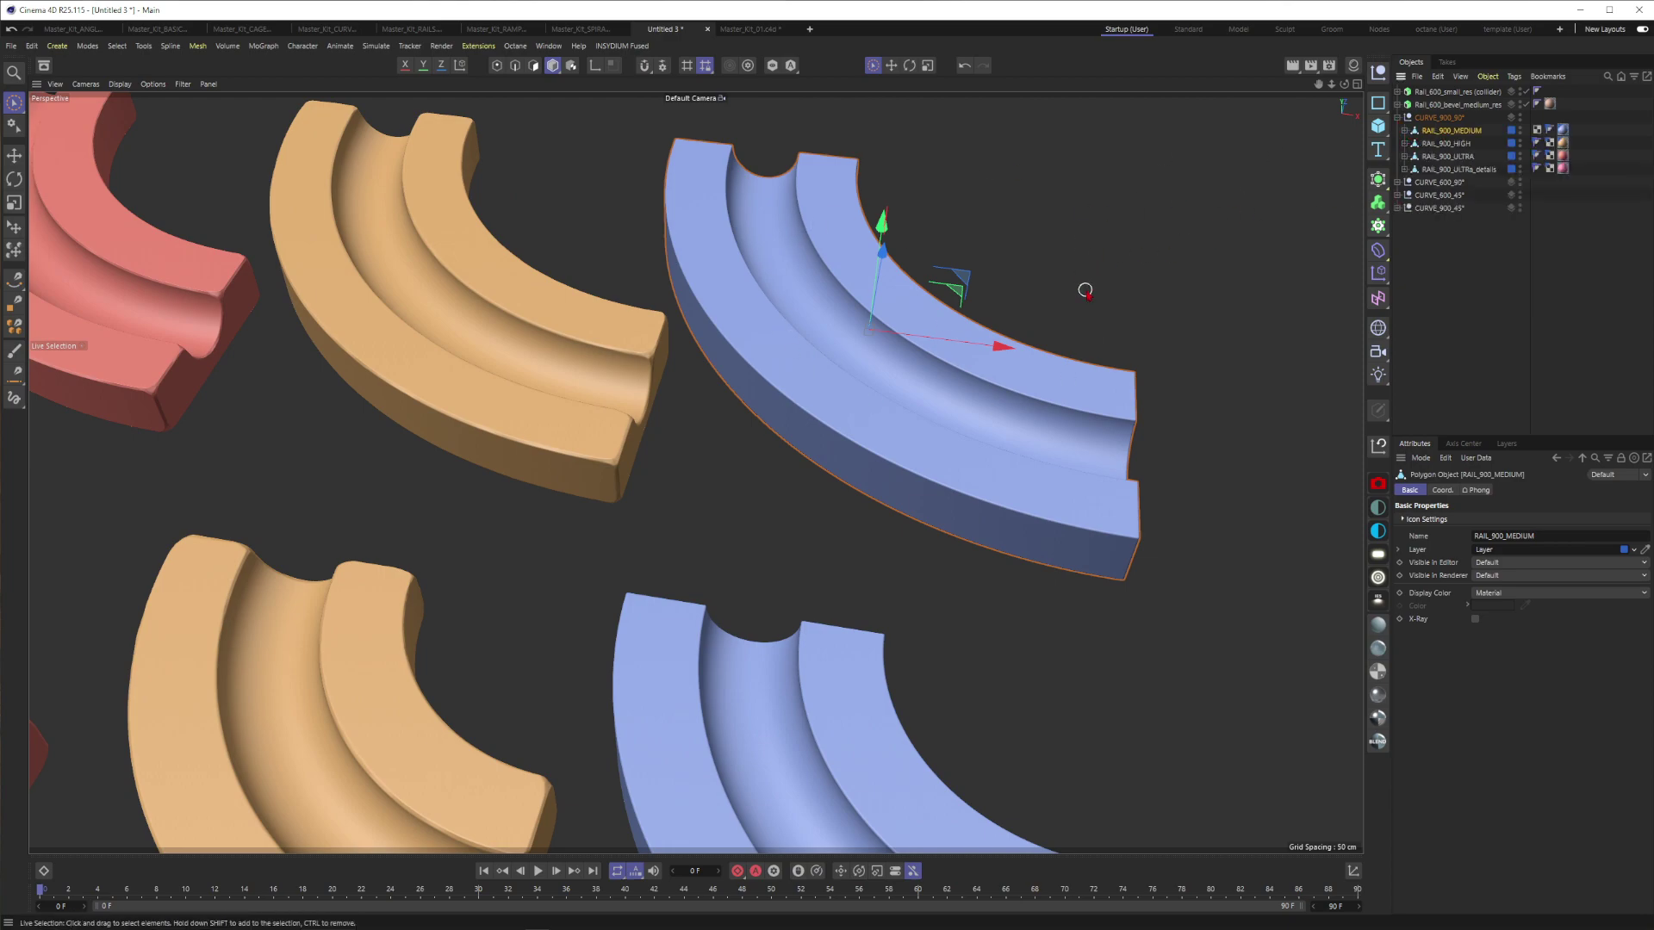
pyautogui.press('n')
pyautogui.press('b')
pyautogui.scroll(3, 1060, 285)
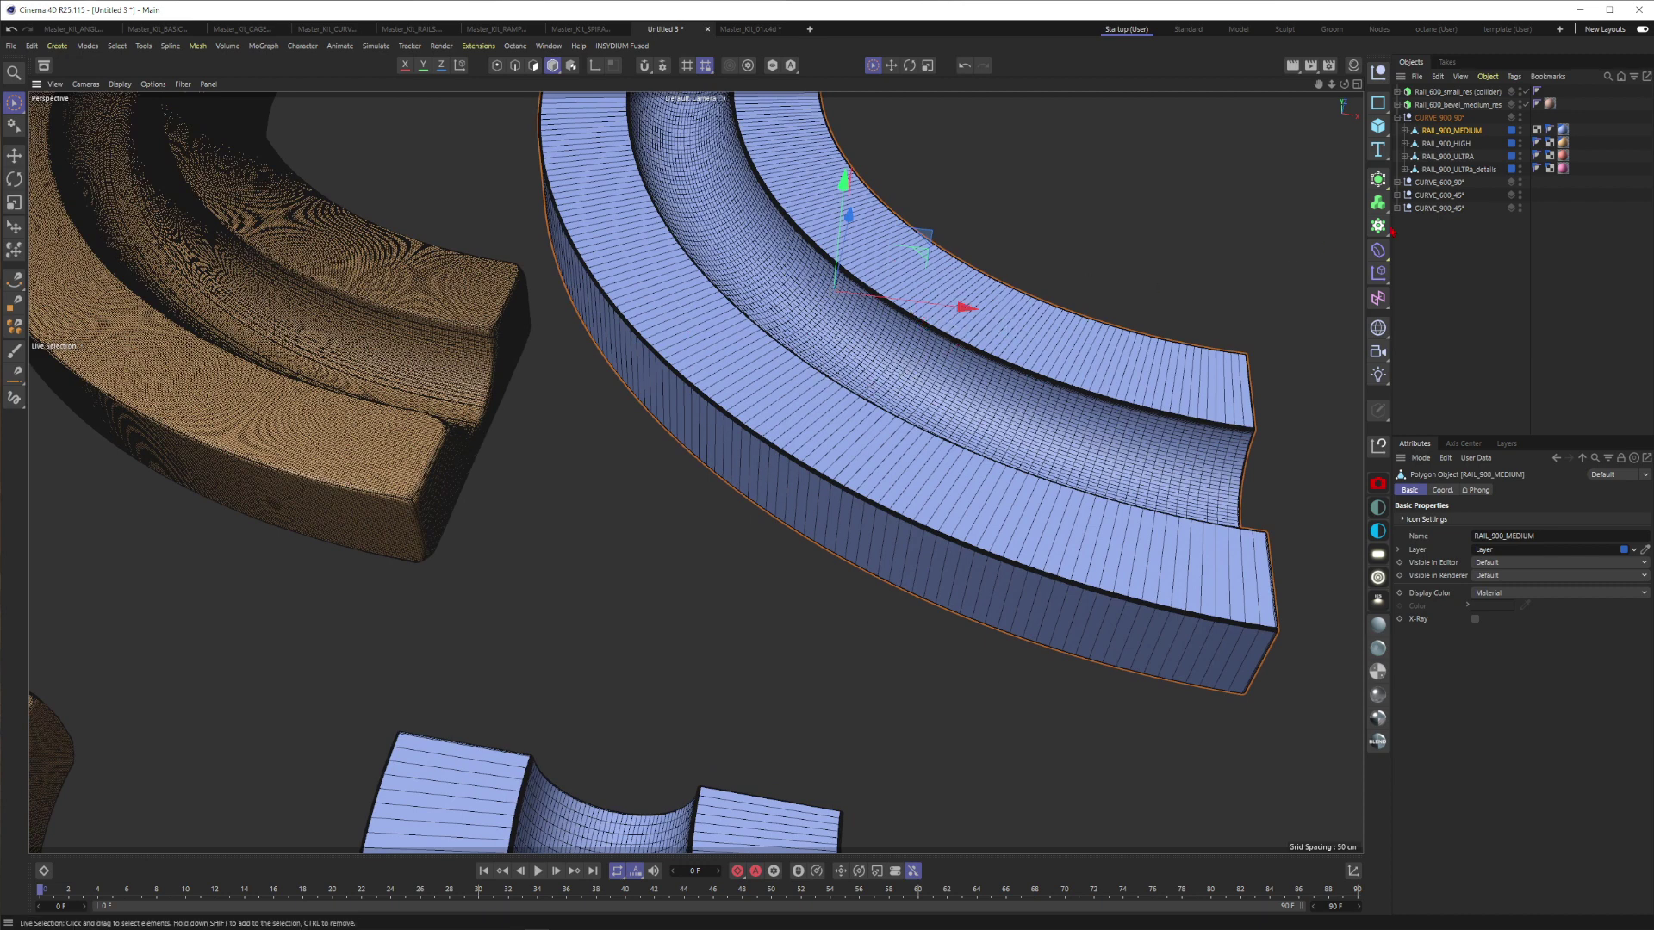
# Expand RAIL_900_MEDIUM, hide its mesh in the viewport, and show its child RAIL_900_collider instead.
pyautogui.click(1405, 131)
pyautogui.click(1457, 144)
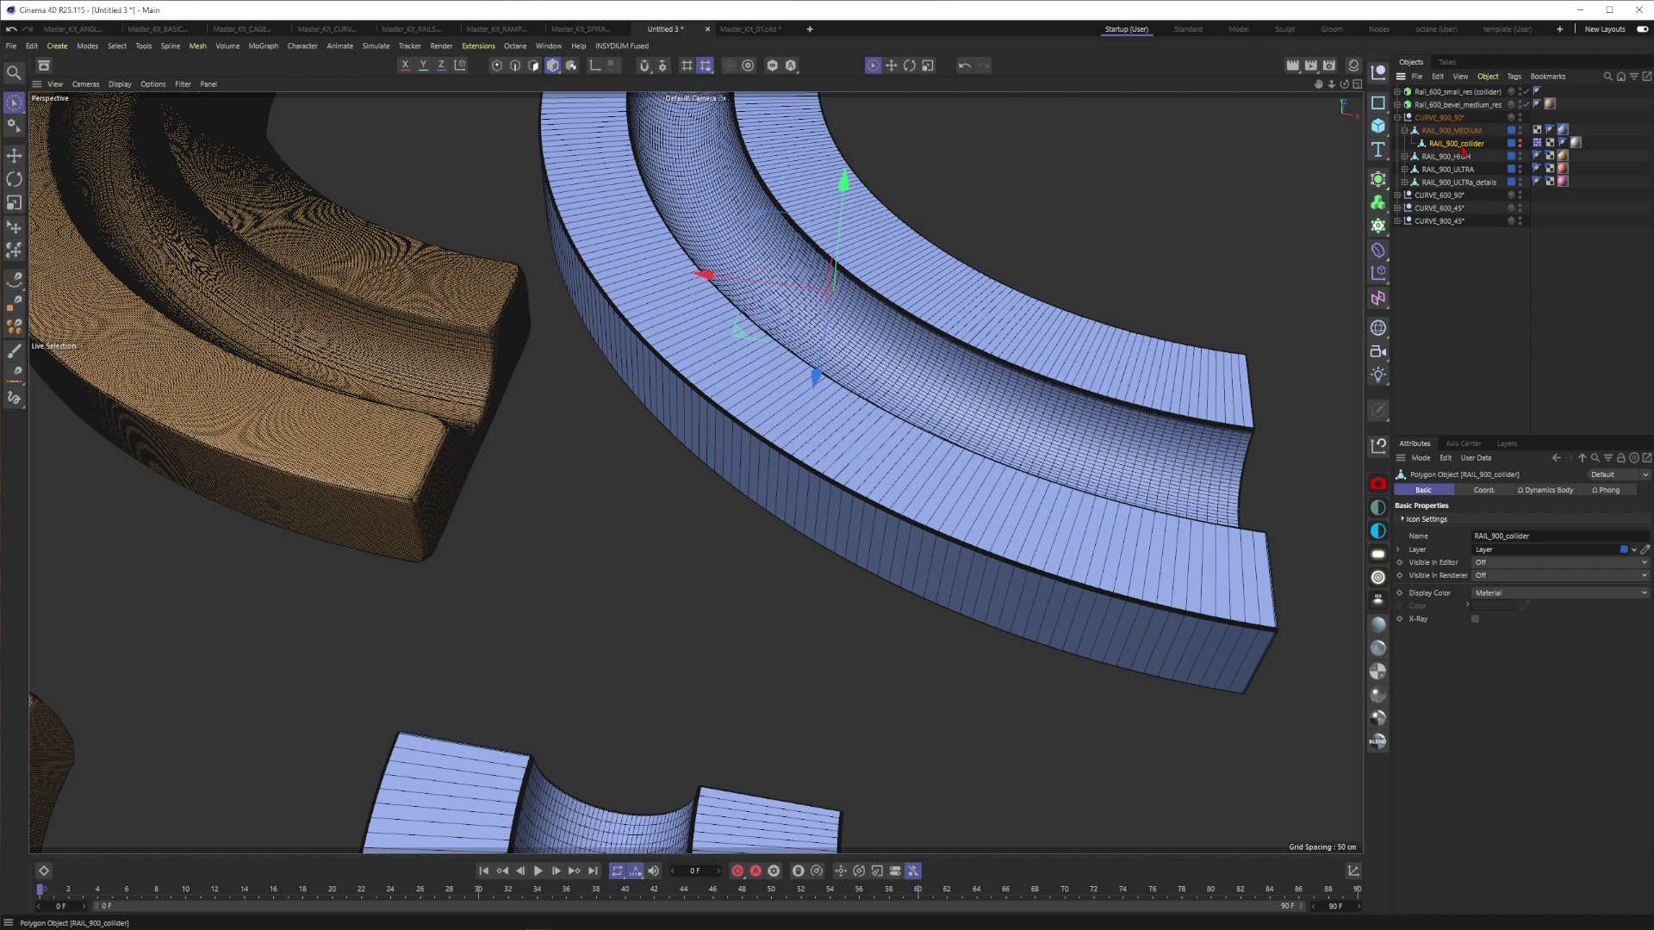
pyautogui.click(1520, 141)
pyautogui.click(1520, 146)
pyautogui.click(1478, 284)
pyautogui.doubleClick(1520, 128)
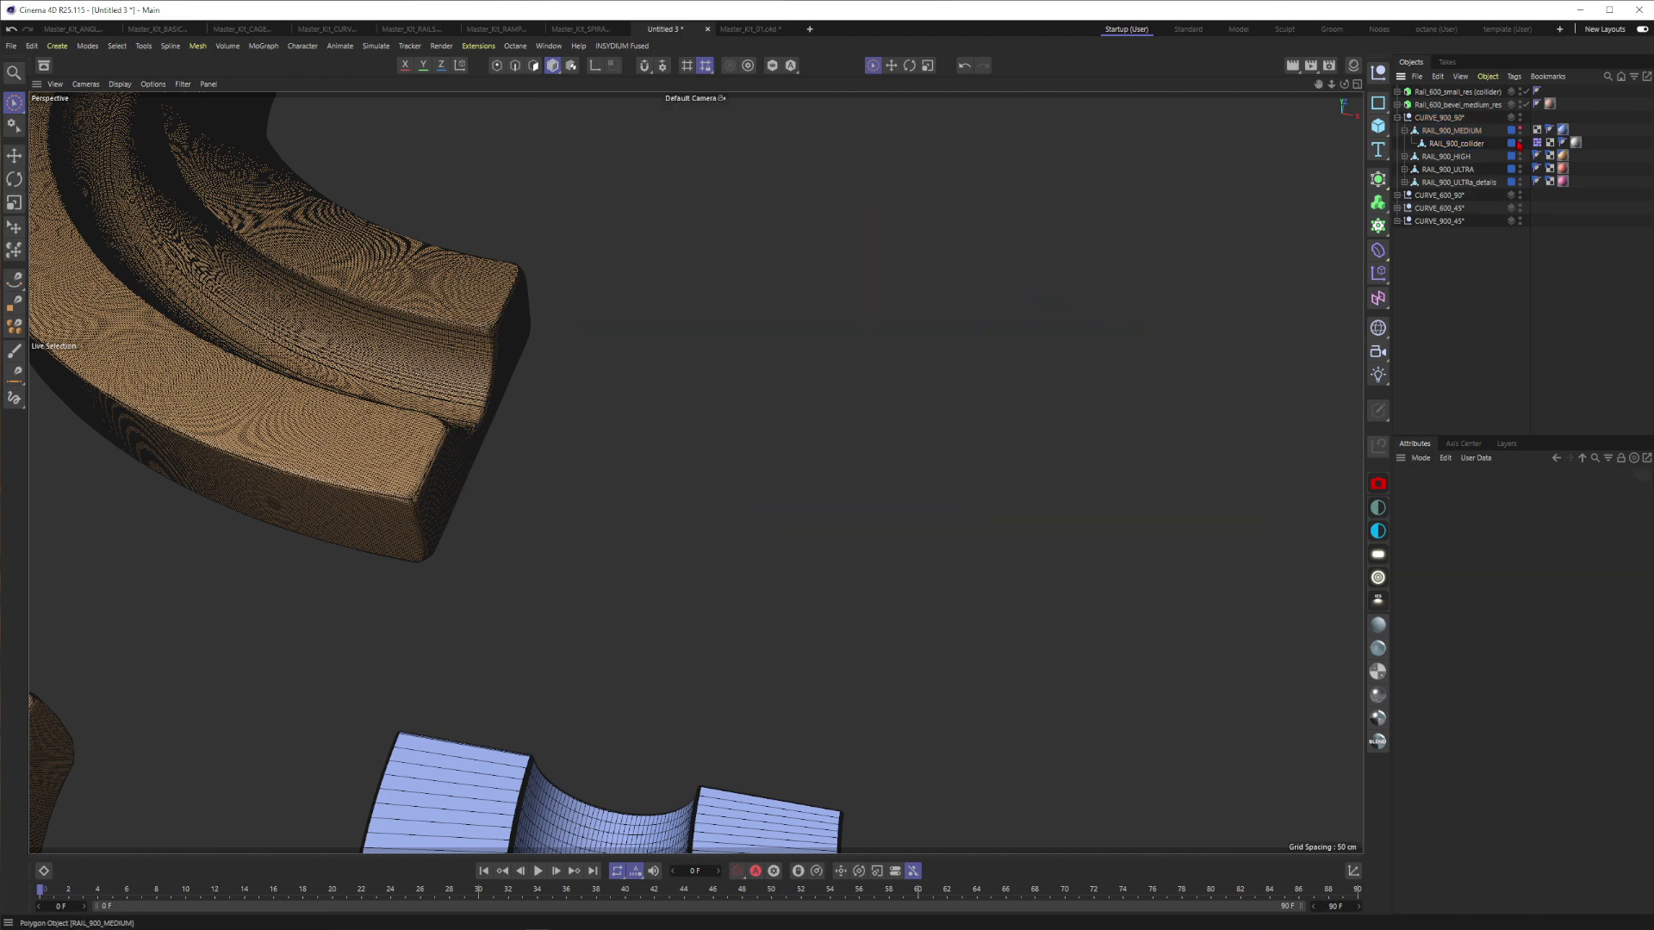
pyautogui.click(1519, 145)
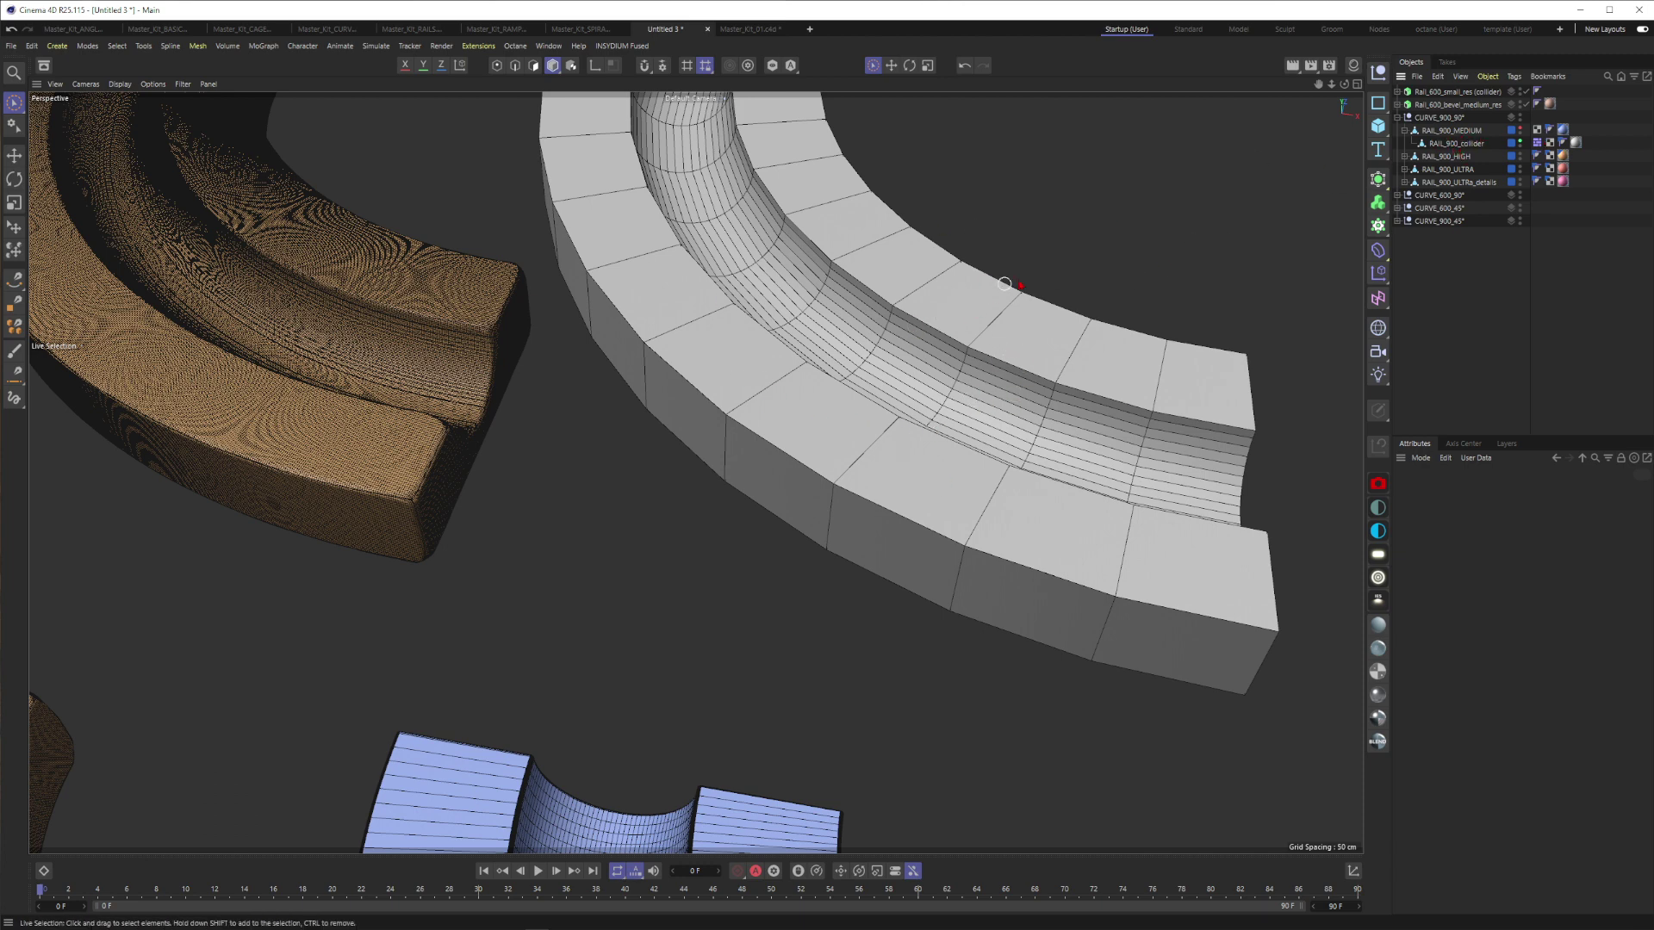
# Inspect the Dynamics Body tag on RAIL_900_collider and the Simulation Tags available for the object.
pyautogui.click(1537, 143)
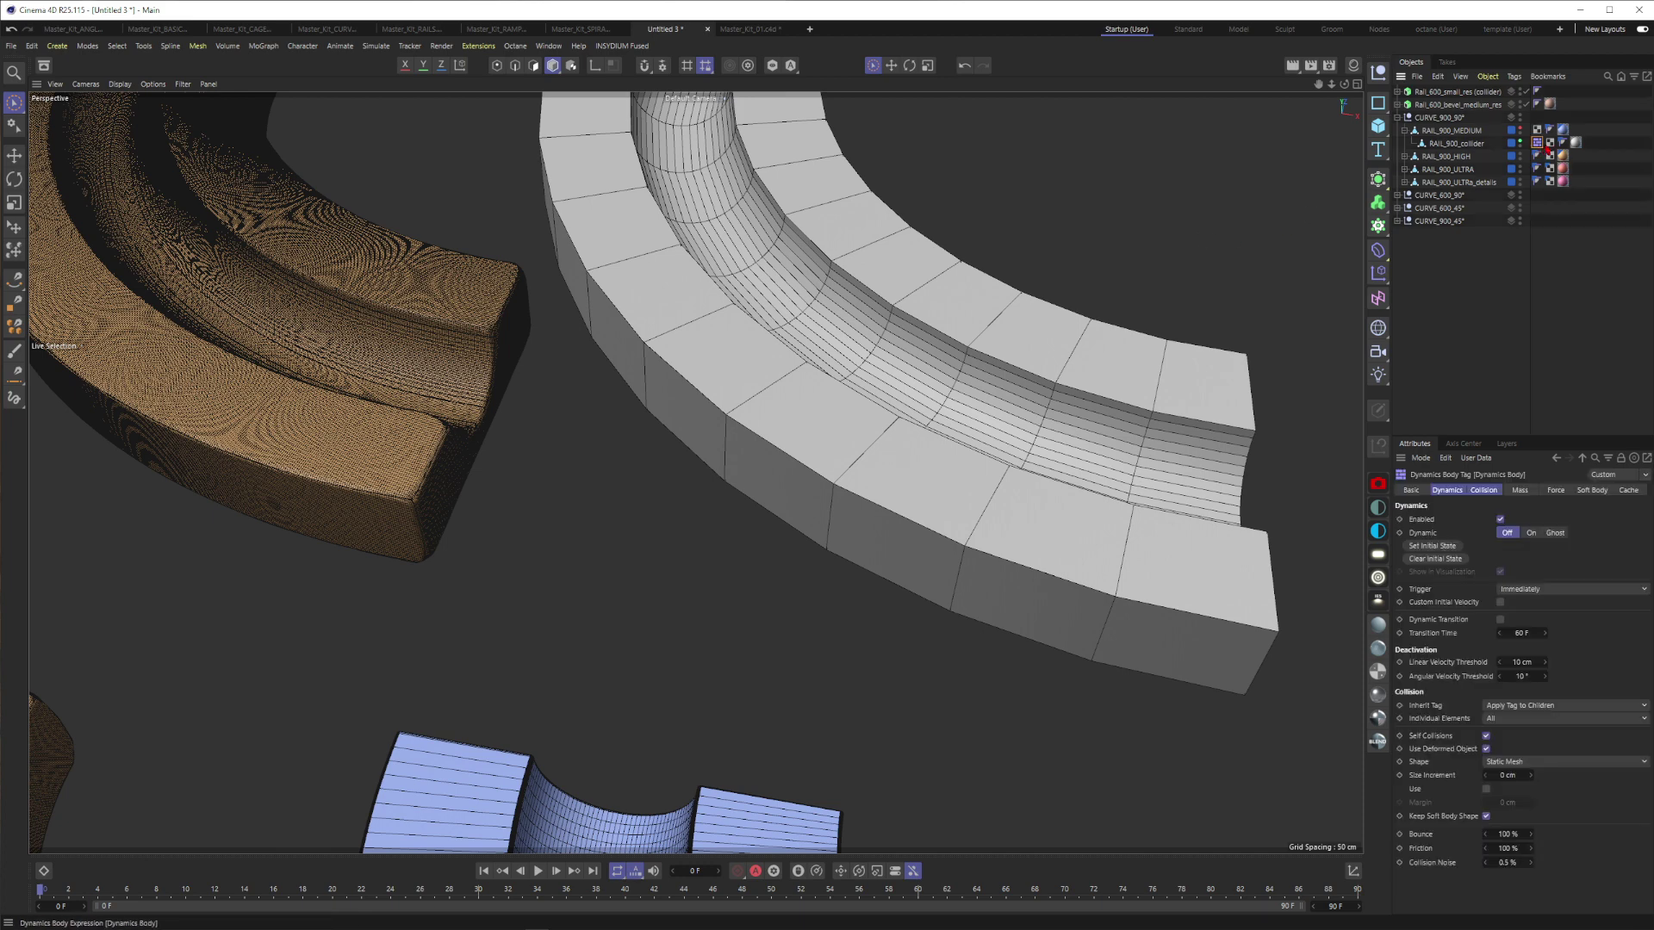
pyautogui.rightClick(1464, 143)
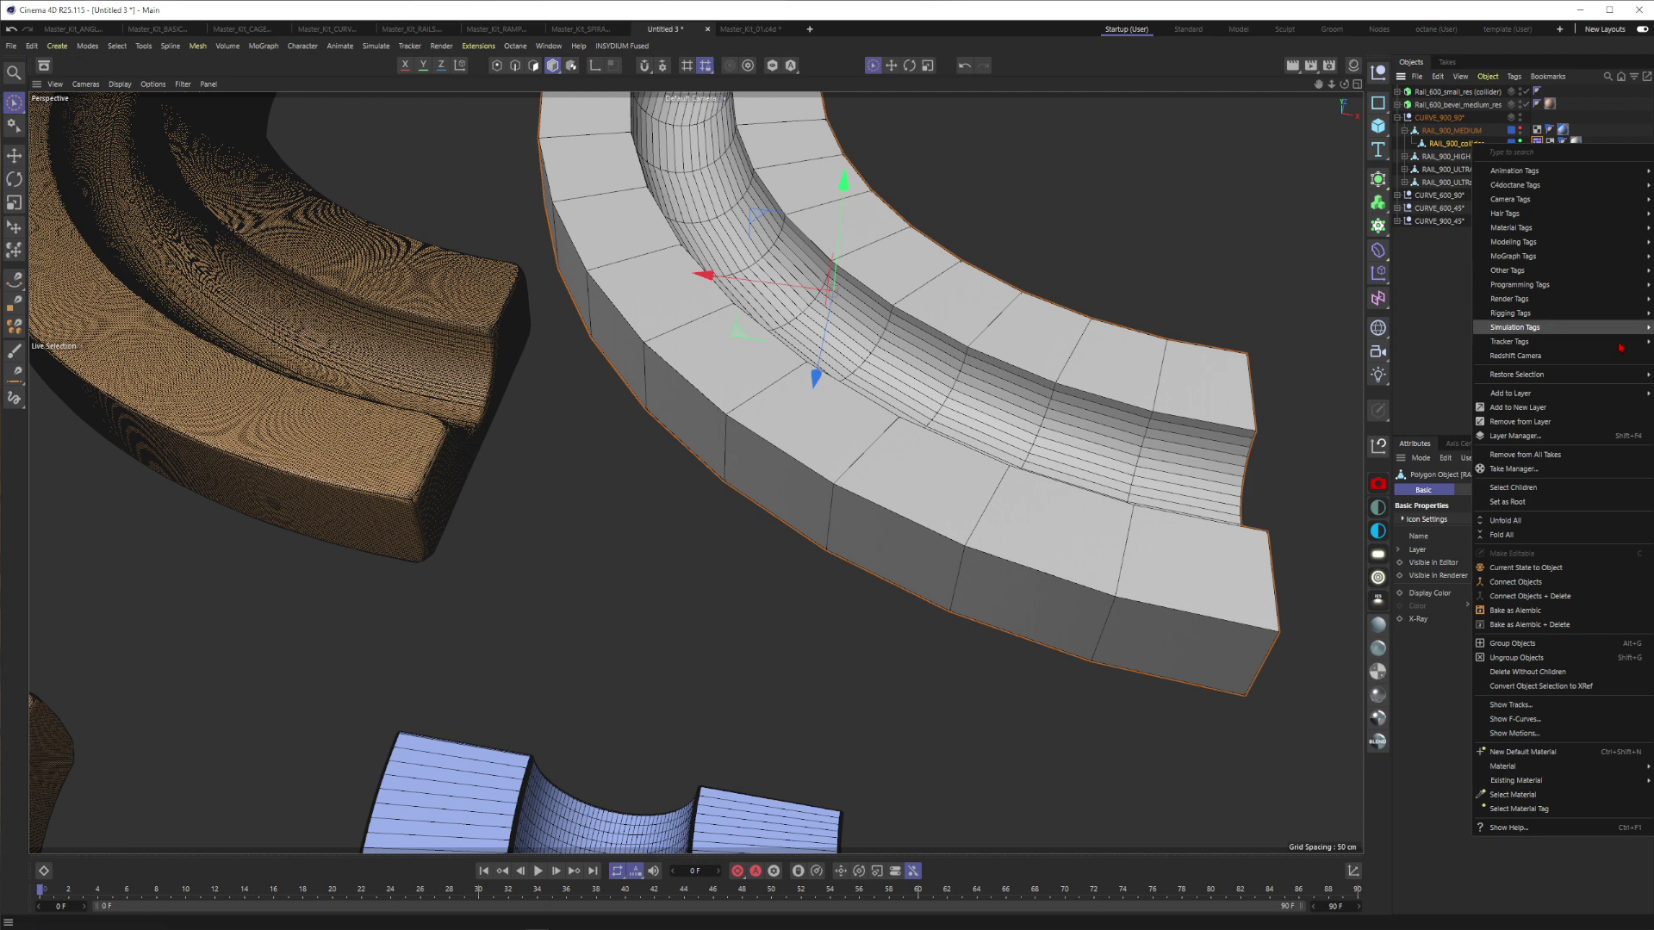
pyautogui.click(1566, 136)
# Hide RAIL_900_collider and make RAIL_900_MEDIUM visible again in the viewport.
pyautogui.doubleClick(1520, 142)
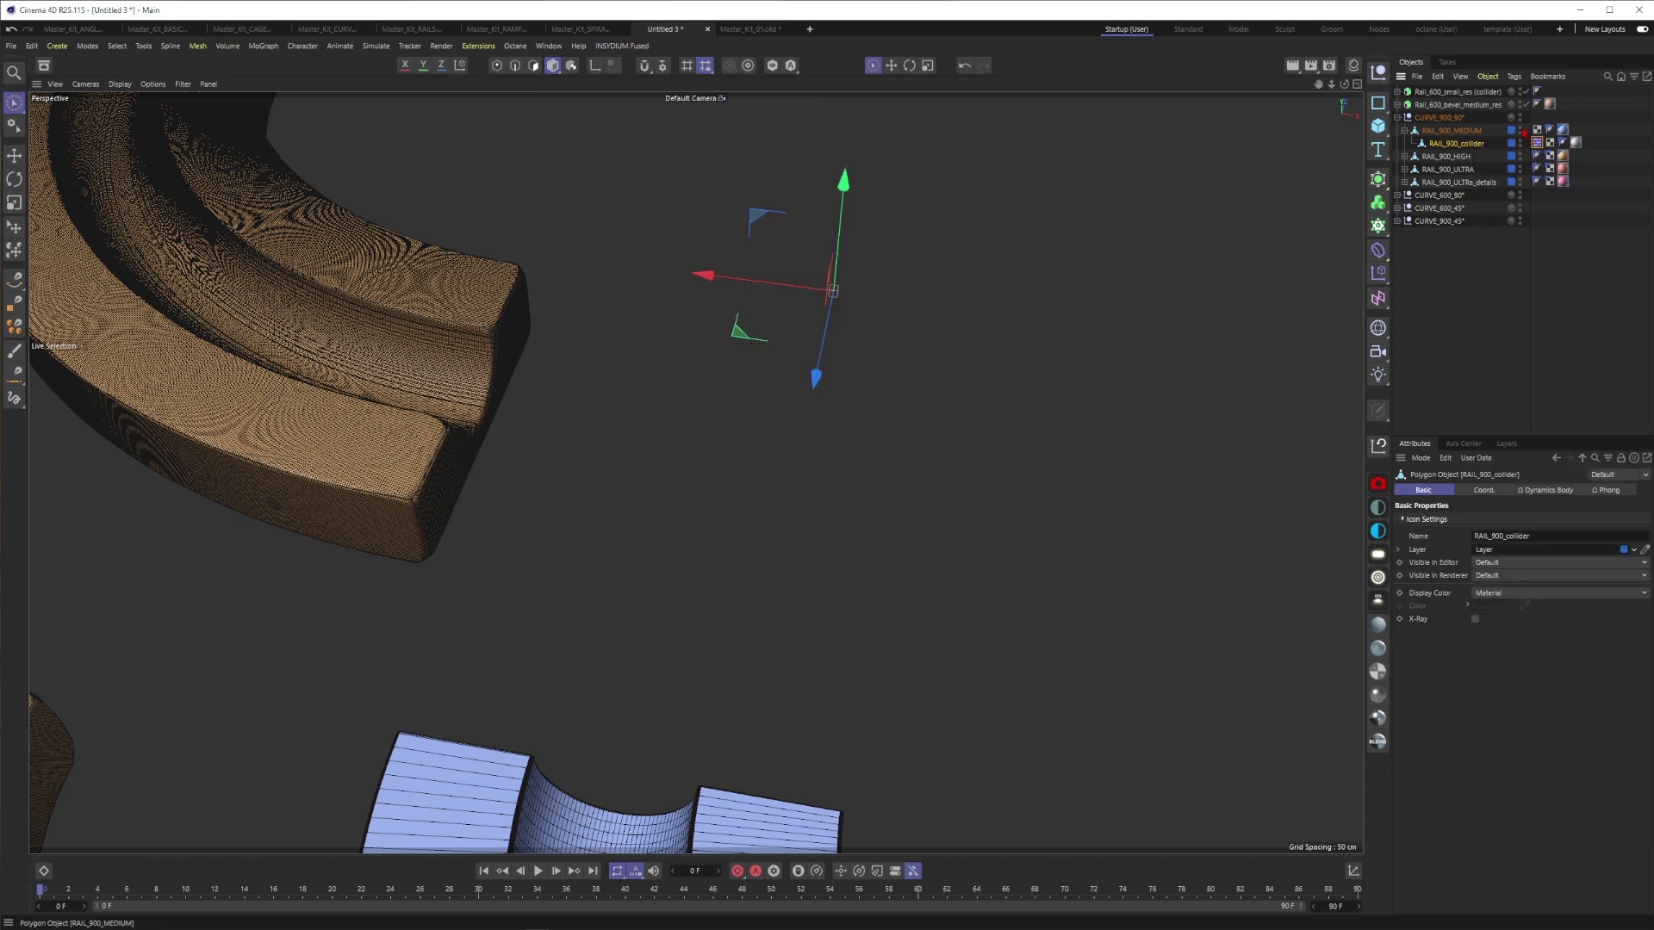
pyautogui.keyDown('alt'); pyautogui.click(1519, 130); pyautogui.keyUp('alt')
pyautogui.click(1155, 210)
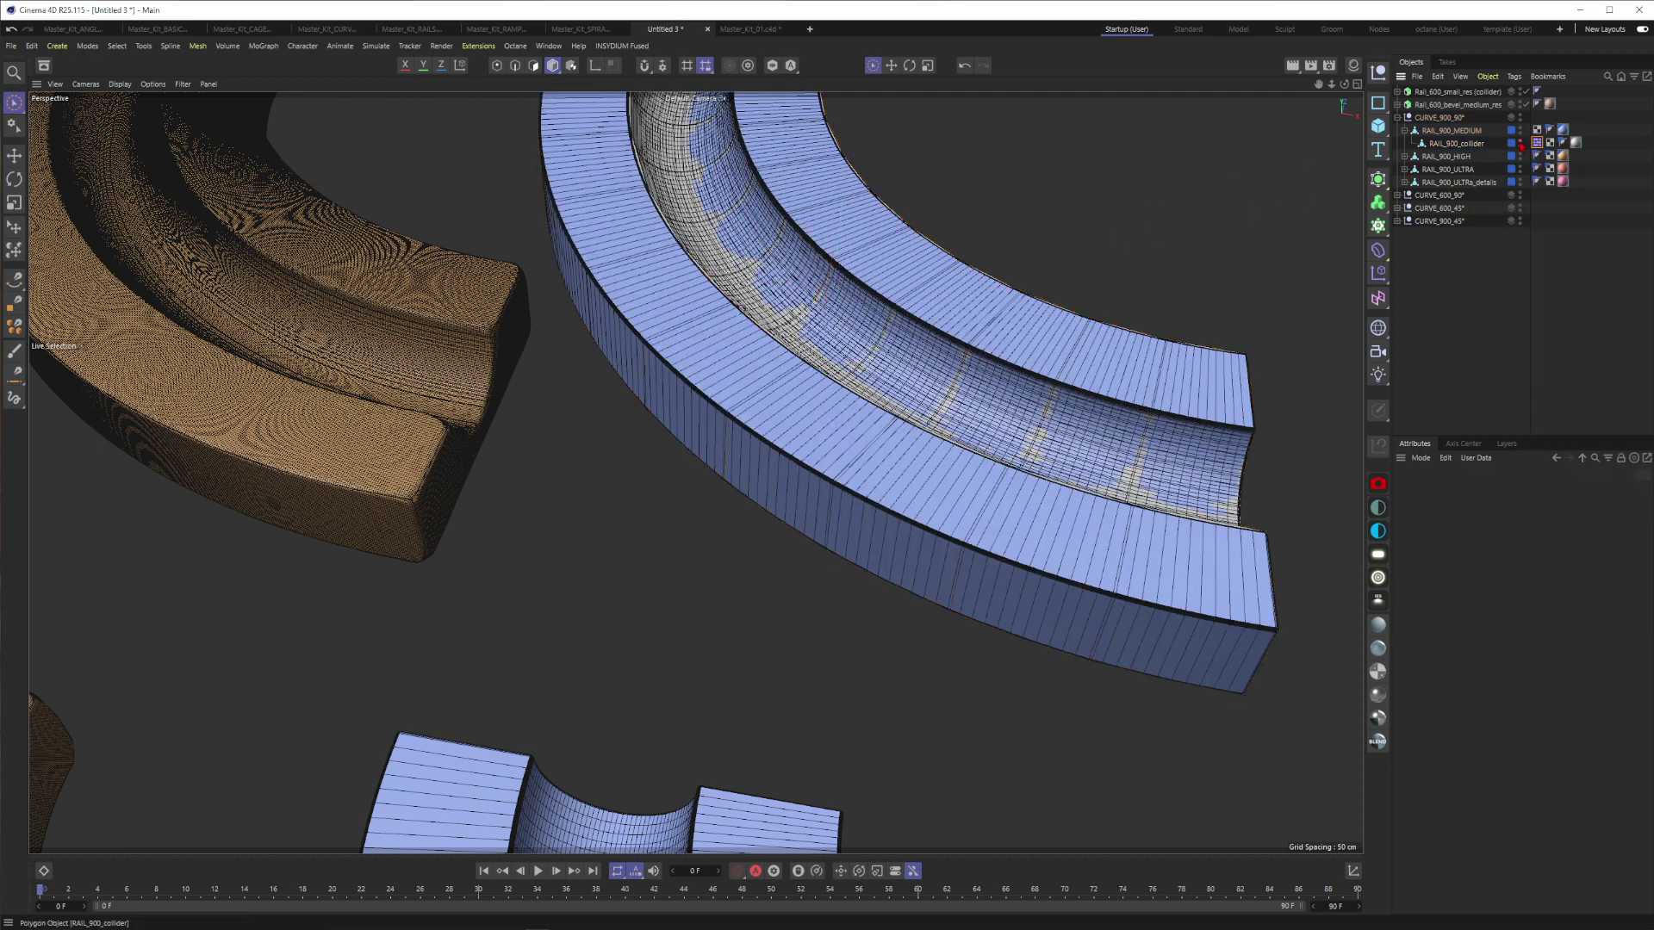
# Turn off the mesh lines so the viewport shows the curved rails with plain Gouraud shading.
pyautogui.scroll(-10, 1052, 295)
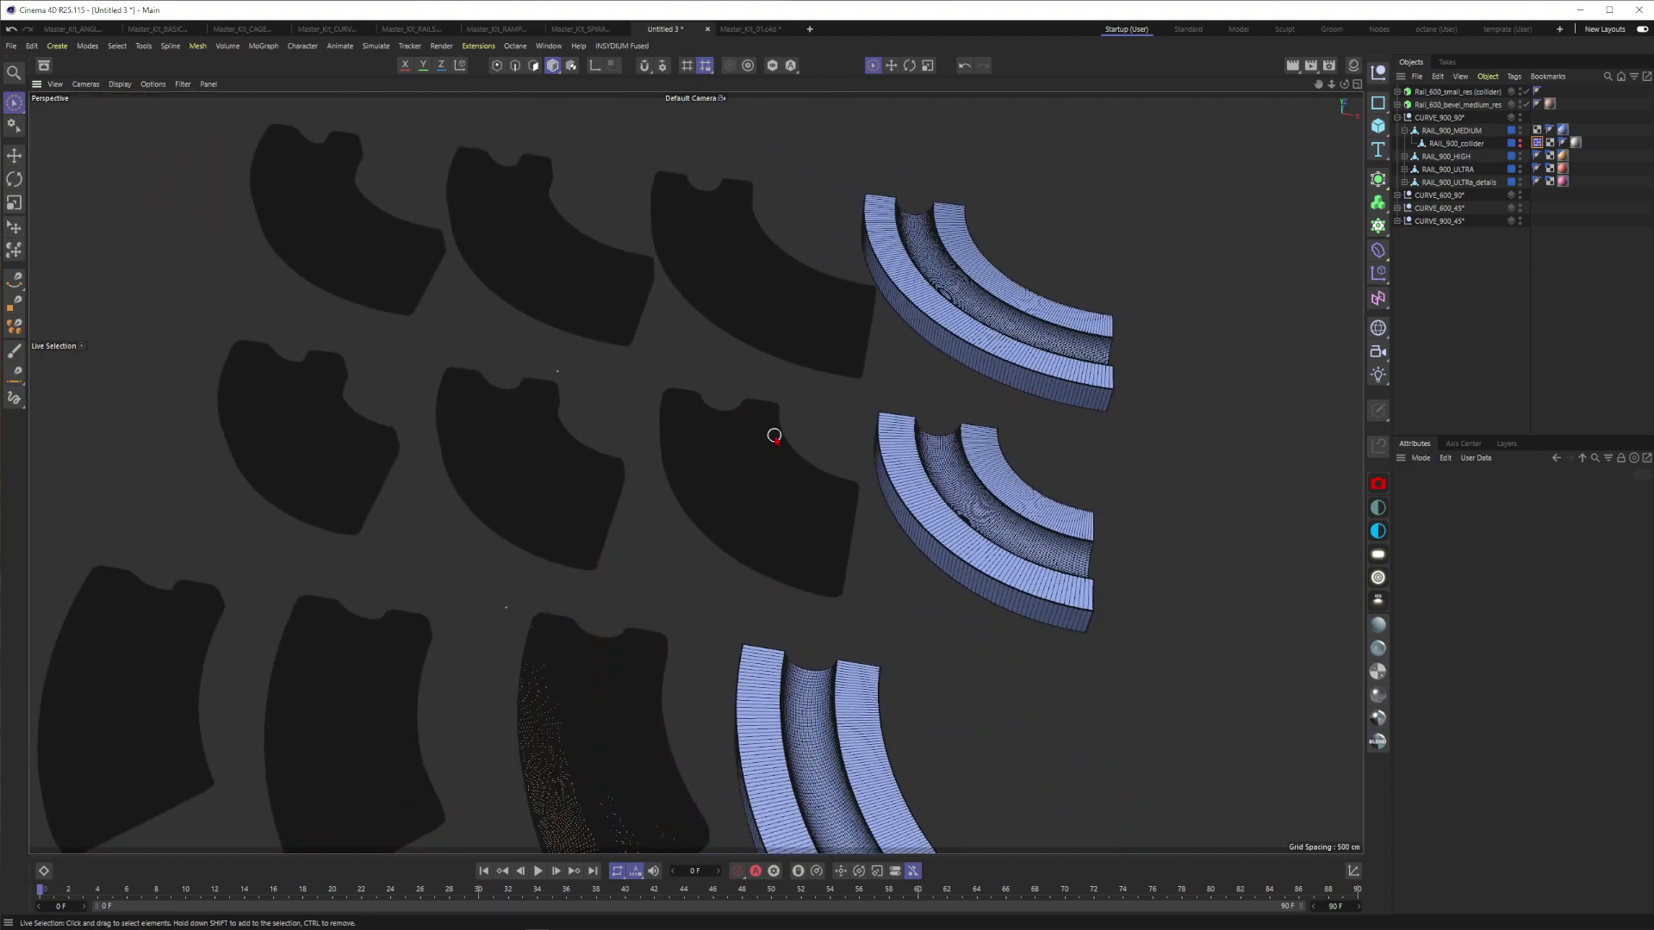
pyautogui.press('n')
pyautogui.press('a')
pyautogui.moveTo(954, 277)
pyautogui.keyDown('alt'); pyautogui.mouseDown()
pyautogui.moveTo(936, 284)
pyautogui.moveTo(965, 274)
pyautogui.mouseUp(); pyautogui.keyUp('alt')
pyautogui.scroll(8, 991, 267)
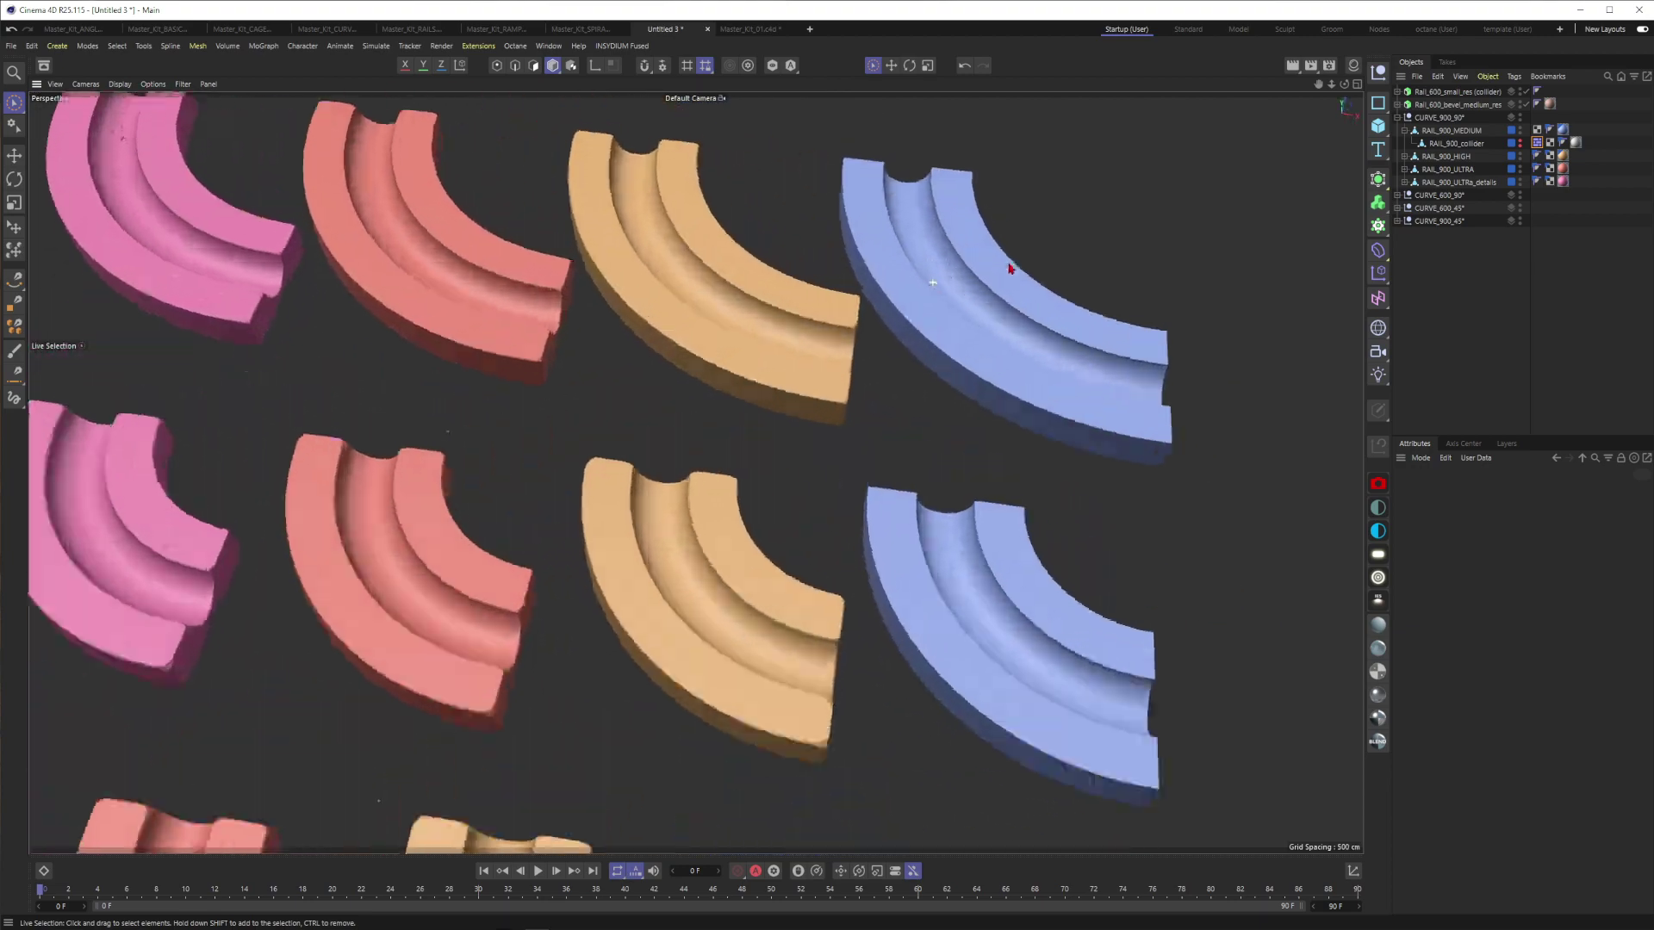
# Examine the orange high-resolution curve up close, checking its rounded edges and marble channel.
pyautogui.keyDown('alt'); pyautogui.moveTo(751, 284); pyautogui.dragTo(758, 413); pyautogui.keyUp('alt')
pyautogui.keyDown('alt'); pyautogui.moveTo(1087, 491); pyautogui.dragTo(956, 438, button='middle'); pyautogui.keyUp('alt')
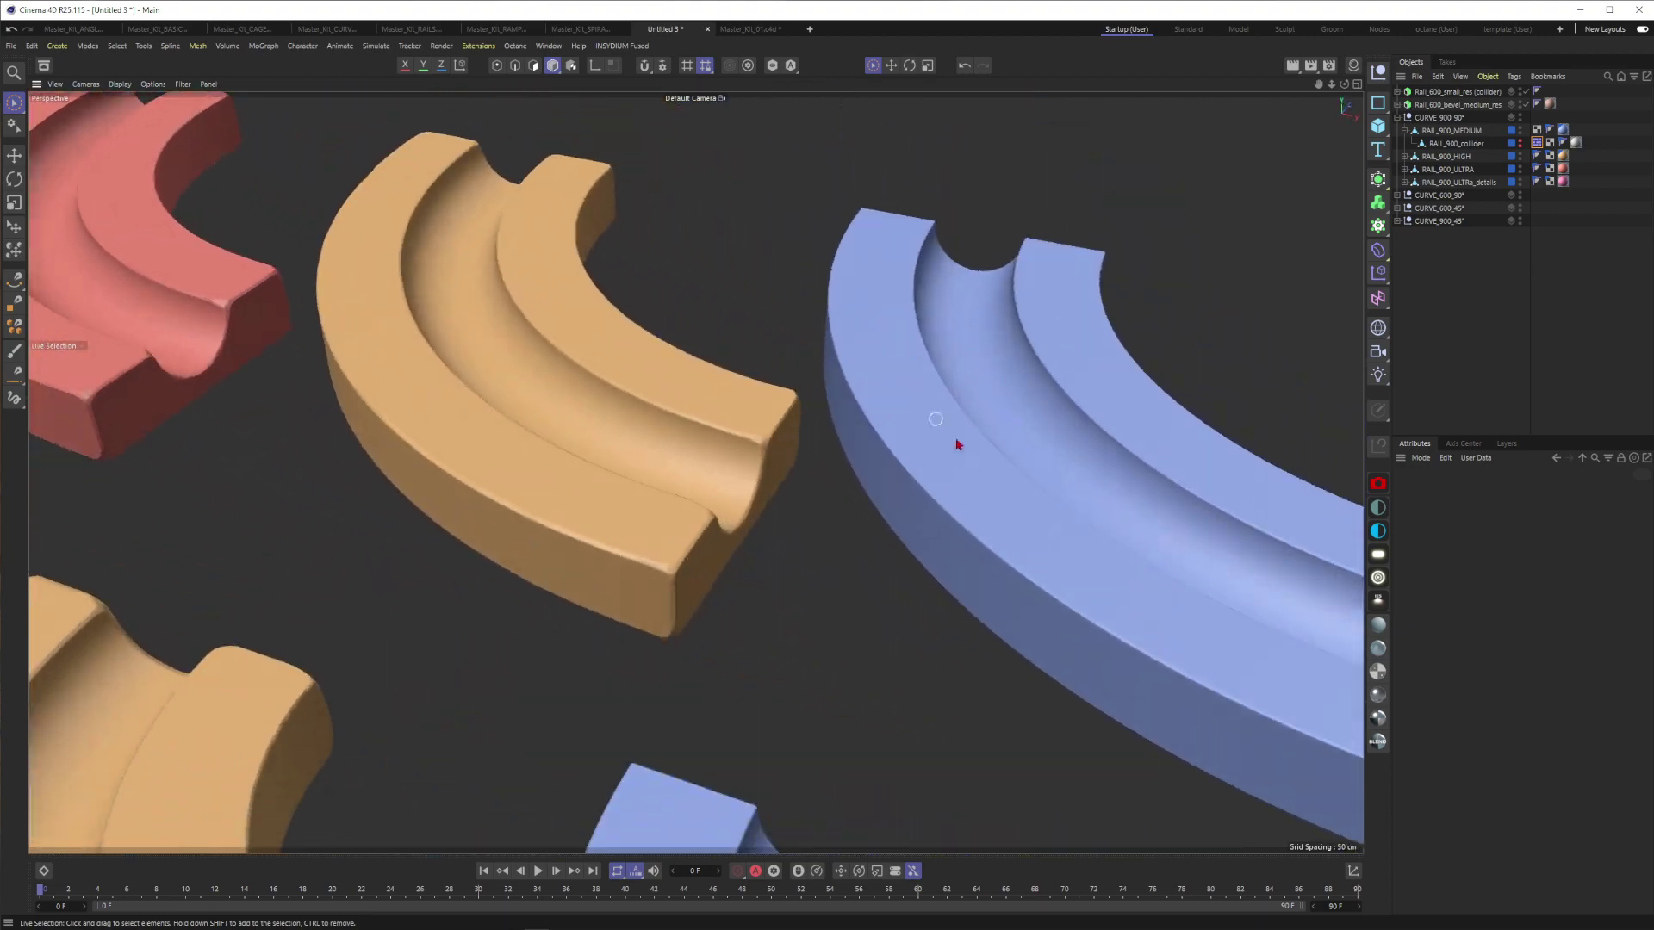
pyautogui.keyDown('alt'); pyautogui.moveTo(956, 402); pyautogui.dragTo(991, 469); pyautogui.keyUp('alt')
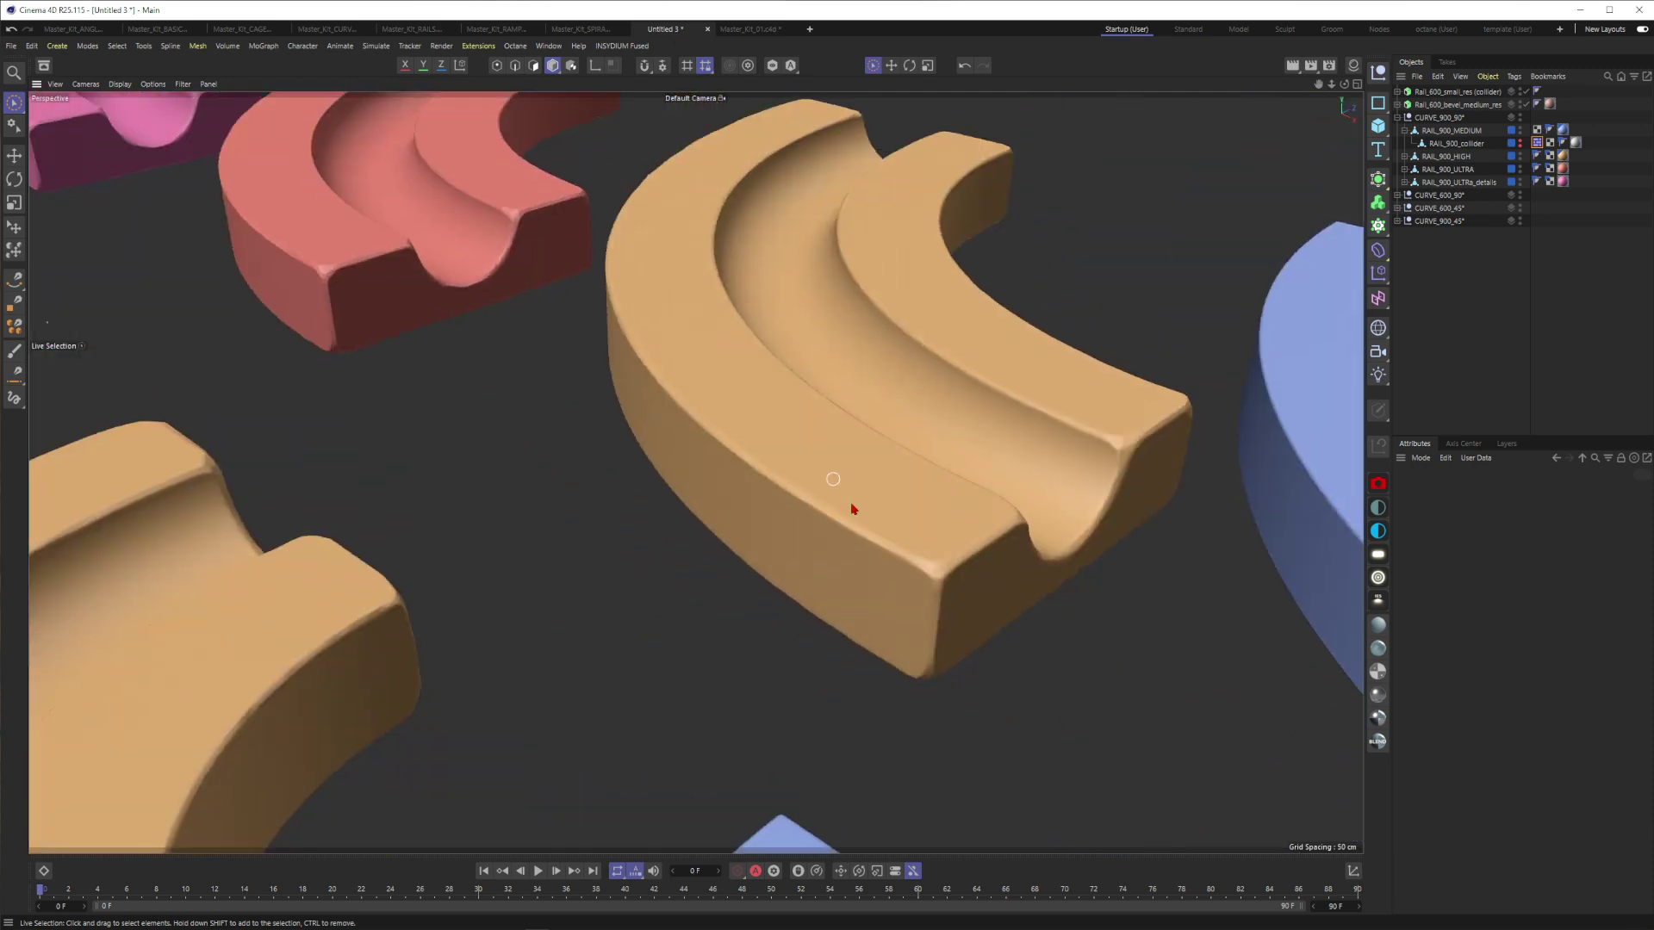
pyautogui.scroll(-1, 1106, 449)
pyautogui.scroll(5, 1108, 452)
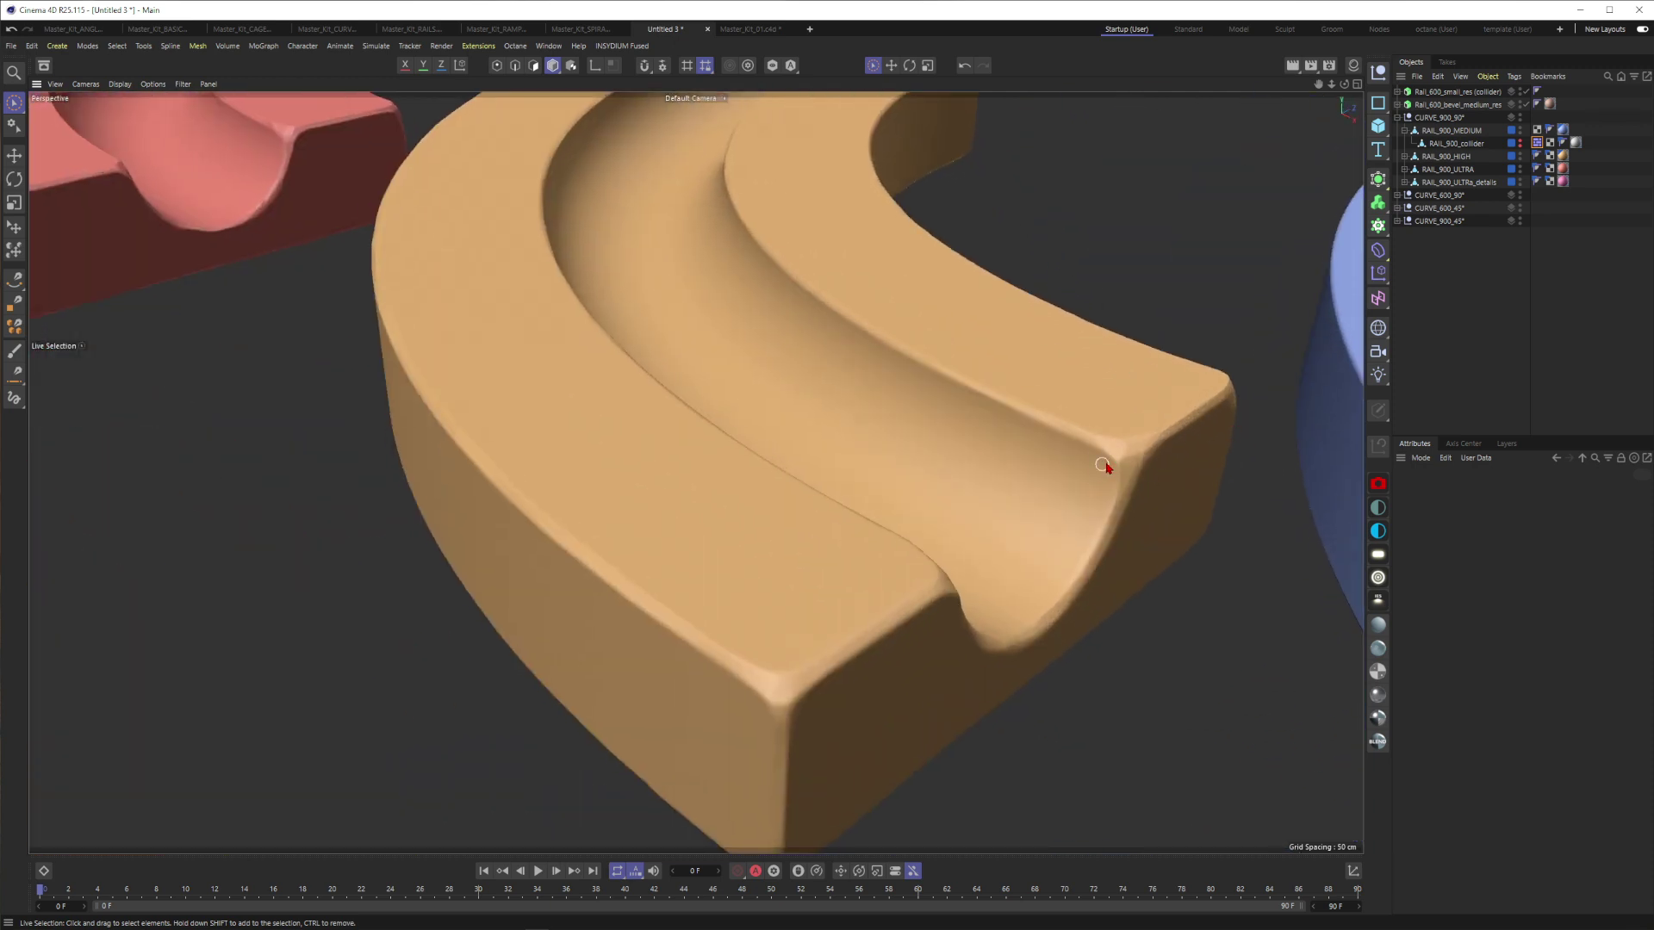
# Check the bevelled end face and corner edges of the orange curve from close range.
pyautogui.keyDown('alt'); pyautogui.moveTo(1123, 449); pyautogui.dragTo(1107, 462); pyautogui.keyUp('alt')
pyautogui.scroll(5, 1120, 462)
pyautogui.scroll(-4, 1100, 447)
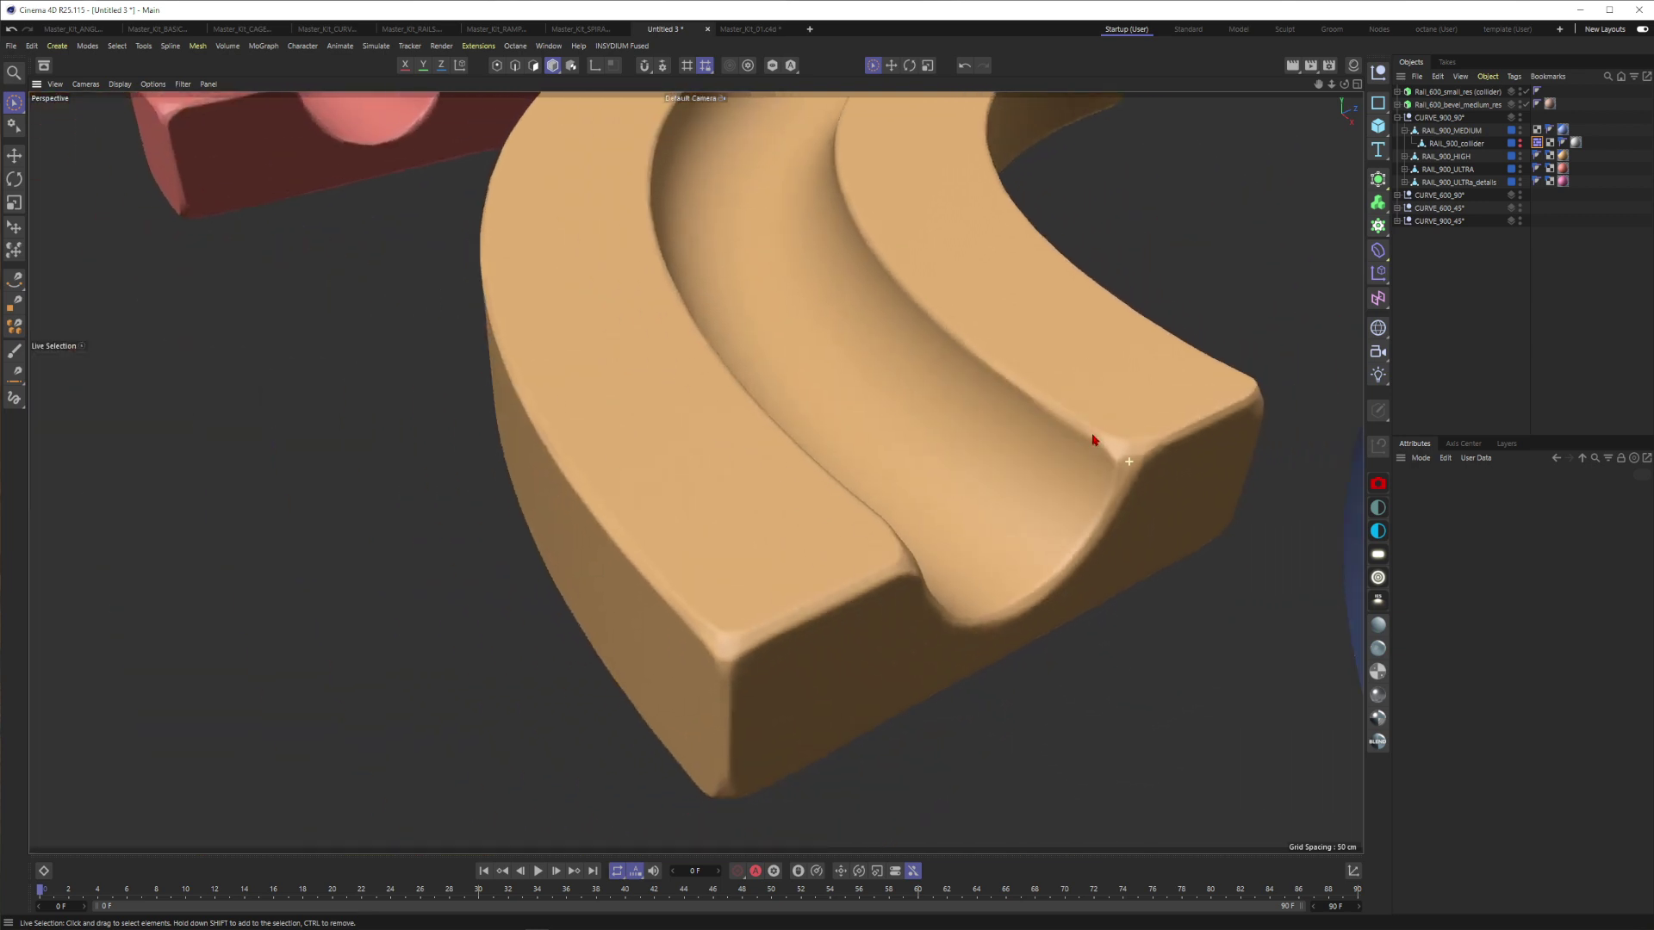
pyautogui.scroll(4, 1120, 448)
pyautogui.scroll(-8, 1108, 444)
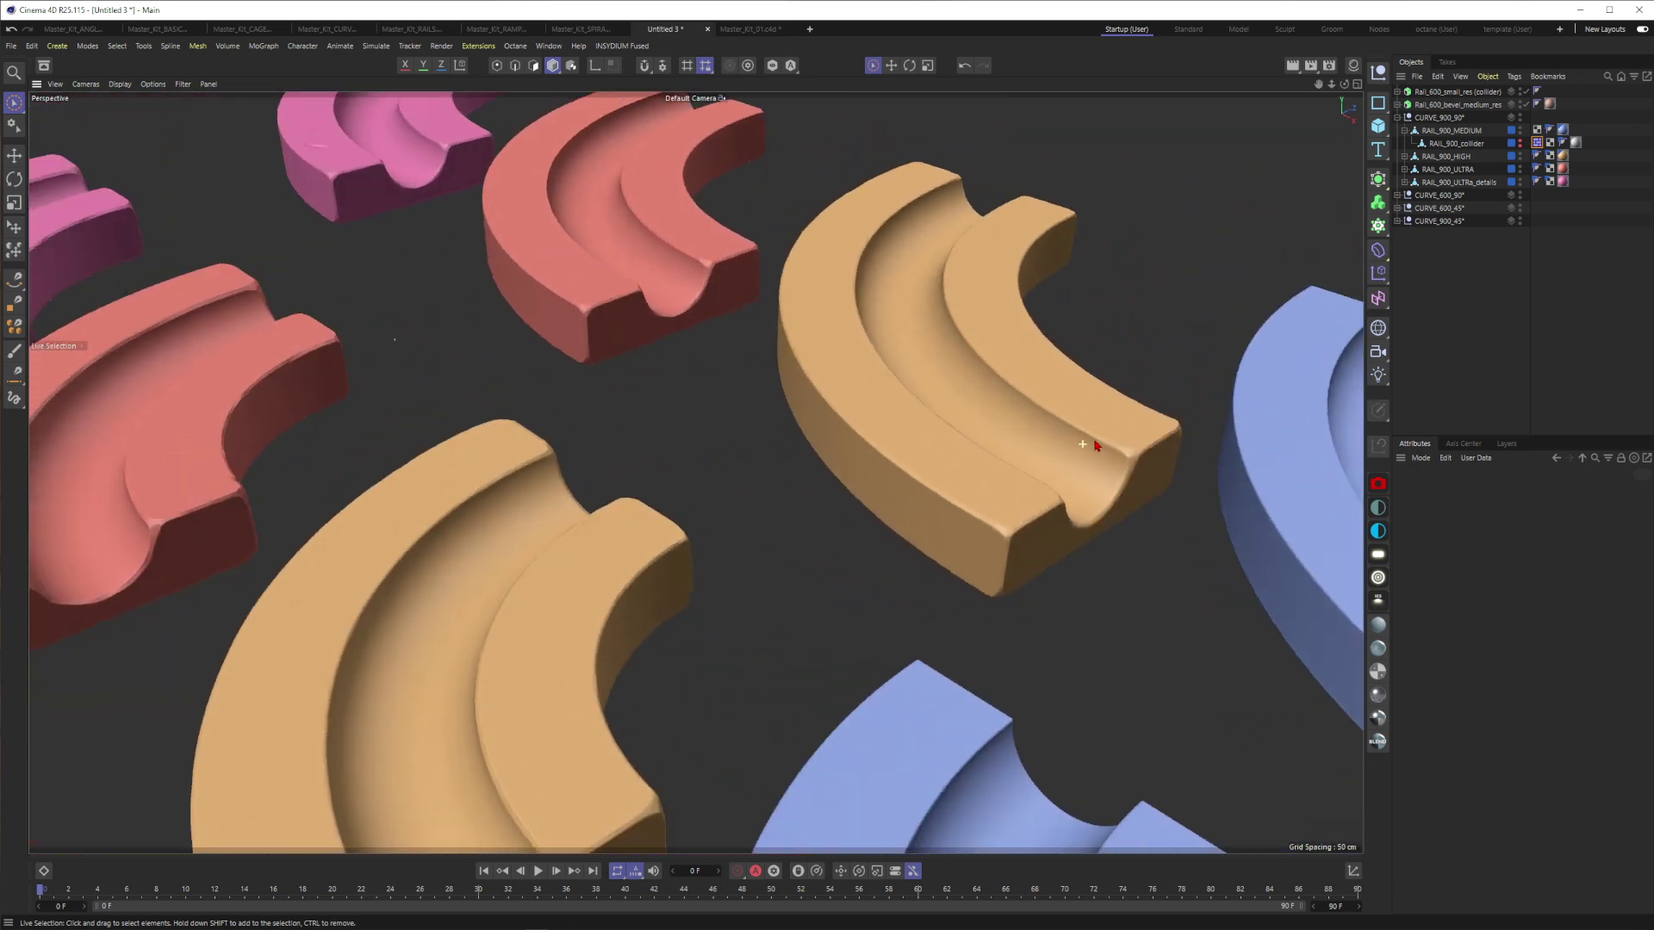
# Select the red RAIL_900_ULTRA curve and examine its corners, edges and marble channel up close.
pyautogui.keyDown('alt'); pyautogui.moveTo(1095, 443); pyautogui.dragTo(1102, 475); pyautogui.keyUp('alt')
pyautogui.keyDown('alt'); pyautogui.moveTo(720, 235); pyautogui.dragTo(1105, 431, button='middle'); pyautogui.keyUp('alt')
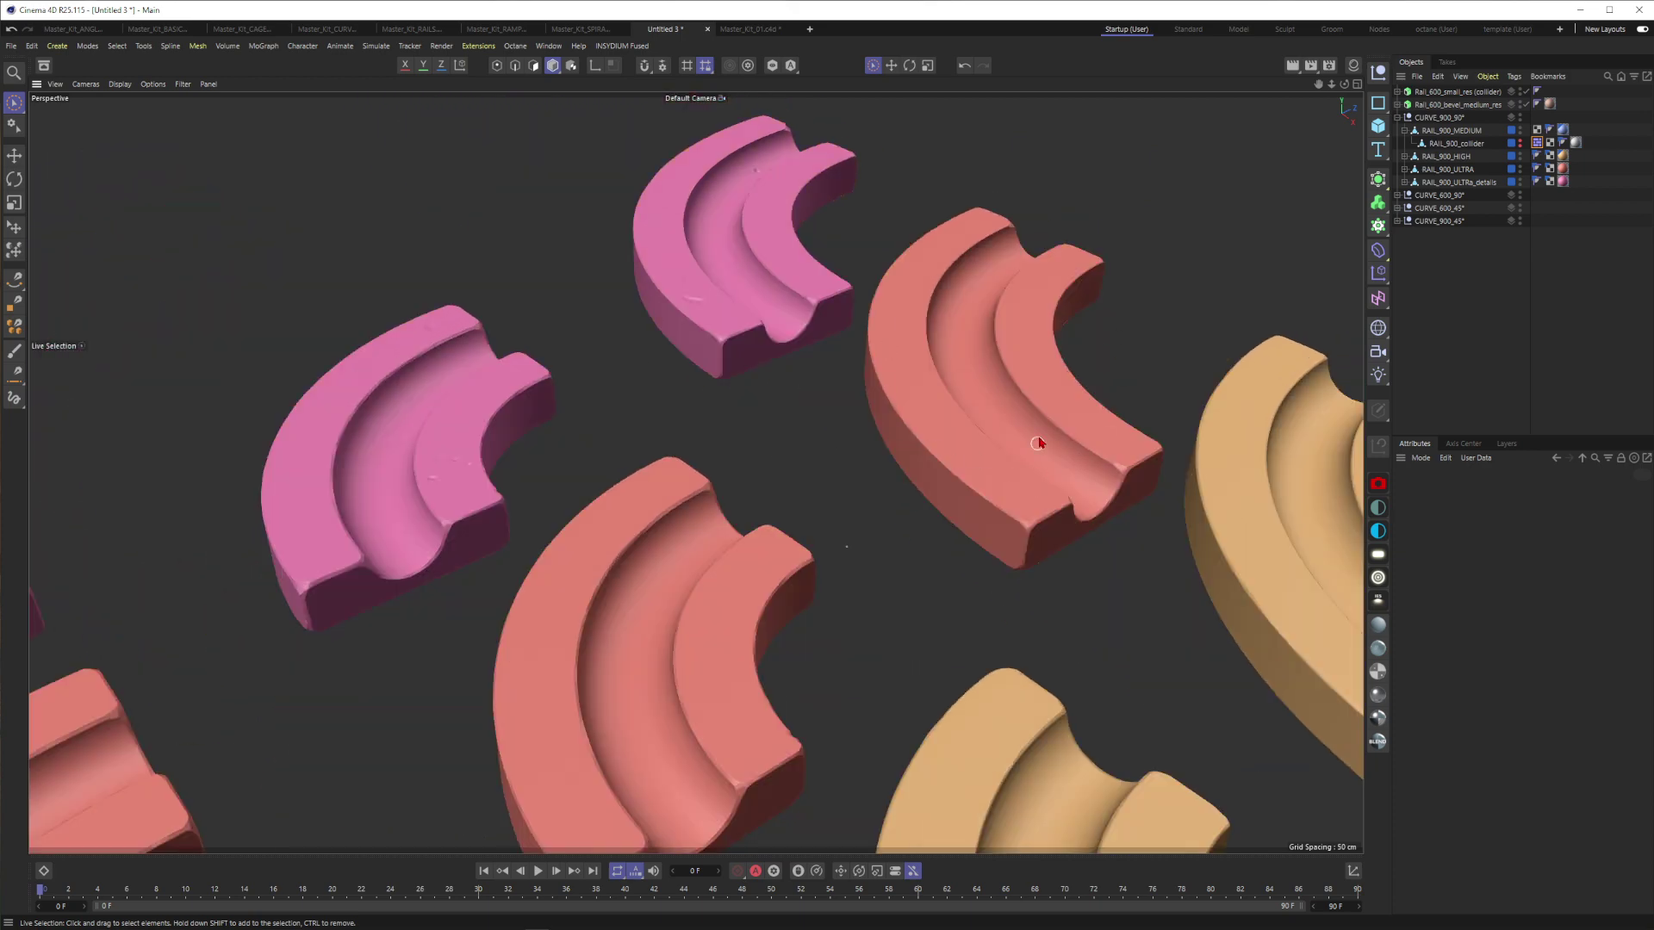
pyautogui.click(969, 374)
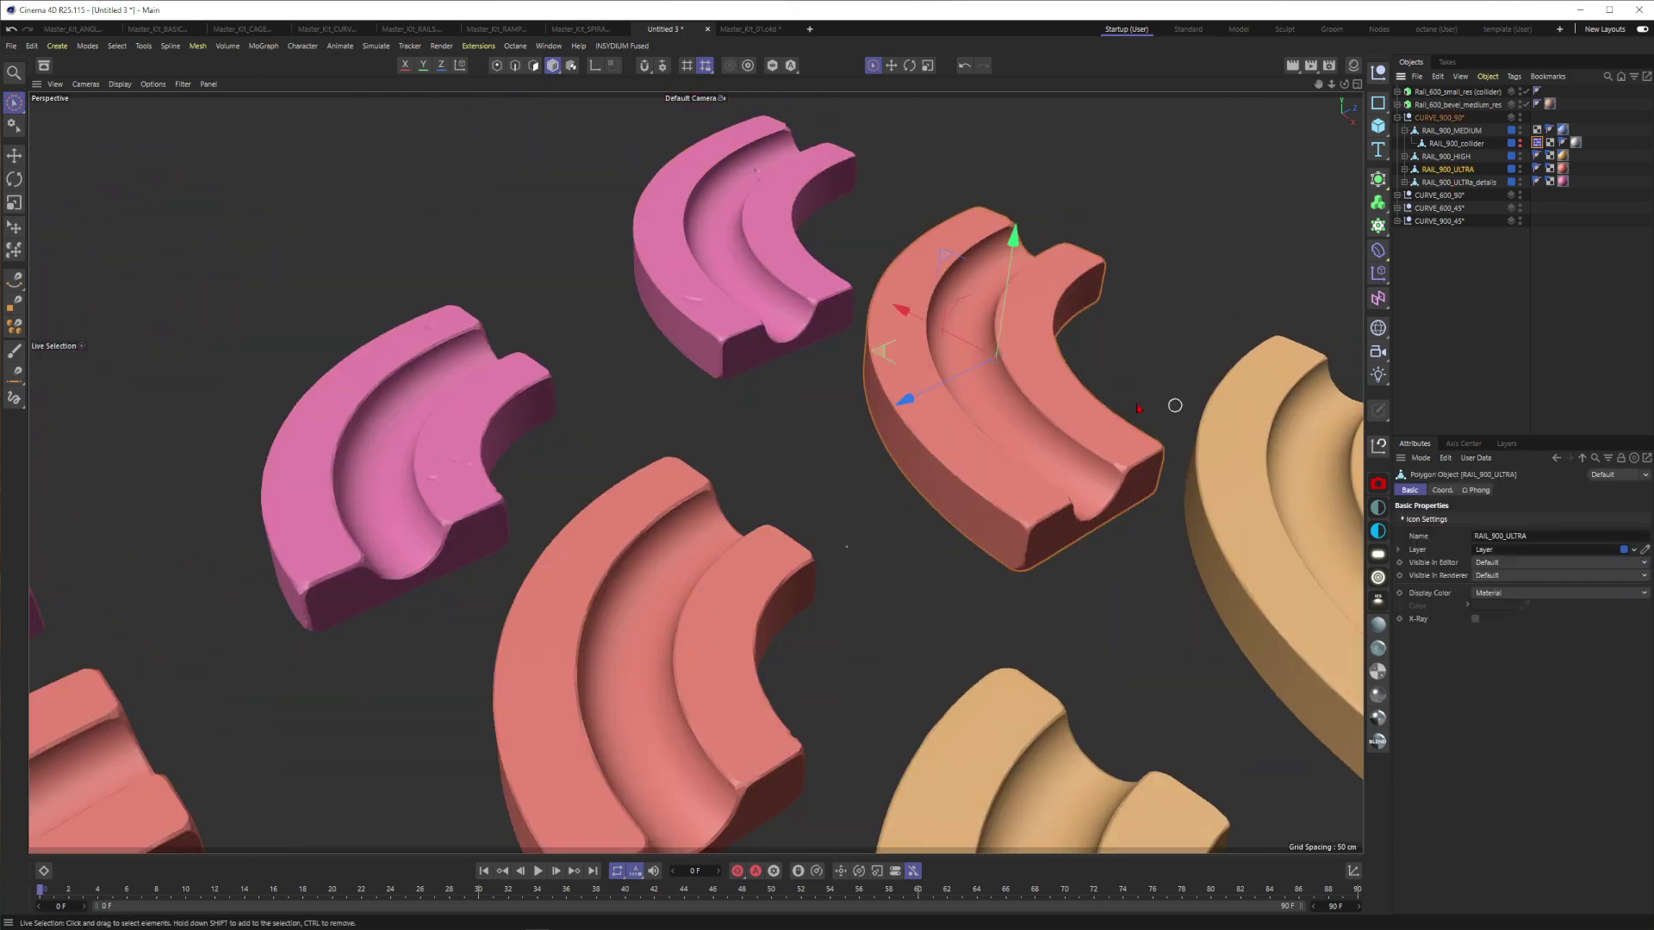
pyautogui.scroll(5, 1048, 492)
pyautogui.scroll(-3, 1051, 486)
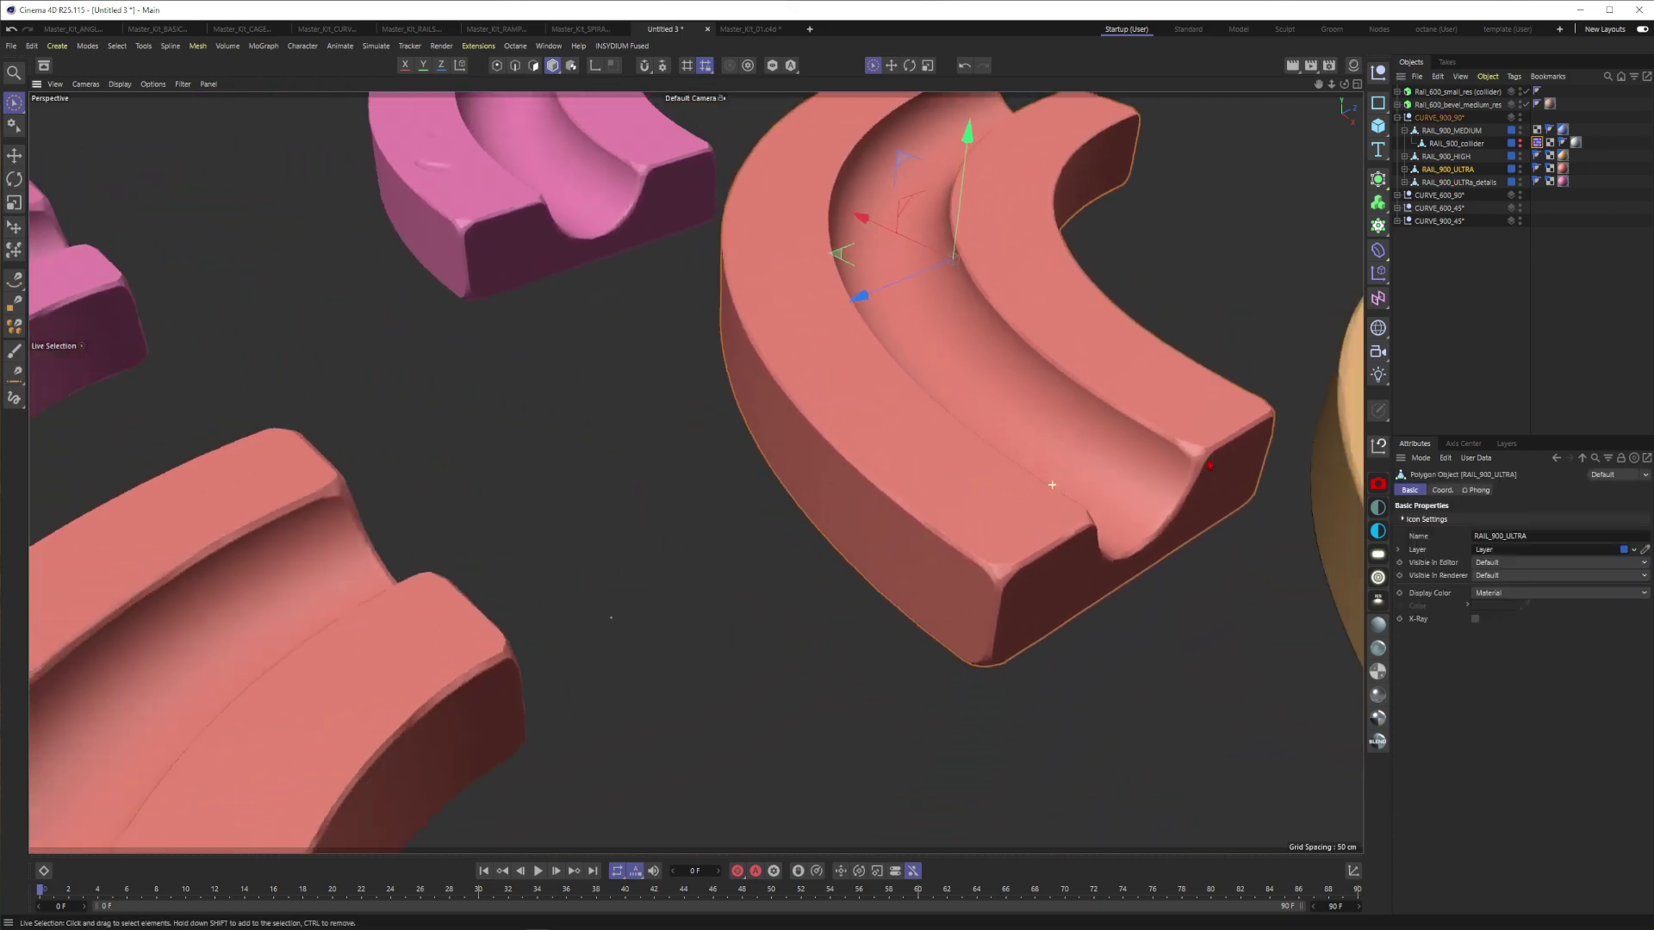
pyautogui.scroll(5, 1051, 485)
pyautogui.scroll(-2, 1051, 485)
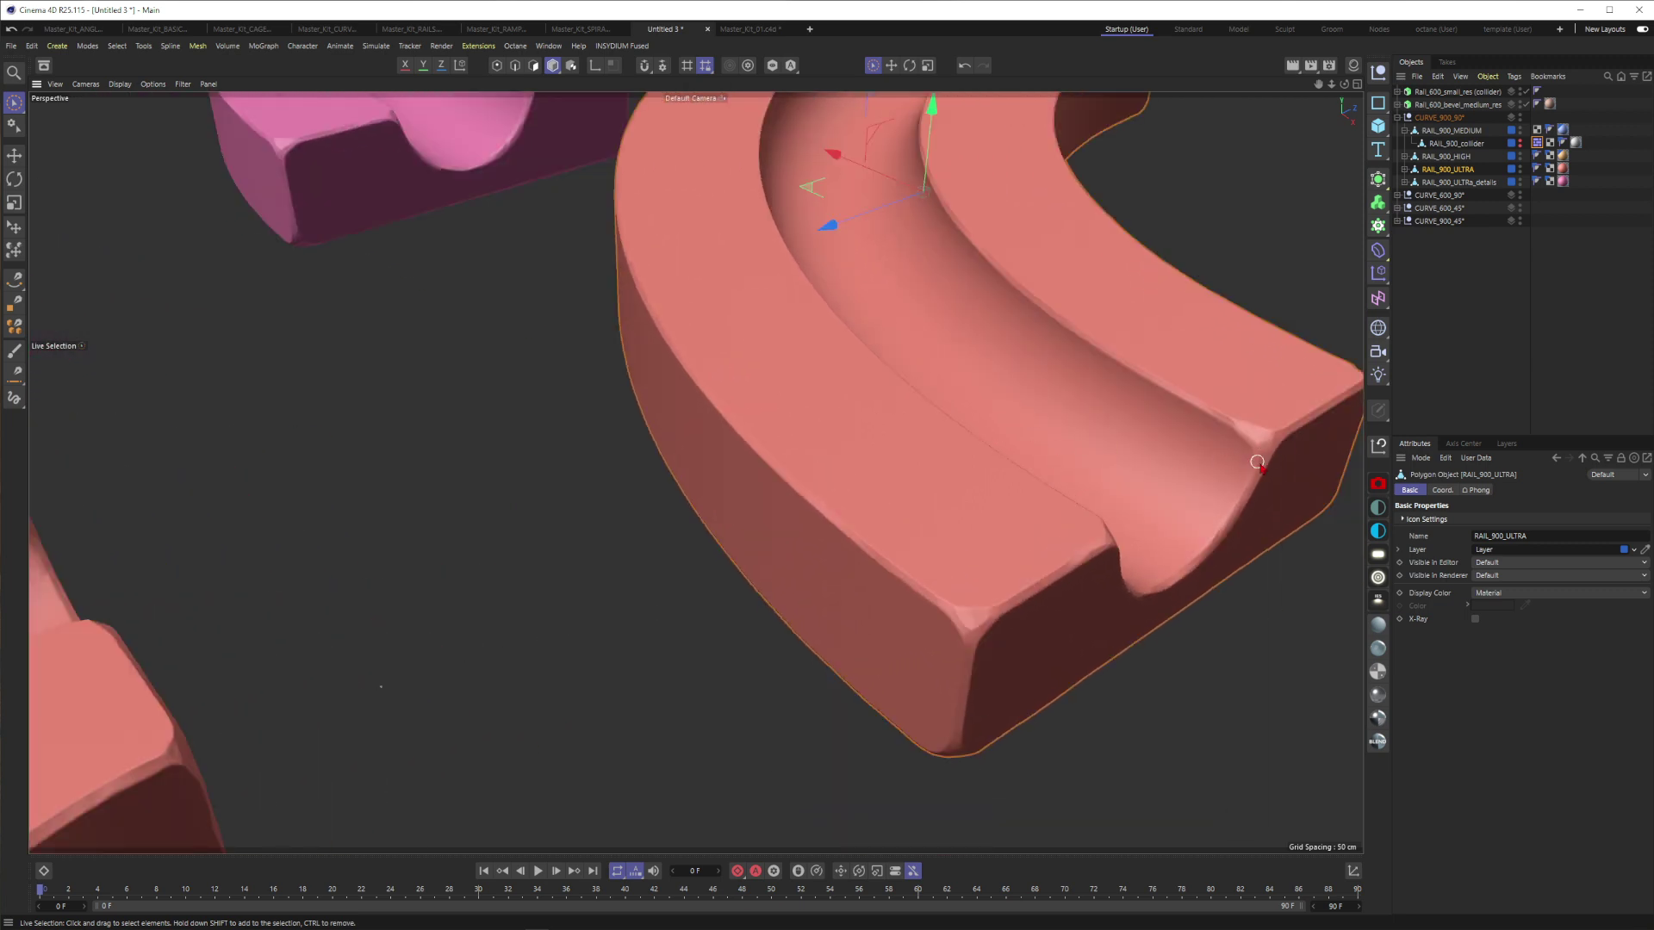
pyautogui.keyDown('alt'); pyautogui.moveTo(1257, 463); pyautogui.dragTo(1180, 484); pyautogui.keyUp('alt')
# Select the pink RAIL_900_ULTRa_details curve and examine the sculpted dents and scratches on its surface and channel.
pyautogui.keyDown('alt'); pyautogui.moveTo(638, 224); pyautogui.dragTo(921, 431, button='middle'); pyautogui.keyUp('alt')
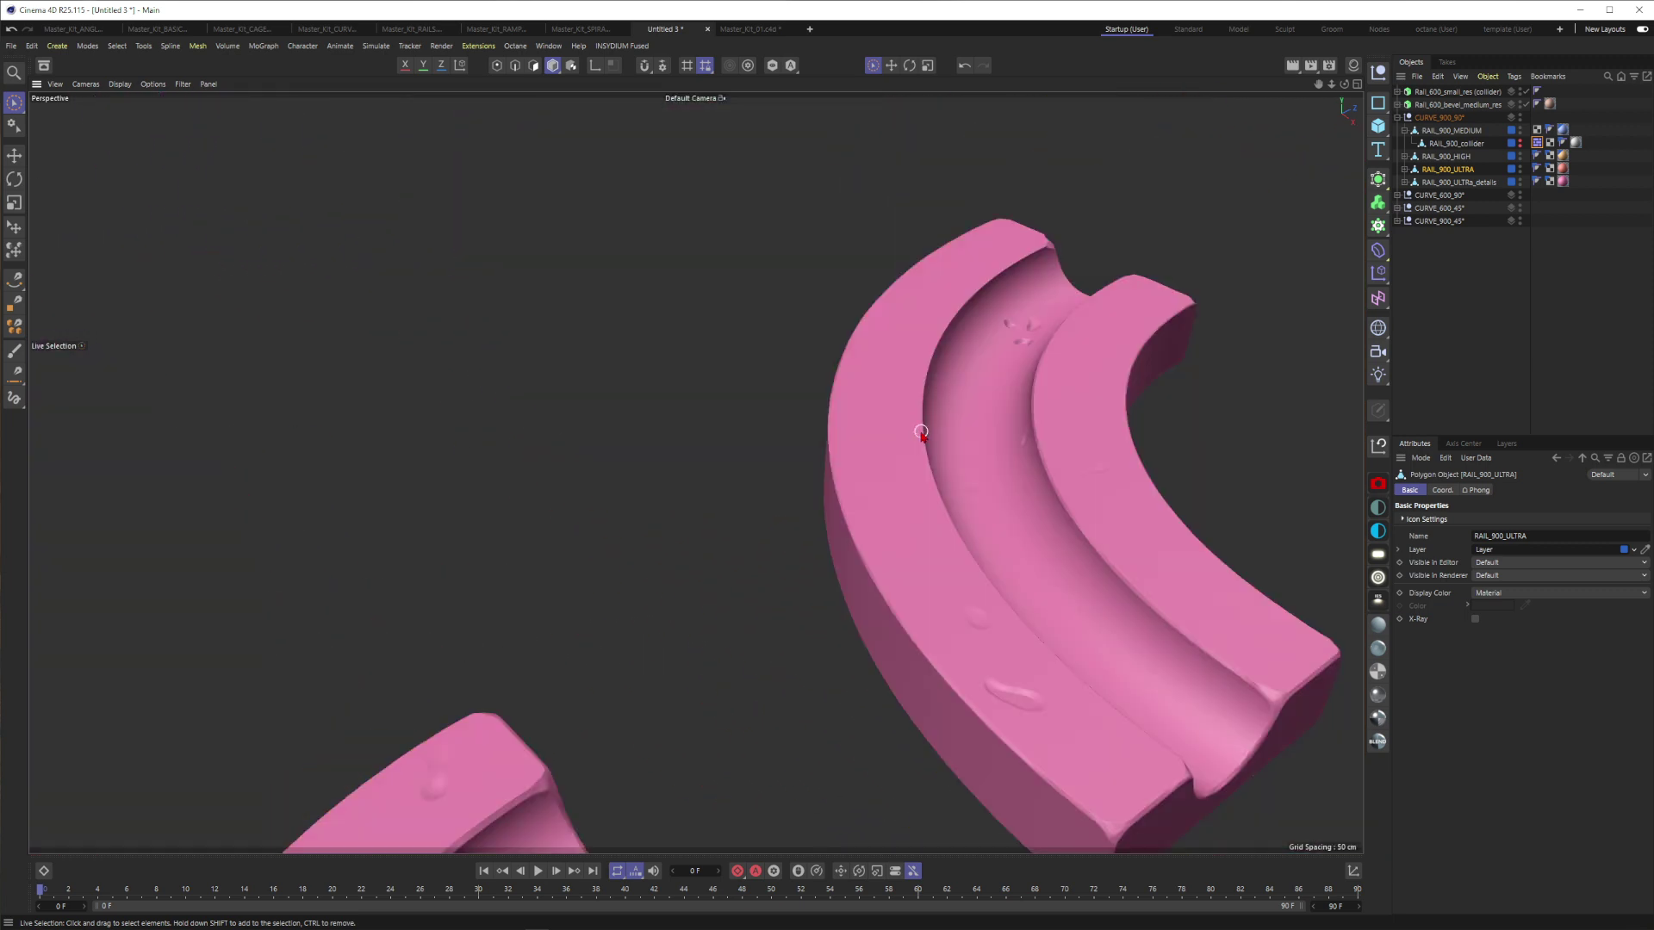
pyautogui.keyDown('alt'); pyautogui.moveTo(921, 431); pyautogui.dragTo(959, 432); pyautogui.keyUp('alt')
pyautogui.keyDown('alt'); pyautogui.moveTo(959, 432); pyautogui.dragTo(934, 392, button='middle'); pyautogui.keyUp('alt')
pyautogui.click(938, 384)
pyautogui.keyDown('alt'); pyautogui.moveTo(938, 383); pyautogui.dragTo(919, 377); pyautogui.keyUp('alt')
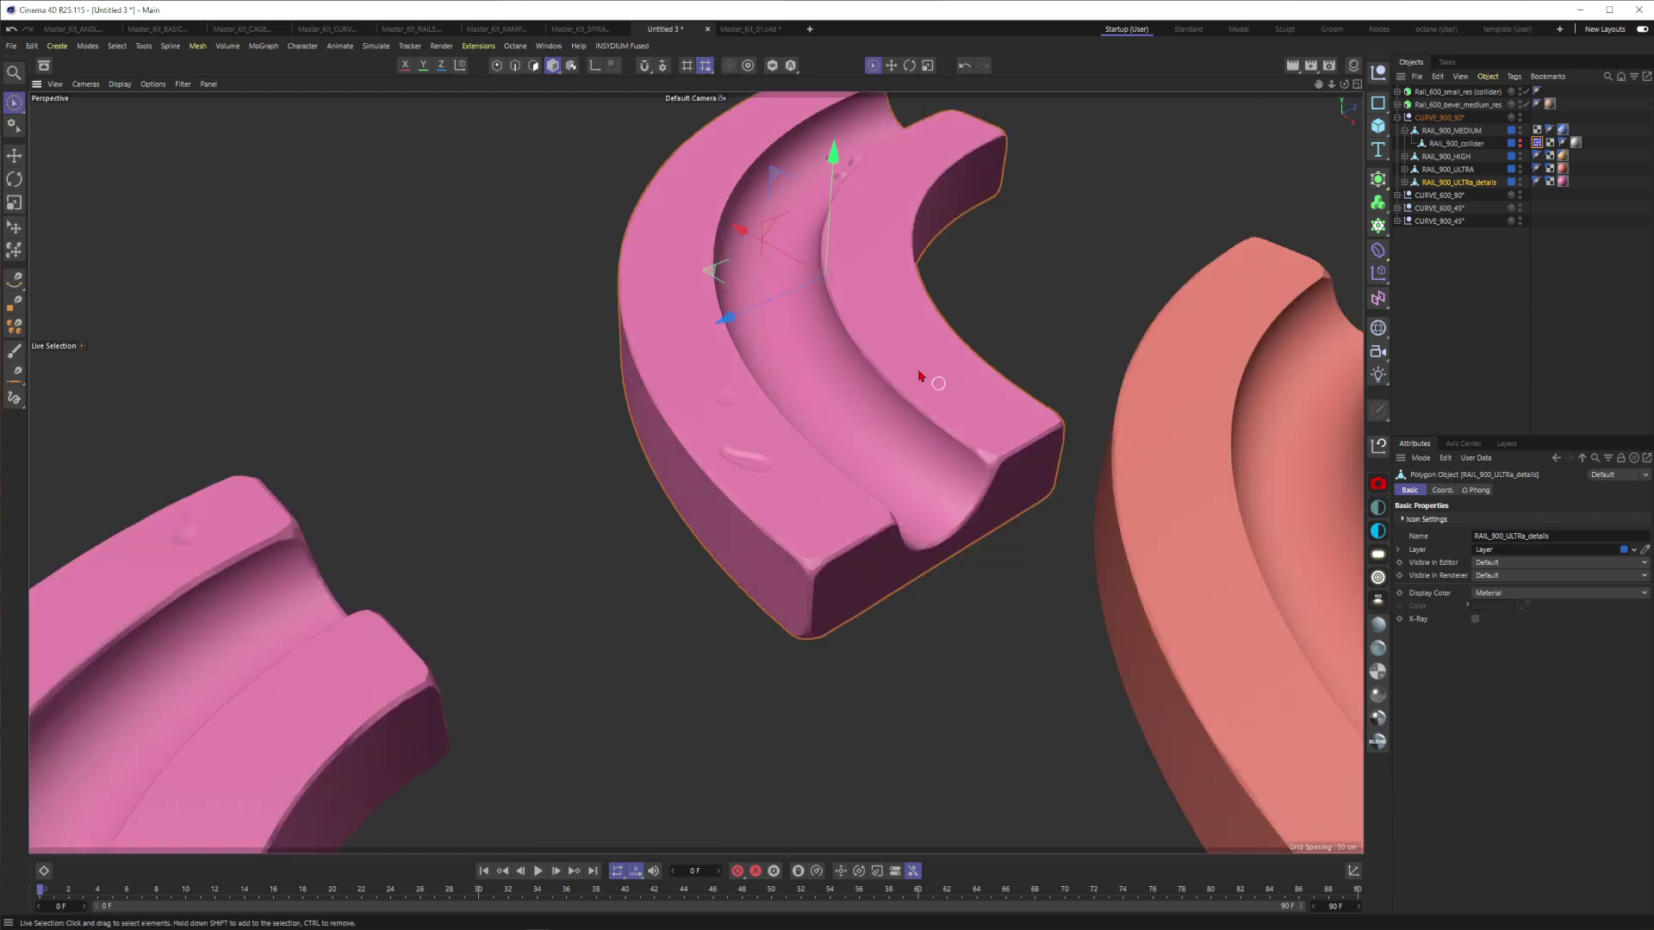
pyautogui.scroll(6, 761, 419)
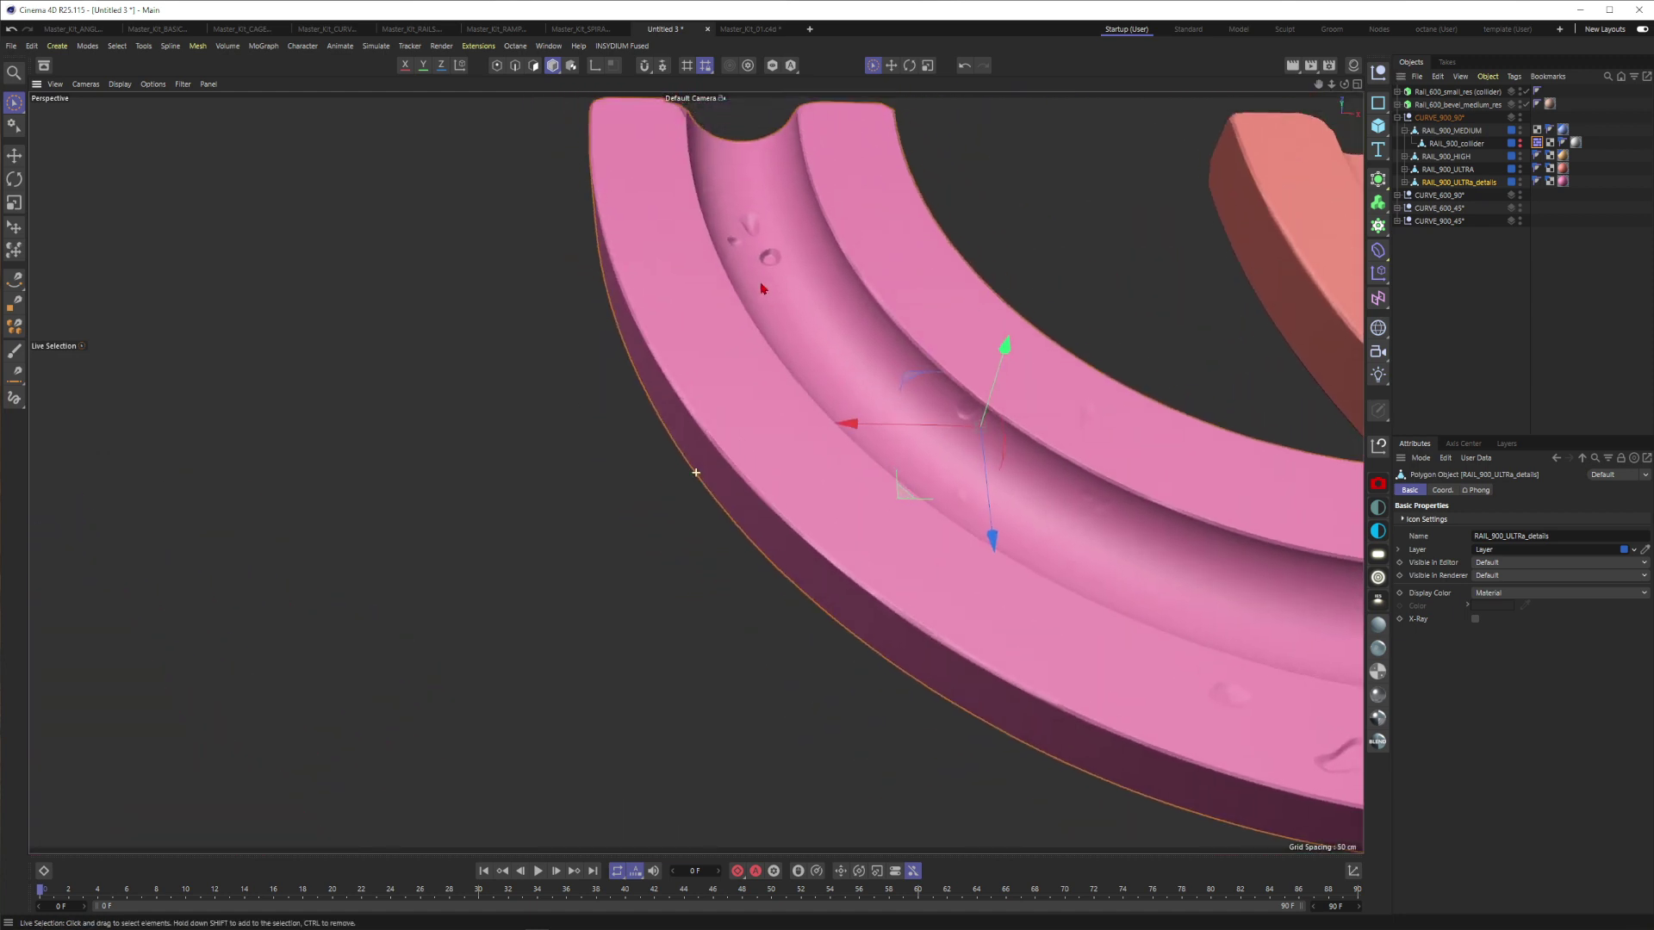
pyautogui.scroll(-3, 761, 289)
# Bring the two straight 600 rails into view and select the grey Rail_600_small_res (collider).
pyautogui.keyDown('alt'); pyautogui.moveTo(1100, 517); pyautogui.dragTo(708, 428); pyautogui.keyUp('alt')
pyautogui.keyDown('alt'); pyautogui.moveTo(1059, 375); pyautogui.dragTo(745, 464, button='right'); pyautogui.keyUp('alt')
pyautogui.keyDown('alt'); pyautogui.moveTo(1301, 622); pyautogui.dragTo(1119, 534, button='middle'); pyautogui.keyUp('alt')
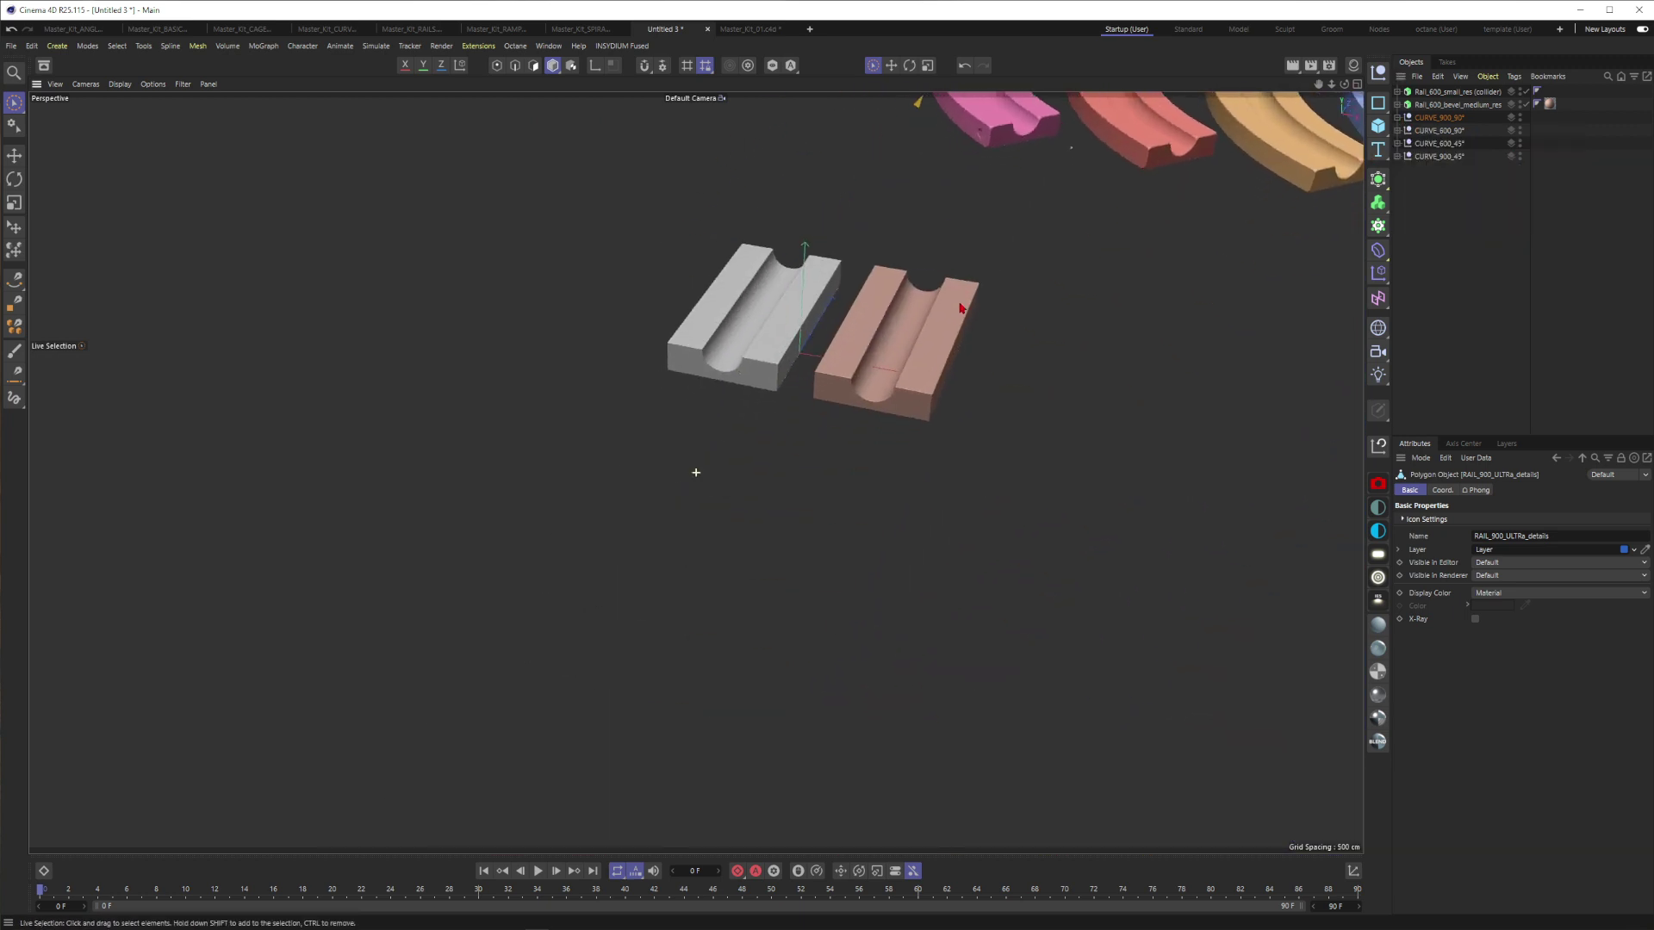
pyautogui.keyDown('alt'); pyautogui.moveTo(962, 308); pyautogui.dragTo(823, 381); pyautogui.keyUp('alt')
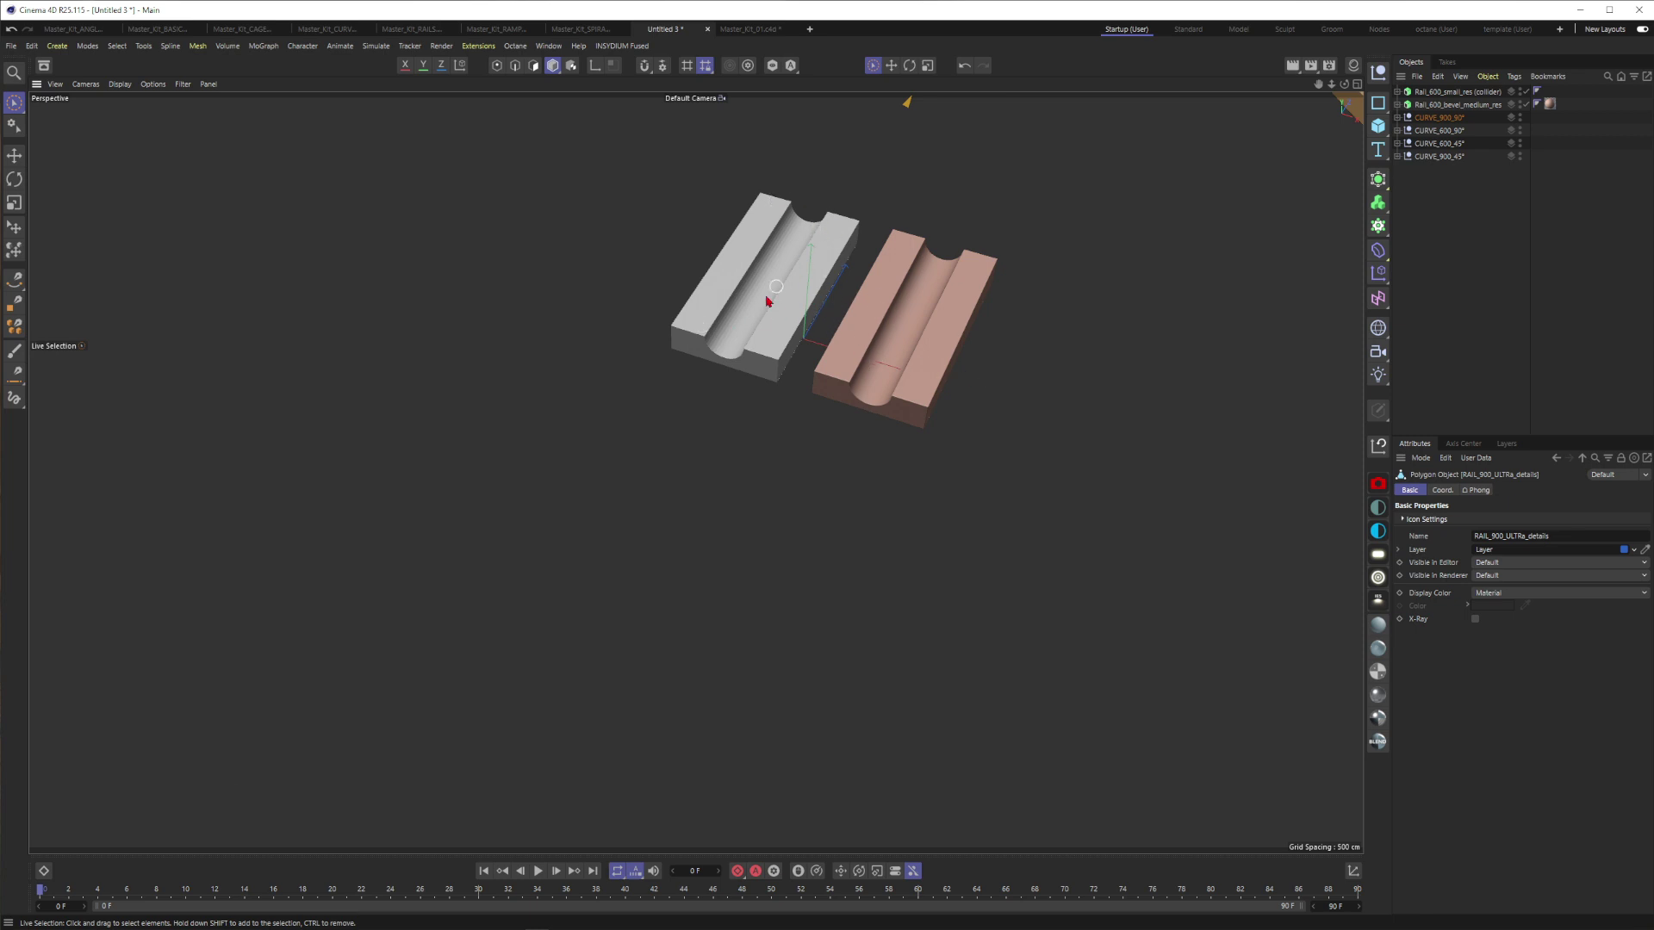
pyautogui.scroll(3, 769, 301)
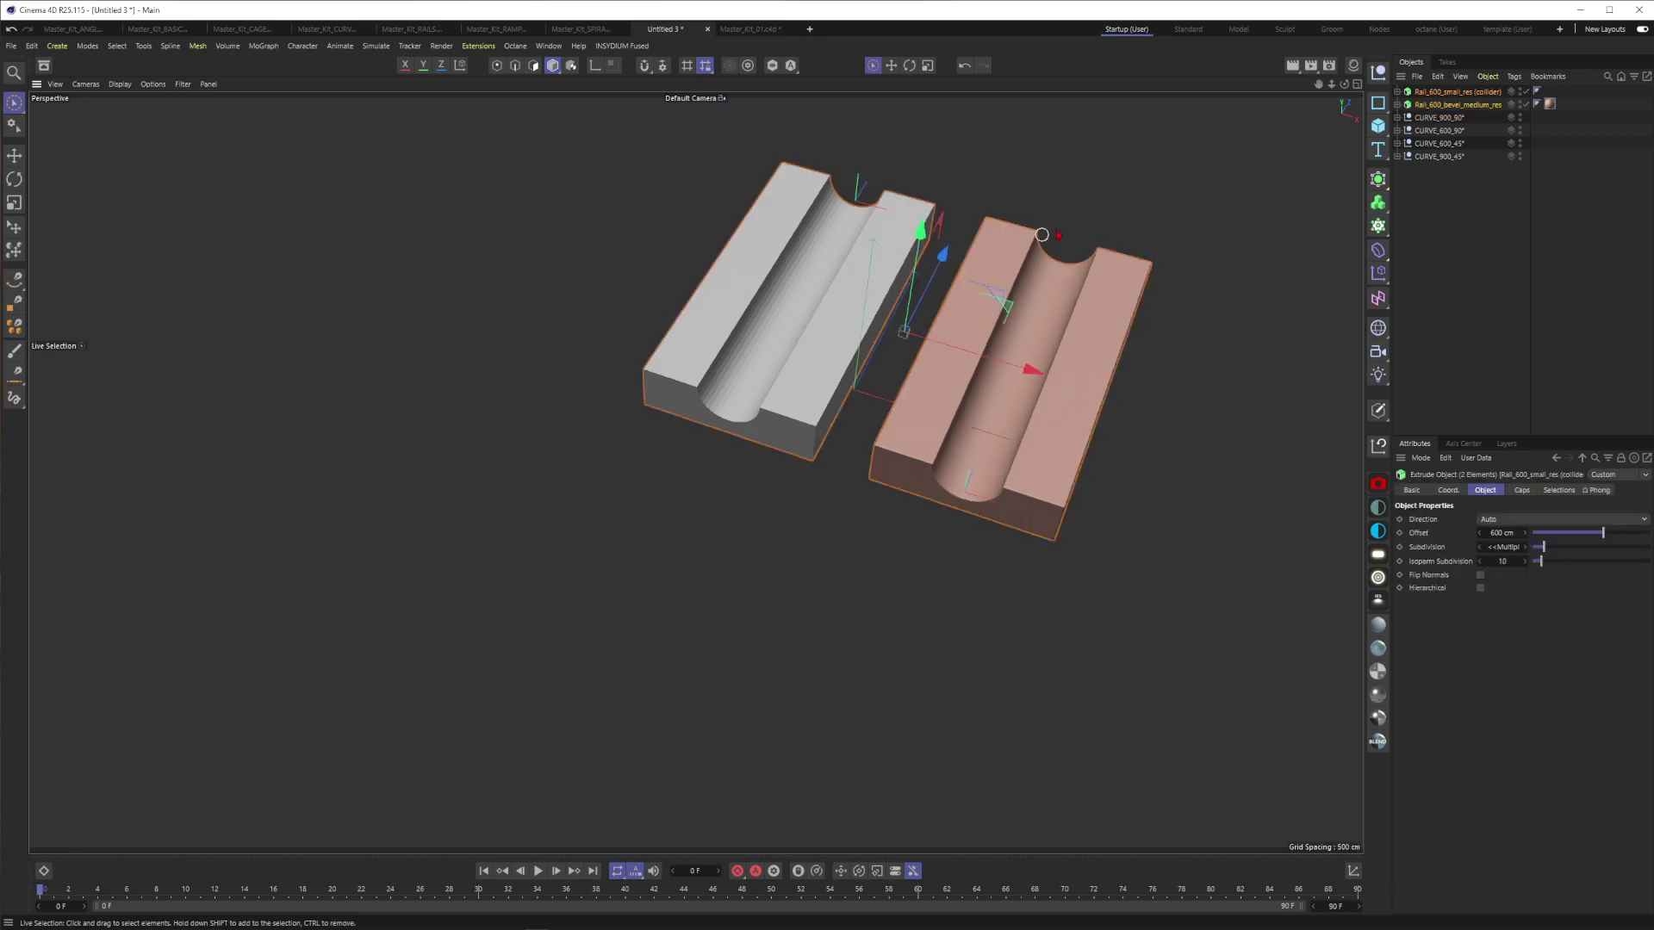
pyautogui.click(1451, 263)
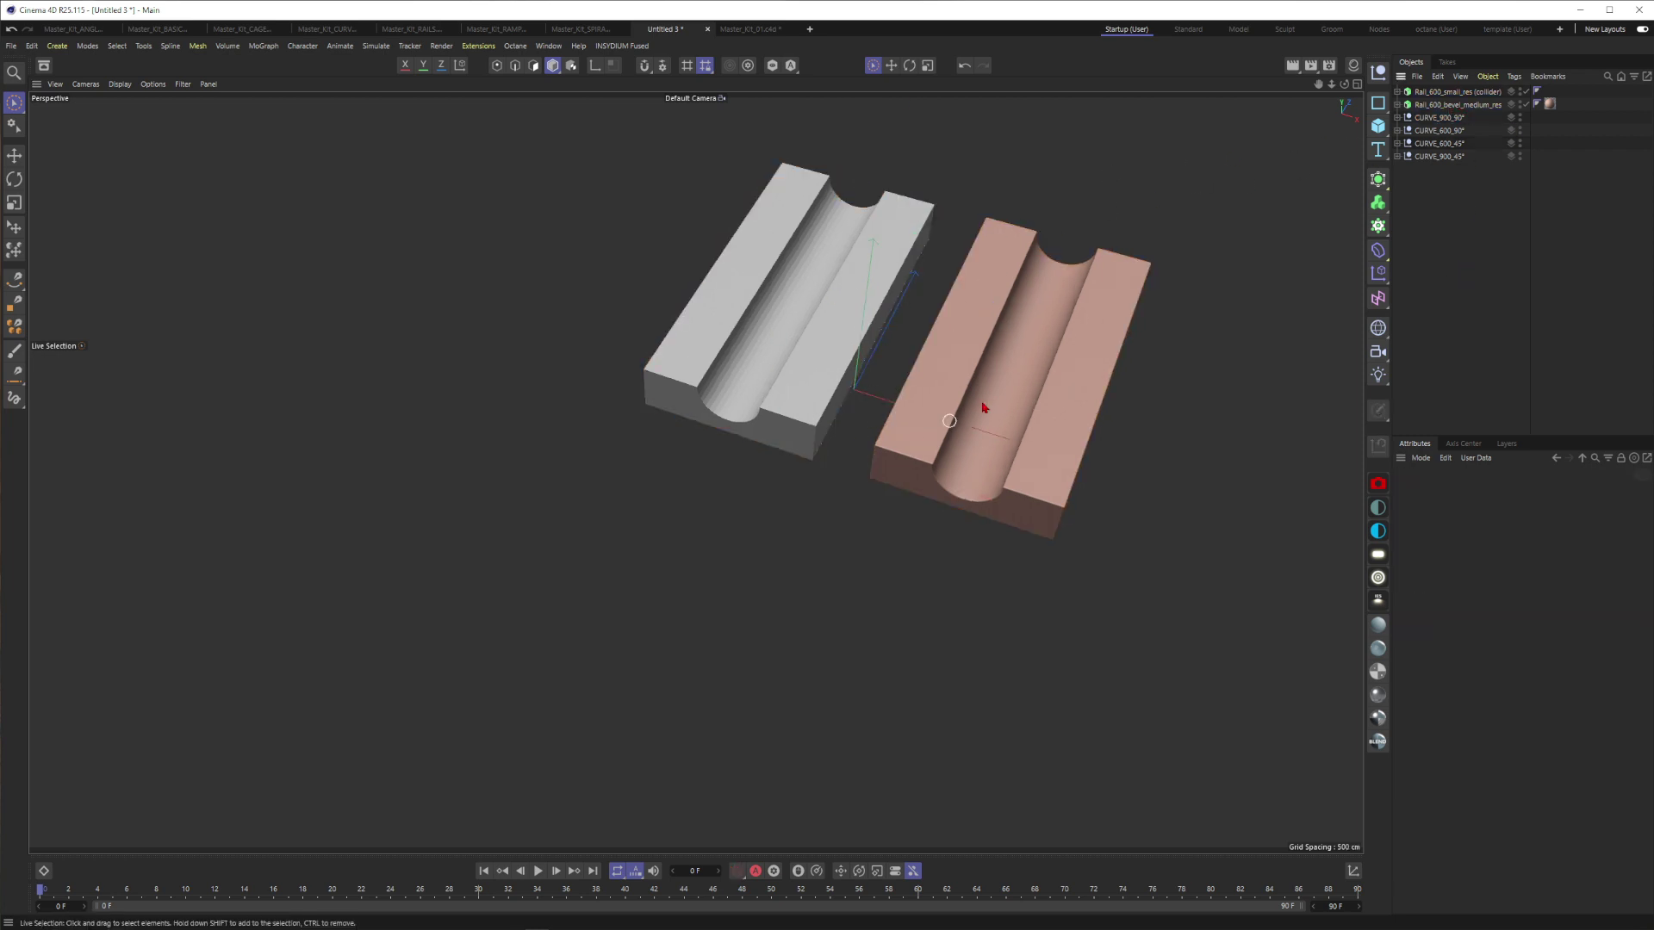
pyautogui.click(835, 318)
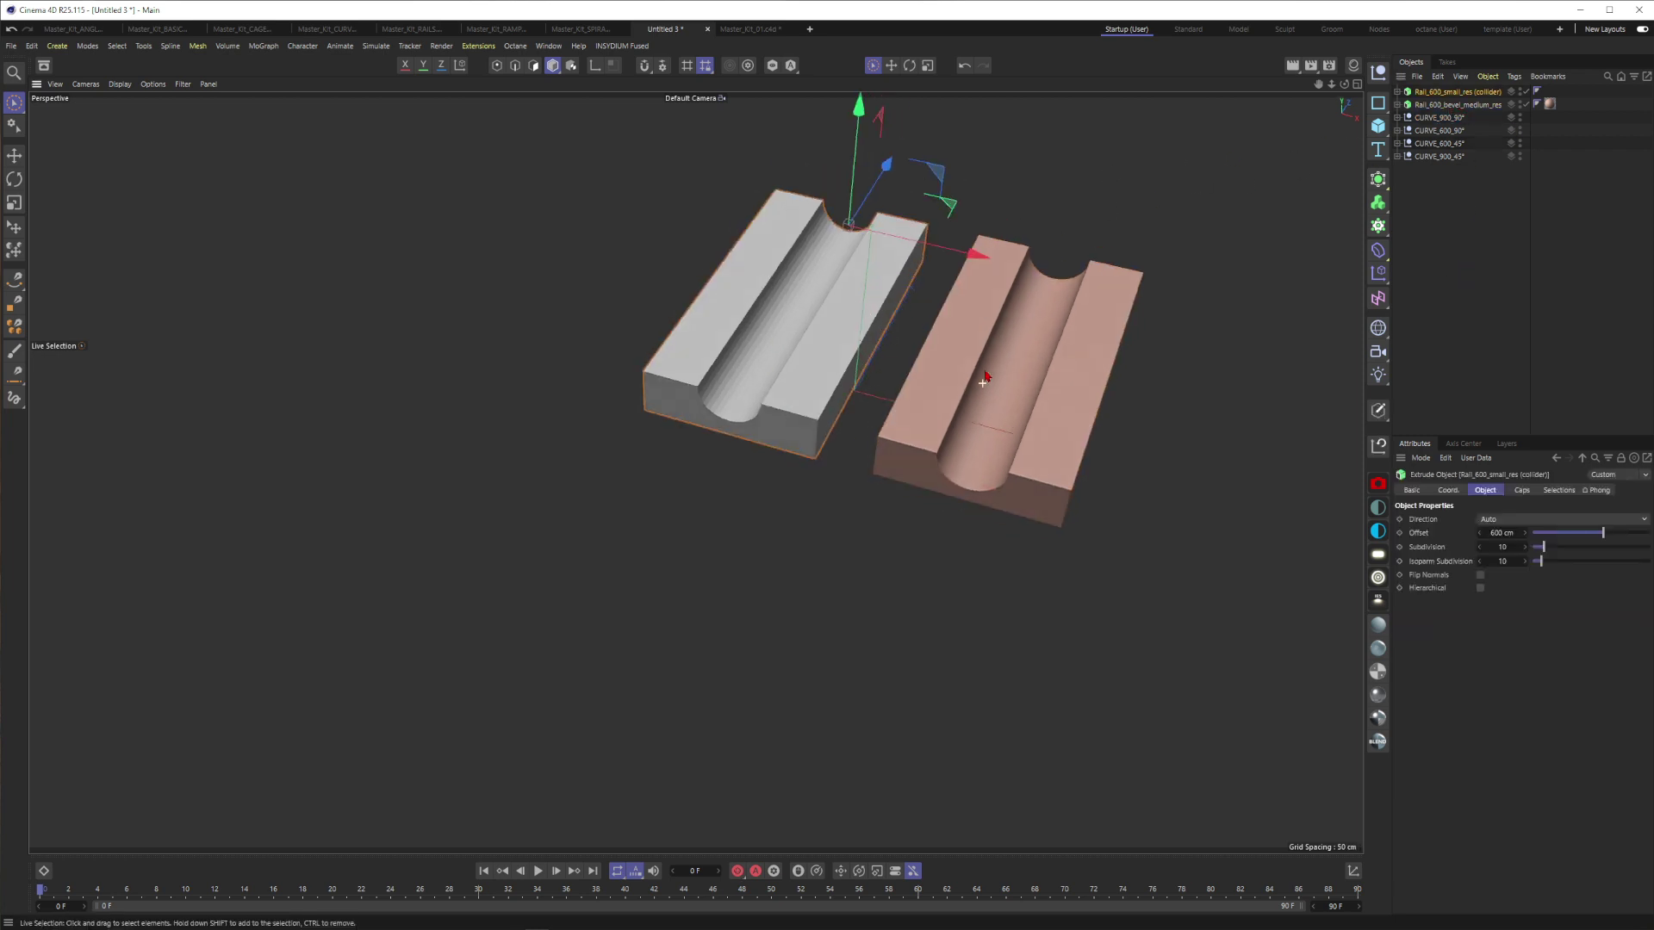
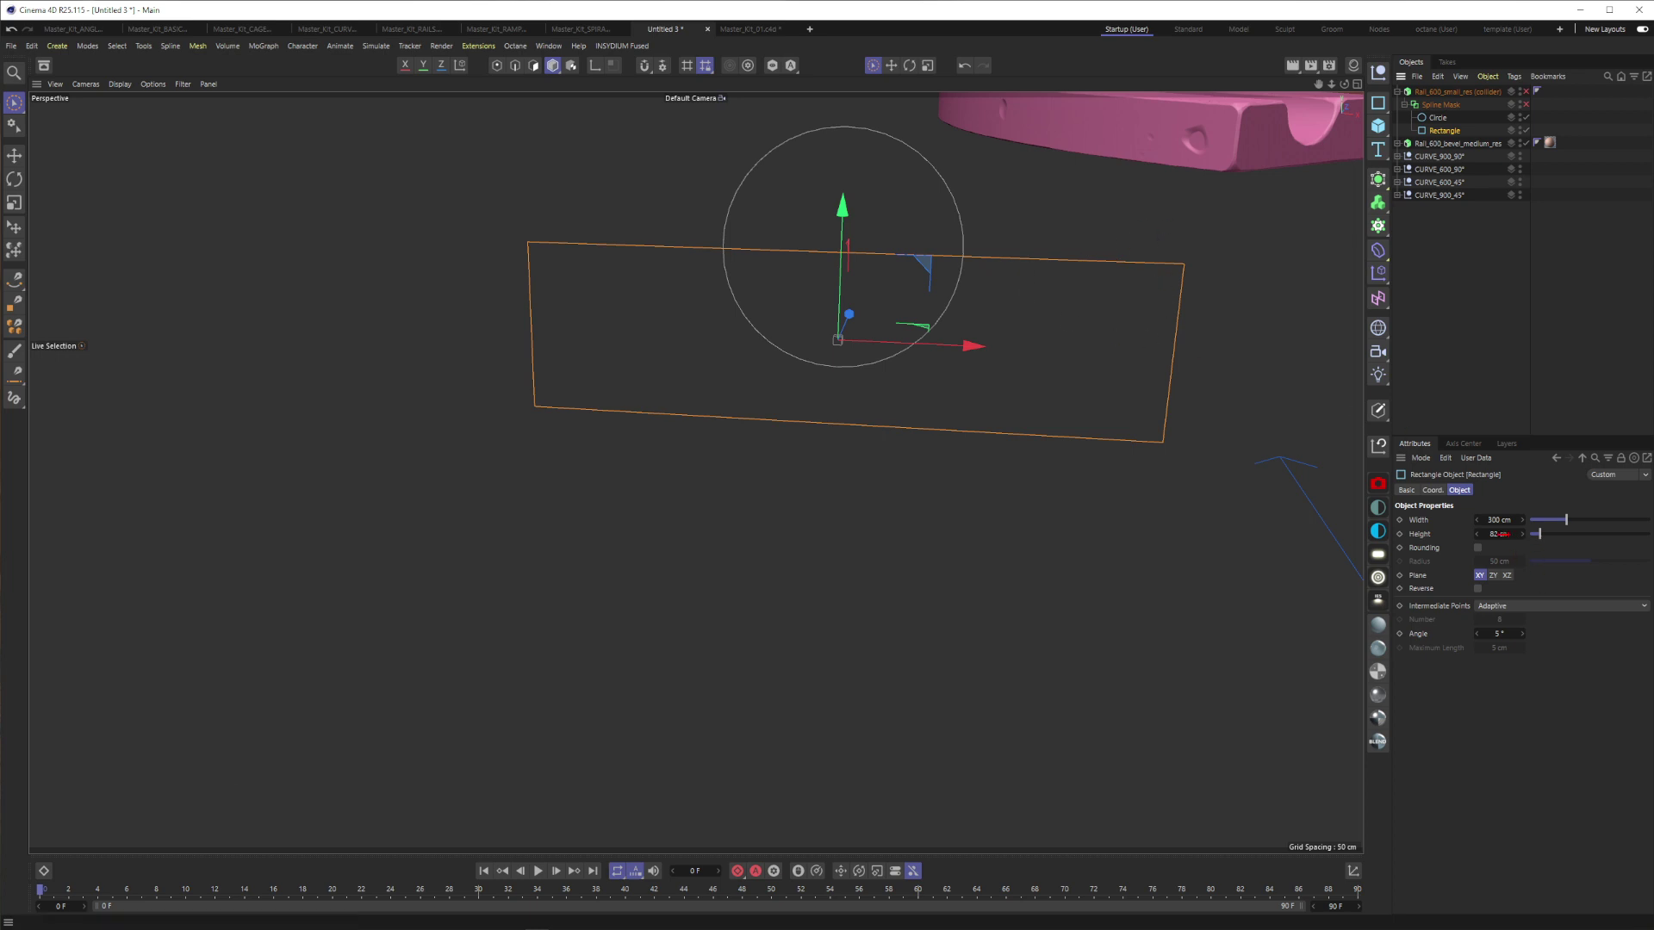
# Select the Circle spline of the collider rail and inspect how it overlaps the Rectangle spline.
pyautogui.click(1438, 118)
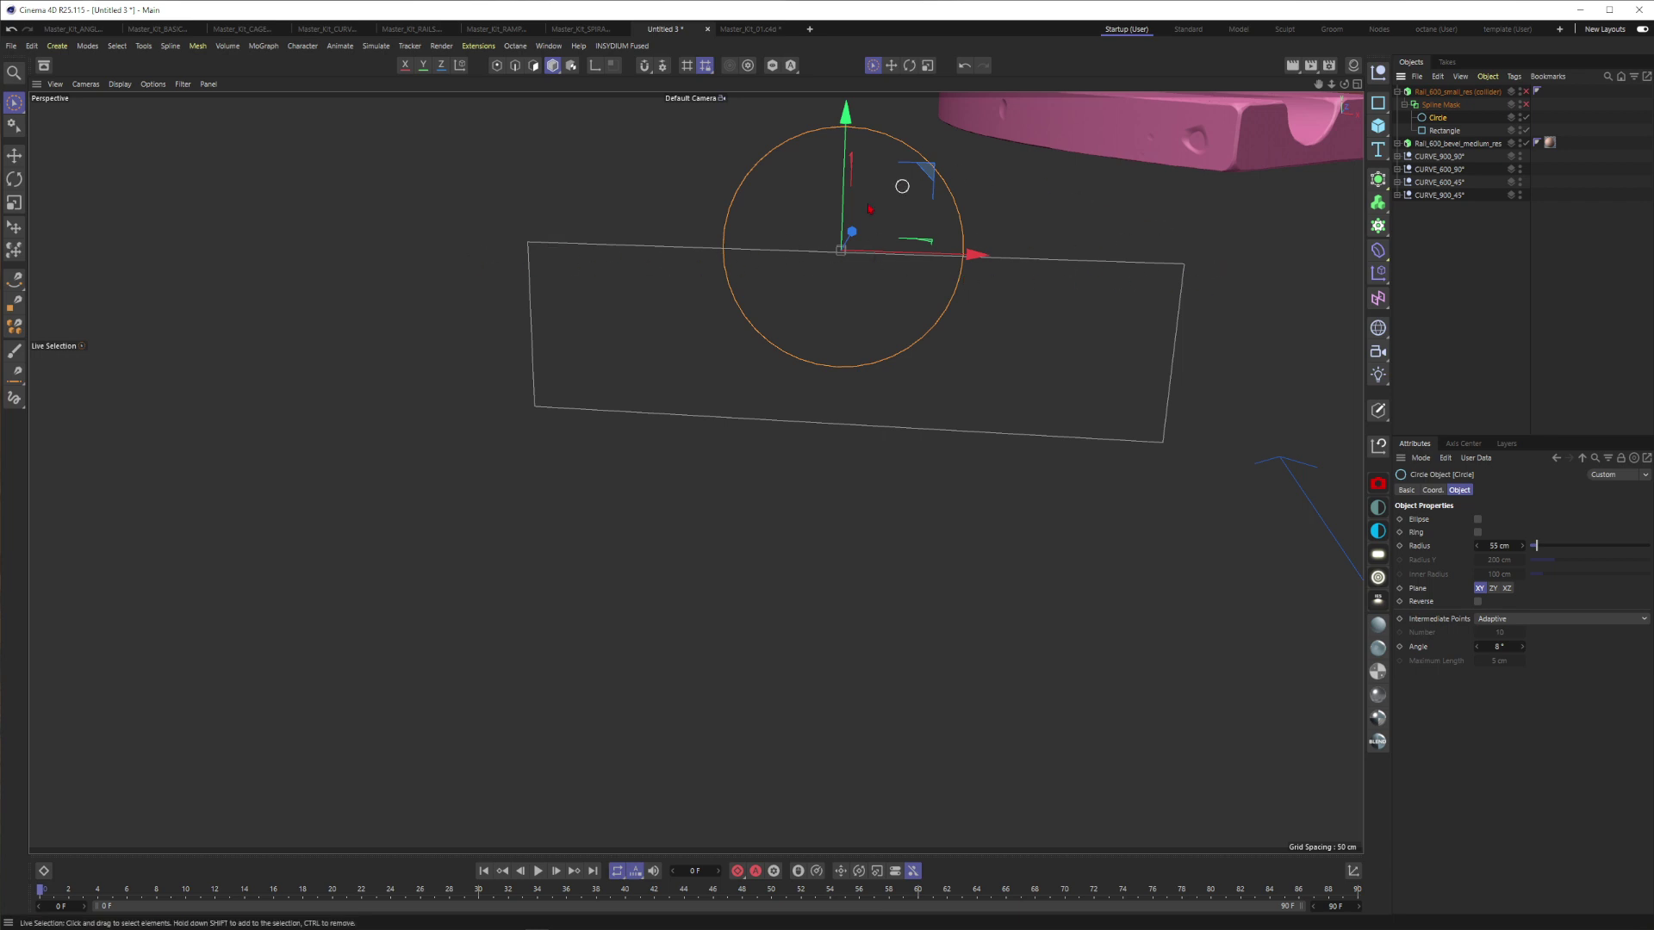
pyautogui.scroll(4, 889, 259)
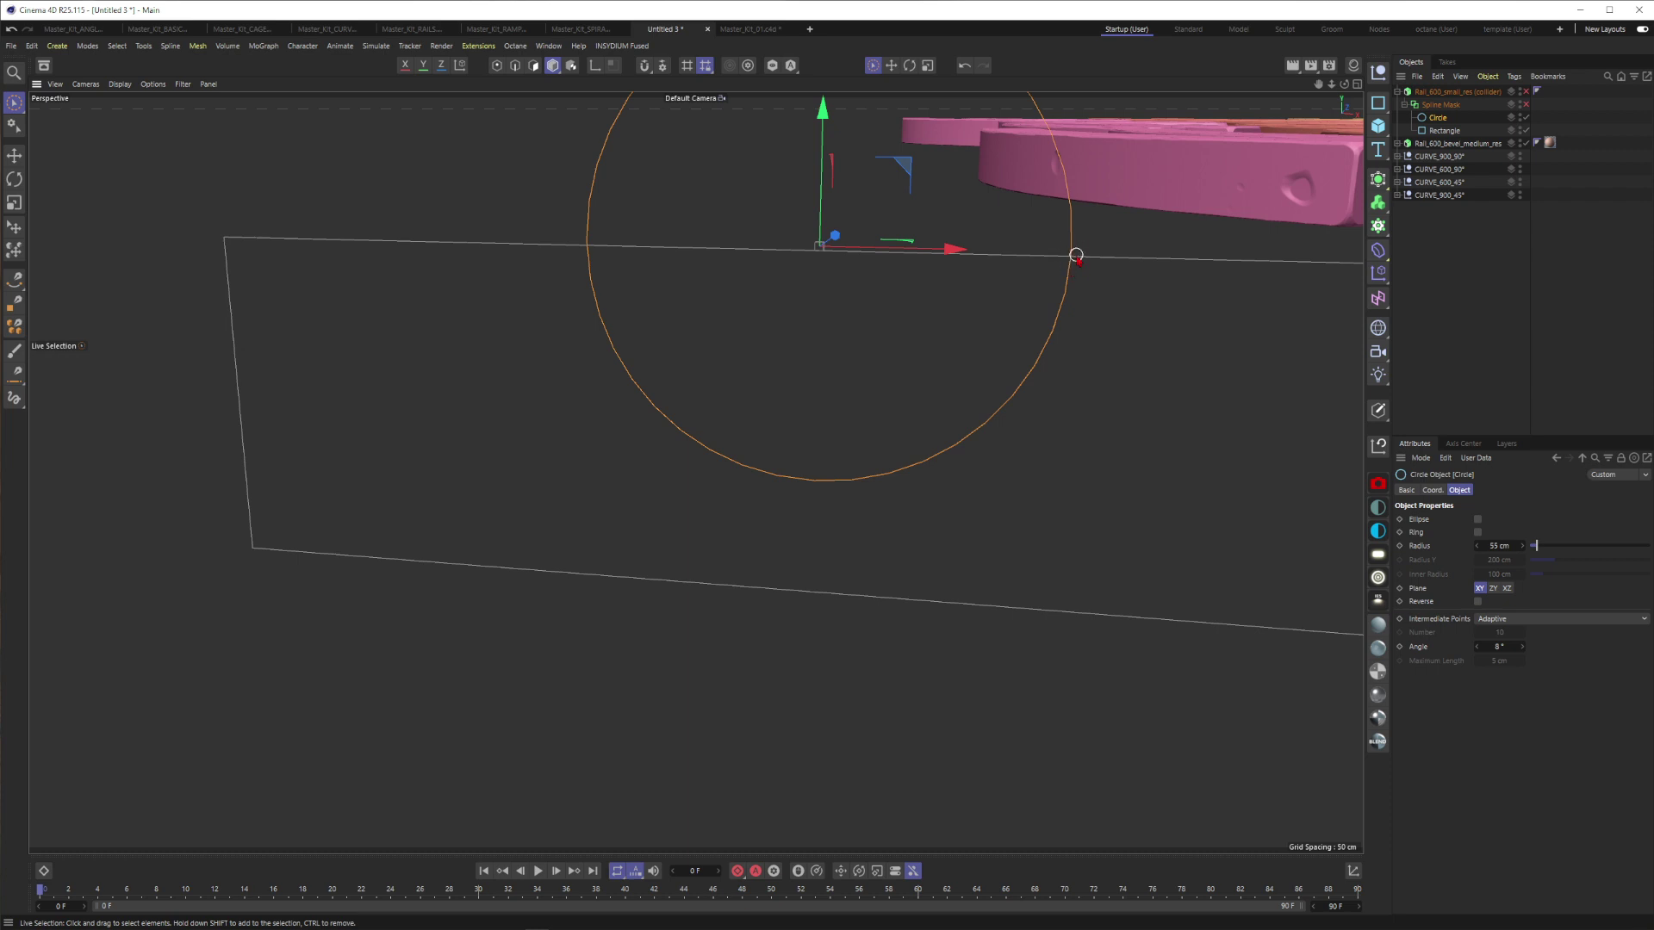
pyautogui.keyDown('alt'); pyautogui.moveTo(807, 239); pyautogui.dragTo(833, 229); pyautogui.keyUp('alt')
pyautogui.keyDown('alt'); pyautogui.moveTo(943, 166); pyautogui.dragTo(871, 251, button='middle'); pyautogui.keyUp('alt')
pyautogui.moveTo(838, 211); pyautogui.dragTo(835, 209)
pyautogui.click(1470, 339)
pyautogui.keyDown('alt'); pyautogui.moveTo(1038, 303); pyautogui.dragTo(970, 328); pyautogui.keyUp('alt')
pyautogui.scroll(-5, 971, 329)
# Re-enable the Spline Mask in B subtract A mode and the Rail_600_small_res (collider) extrude that uses its profile.
pyautogui.click(1455, 109)
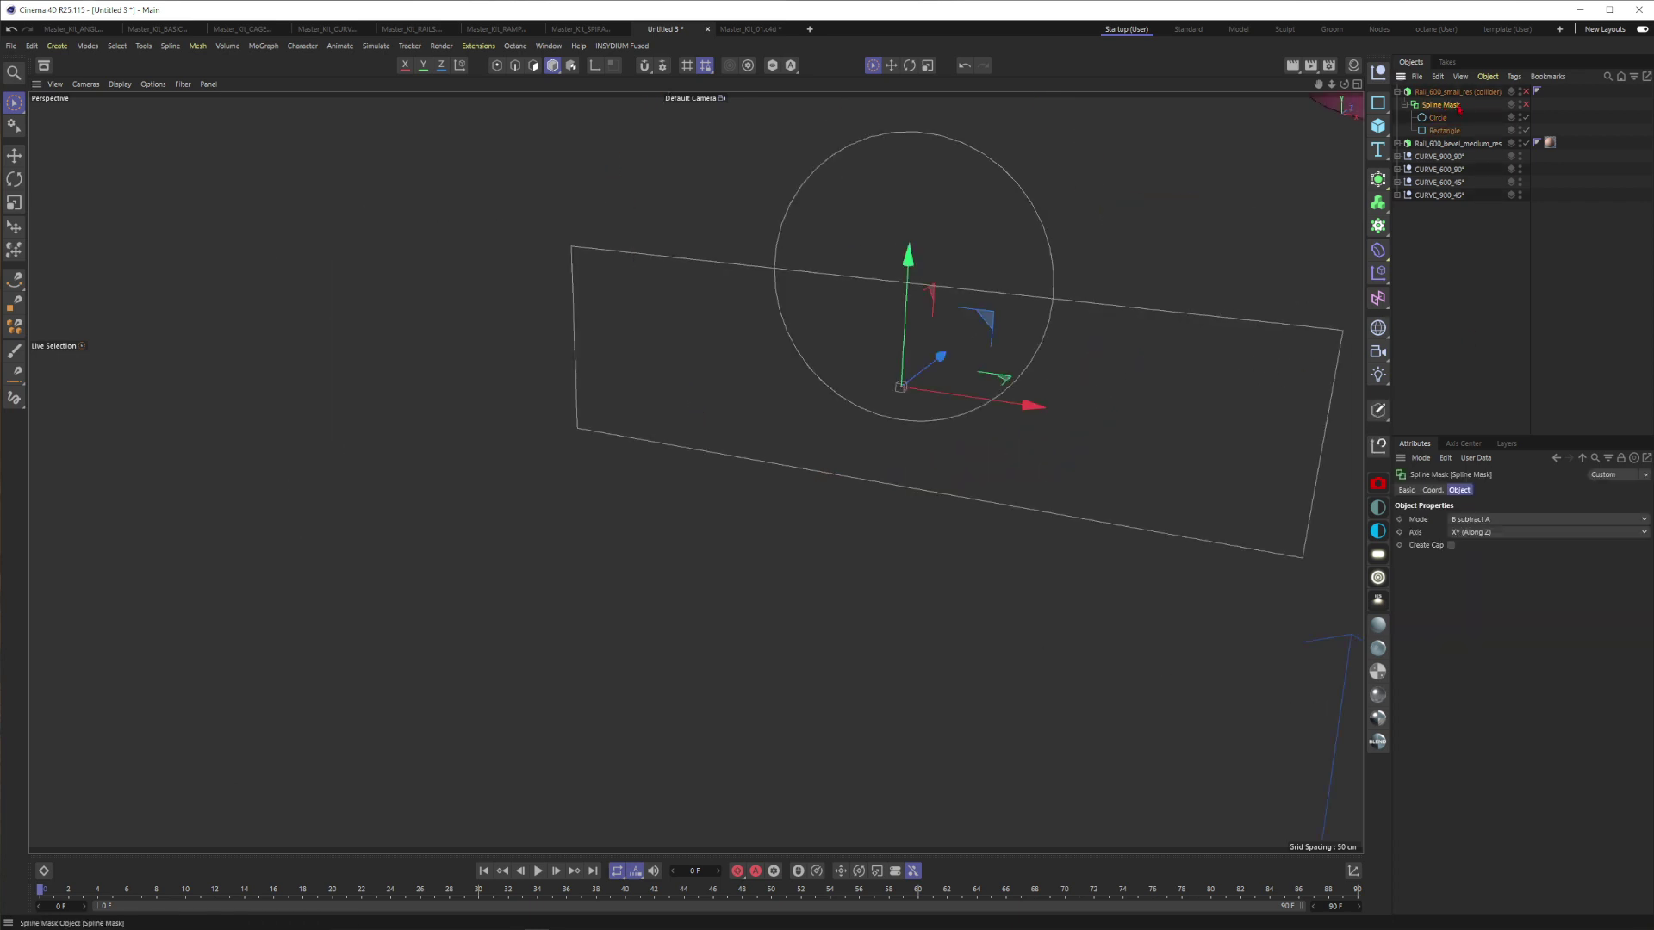
pyautogui.click(1525, 105)
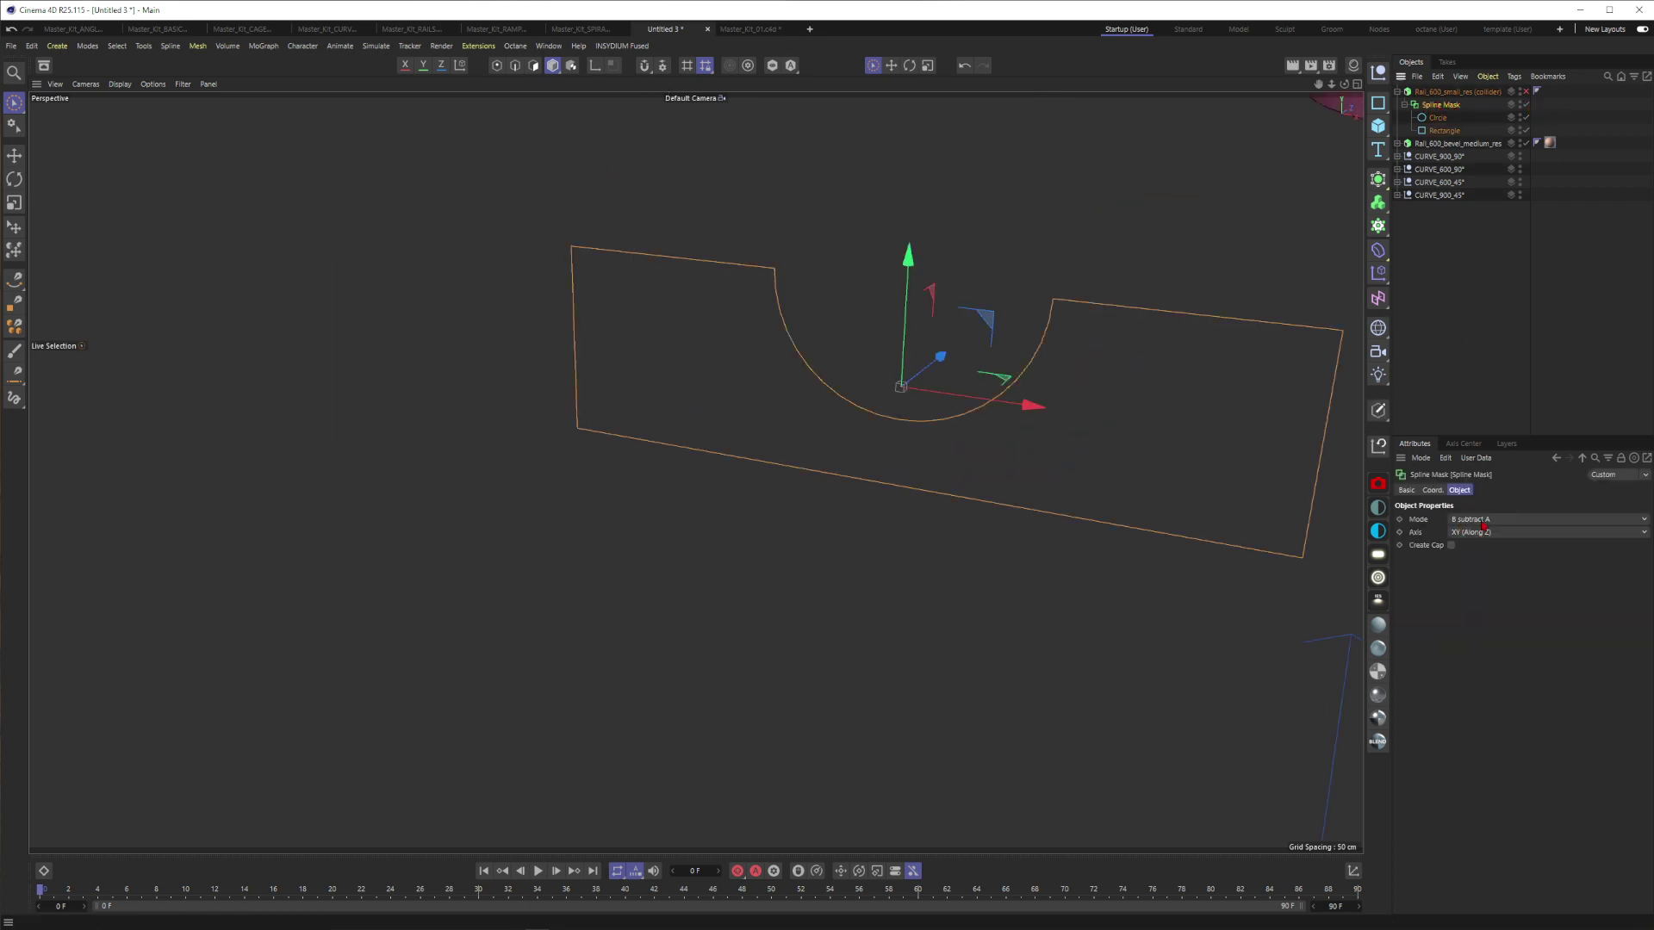
pyautogui.scroll(-3, 943, 392)
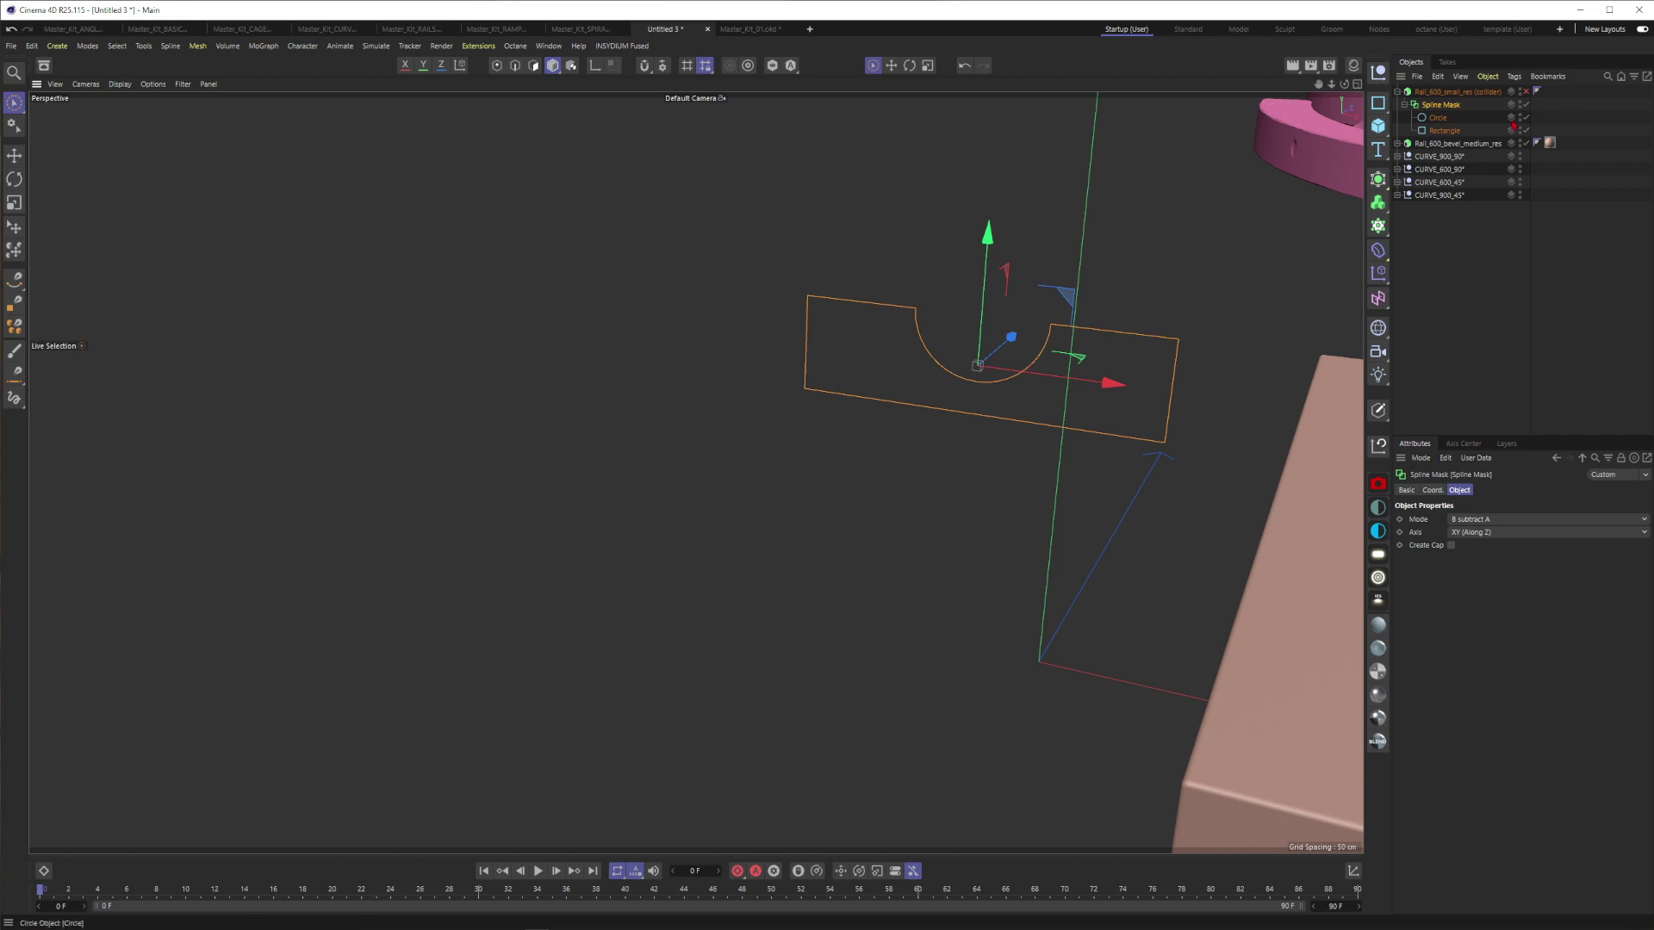
pyautogui.scroll(-4, 1058, 245)
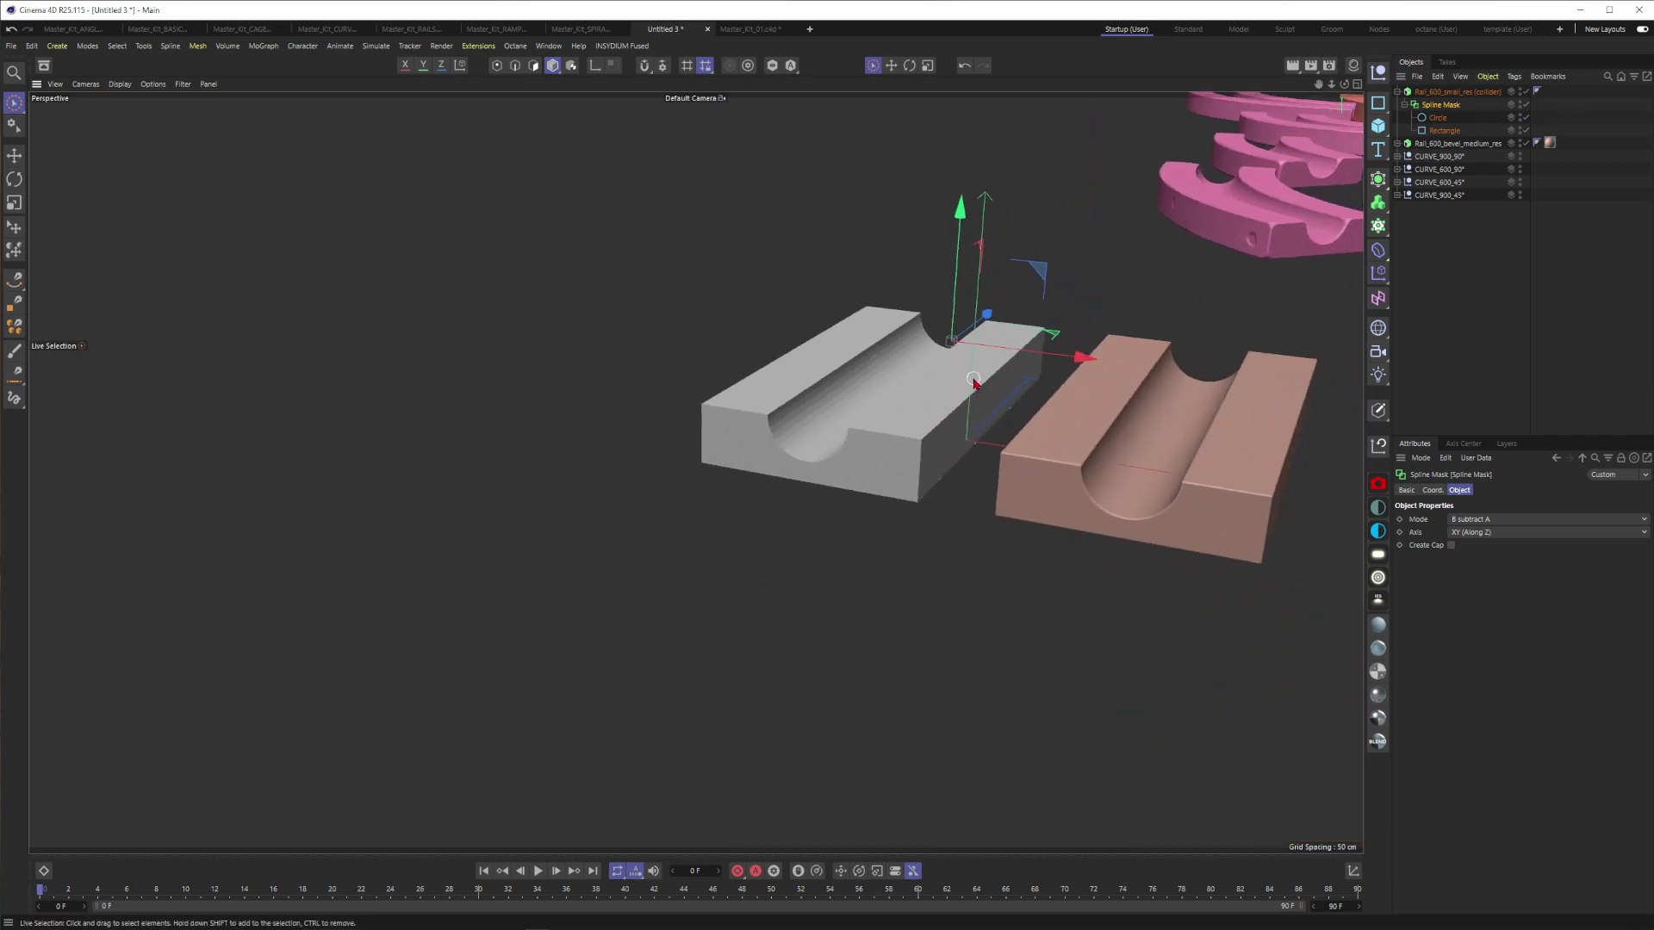
# Display mesh lines over the Gouraud shading to reveal the polygons of both straight rails.
pyautogui.press('n')
pyautogui.press('b')
pyautogui.keyDown('alt'); pyautogui.moveTo(923, 413); pyautogui.dragTo(927, 446); pyautogui.keyUp('alt')
pyautogui.scroll(3, 895, 422)
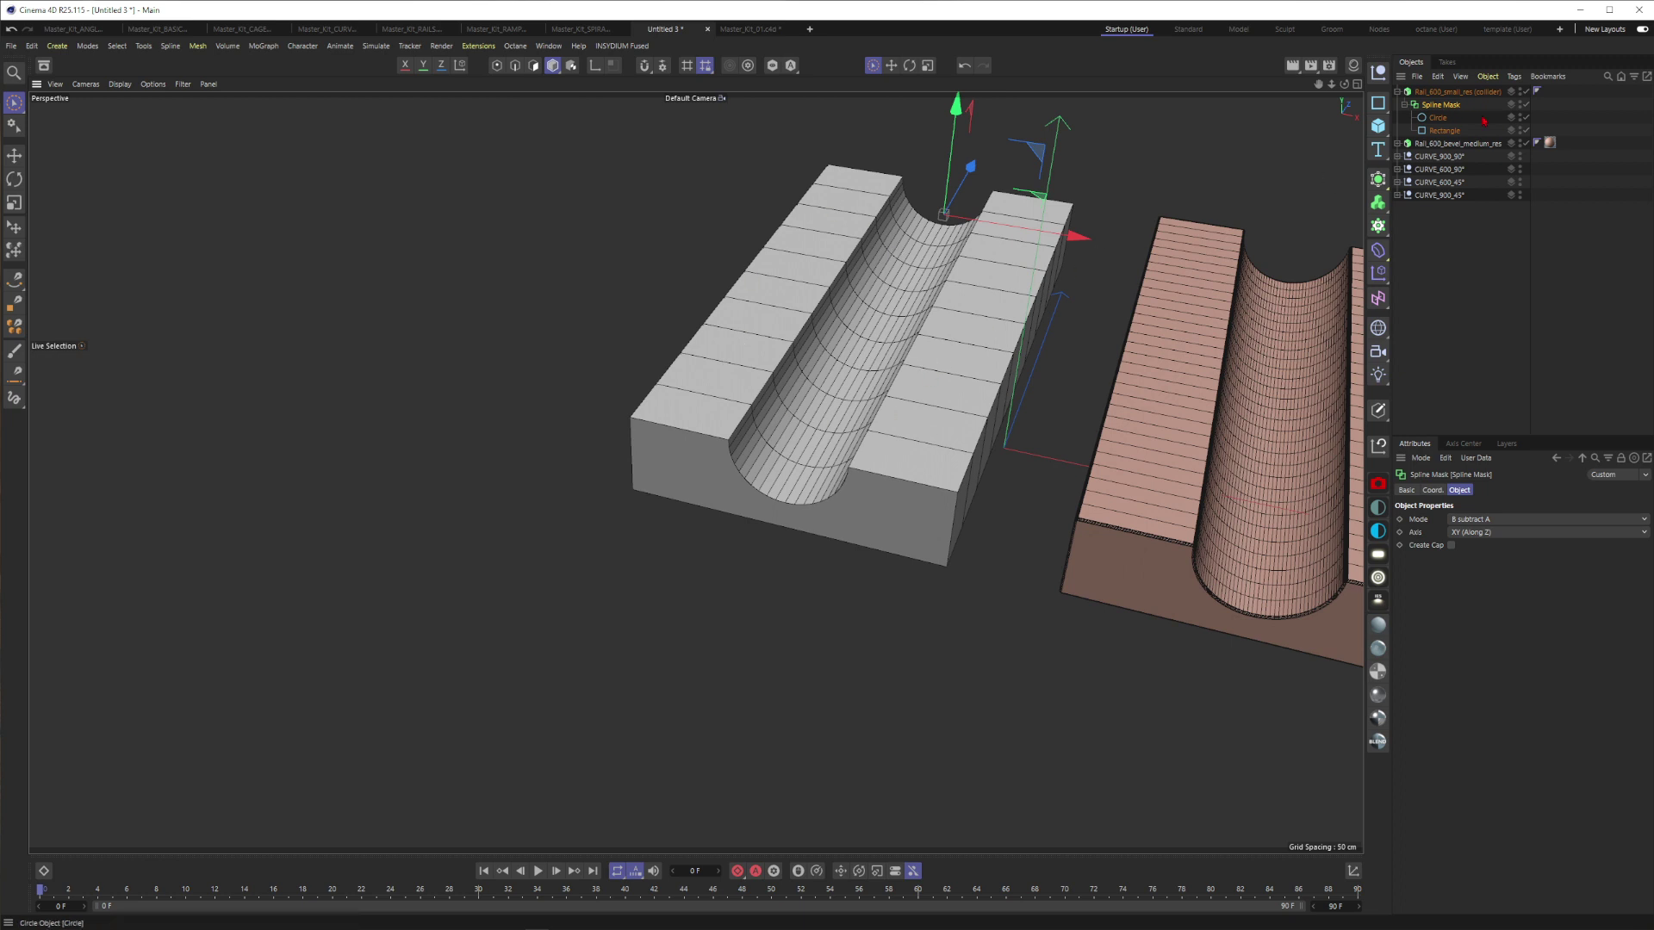
# Try 5° and 1° for the collider Circle's intermediate-point angle and set it to 15°.
pyautogui.click(1436, 118)
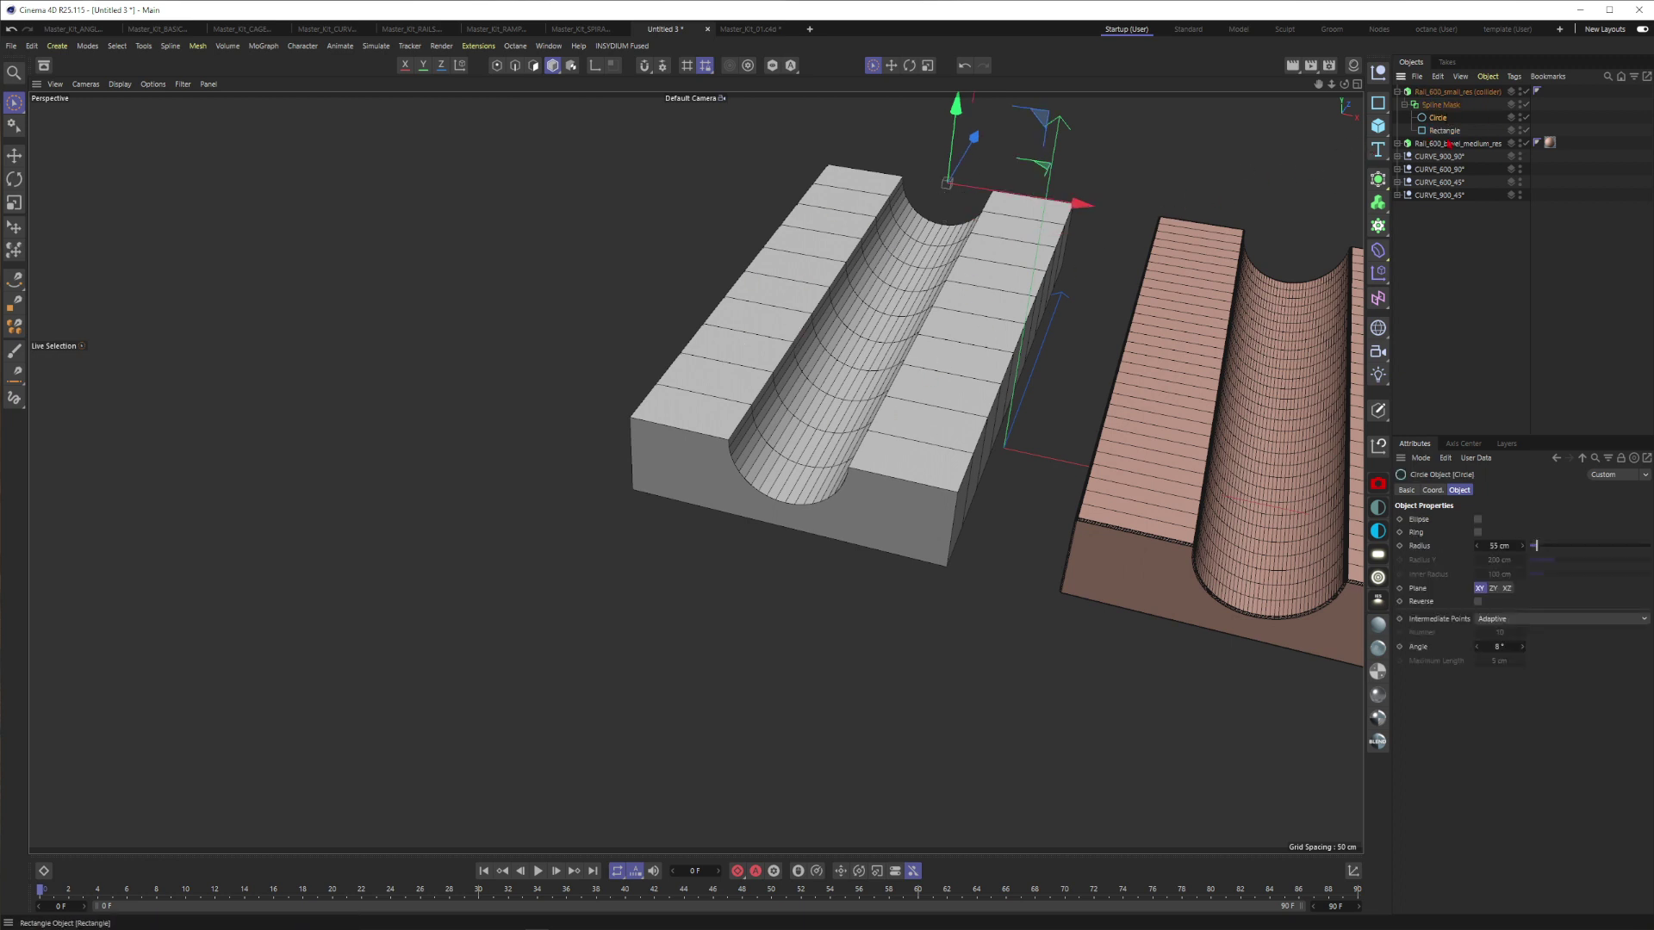
pyautogui.moveTo(1501, 646); pyautogui.dragTo(1489, 660)
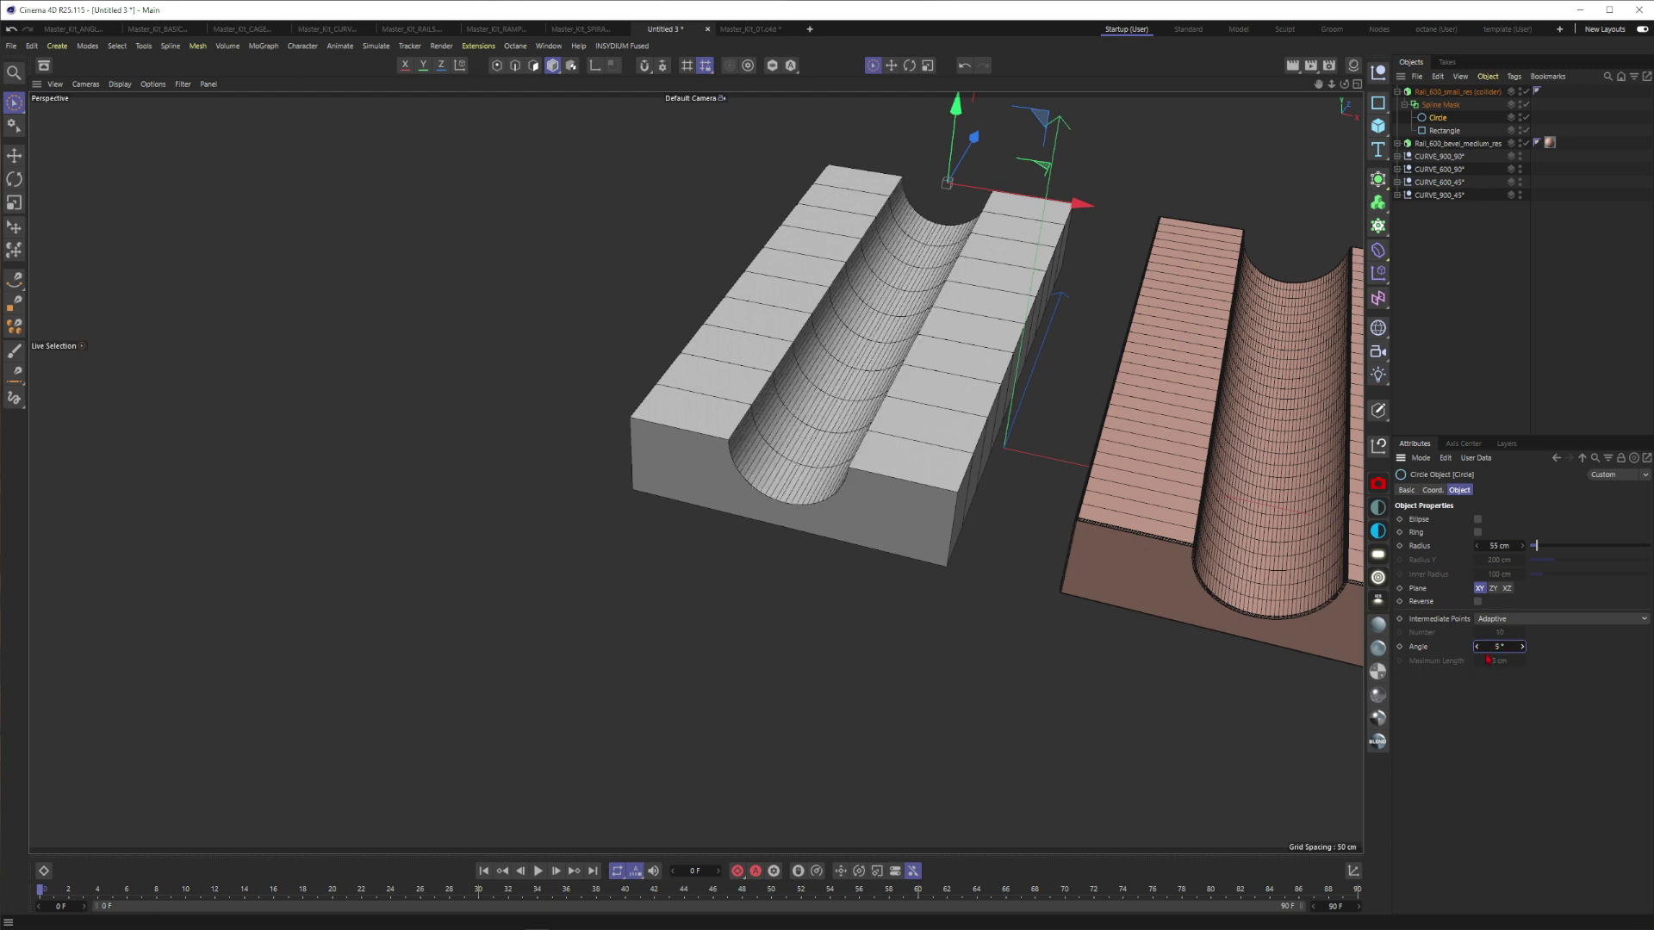
pyautogui.write('1')
pyautogui.press('Return')
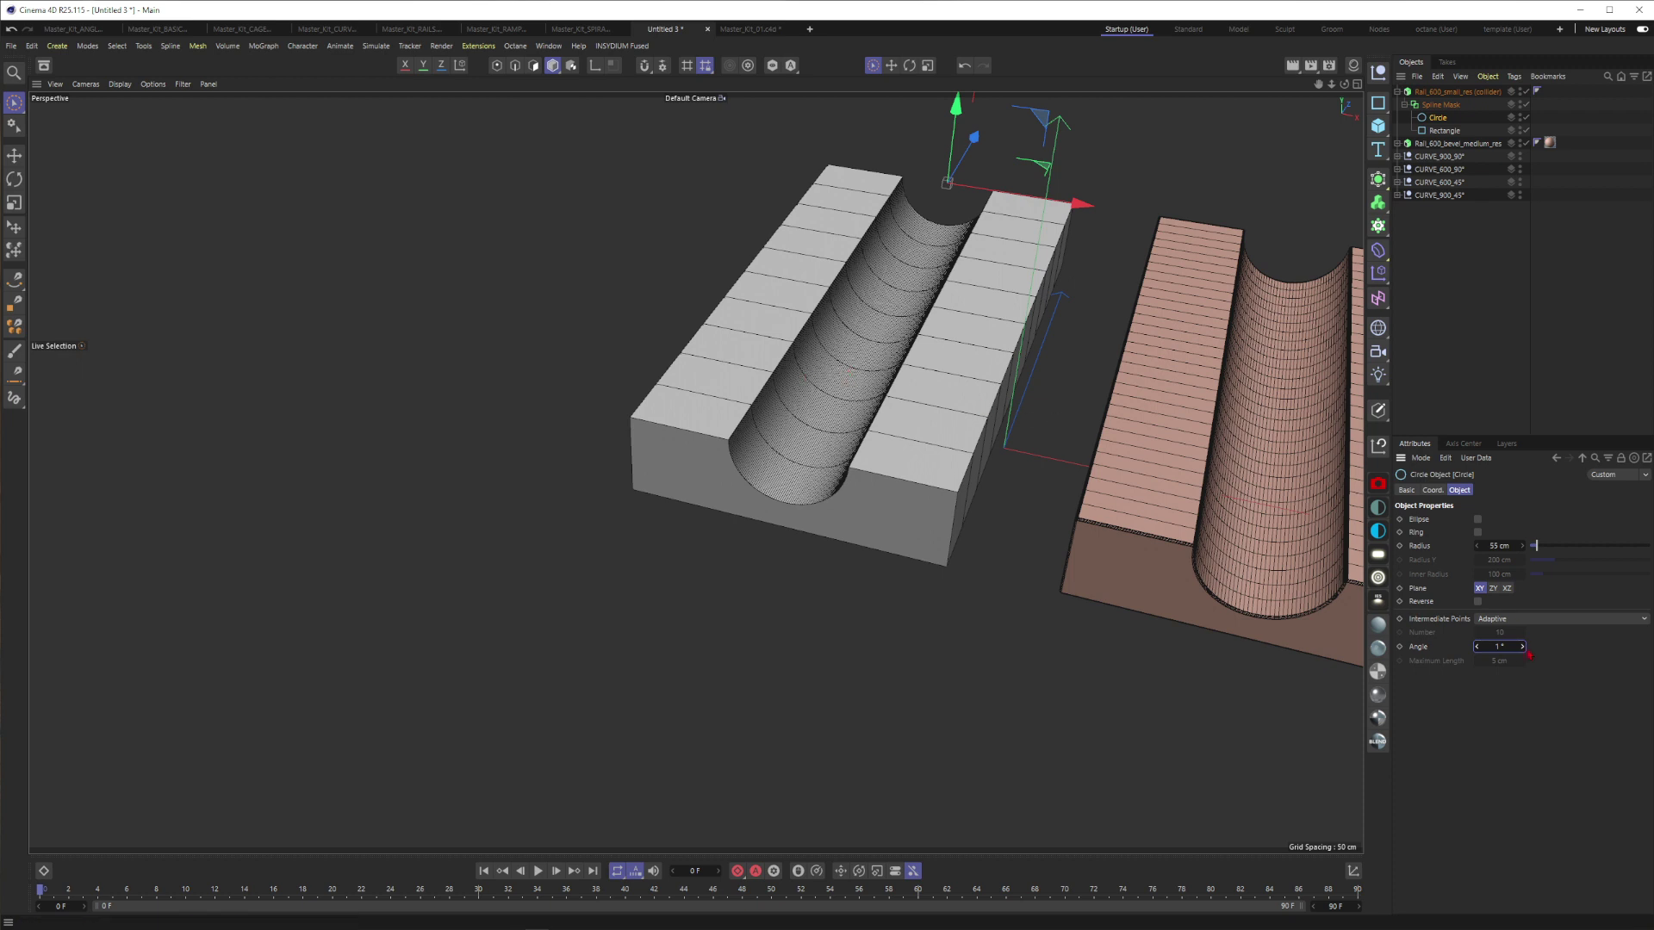
pyautogui.write('0')
pyautogui.press('Return')
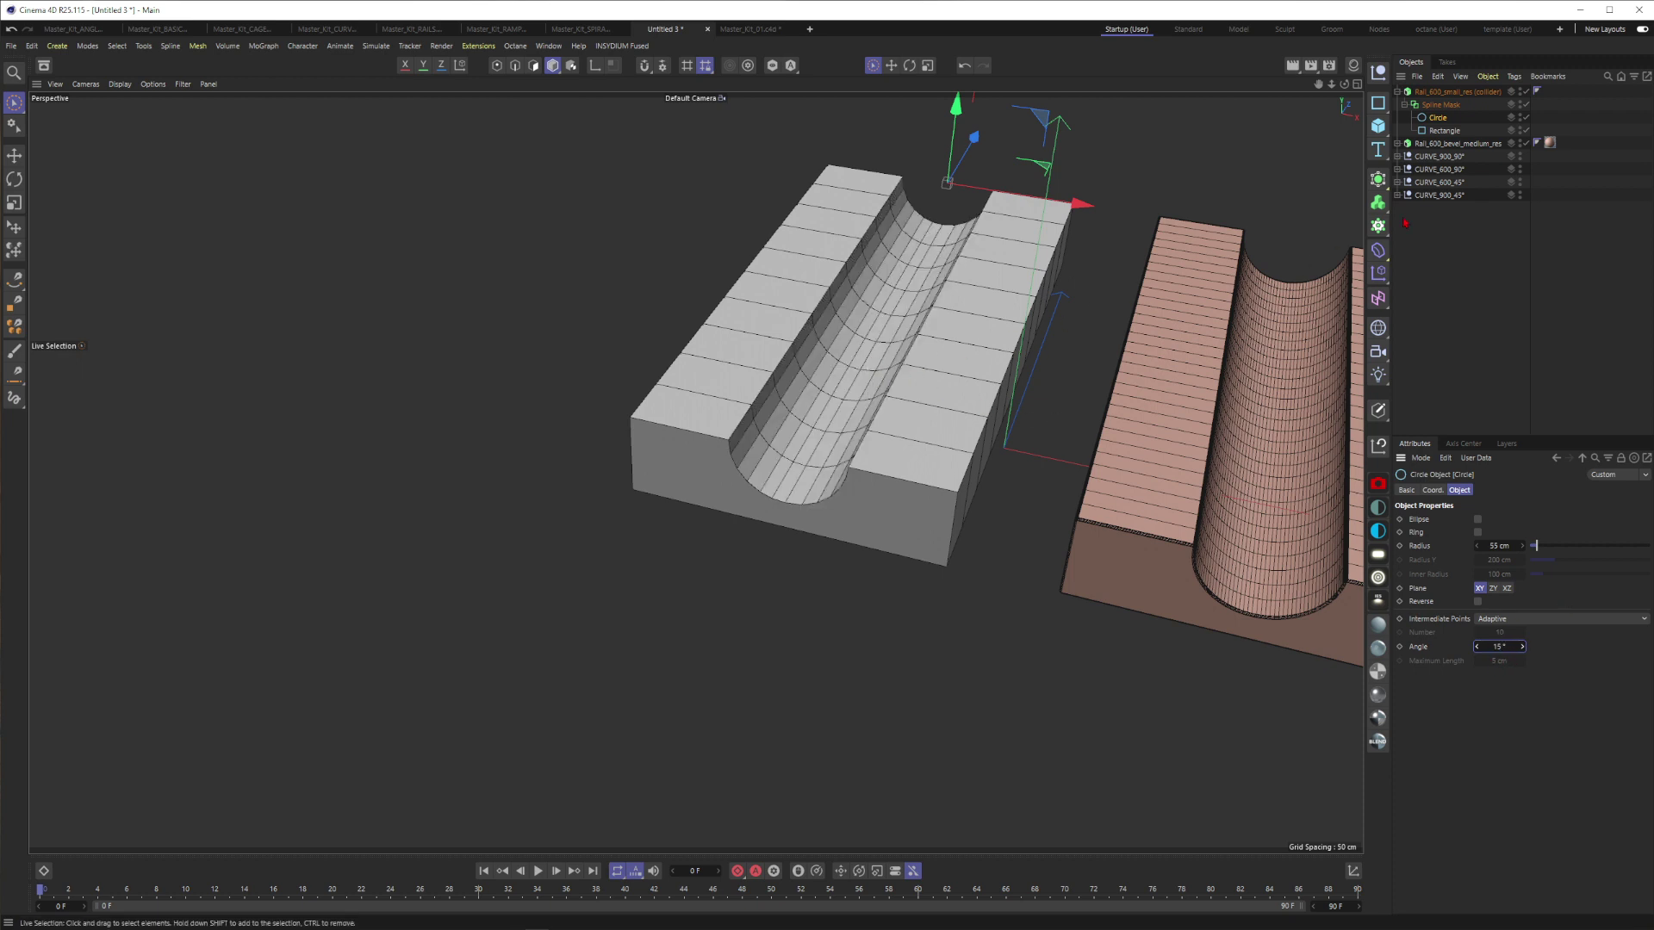
# Select the Rail_600_small_res (collider) extrude and set its Subdivision to 14.
pyautogui.click(1441, 105)
pyautogui.keyDown('alt'); pyautogui.moveTo(975, 277); pyautogui.dragTo(949, 281); pyautogui.keyUp('alt')
pyautogui.click(948, 280)
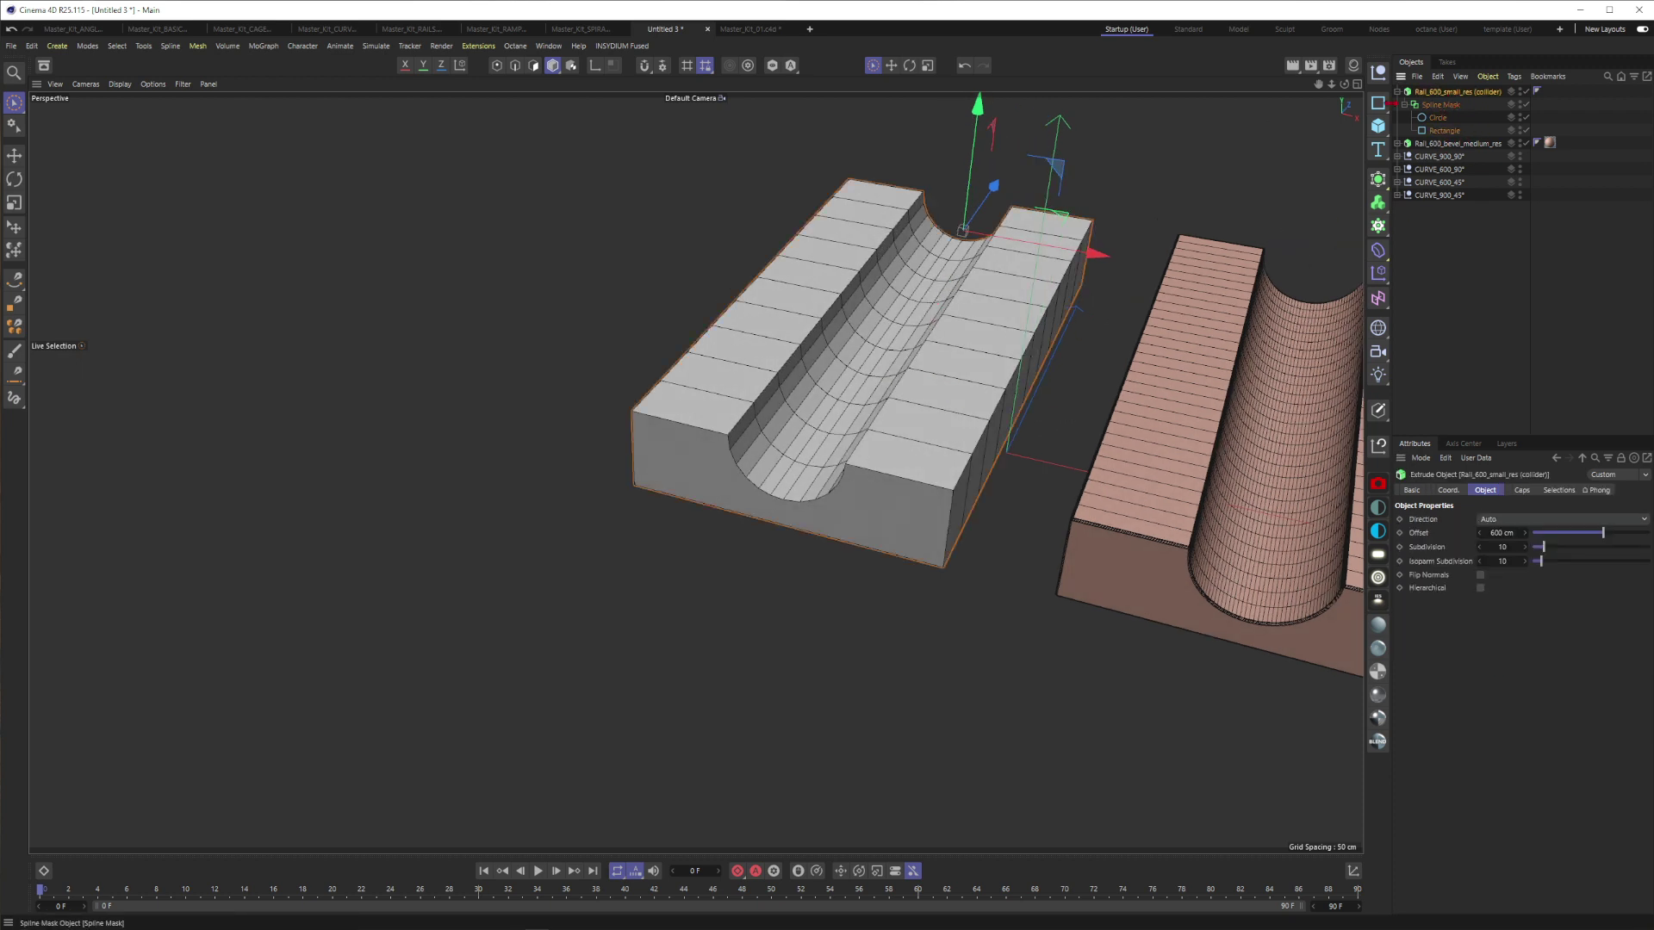
pyautogui.moveTo(1543, 547); pyautogui.dragTo(1549, 559)
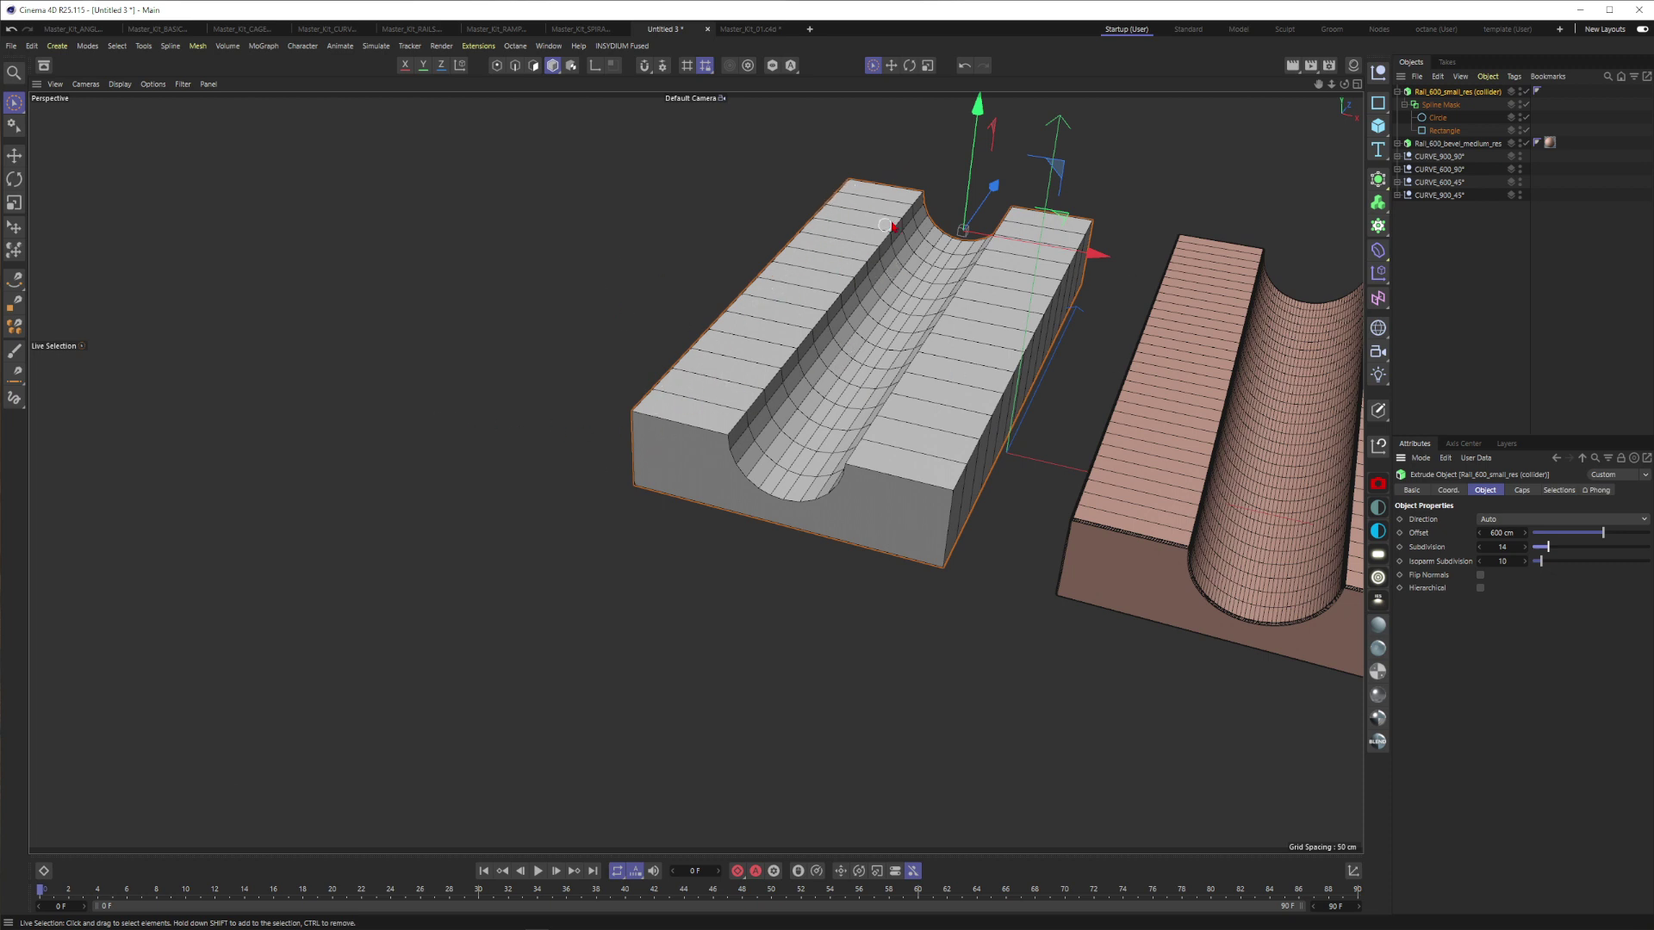
# Select Rail_600_bevel_medium_res, turn off the mesh lines and examine its bevelled edges and channel up close.
pyautogui.keyDown('alt'); pyautogui.moveTo(1070, 405); pyautogui.dragTo(741, 369, button='middle'); pyautogui.keyUp('alt')
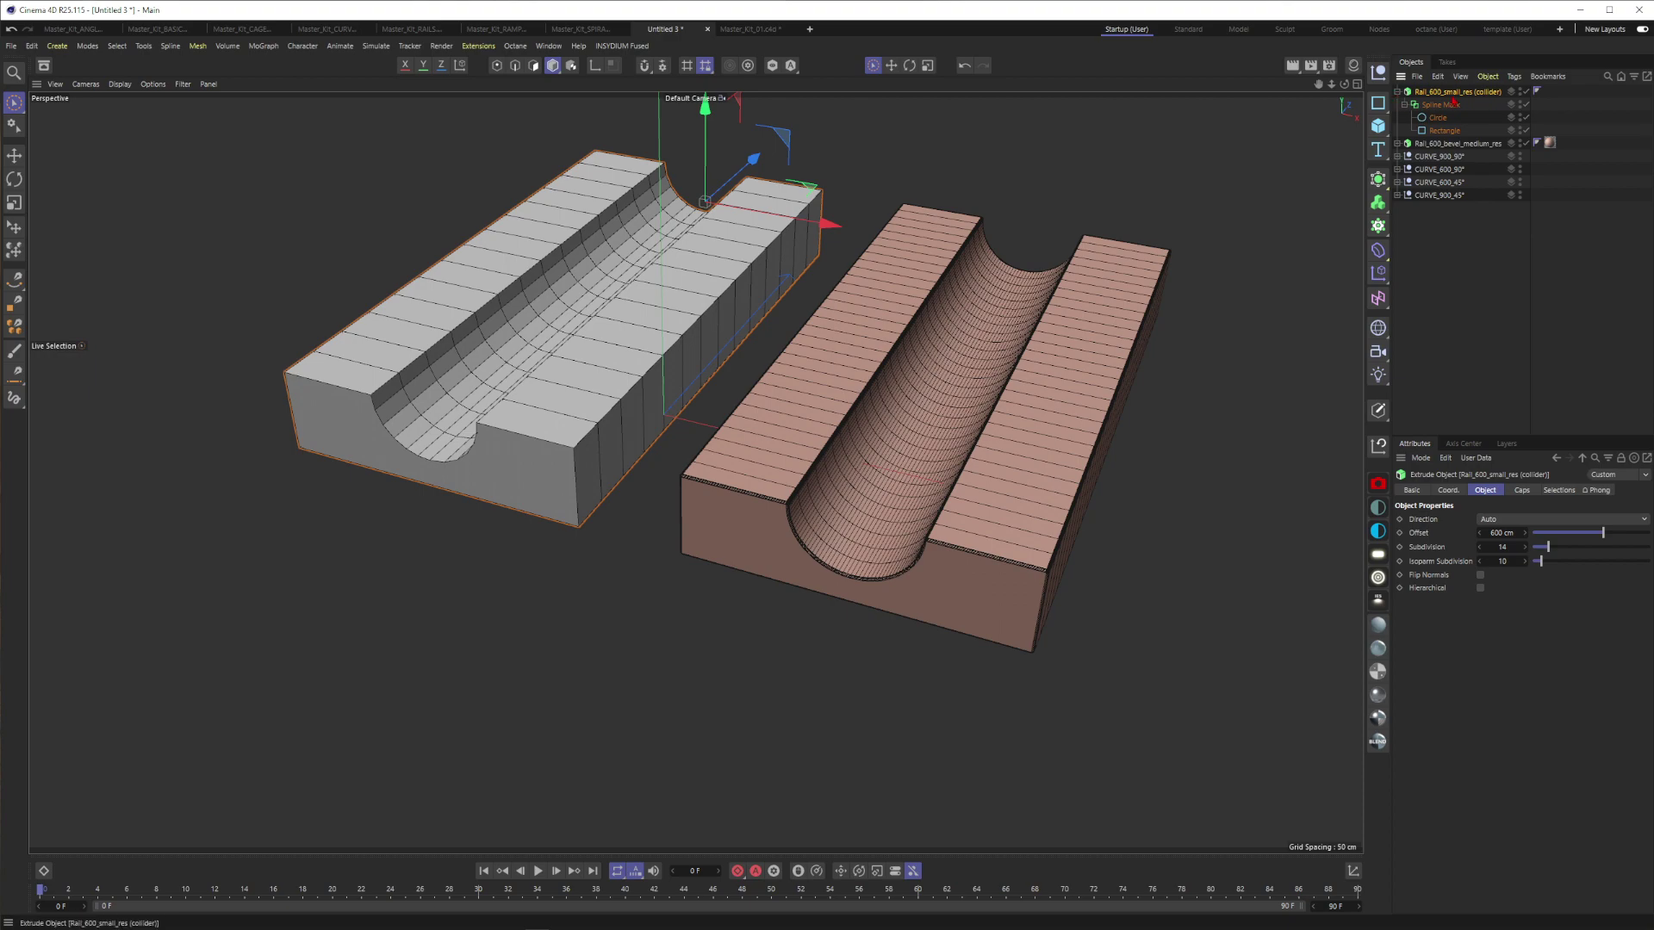
pyautogui.click(1025, 366)
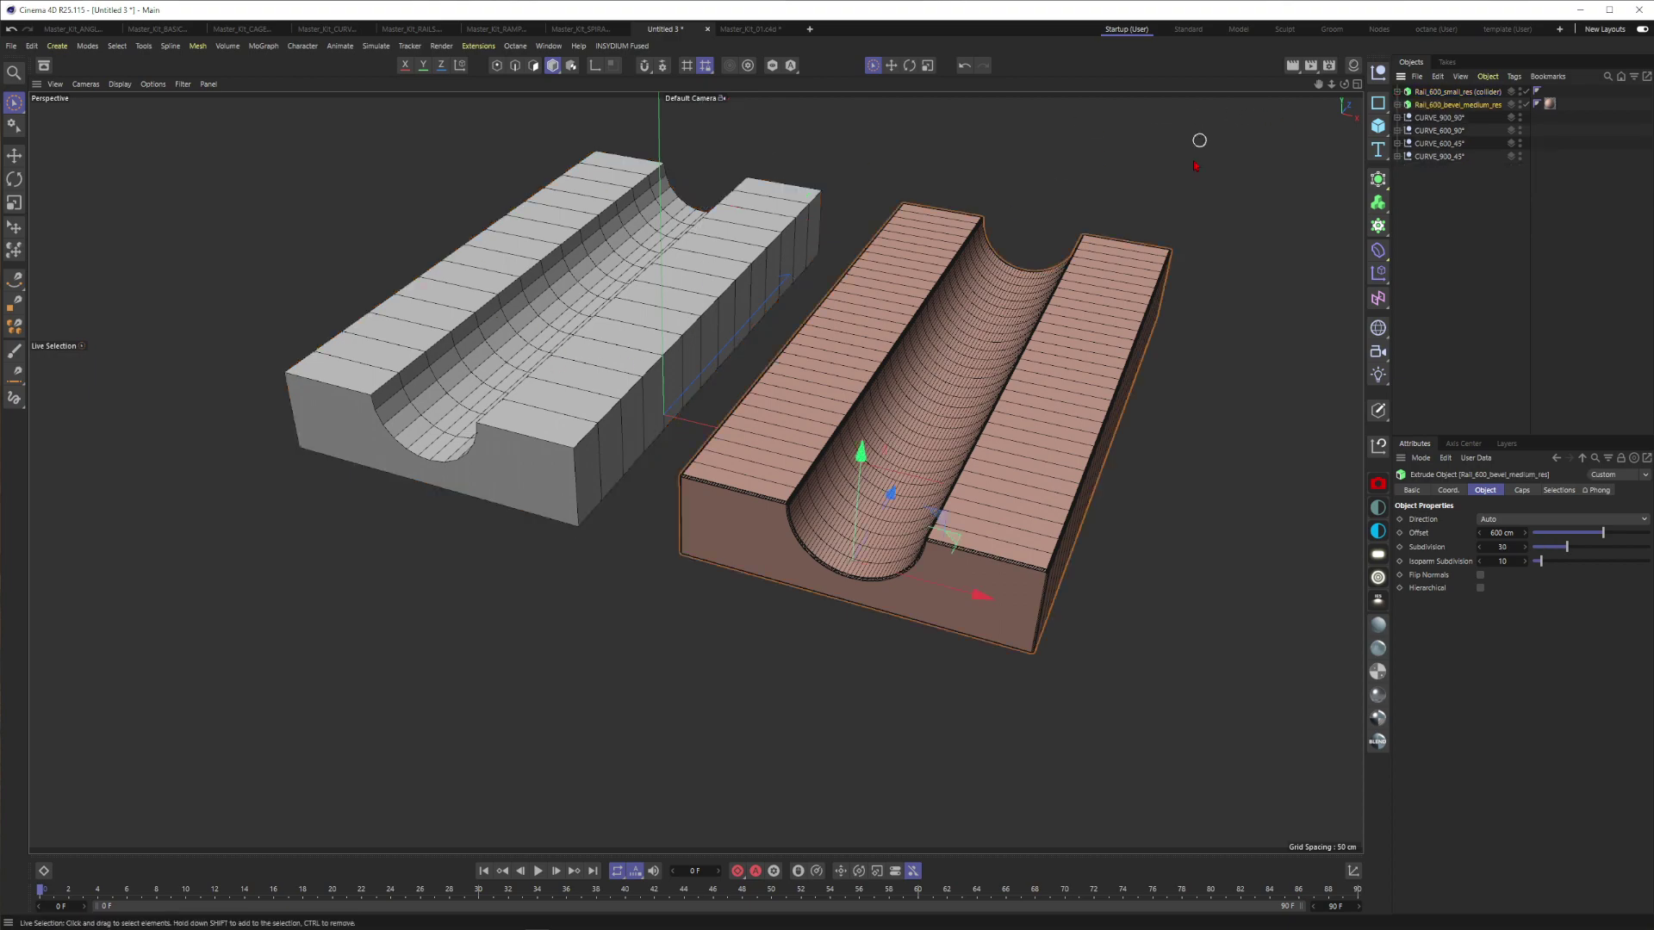
pyautogui.scroll(10, 997, 472)
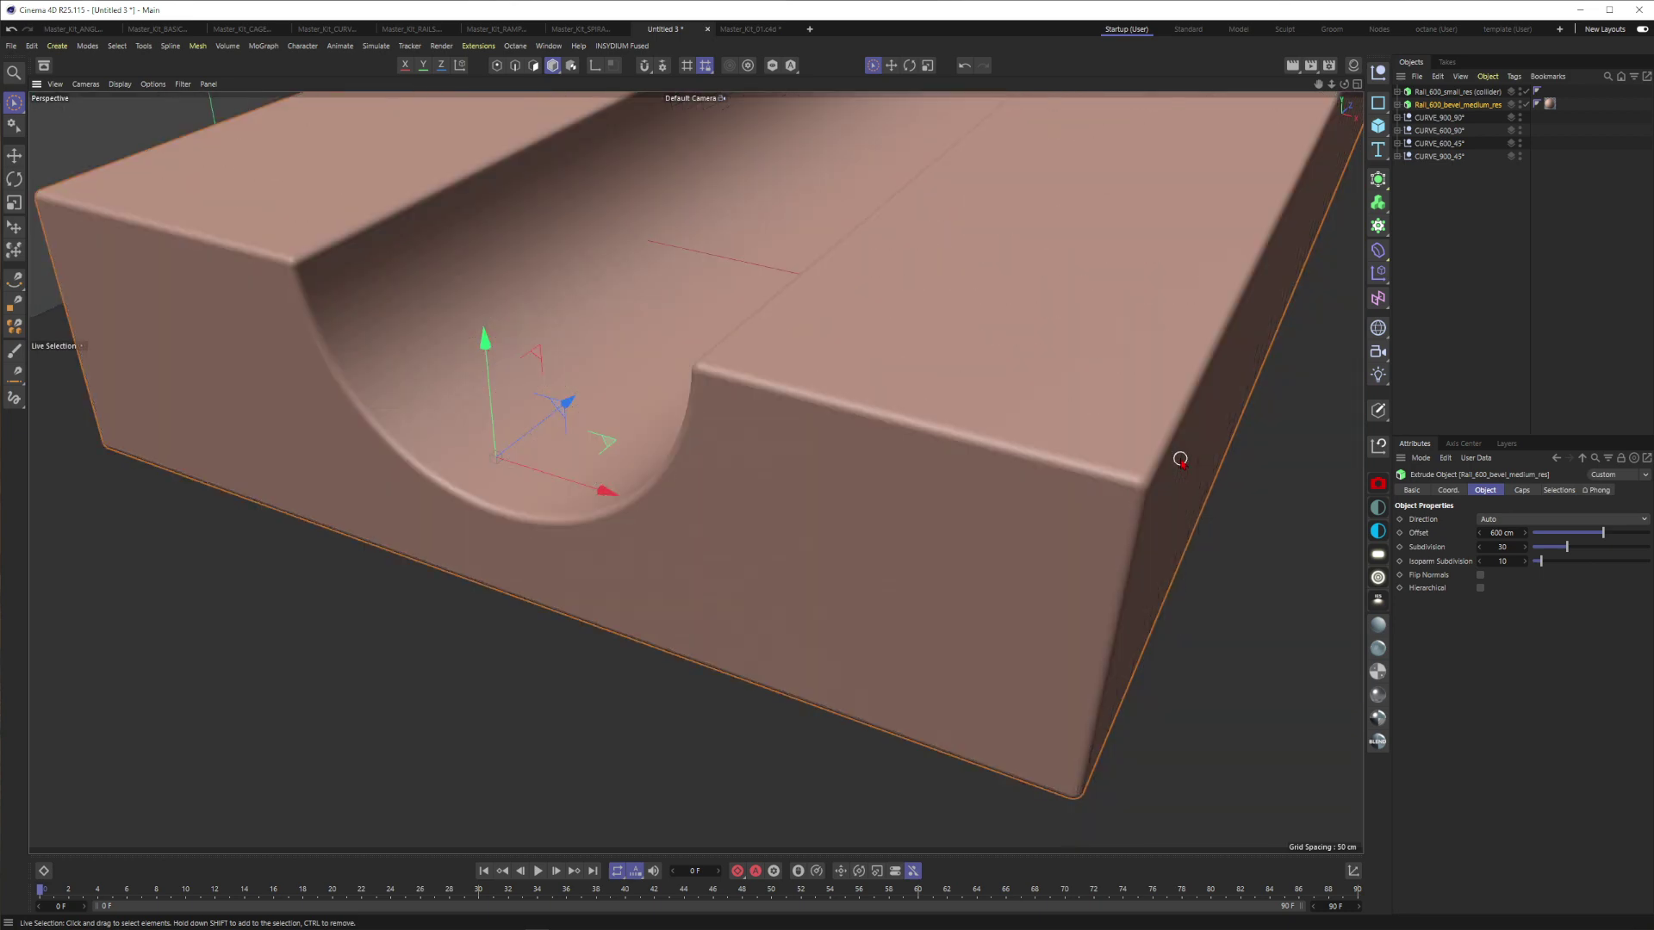
pyautogui.keyDown('alt'); pyautogui.moveTo(1115, 500); pyautogui.dragTo(1004, 512, button='right'); pyautogui.keyUp('alt')
pyautogui.keyDown('alt'); pyautogui.moveTo(1004, 512); pyautogui.dragTo(1134, 501); pyautogui.keyUp('alt')
pyautogui.keyDown('alt'); pyautogui.moveTo(1006, 478); pyautogui.dragTo(1132, 484); pyautogui.keyUp('alt')
pyautogui.moveTo(1048, 441)
pyautogui.keyDown('alt'); pyautogui.mouseDown()
pyautogui.moveTo(948, 448)
pyautogui.moveTo(1075, 505)
pyautogui.moveTo(620, 189)
pyautogui.moveTo(699, 399)
pyautogui.moveTo(686, 435)
pyautogui.mouseUp(); pyautogui.keyUp('alt')
pyautogui.moveTo(1150, 194)
pyautogui.keyDown('alt'); pyautogui.mouseDown()
pyautogui.moveTo(954, 379)
pyautogui.moveTo(930, 370)
pyautogui.moveTo(903, 489)
pyautogui.mouseUp(); pyautogui.keyUp('alt')
pyautogui.keyDown('alt'); pyautogui.moveTo(904, 489); pyautogui.dragTo(1154, 289, button='right'); pyautogui.keyUp('alt')
# Expand Rail_600_bevel_medium_res, open its cap settings, try a different bevel size and undo that change.
pyautogui.click(1397, 104)
pyautogui.click(1521, 490)
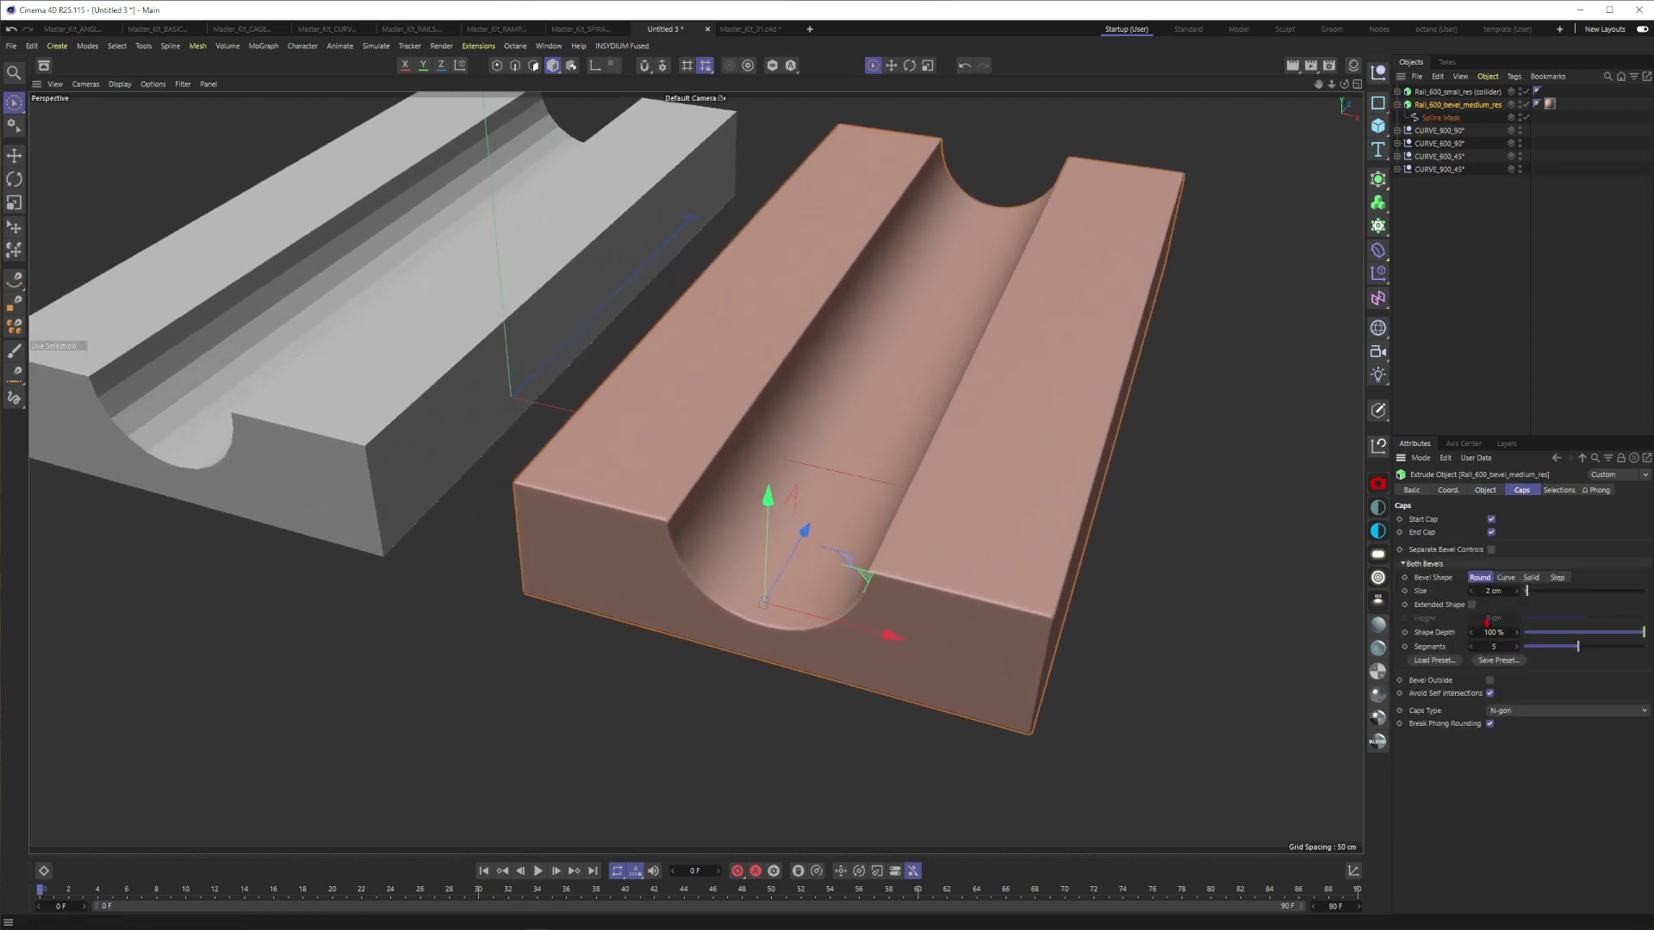
pyautogui.moveTo(1532, 599); pyautogui.dragTo(1532, 594)
pyautogui.hotkey('ctrl', 'z')
# Disable the Rail_600_bevel_medium_res extrude to view its Spline Mask profile alone, and re-enable it.
pyautogui.click(1447, 119)
pyautogui.click(1526, 105)
pyautogui.keyDown('alt'); pyautogui.moveTo(950, 631); pyautogui.dragTo(1078, 373); pyautogui.keyUp('alt')
pyautogui.press('q')
pyautogui.keyDown('alt'); pyautogui.moveTo(1078, 372); pyautogui.dragTo(1014, 399, button='right'); pyautogui.keyUp('alt')
pyautogui.scroll(-5, 1015, 399)
# Select Rail_600_bevel_medium_res and set its extrude Offset to 1000 cm.
pyautogui.click(961, 310)
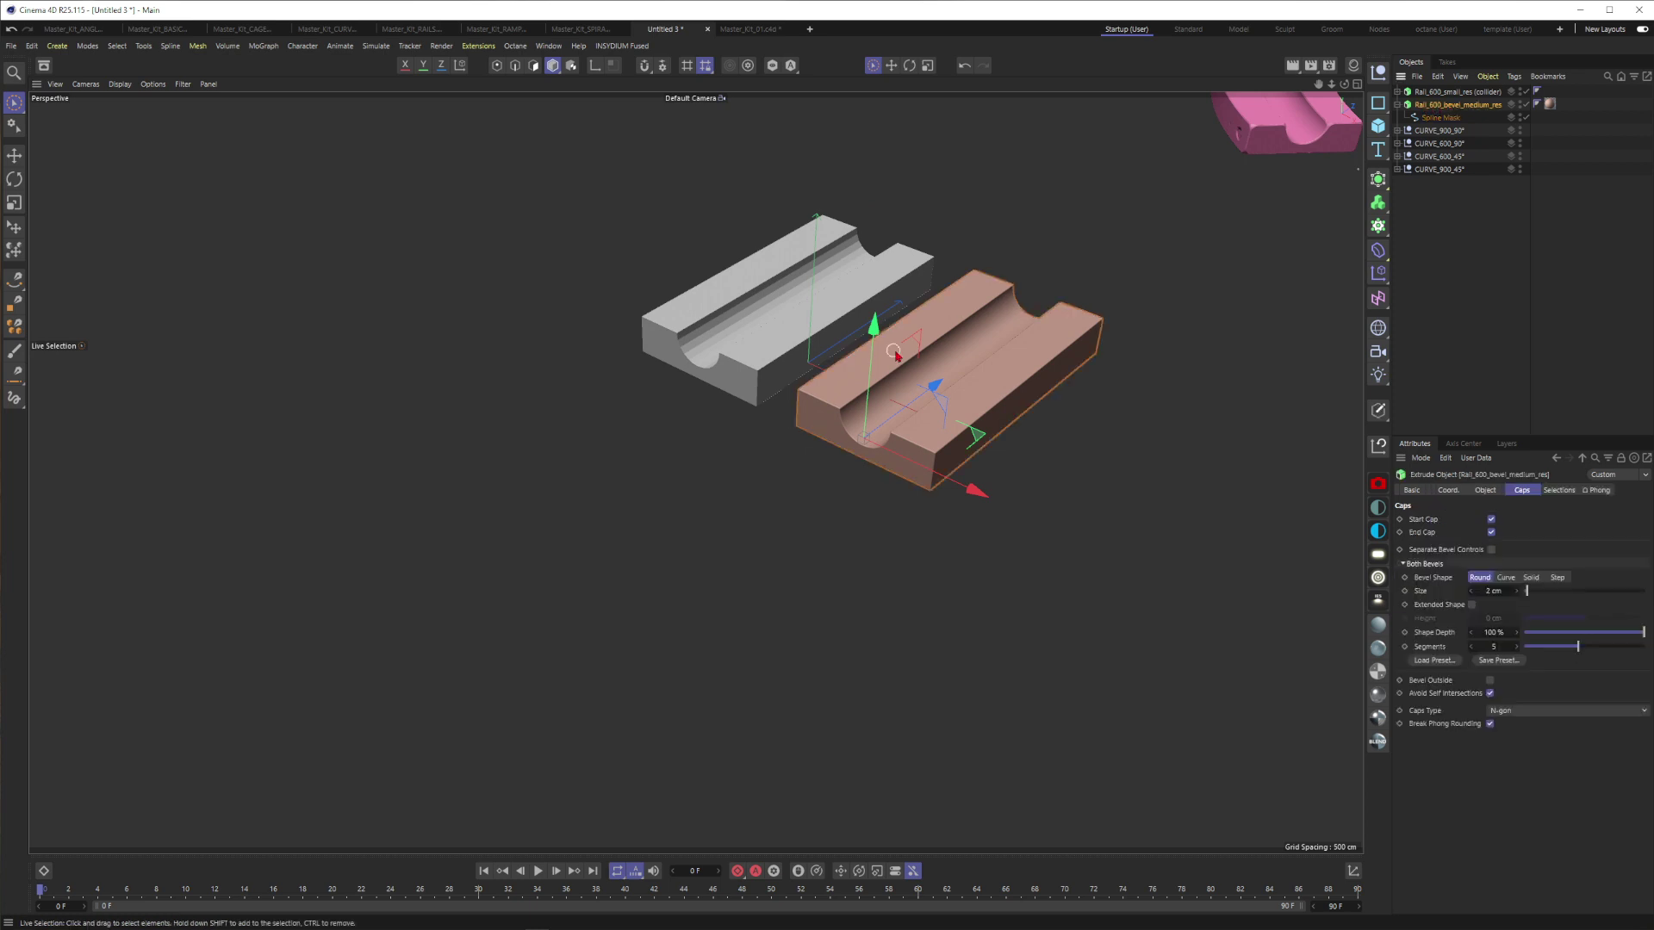
pyautogui.scroll(-5, 1031, 295)
pyautogui.scroll(5, 1025, 309)
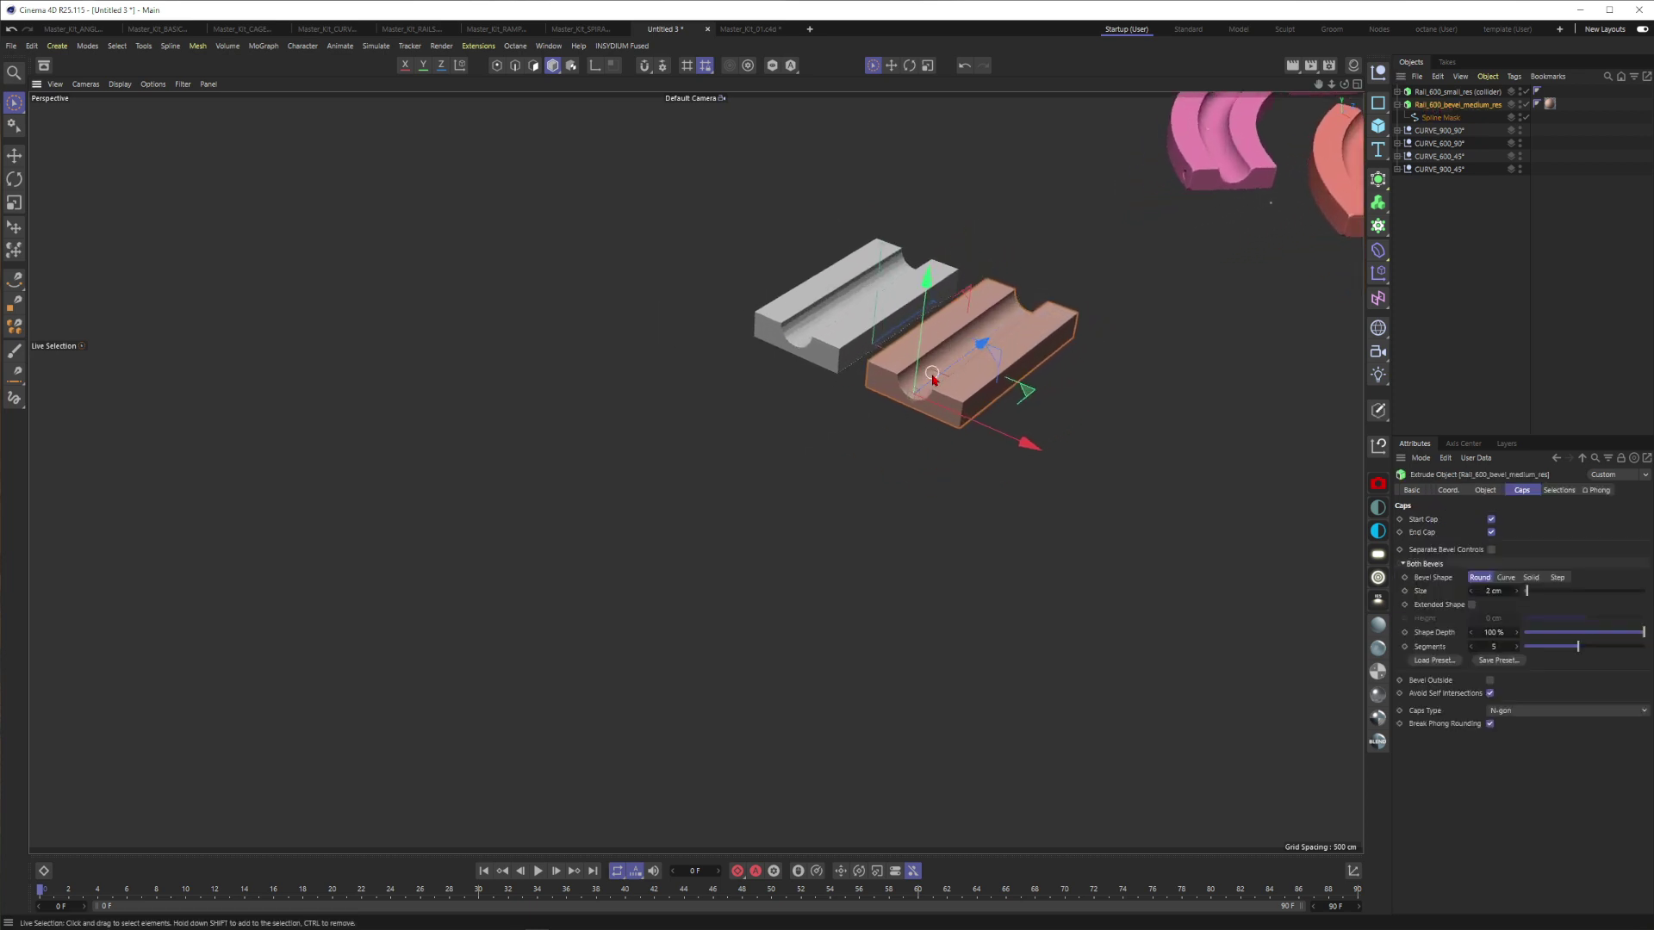
pyautogui.click(1485, 490)
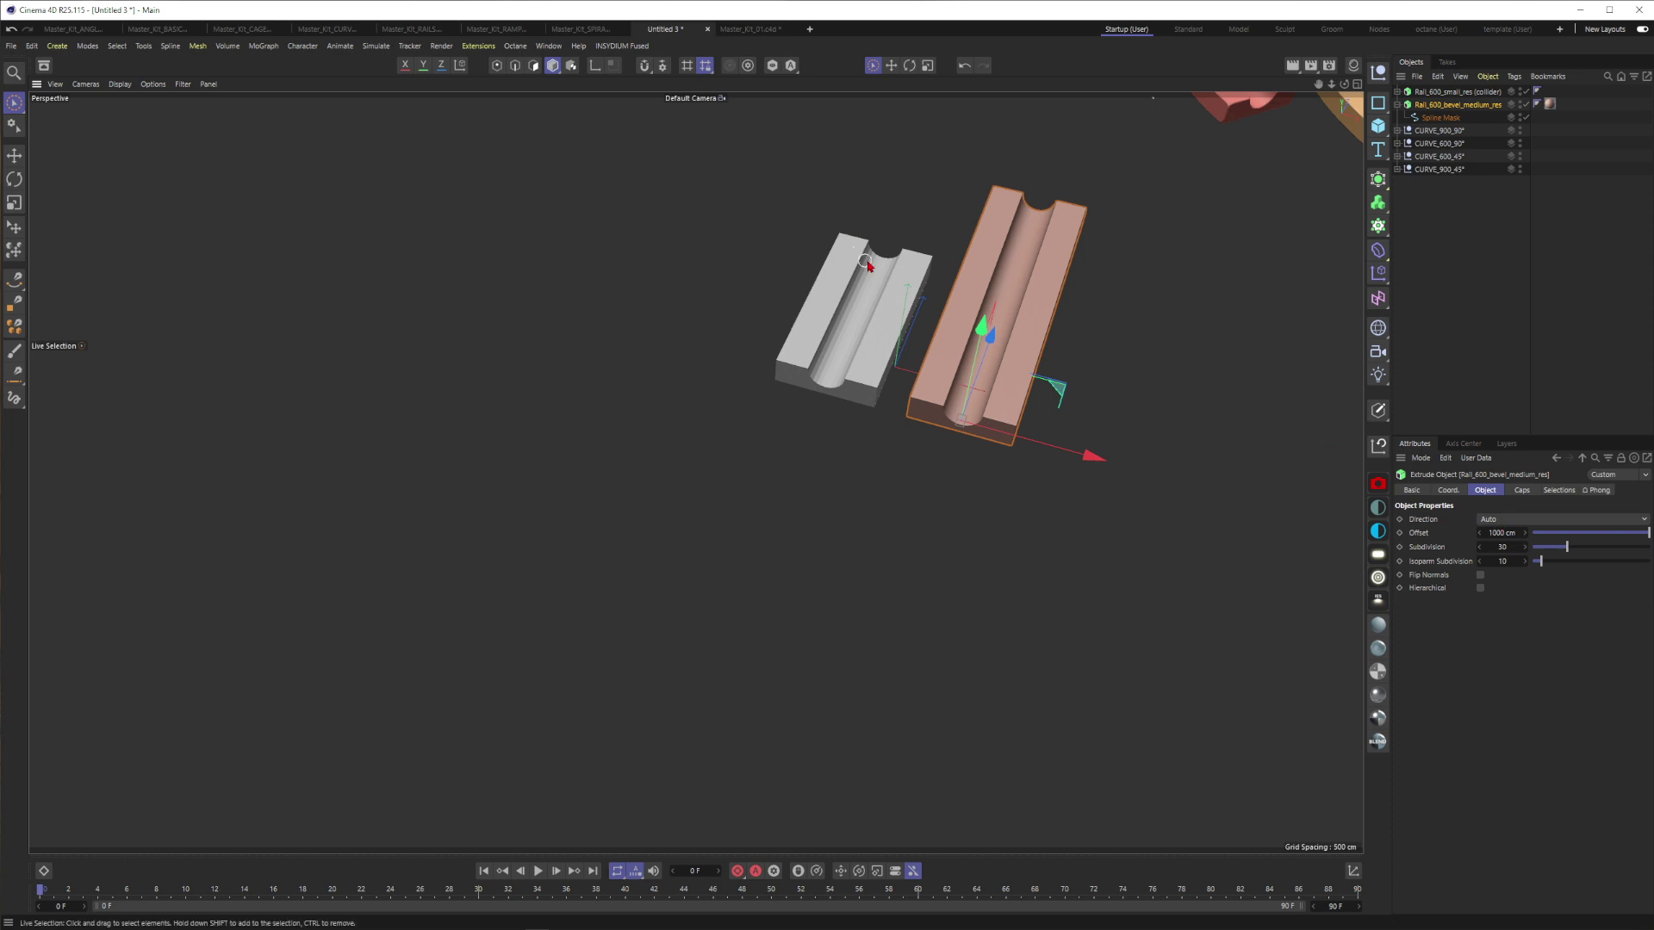
# Set the extrude Offset of Rail_600_small_res (collider) to 1000 cm.
pyautogui.keyDown('alt'); pyautogui.moveTo(743, 433); pyautogui.dragTo(695, 472, button='middle'); pyautogui.keyUp('alt')
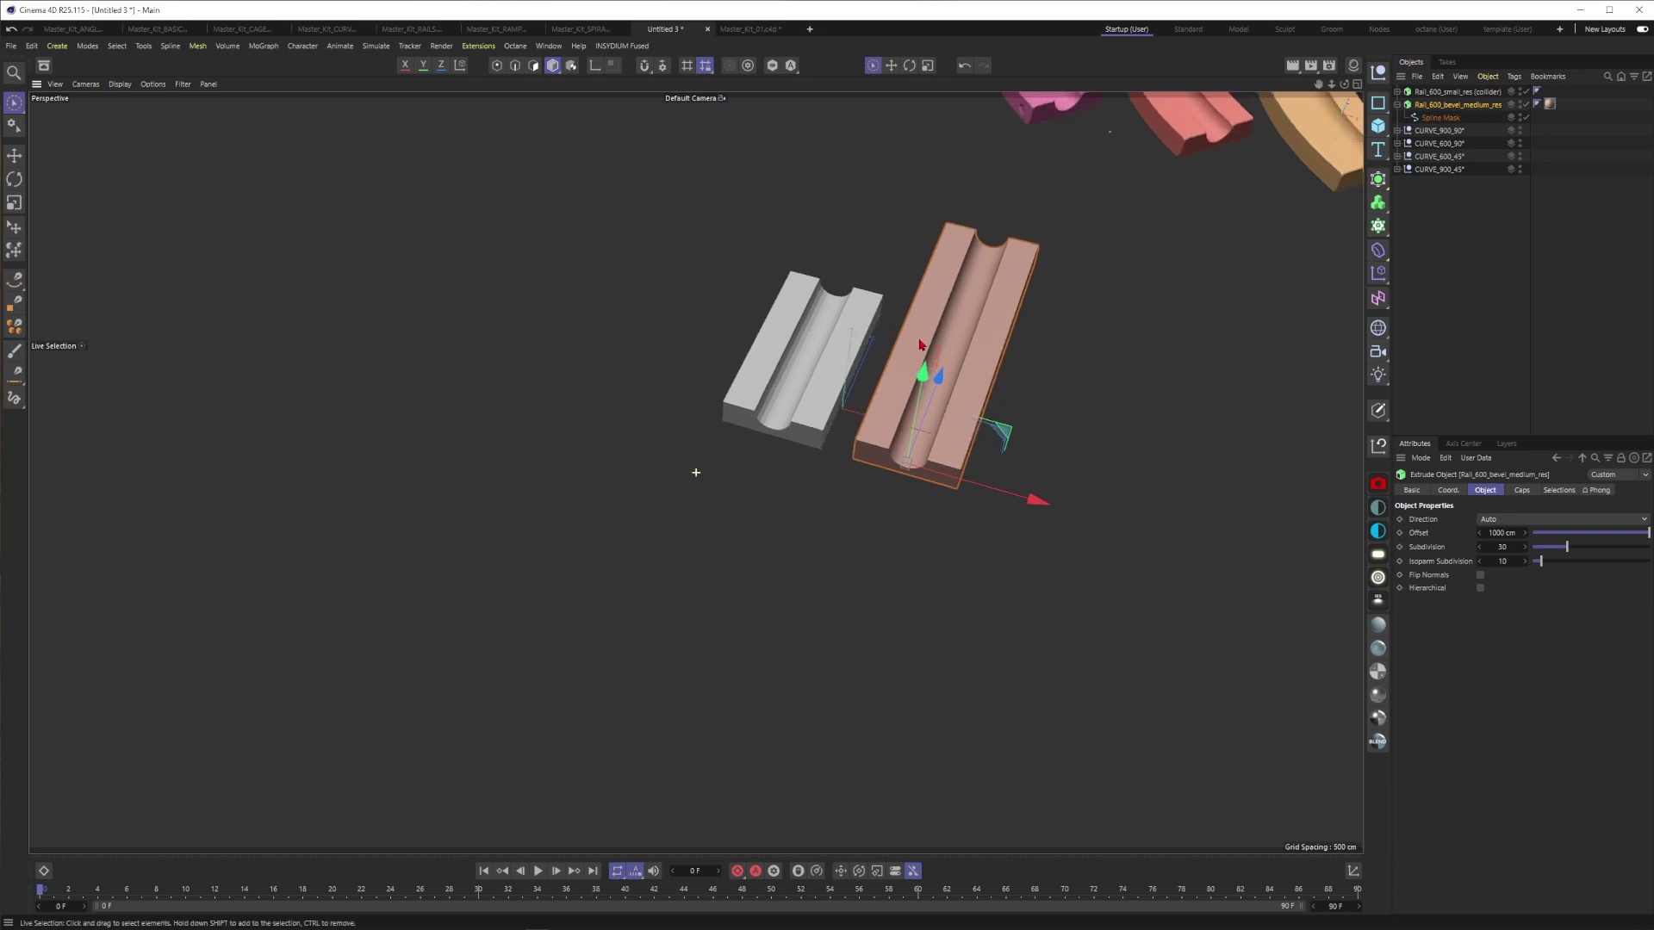
pyautogui.keyDown('alt'); pyautogui.moveTo(938, 372); pyautogui.dragTo(926, 340); pyautogui.keyUp('alt')
pyautogui.click(844, 338)
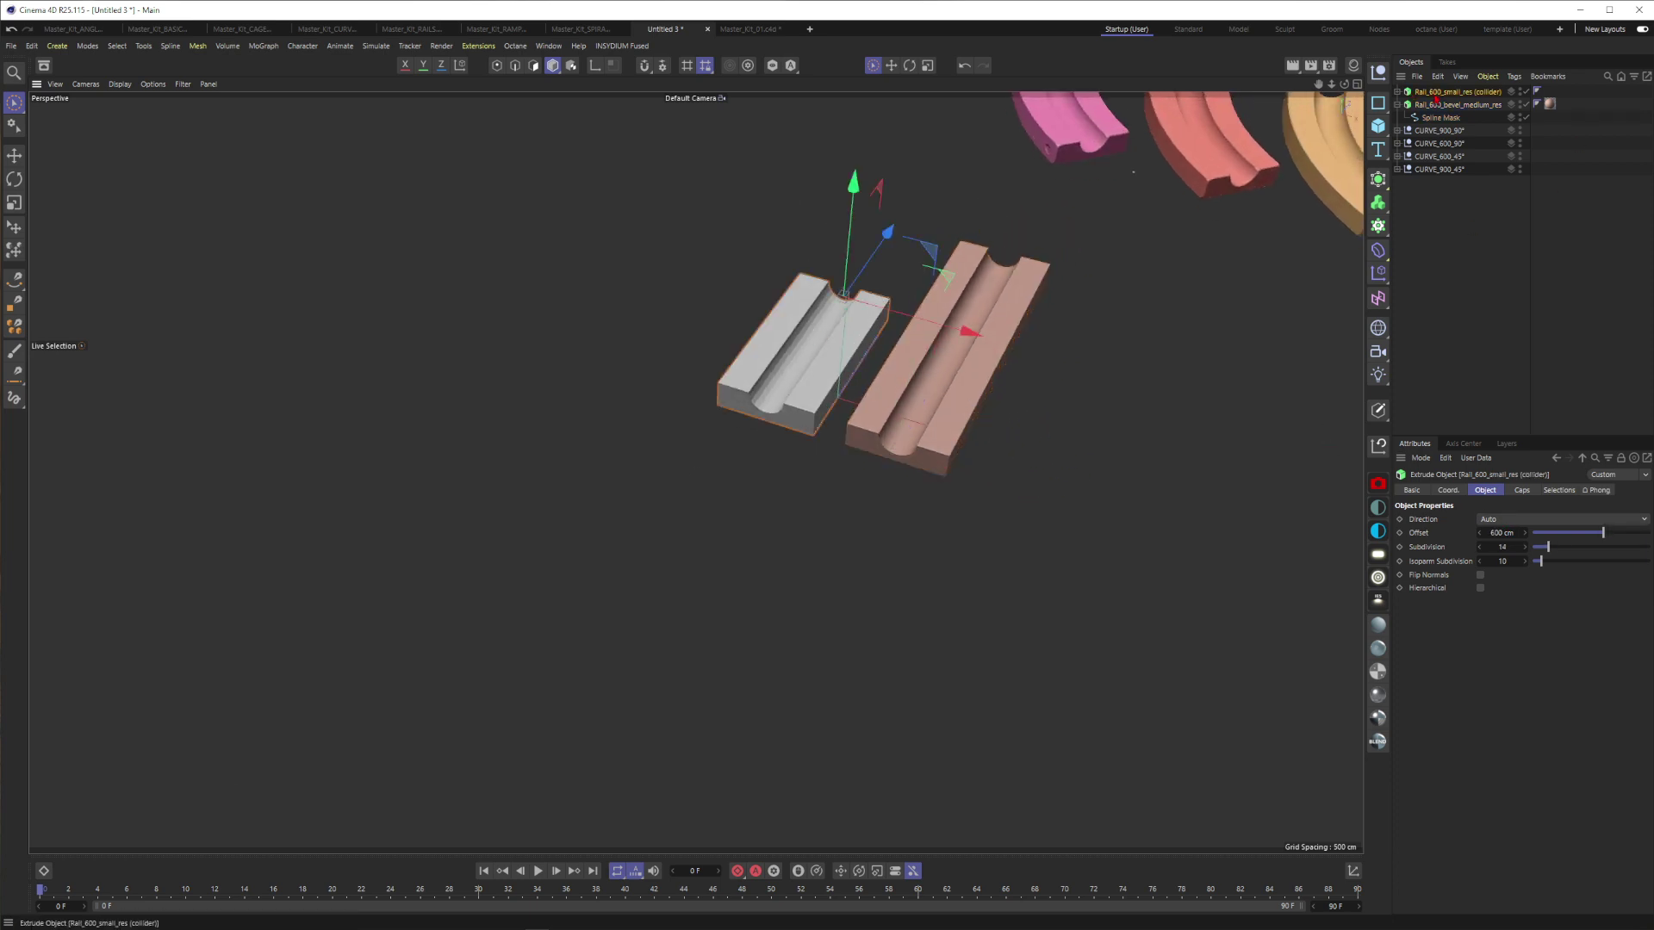
pyautogui.write('1000')
pyautogui.press('Return')
pyautogui.keyDown('alt'); pyautogui.moveTo(1264, 324); pyautogui.dragTo(1221, 367, button='middle'); pyautogui.keyUp('alt')
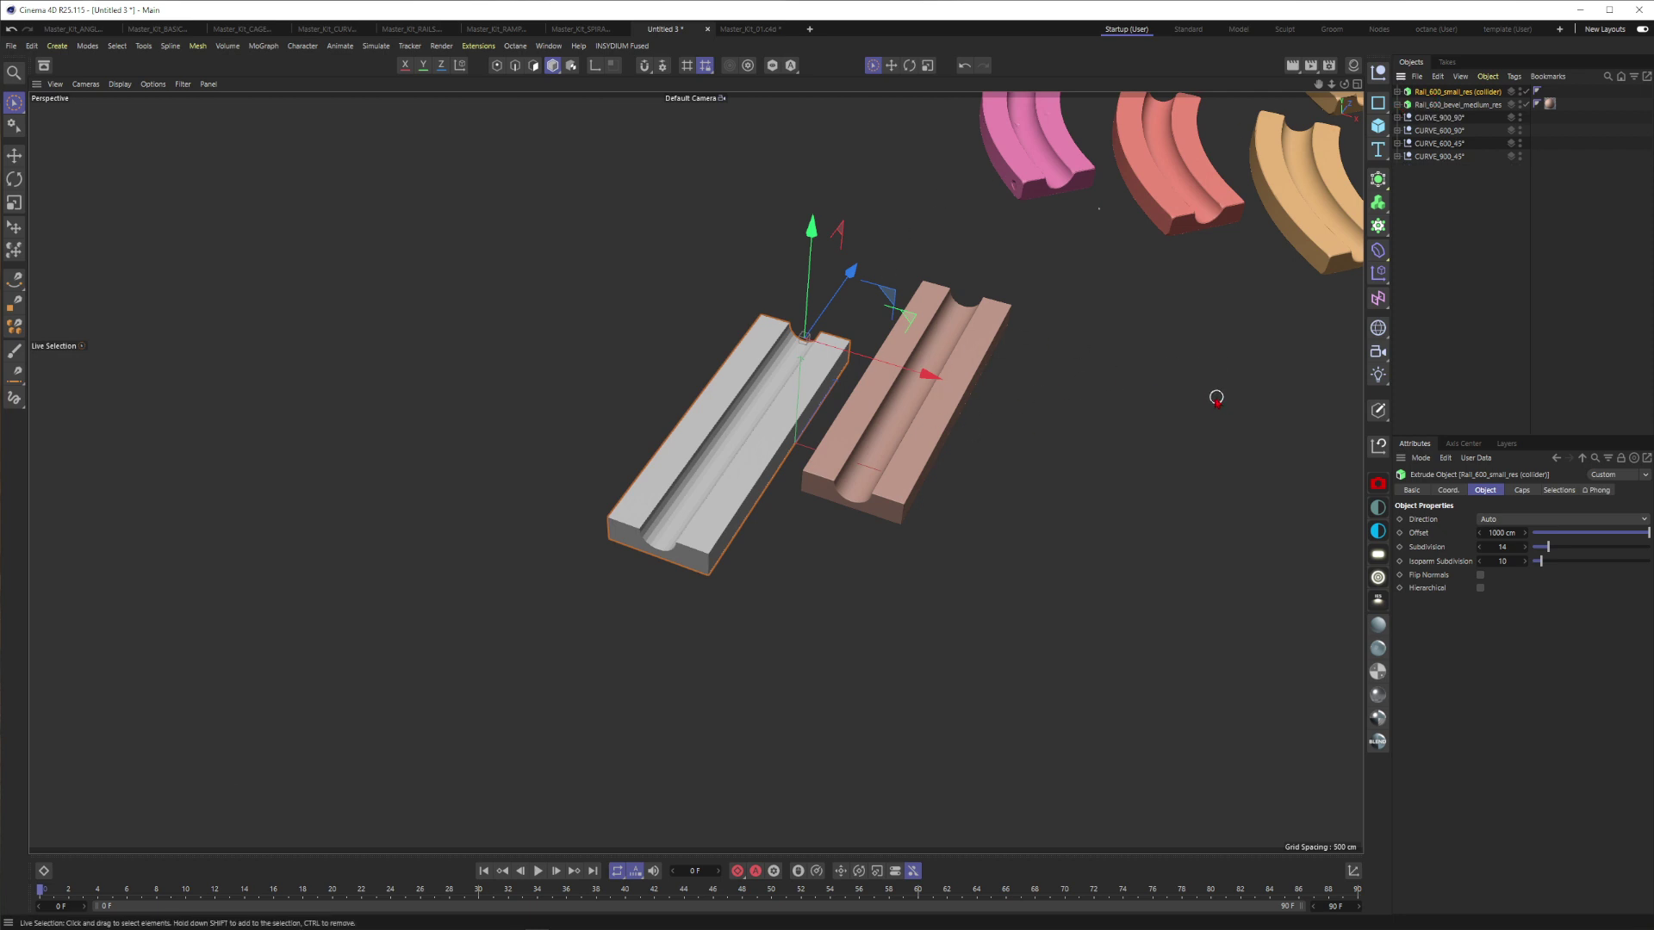
# Convert both straight rail extrudes into polygon objects, leaving no child objects under them.
pyautogui.click(1409, 106)
pyautogui.click(1397, 105)
pyautogui.moveTo(1456, 118); pyautogui.dragTo(1454, 99)
pyautogui.click(1447, 118)
pyautogui.press('Delete')
pyautogui.click(1448, 106)
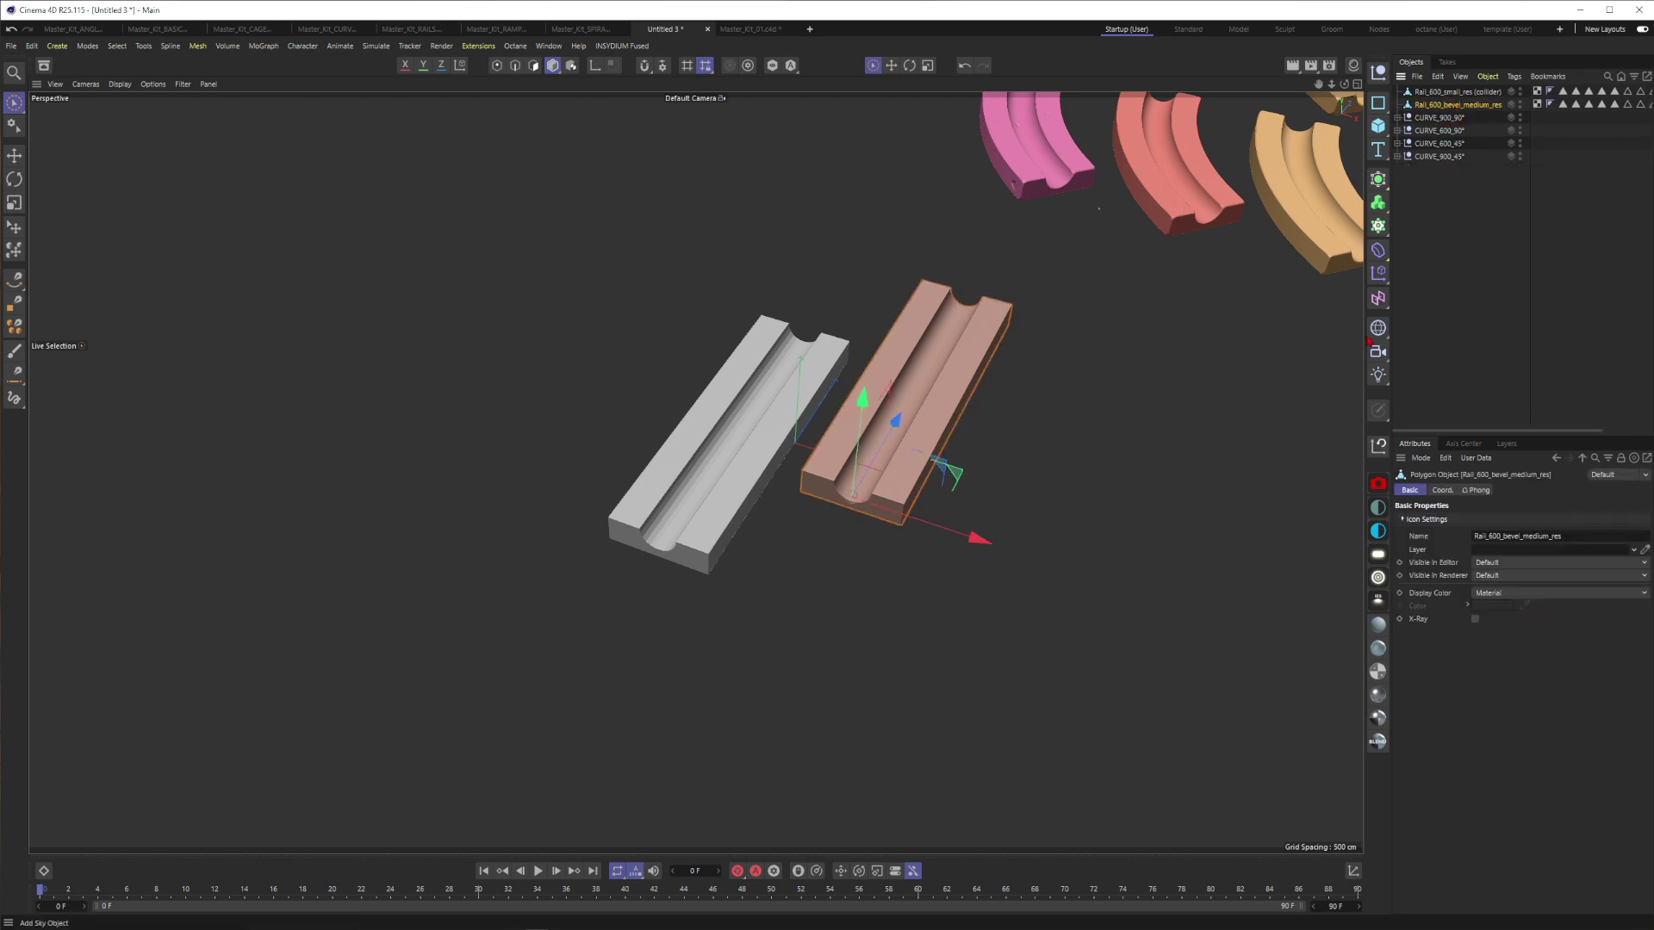
# Delete all the selection tags from both straight rails, resizing the object list to show tags and full names.
pyautogui.moveTo(1530, 302); pyautogui.dragTo(1266, 266)
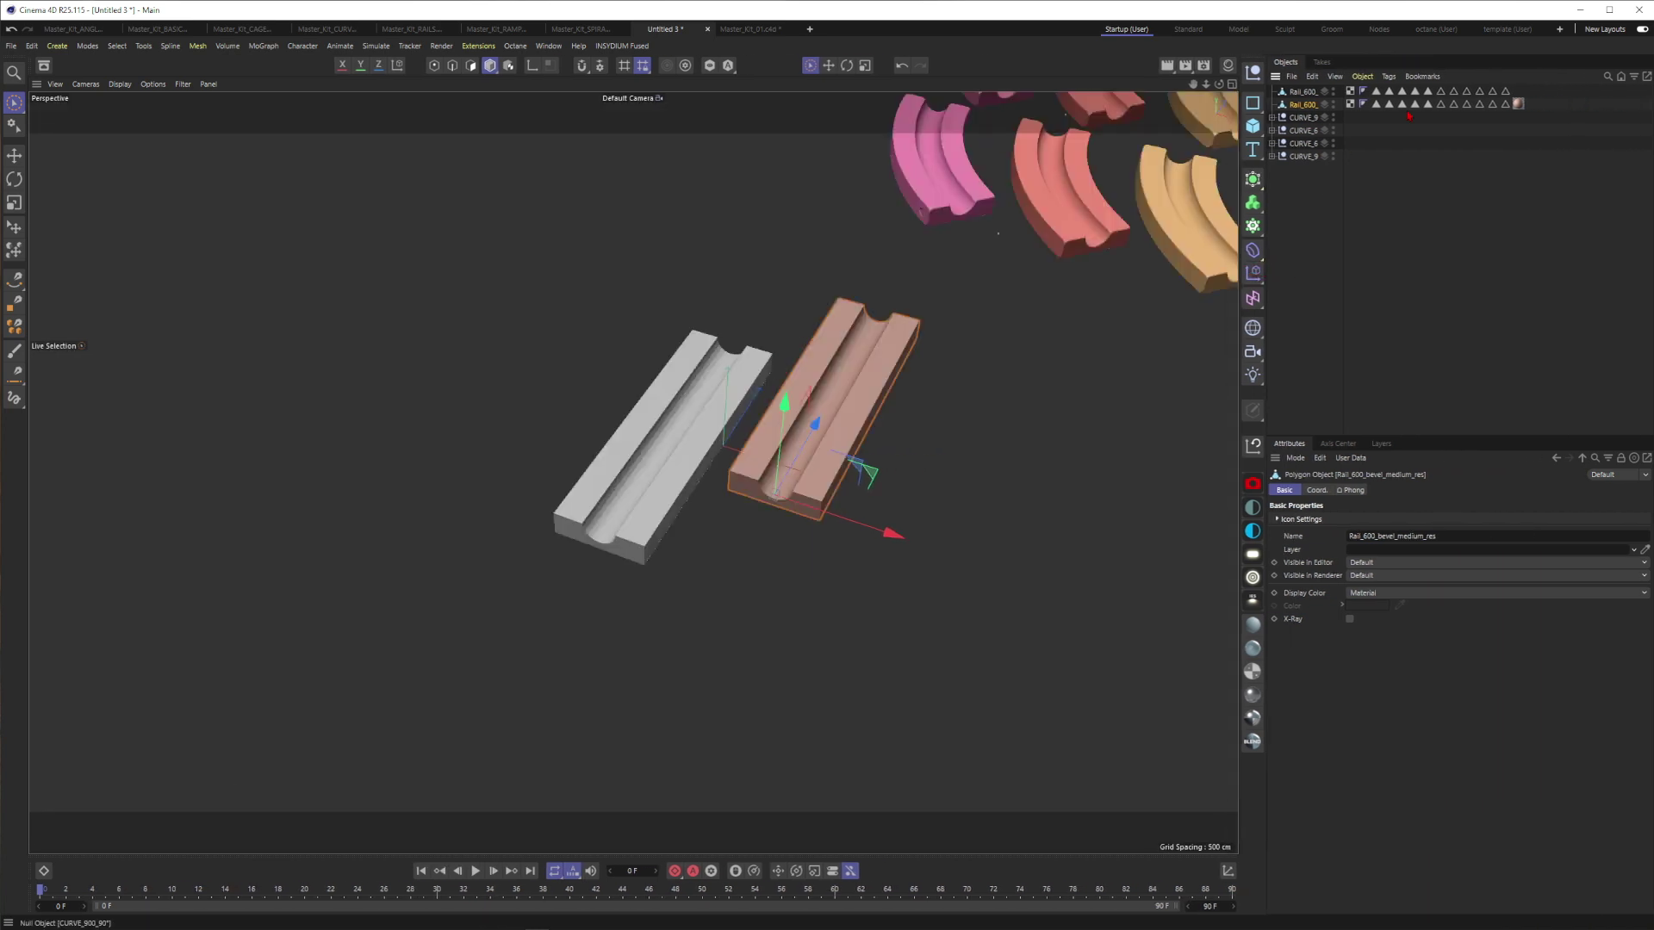
pyautogui.click(1377, 91)
pyautogui.keyDown('shift'); pyautogui.click(1507, 106); pyautogui.keyUp('shift')
pyautogui.press('Delete')
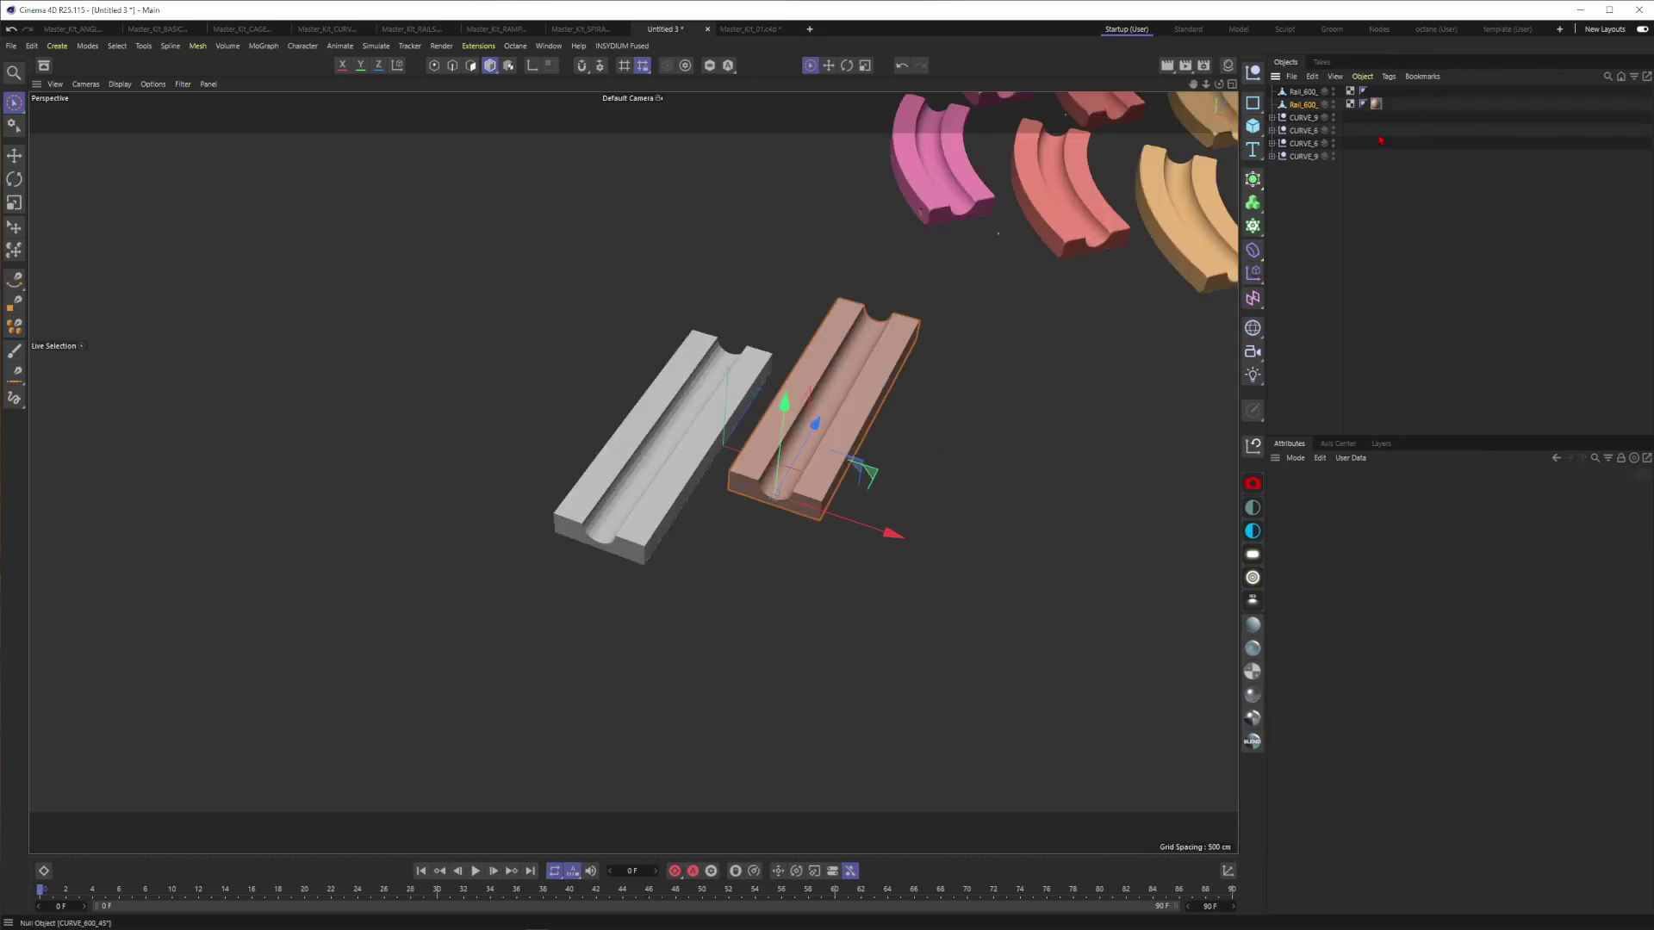
pyautogui.moveTo(1344, 197); pyautogui.dragTo(1405, 198)
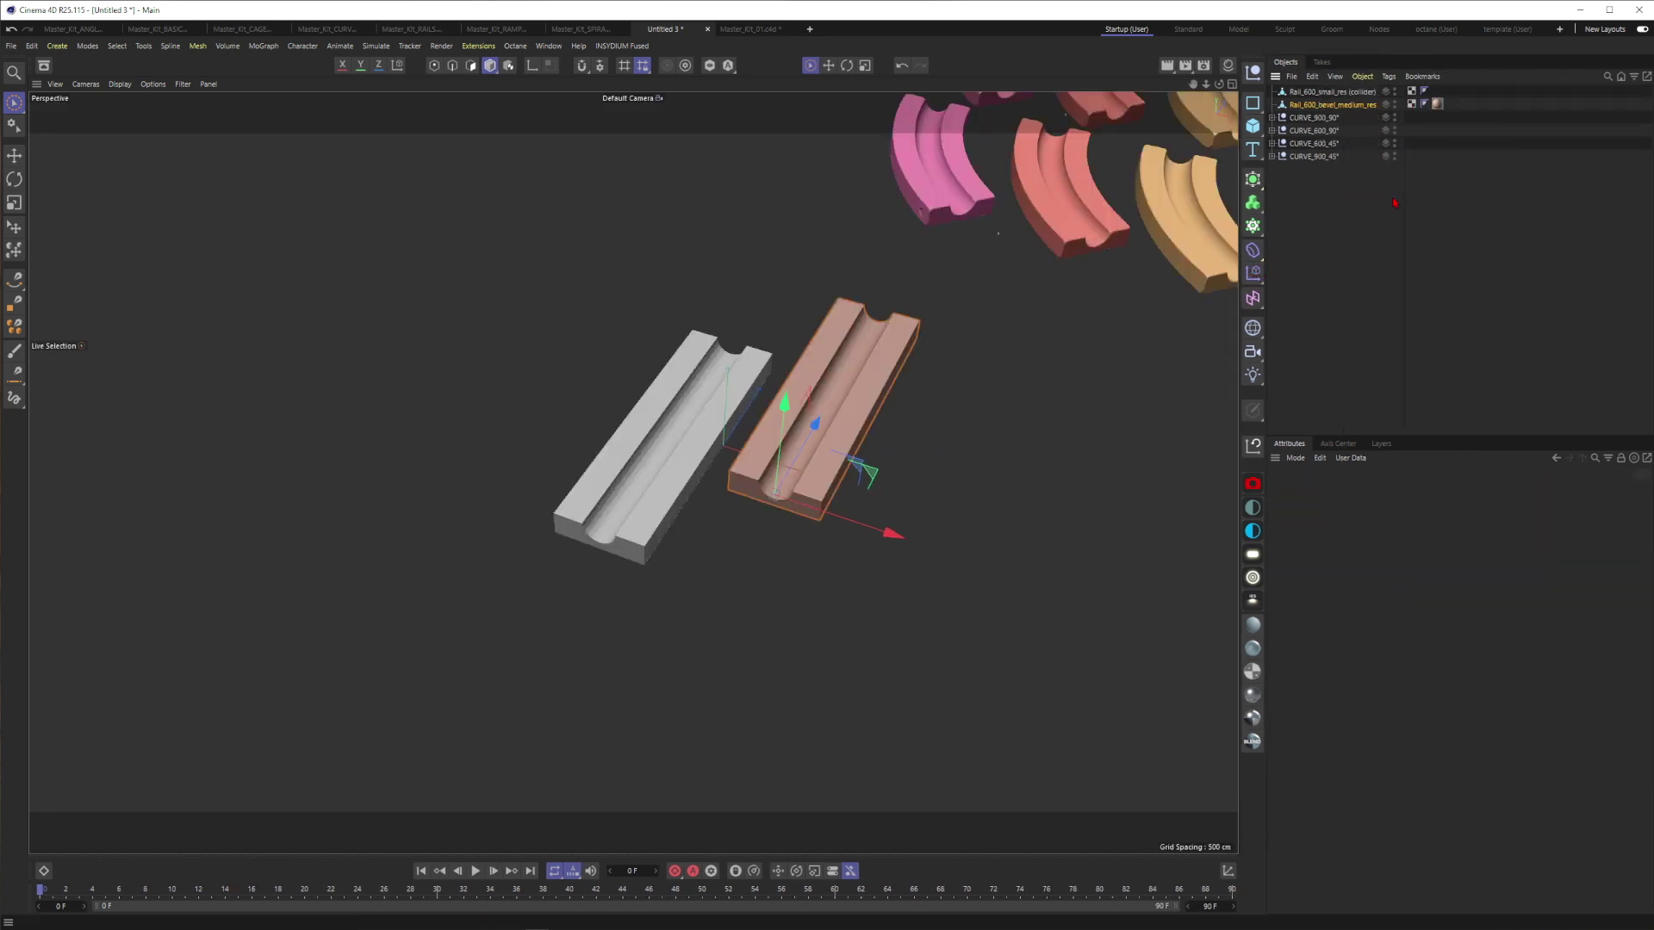
# Make Rail_600_small_res (collider) a child of Rail_600_bevel_medium_res.
pyautogui.click(710, 460)
pyautogui.click(768, 404)
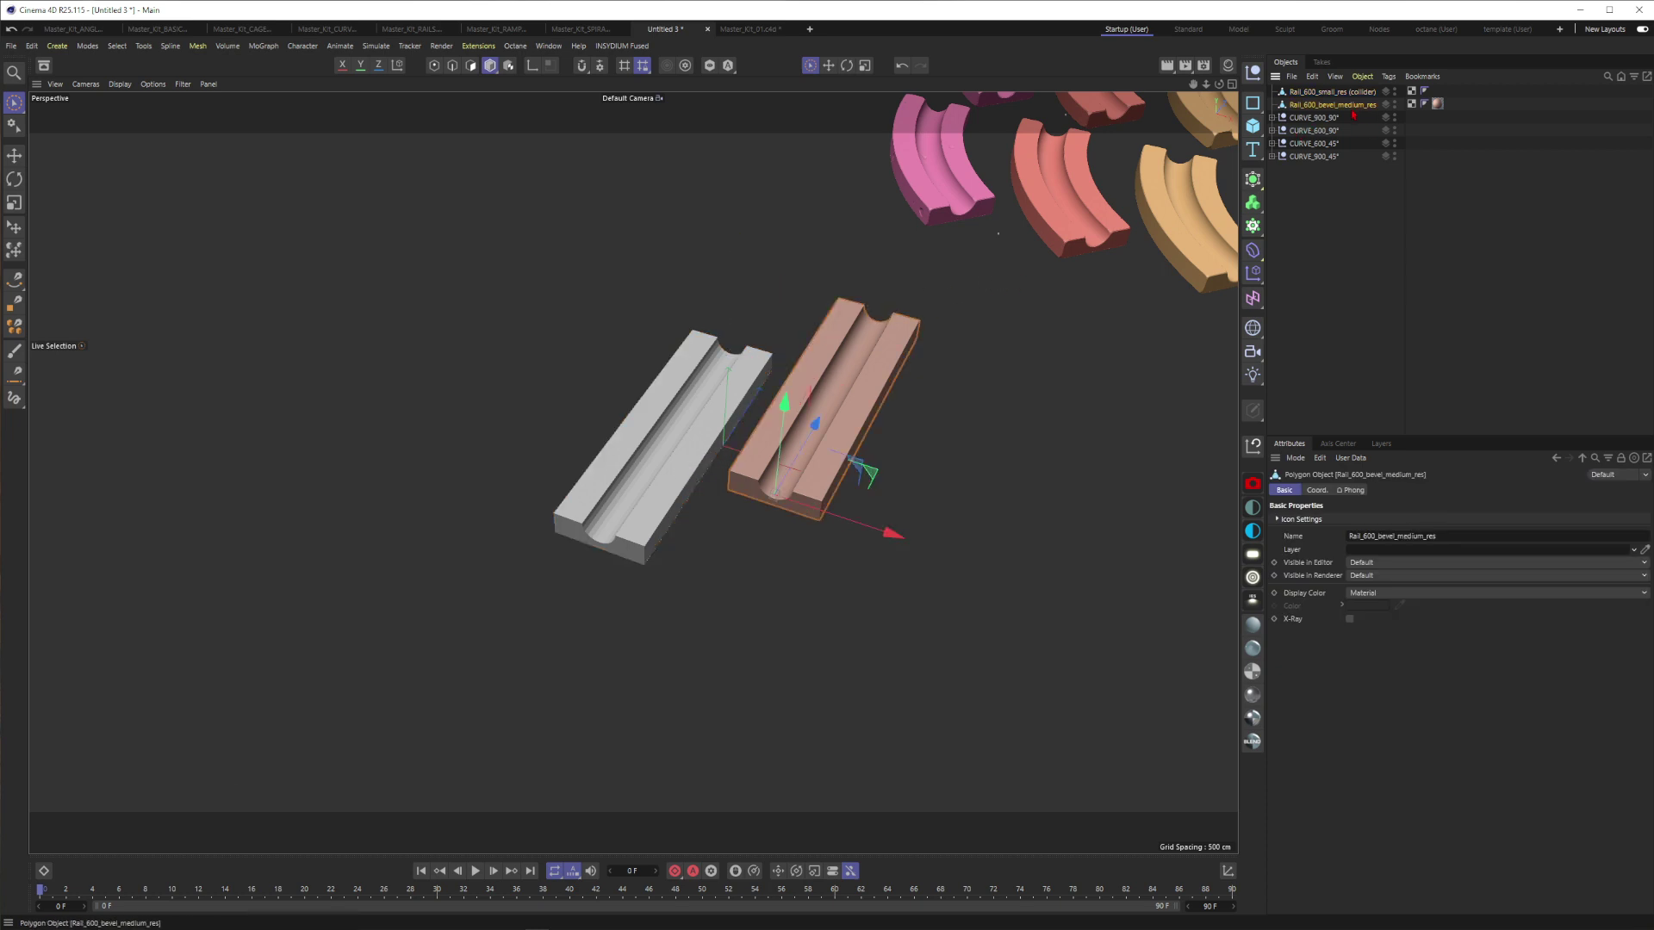
pyautogui.moveTo(1324, 94); pyautogui.dragTo(1334, 106)
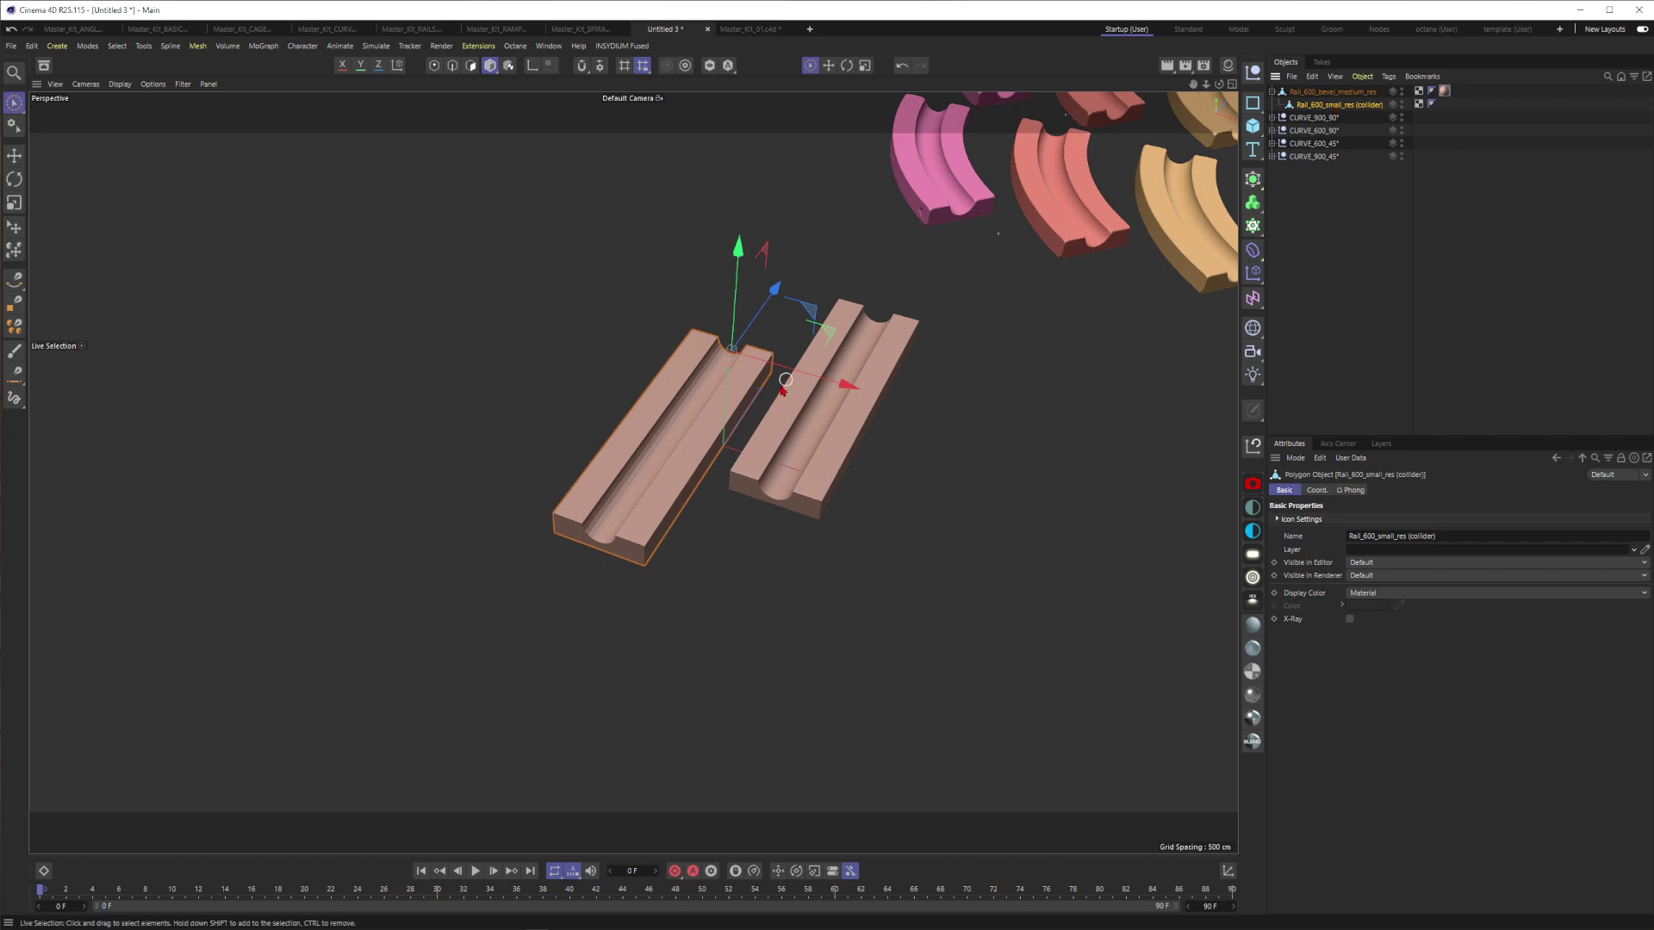
# Reset the collider rail's X and Z position to 0 cm and rotate its heading to -180° to overlap the parent rail.
pyautogui.click(1316, 489)
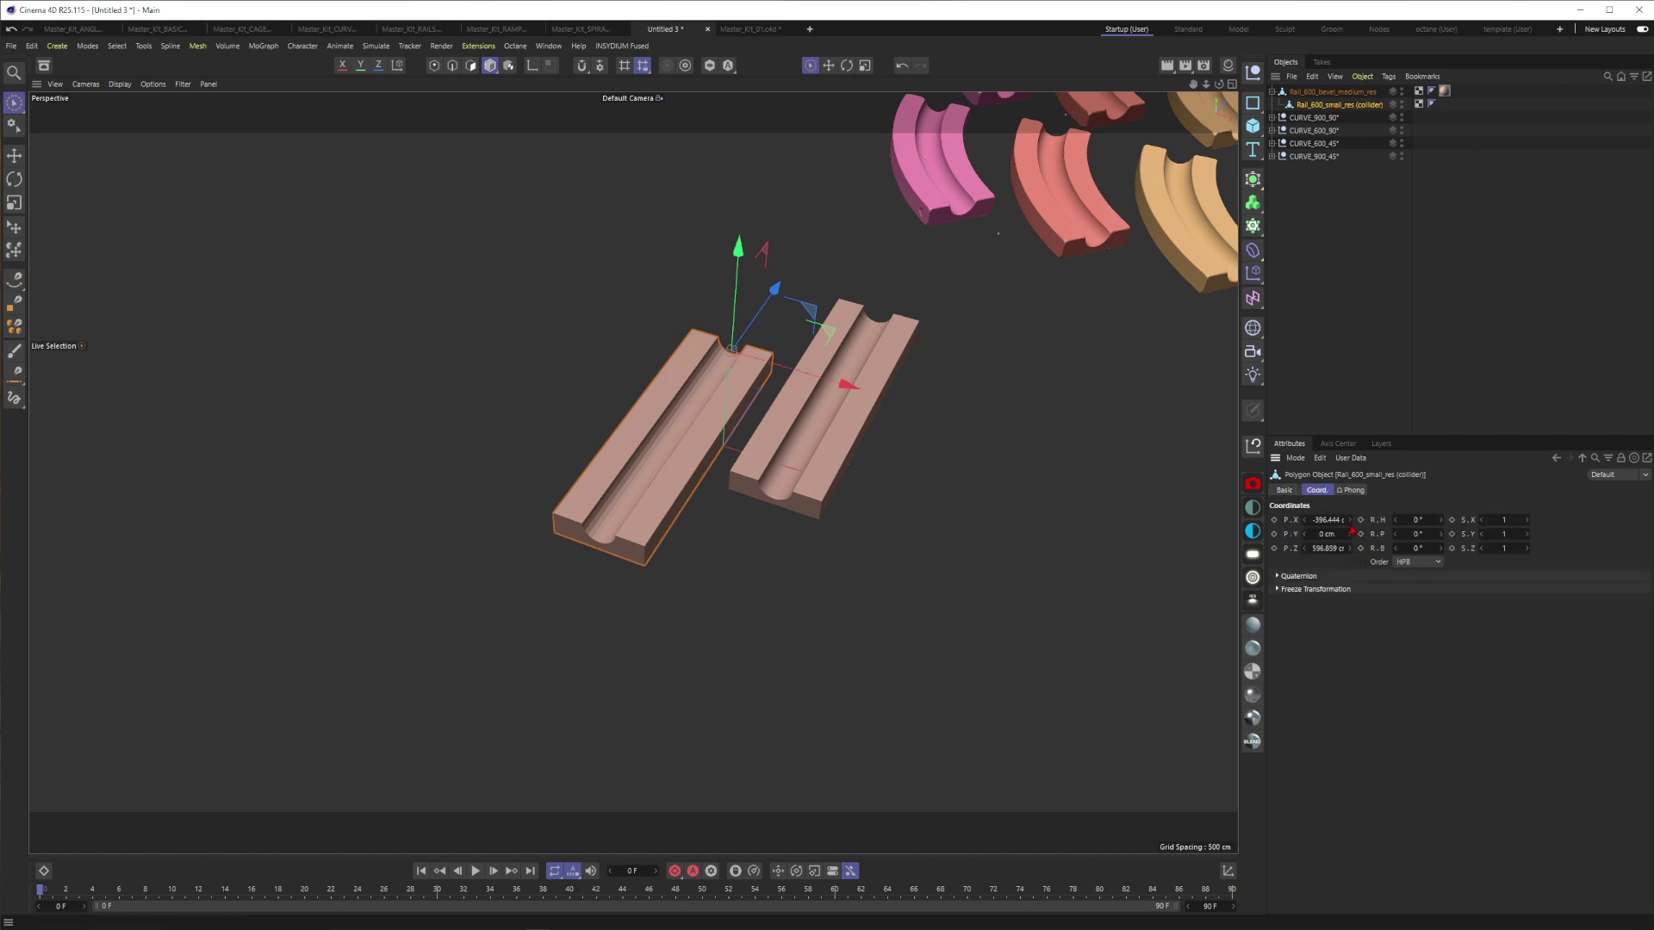
pyautogui.rightClick(1349, 521)
pyautogui.rightClick(1349, 548)
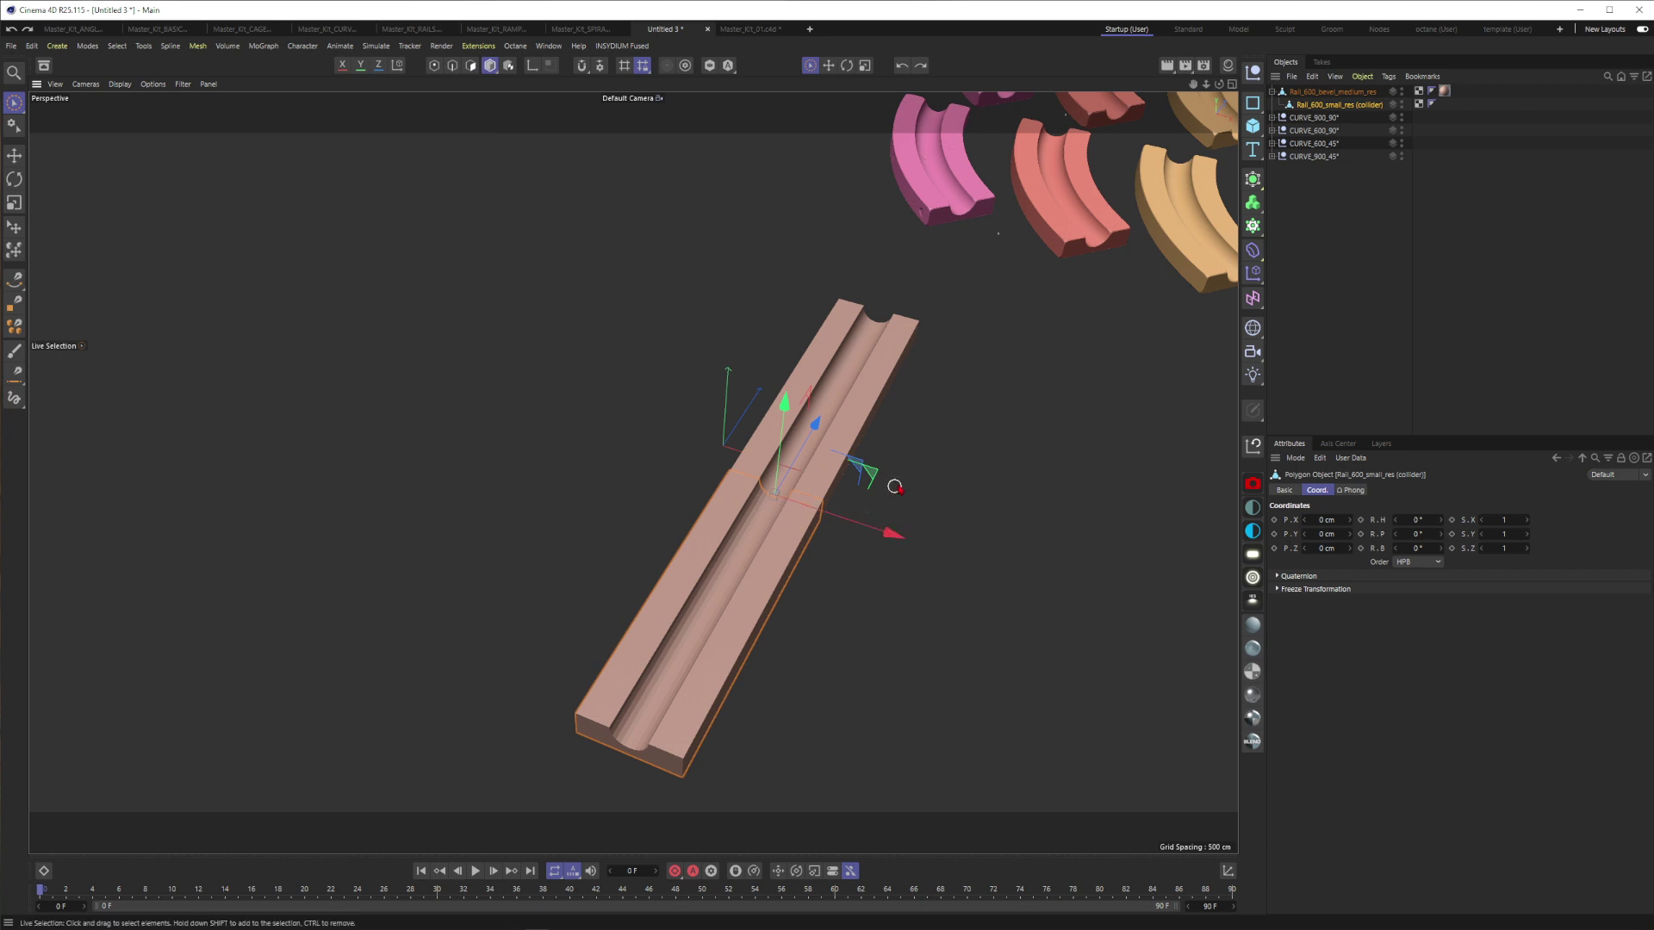
pyautogui.press('r')
pyautogui.moveTo(811, 552); pyautogui.dragTo(720, 402)
# Apply the collider grey material to Rail_600_small_res (collider).
pyautogui.keyDown('alt'); pyautogui.moveTo(810, 484); pyautogui.dragTo(1111, 409, button='right'); pyautogui.keyUp('alt')
pyautogui.hotkey('shift', 'F2')
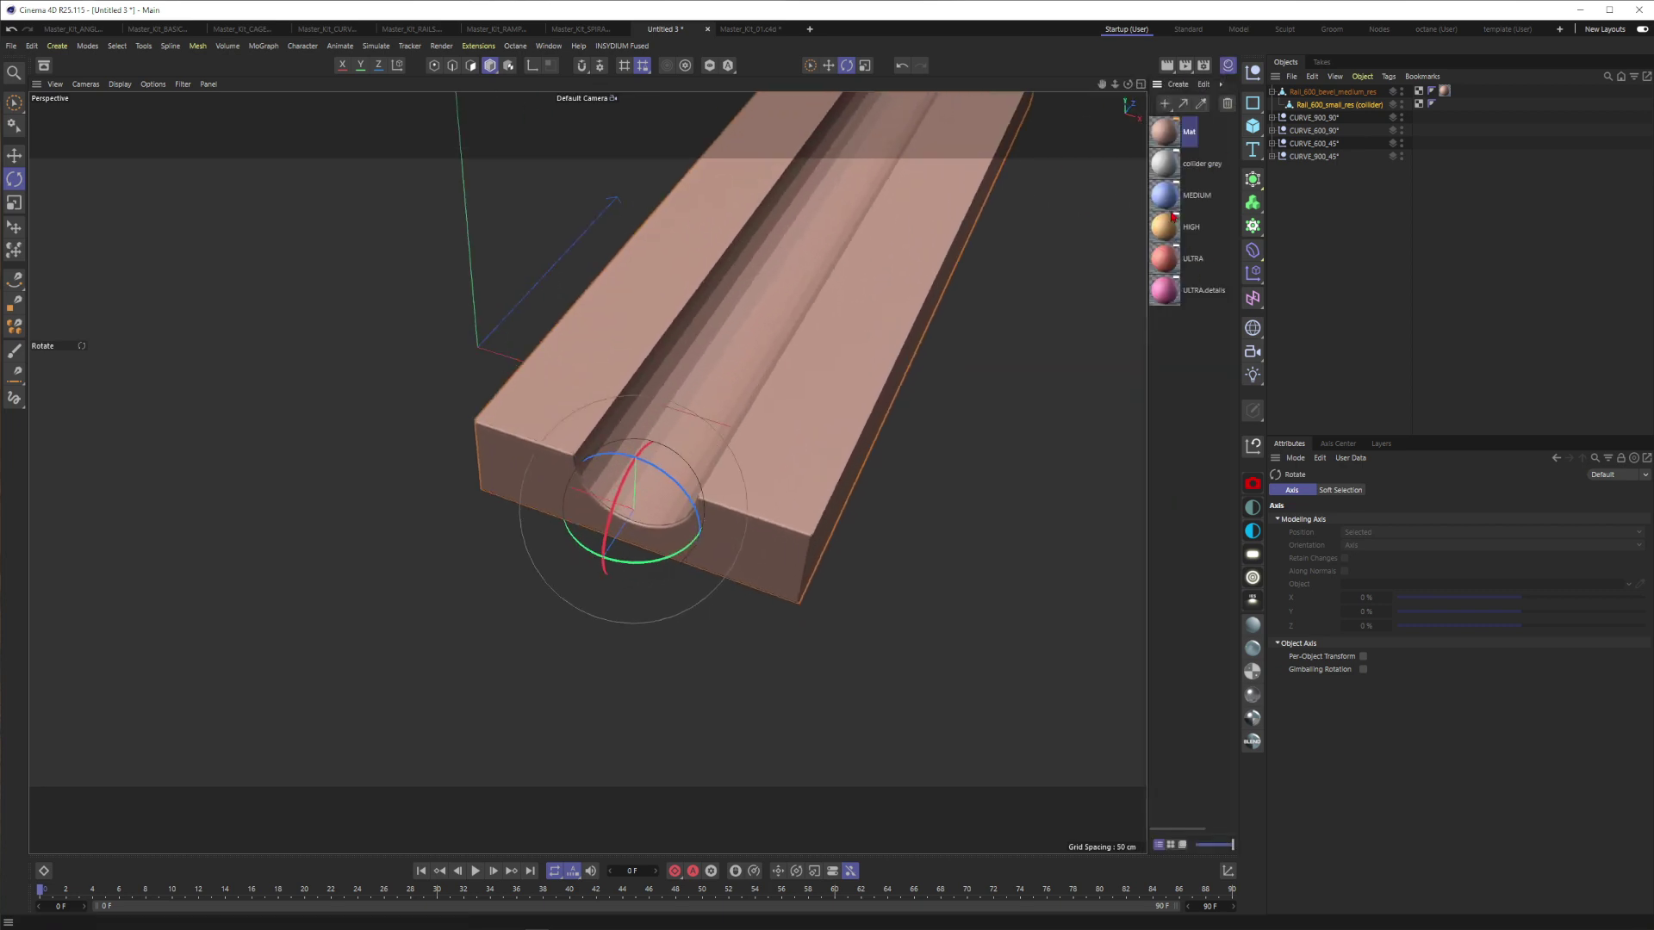
pyautogui.click(1136, 168)
pyautogui.moveTo(1380, 145); pyautogui.dragTo(1378, 104)
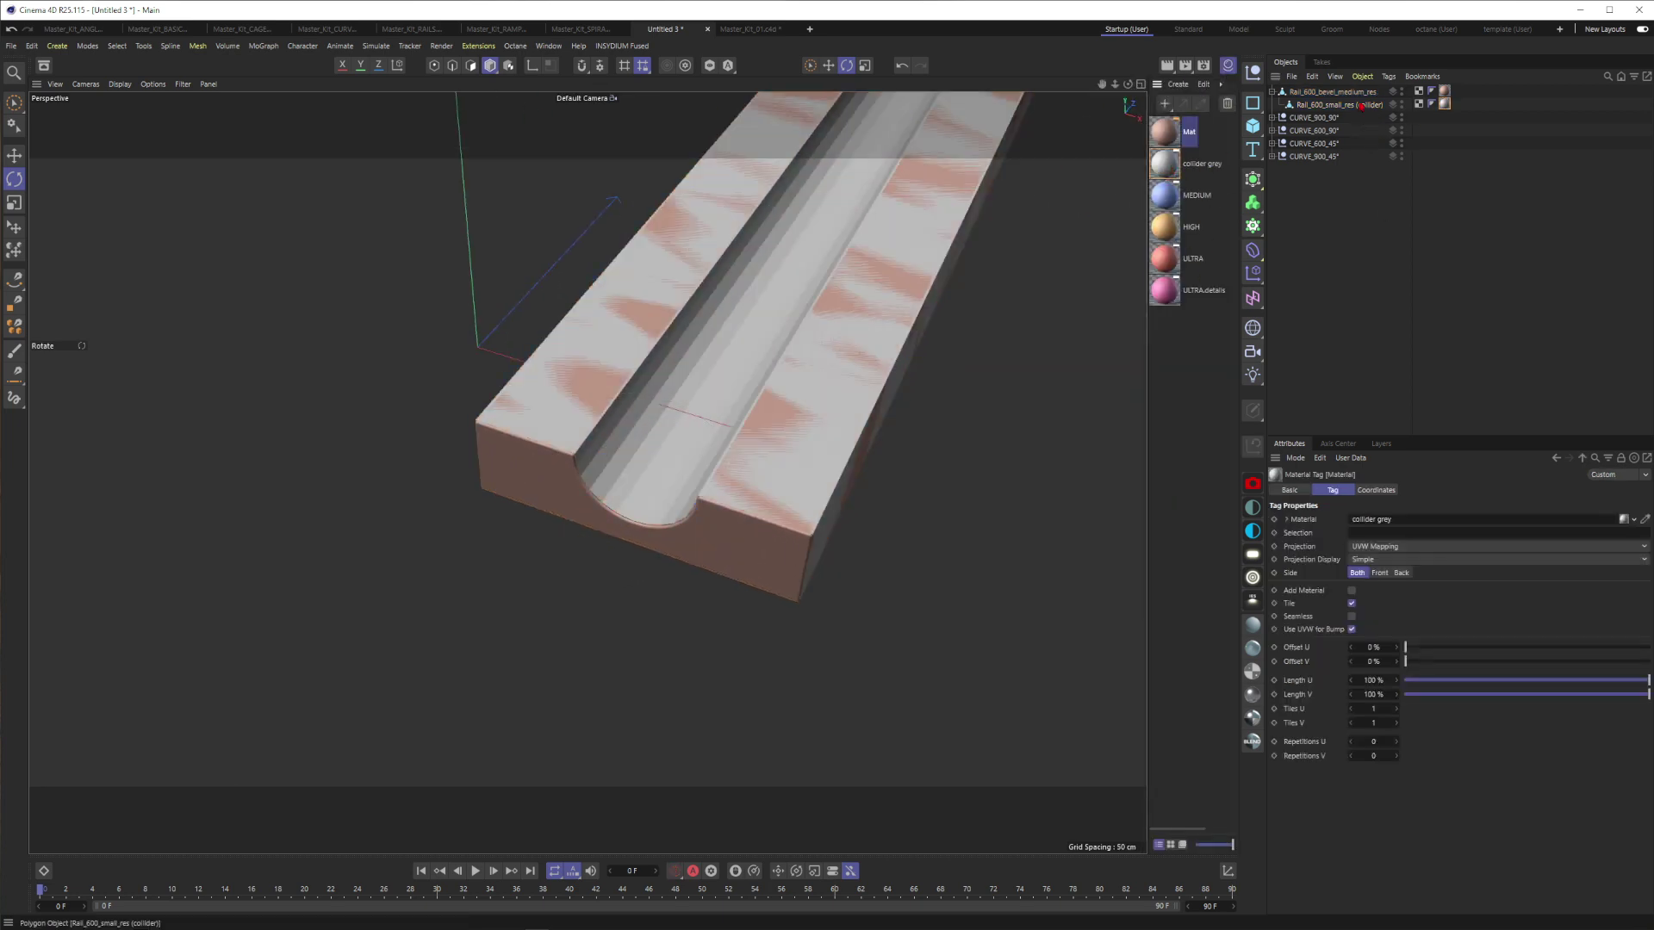
pyautogui.hotkey('shift', 'F2')
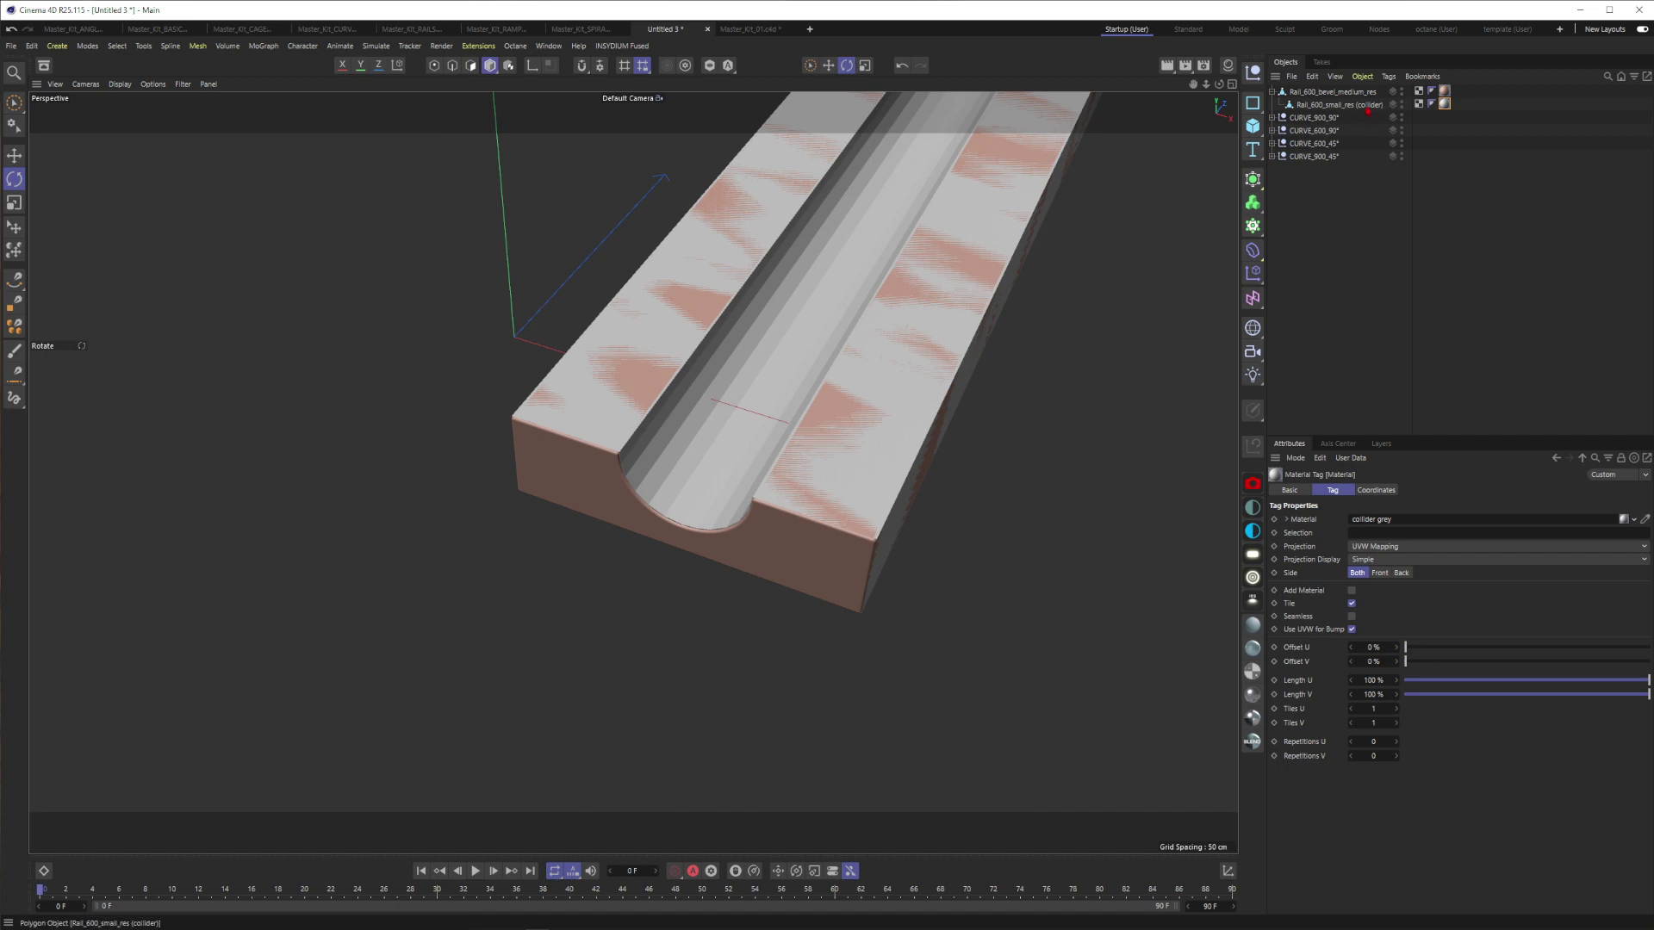
# Select the collider rail's end-face polygons and move them slightly outward to the bevelled rail's end.
pyautogui.click(1339, 104)
pyautogui.keyDown('alt'); pyautogui.moveTo(793, 538); pyautogui.dragTo(915, 502); pyautogui.keyUp('alt')
pyautogui.keyDown('alt'); pyautogui.moveTo(916, 502); pyautogui.dragTo(980, 487, button='right'); pyautogui.keyUp('alt')
pyautogui.keyDown('alt'); pyautogui.moveTo(978, 487); pyautogui.dragTo(849, 405); pyautogui.keyUp('alt')
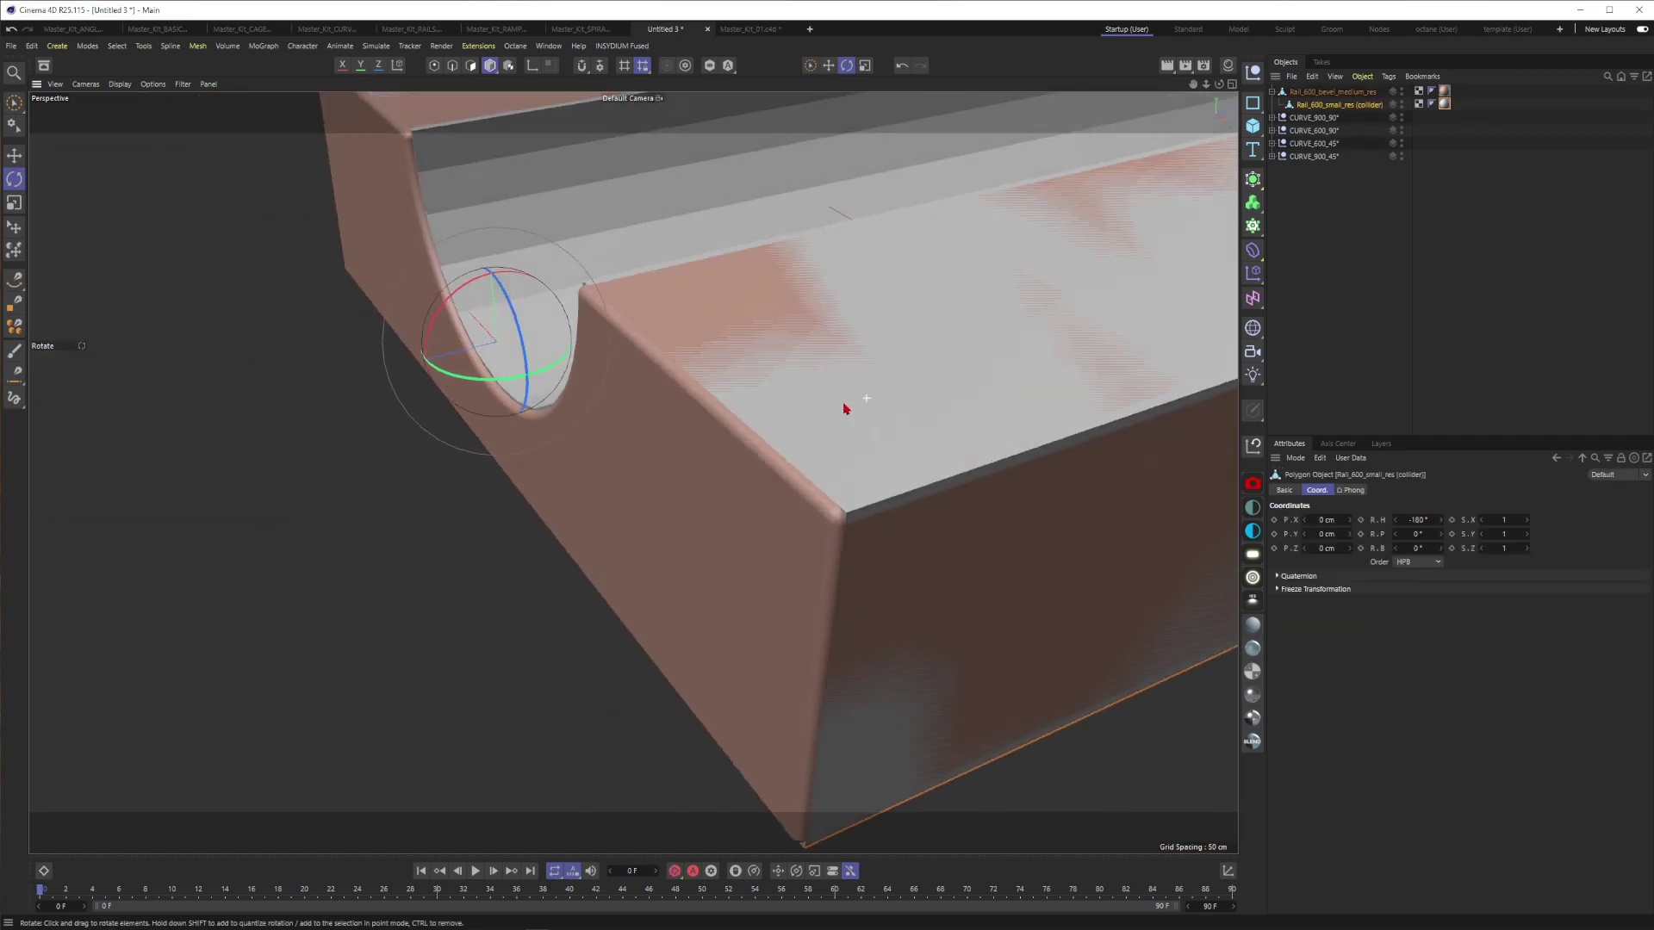
pyautogui.keyDown('alt'); pyautogui.moveTo(849, 406); pyautogui.dragTo(853, 343, button='right'); pyautogui.keyUp('alt')
pyautogui.click(470, 66)
pyautogui.doubleClick(822, 462)
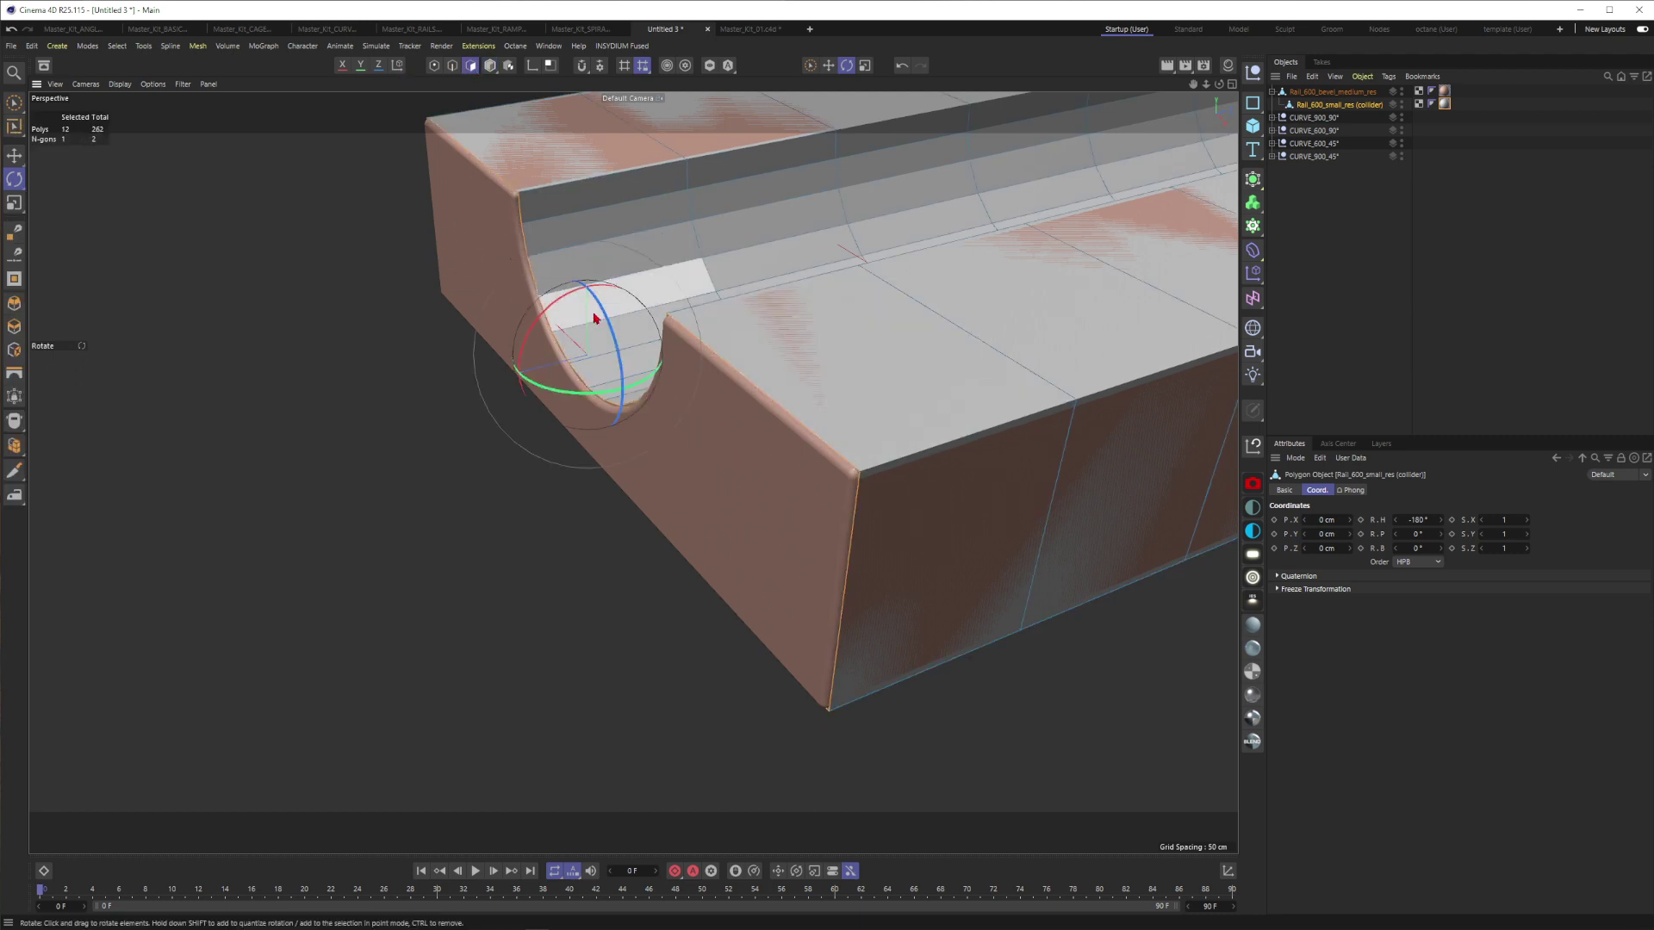
pyautogui.press('space')
pyautogui.keyDown('alt'); pyautogui.moveTo(764, 446); pyautogui.dragTo(809, 446, button='right'); pyautogui.keyUp('alt')
pyautogui.keyDown('alt'); pyautogui.moveTo(809, 446); pyautogui.dragTo(817, 500); pyautogui.keyUp('alt')
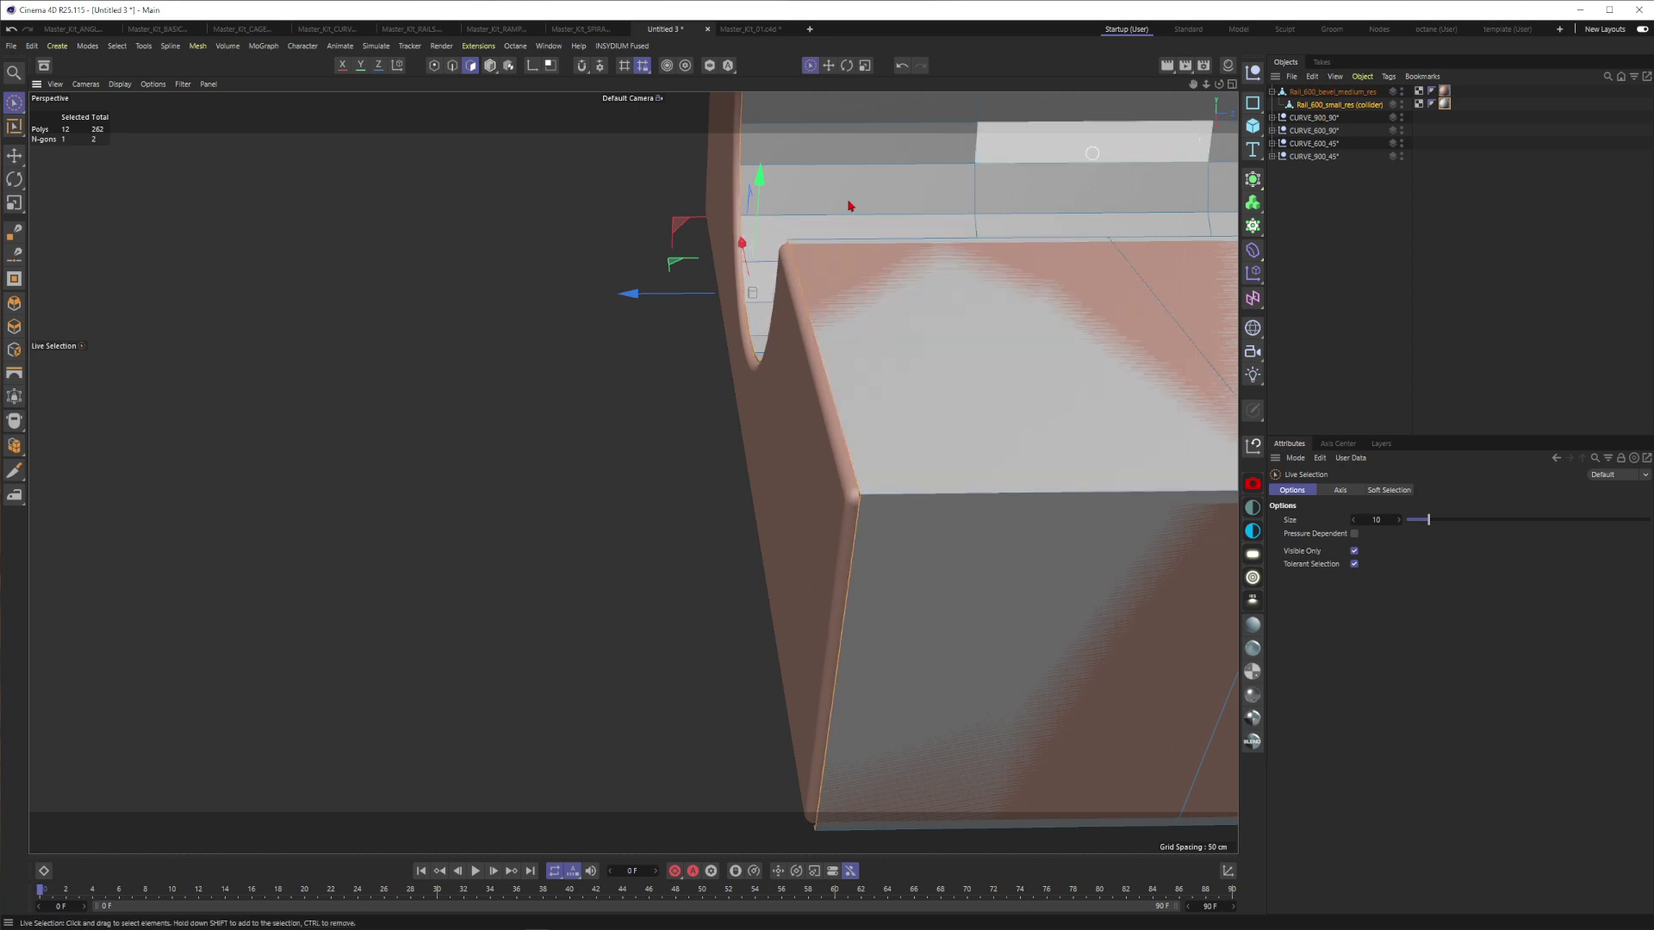
pyautogui.moveTo(634, 295); pyautogui.dragTo(626, 303)
# Examine the overlapping rails along their length, at the opposite end and inside the channel, with nothing selected.
pyautogui.keyDown('alt'); pyautogui.moveTo(1144, 313); pyautogui.dragTo(551, 334, button='middle'); pyautogui.keyUp('alt')
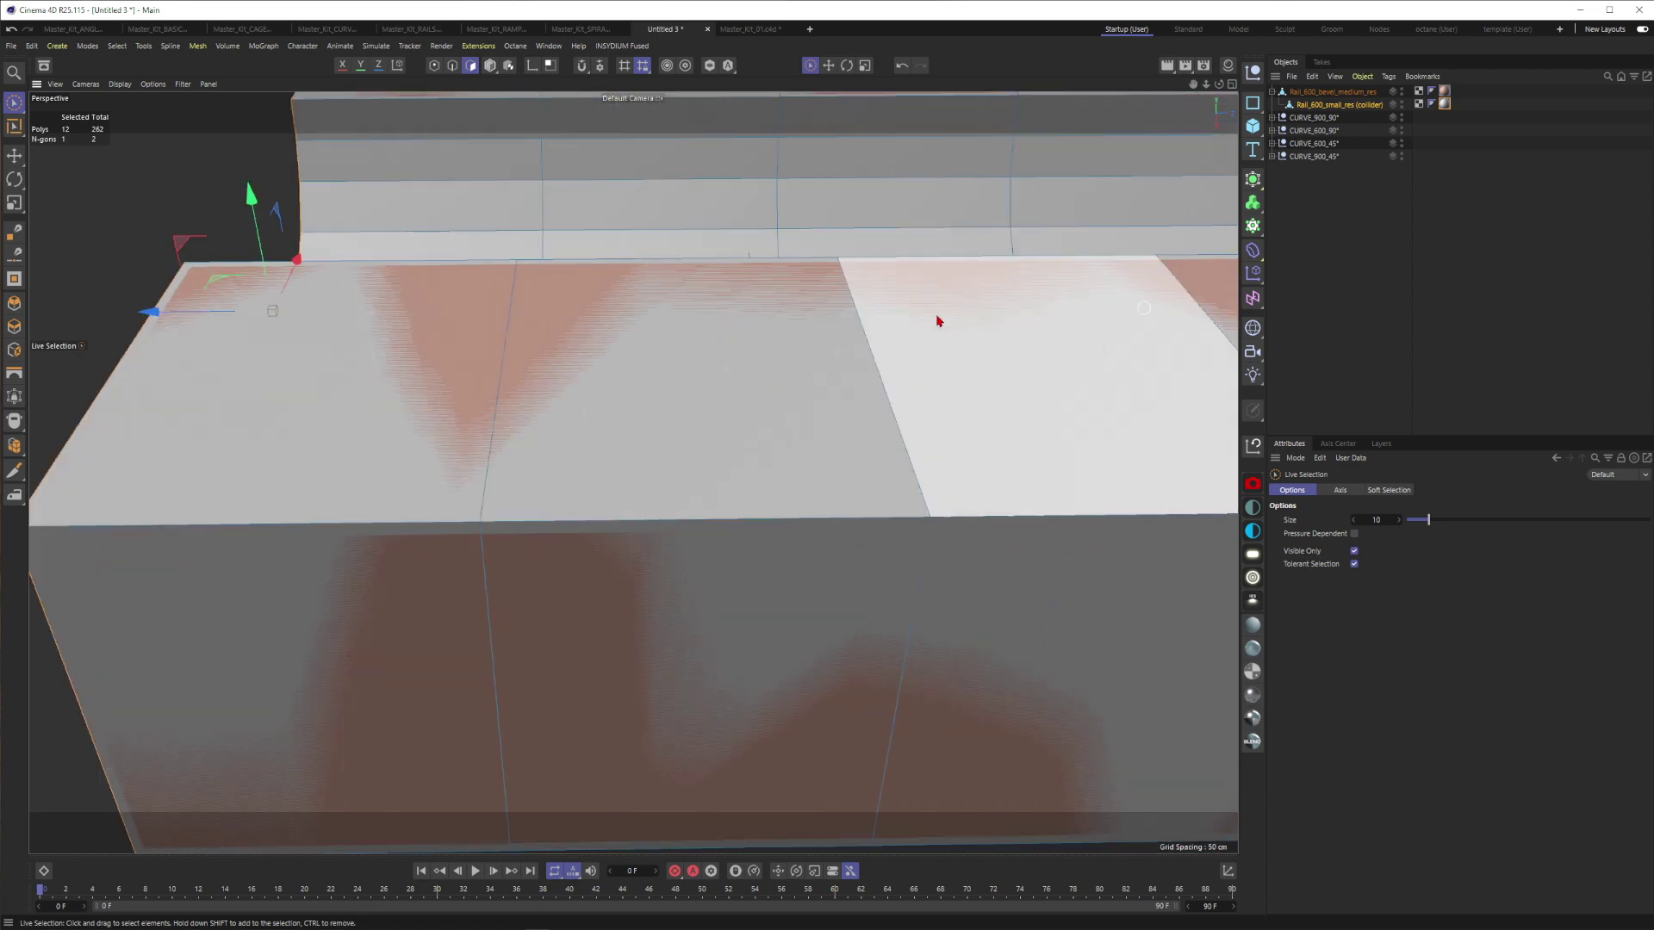
pyautogui.scroll(-5, 973, 284)
pyautogui.keyDown('alt'); pyautogui.moveTo(974, 284); pyautogui.dragTo(635, 325, button='middle'); pyautogui.keyUp('alt')
pyautogui.keyDown('alt'); pyautogui.moveTo(1146, 327); pyautogui.dragTo(564, 346, button='middle'); pyautogui.keyUp('alt')
pyautogui.keyDown('alt'); pyautogui.moveTo(565, 347); pyautogui.dragTo(371, 379); pyautogui.keyUp('alt')
pyautogui.scroll(5, 595, 355)
pyautogui.keyDown('alt'); pyautogui.moveTo(659, 408); pyautogui.dragTo(766, 414); pyautogui.keyUp('alt')
pyautogui.moveTo(759, 305); pyautogui.dragTo(765, 309)
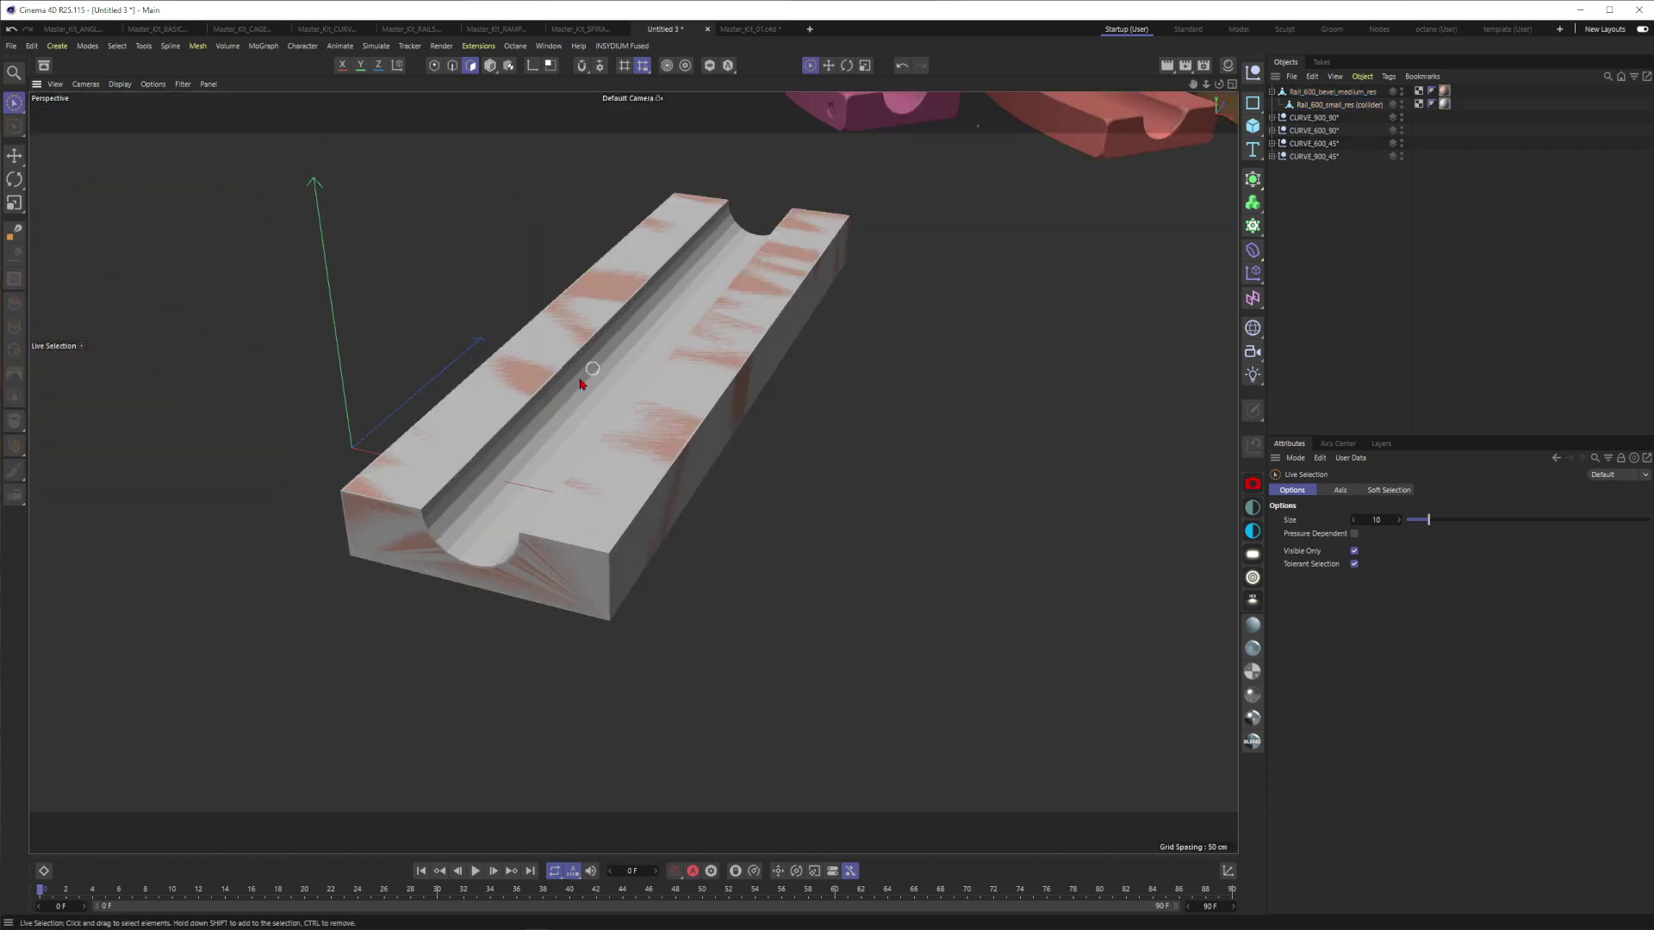
pyautogui.keyDown('alt'); pyautogui.moveTo(617, 417); pyautogui.dragTo(849, 400, button='middle'); pyautogui.keyUp('alt')
pyautogui.keyDown('alt'); pyautogui.moveTo(735, 443); pyautogui.dragTo(855, 392, button='right'); pyautogui.keyUp('alt')
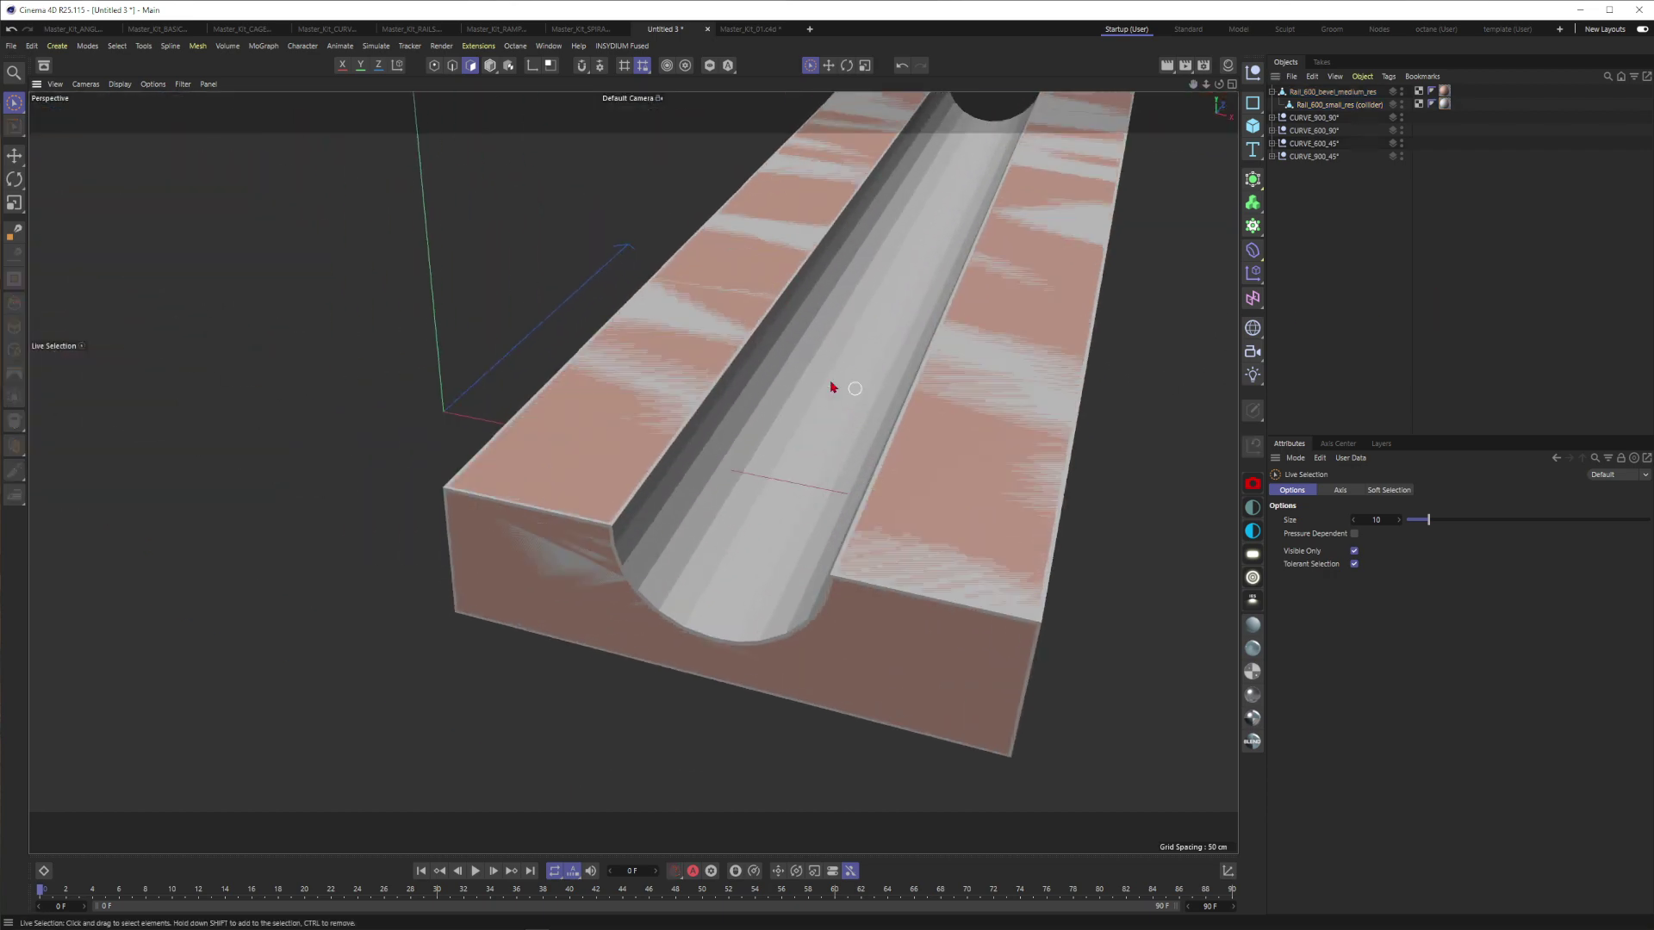
# Hide Rail_600_small_res (collider) and give it a Collider Body simulation tag.
pyautogui.click(1340, 105)
pyautogui.click(1402, 106)
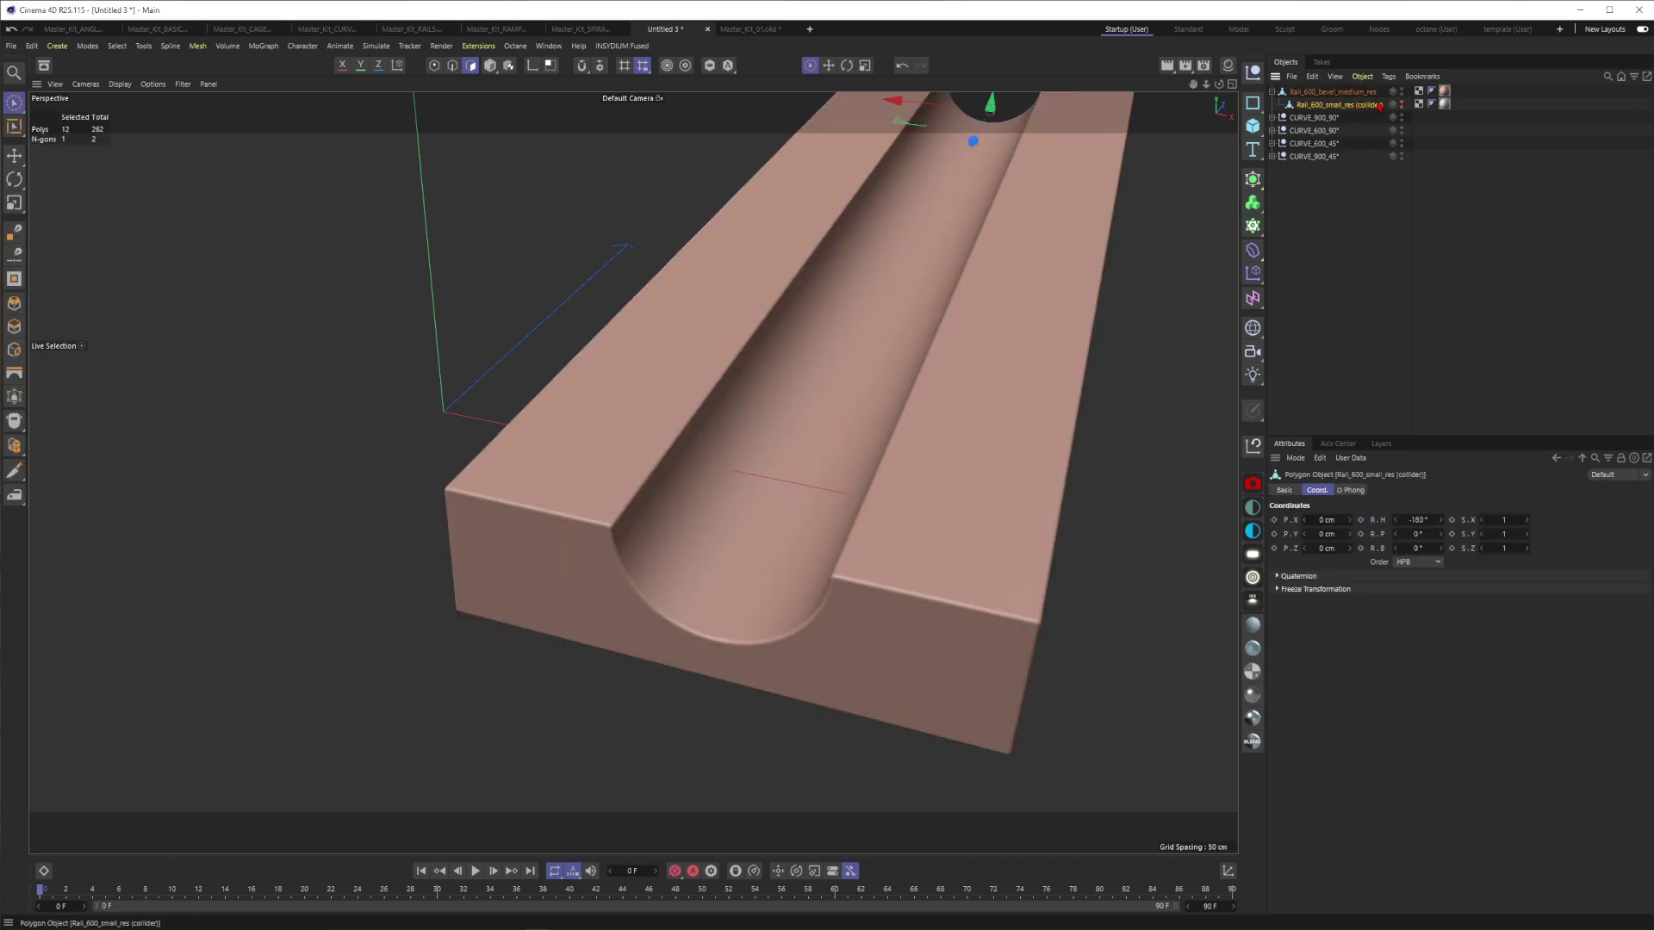
pyautogui.rightClick(1367, 108)
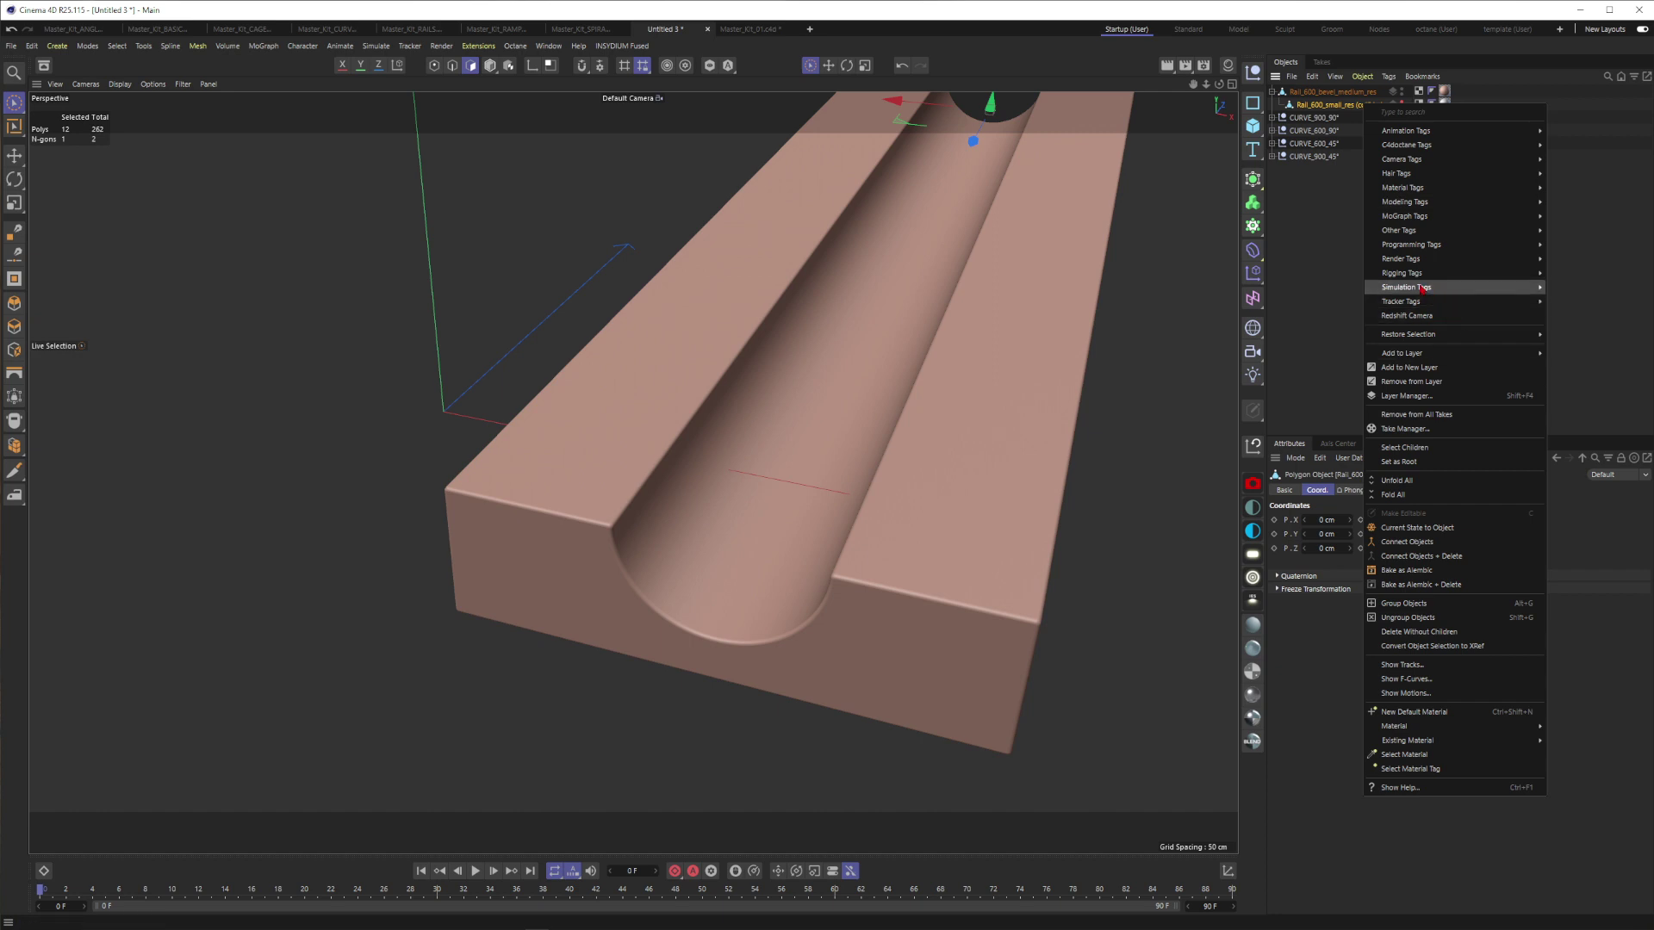
pyautogui.moveTo(1416, 291)
pyautogui.click(1585, 316)
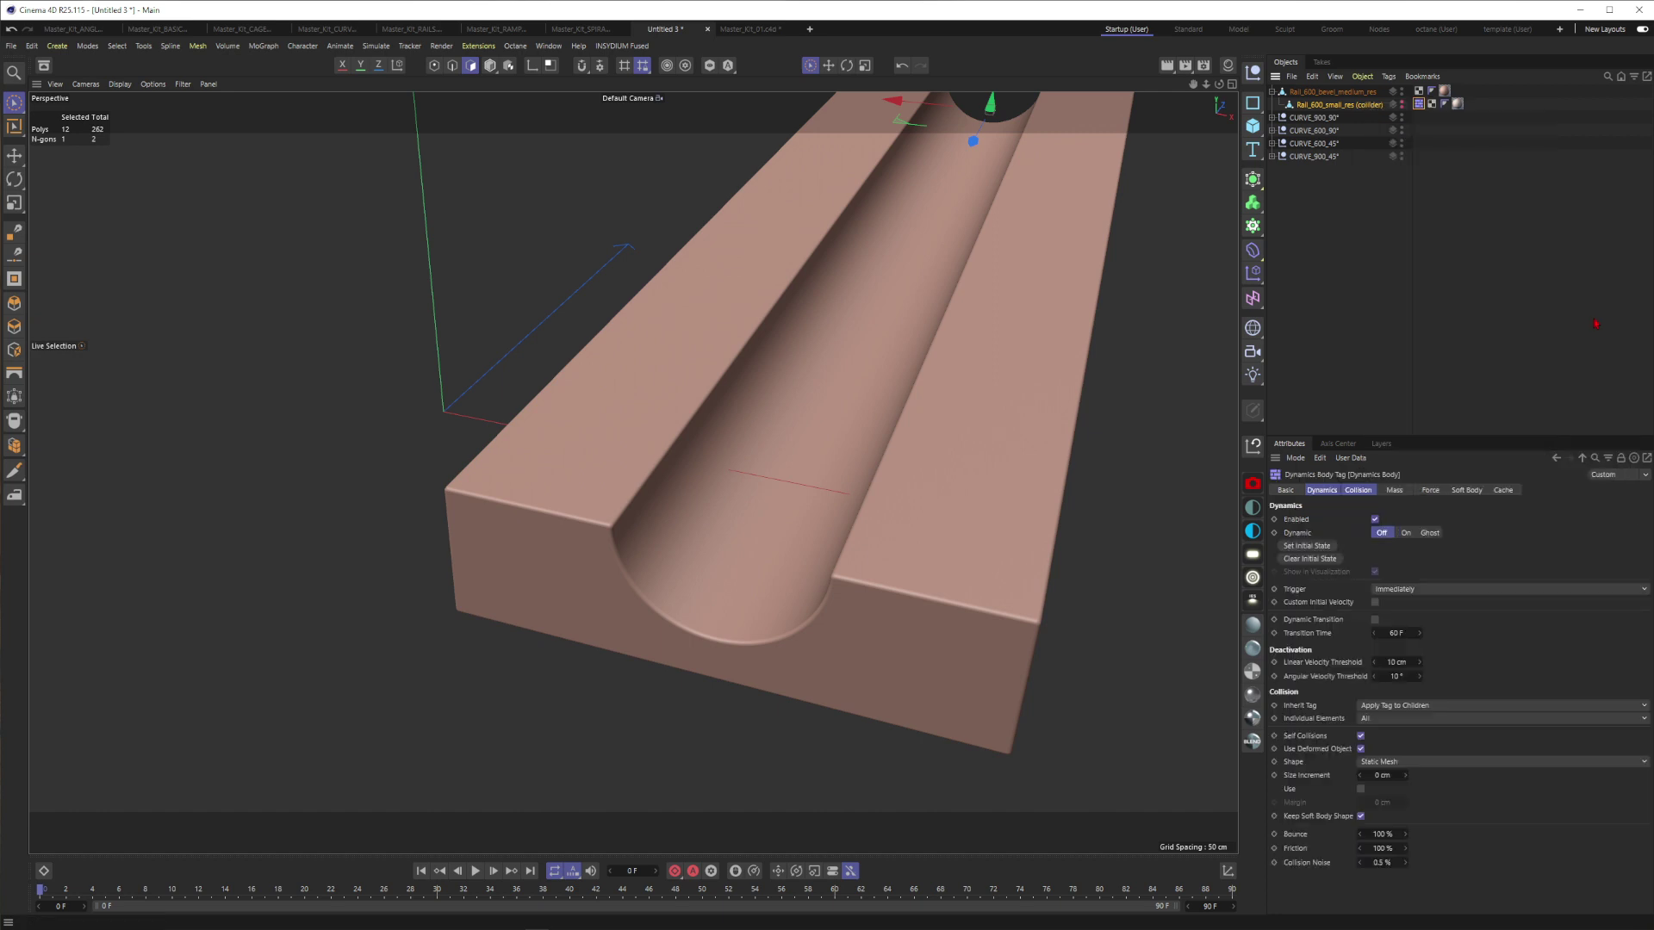
# Add a sphere and move it above the far end of the rail's channel.
pyautogui.click(1392, 279)
pyautogui.scroll(-5, 1049, 273)
pyautogui.click(1254, 128)
pyautogui.click(1370, 191)
pyautogui.keyDown('alt'); pyautogui.moveTo(922, 266); pyautogui.dragTo(851, 291); pyautogui.keyUp('alt')
pyautogui.keyDown('alt'); pyautogui.moveTo(723, 238); pyautogui.dragTo(788, 259); pyautogui.keyUp('alt')
pyautogui.moveTo(676, 275); pyautogui.dragTo(904, 135)
pyautogui.keyDown('alt'); pyautogui.moveTo(818, 344); pyautogui.dragTo(682, 292); pyautogui.keyUp('alt')
pyautogui.moveTo(891, 222); pyautogui.dragTo(823, 152)
pyautogui.keyDown('alt'); pyautogui.moveTo(818, 148); pyautogui.dragTo(948, 177); pyautogui.keyUp('alt')
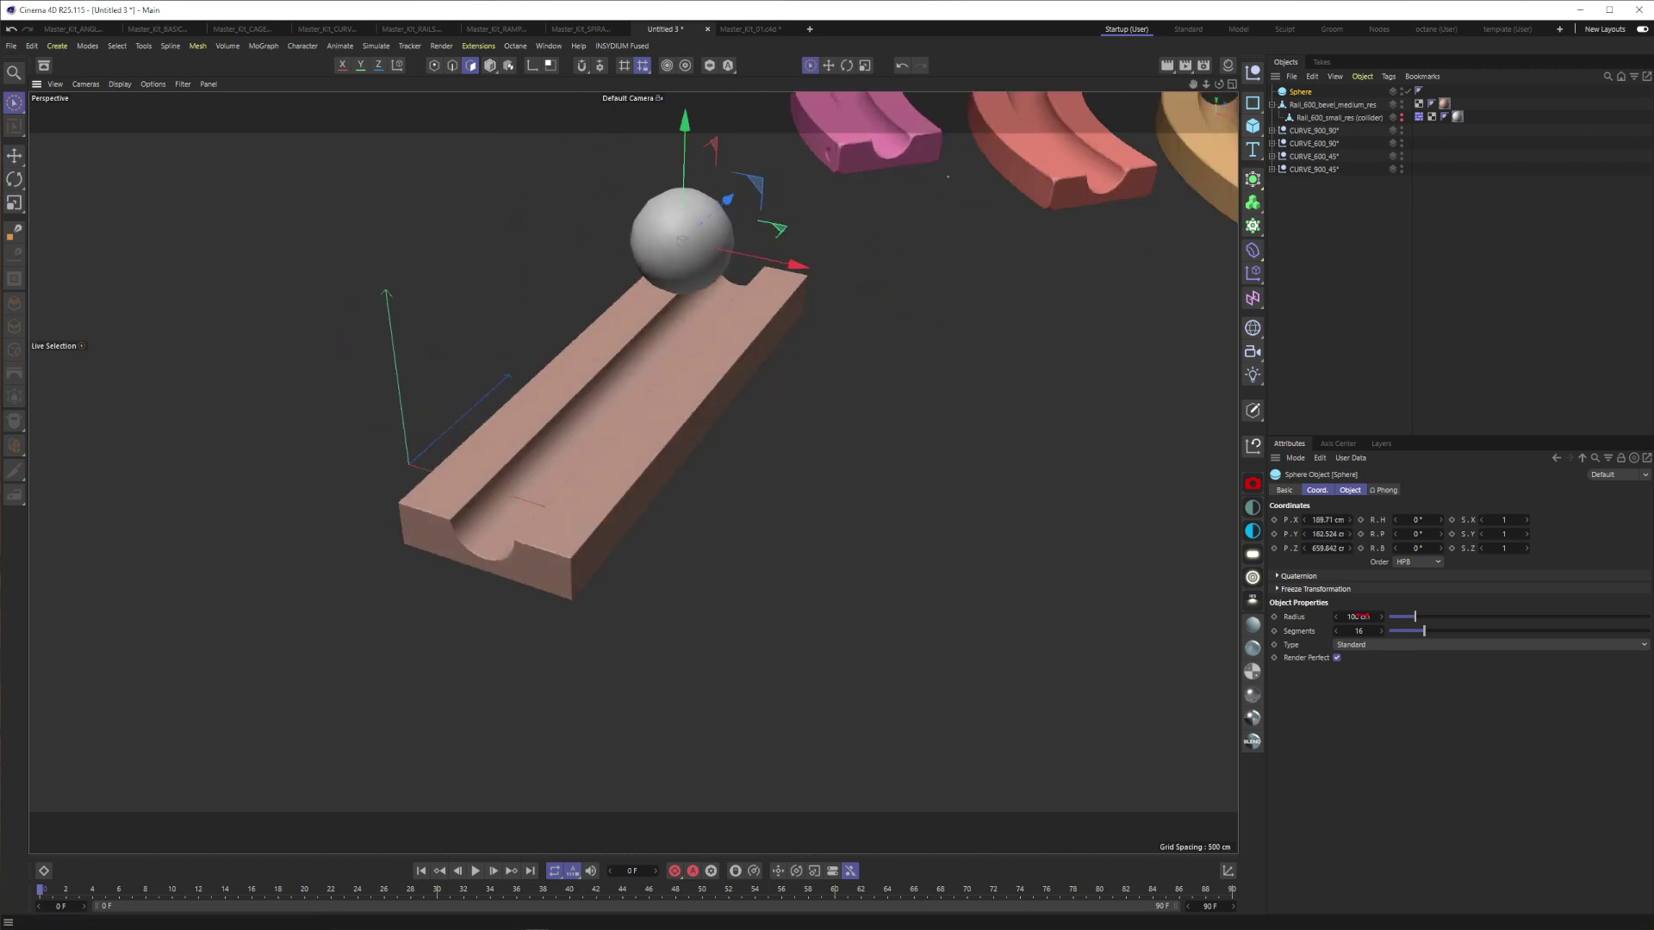
# Set the sphere's radius to 52 cm and center it over the channel at about 233 cm in X.
pyautogui.press('Return')
pyautogui.keyDown('alt'); pyautogui.moveTo(634, 340); pyautogui.dragTo(723, 334); pyautogui.keyUp('alt')
pyautogui.moveTo(748, 246); pyautogui.dragTo(770, 246)
pyautogui.keyDown('alt'); pyautogui.moveTo(628, 319); pyautogui.dragTo(713, 404); pyautogui.keyUp('alt')
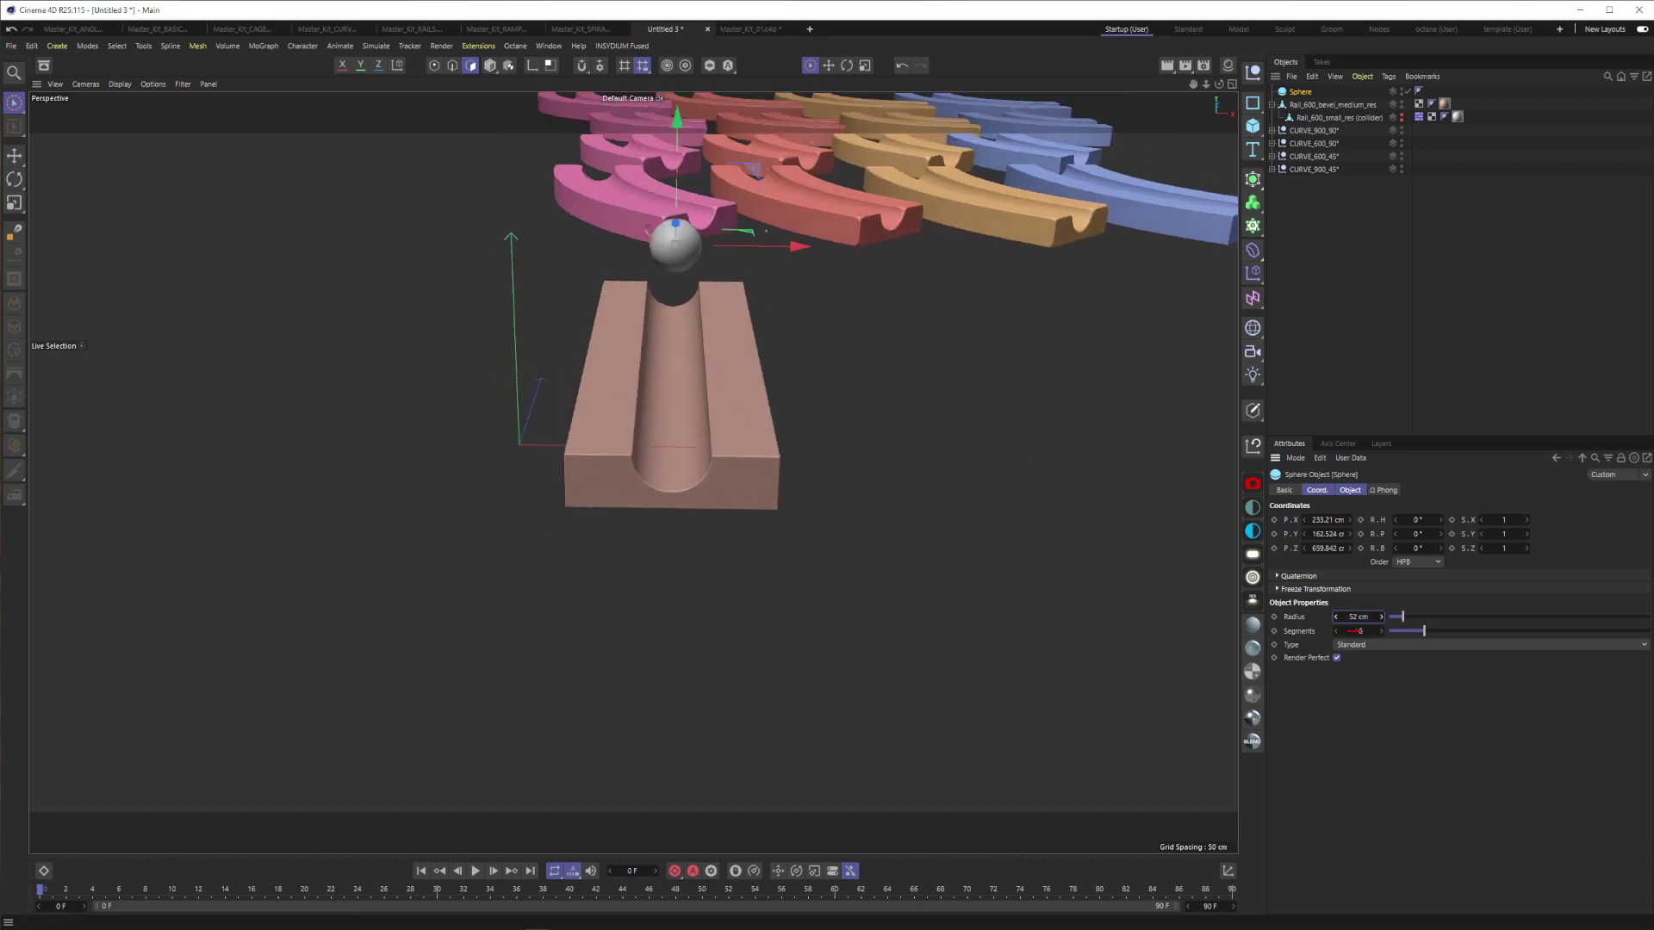
# Set the sphere's type to Icosahedron with 50 segments.
pyautogui.click(1355, 645)
pyautogui.click(1369, 713)
pyautogui.keyDown('alt'); pyautogui.moveTo(657, 354); pyautogui.dragTo(739, 349, button='right'); pyautogui.keyUp('alt')
pyautogui.keyDown('alt'); pyautogui.moveTo(722, 205); pyautogui.dragTo(657, 228); pyautogui.keyUp('alt')
# Display the mesh lines, reduce the sphere to 27 segments and return to plain shading.
pyautogui.press('n')
pyautogui.press('b')
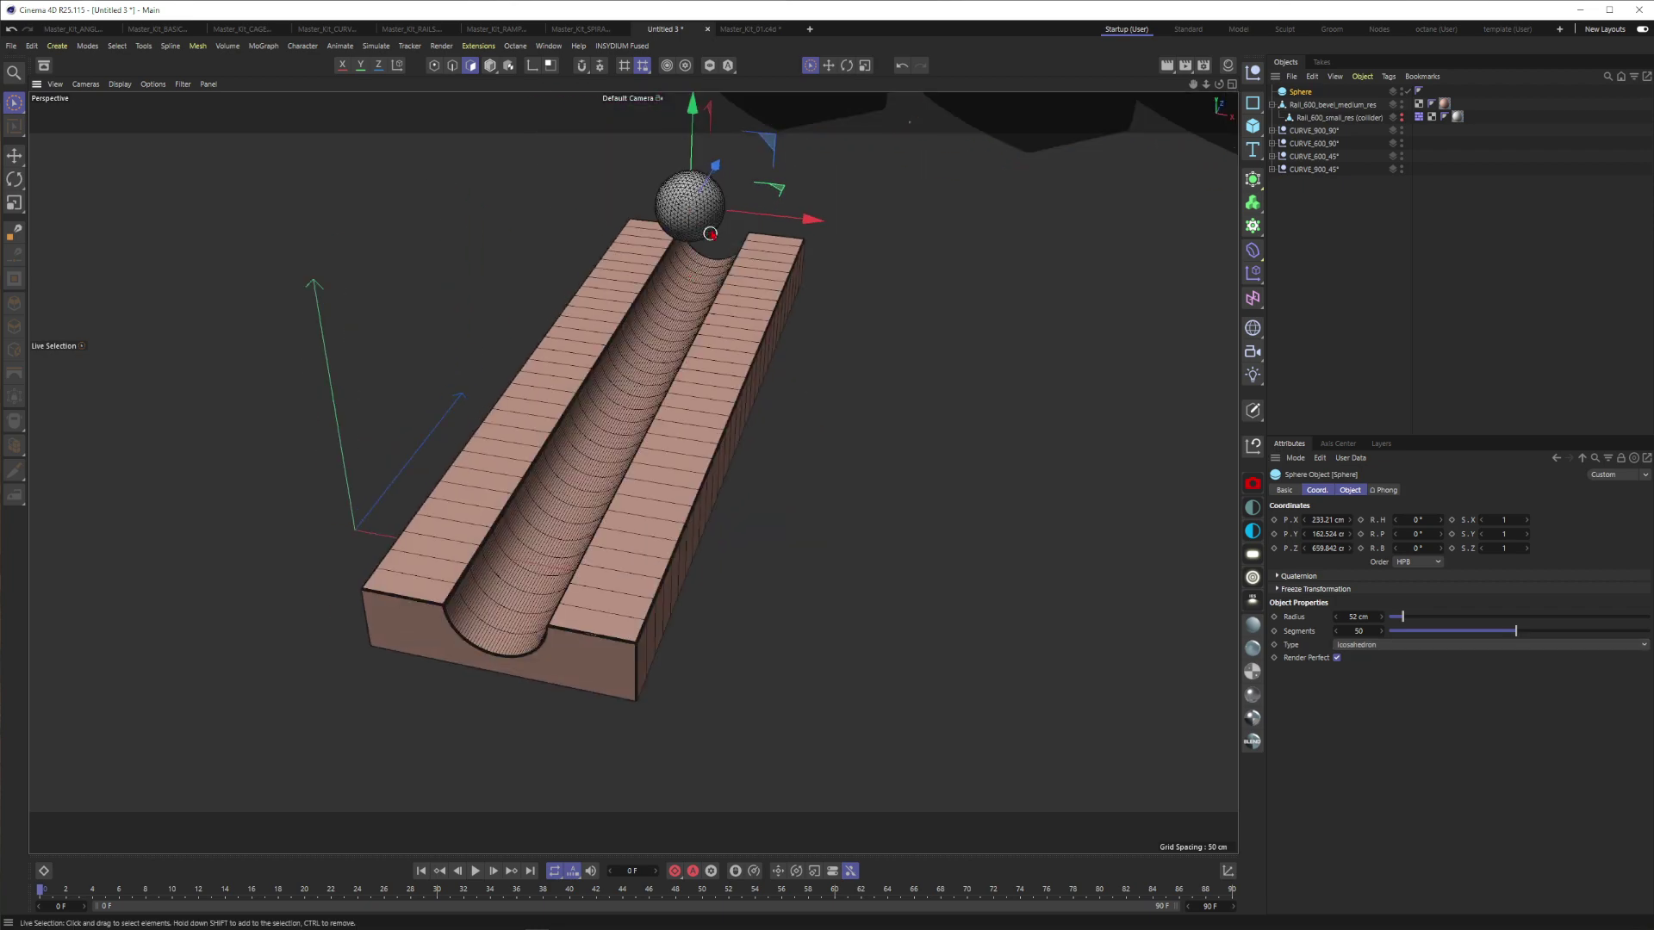
pyautogui.scroll(4, 708, 233)
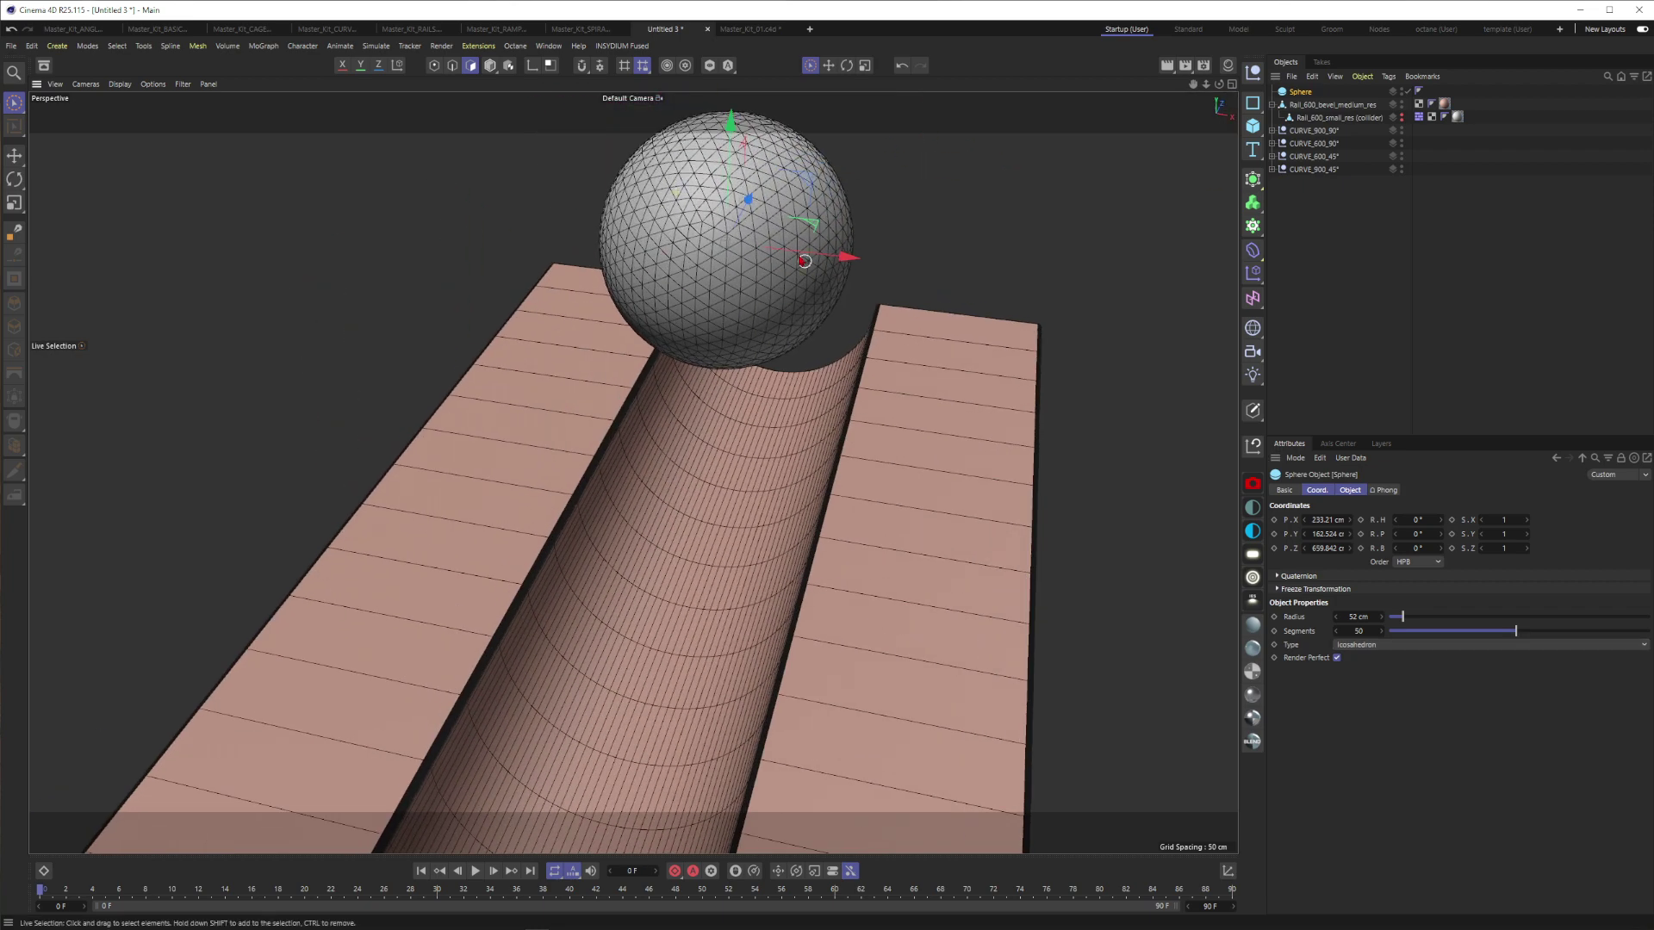
pyautogui.moveTo(1516, 631); pyautogui.dragTo(1472, 648)
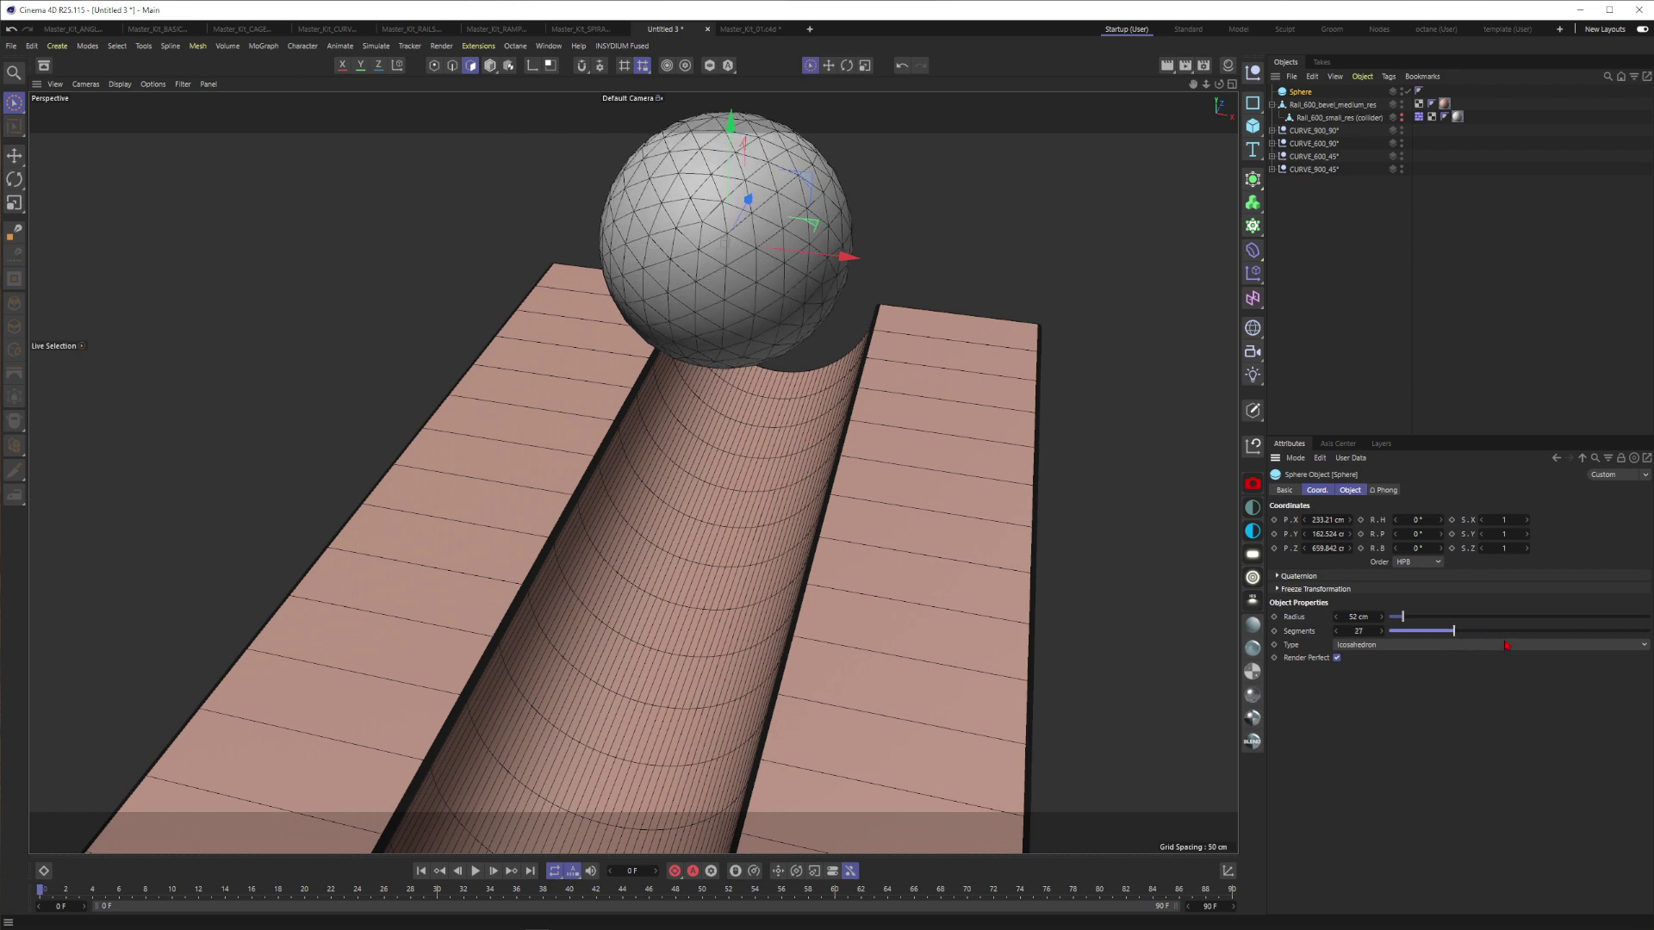
pyautogui.press('n')
pyautogui.press('a')
pyautogui.scroll(-4, 855, 353)
# Give the sphere a Rigid Body simulation tag and play the simulation.
pyautogui.rightClick(1301, 93)
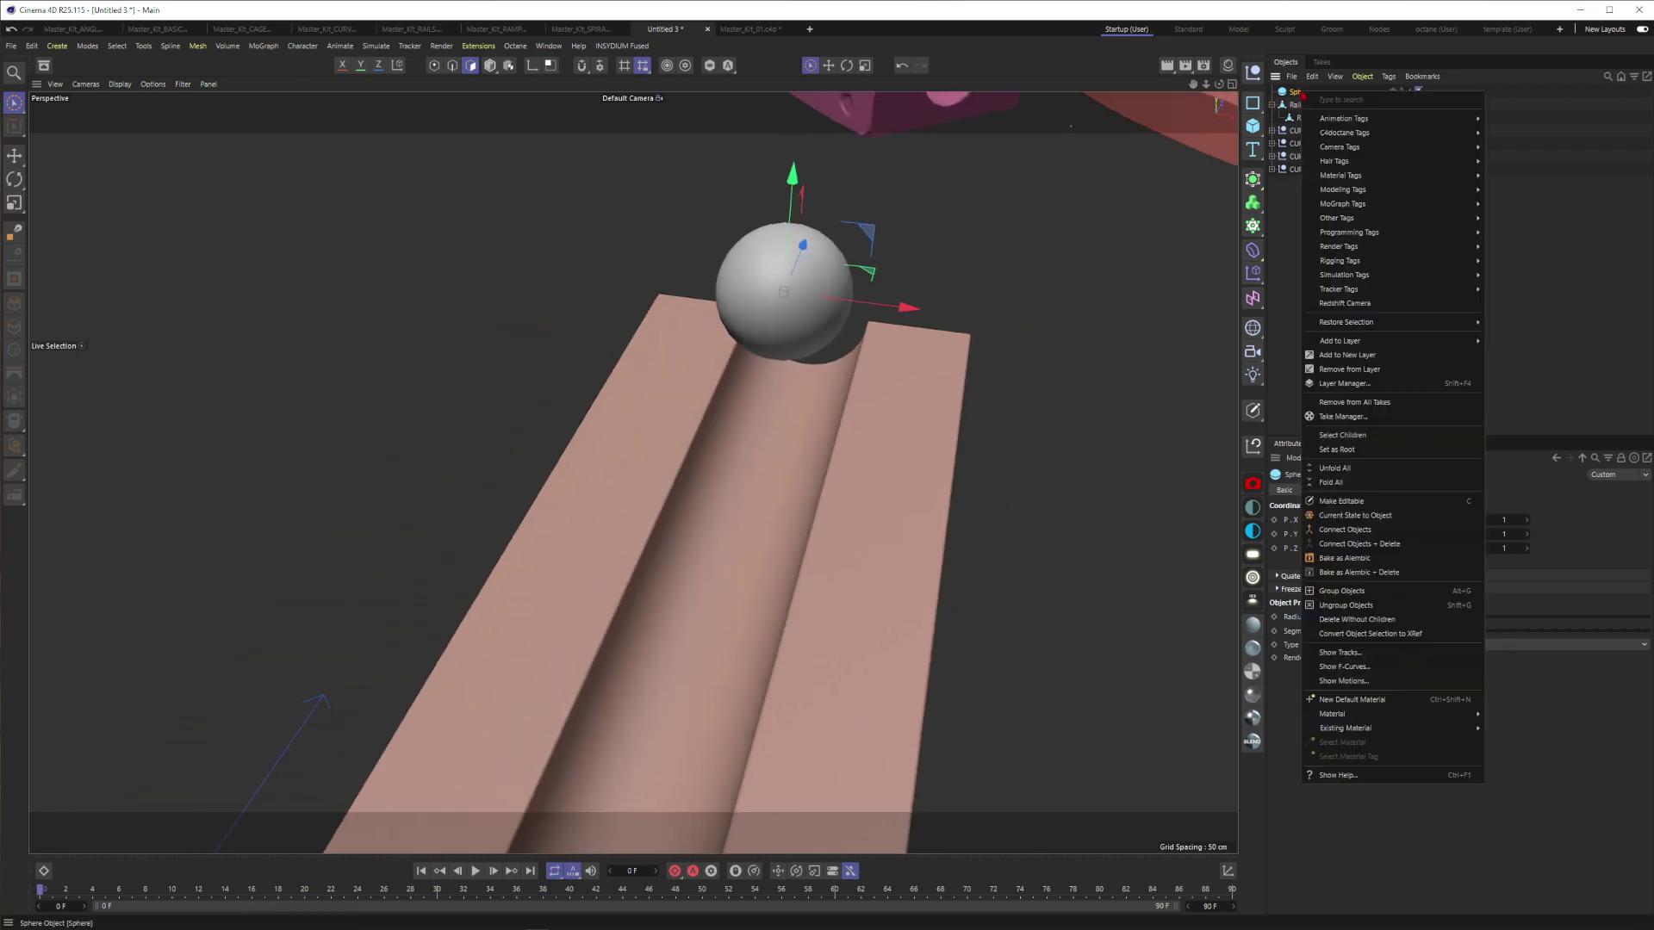
pyautogui.moveTo(1378, 275)
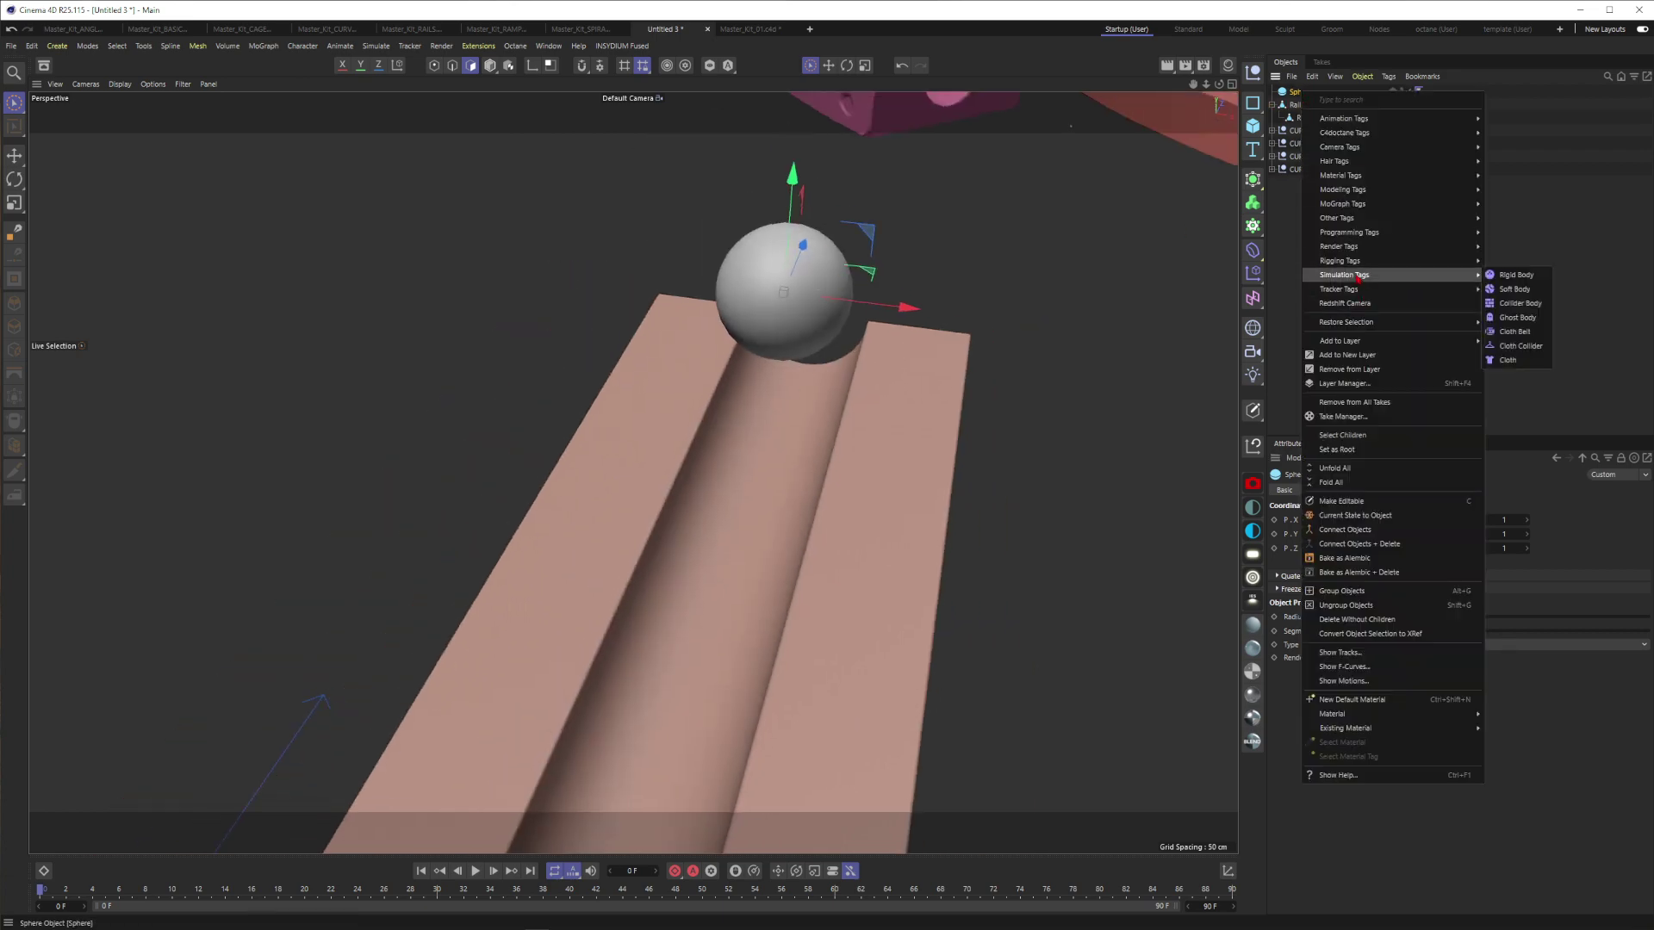
pyautogui.click(1520, 276)
pyautogui.scroll(-5, 824, 517)
pyautogui.keyDown('alt'); pyautogui.moveTo(823, 517); pyautogui.dragTo(879, 426); pyautogui.keyUp('alt')
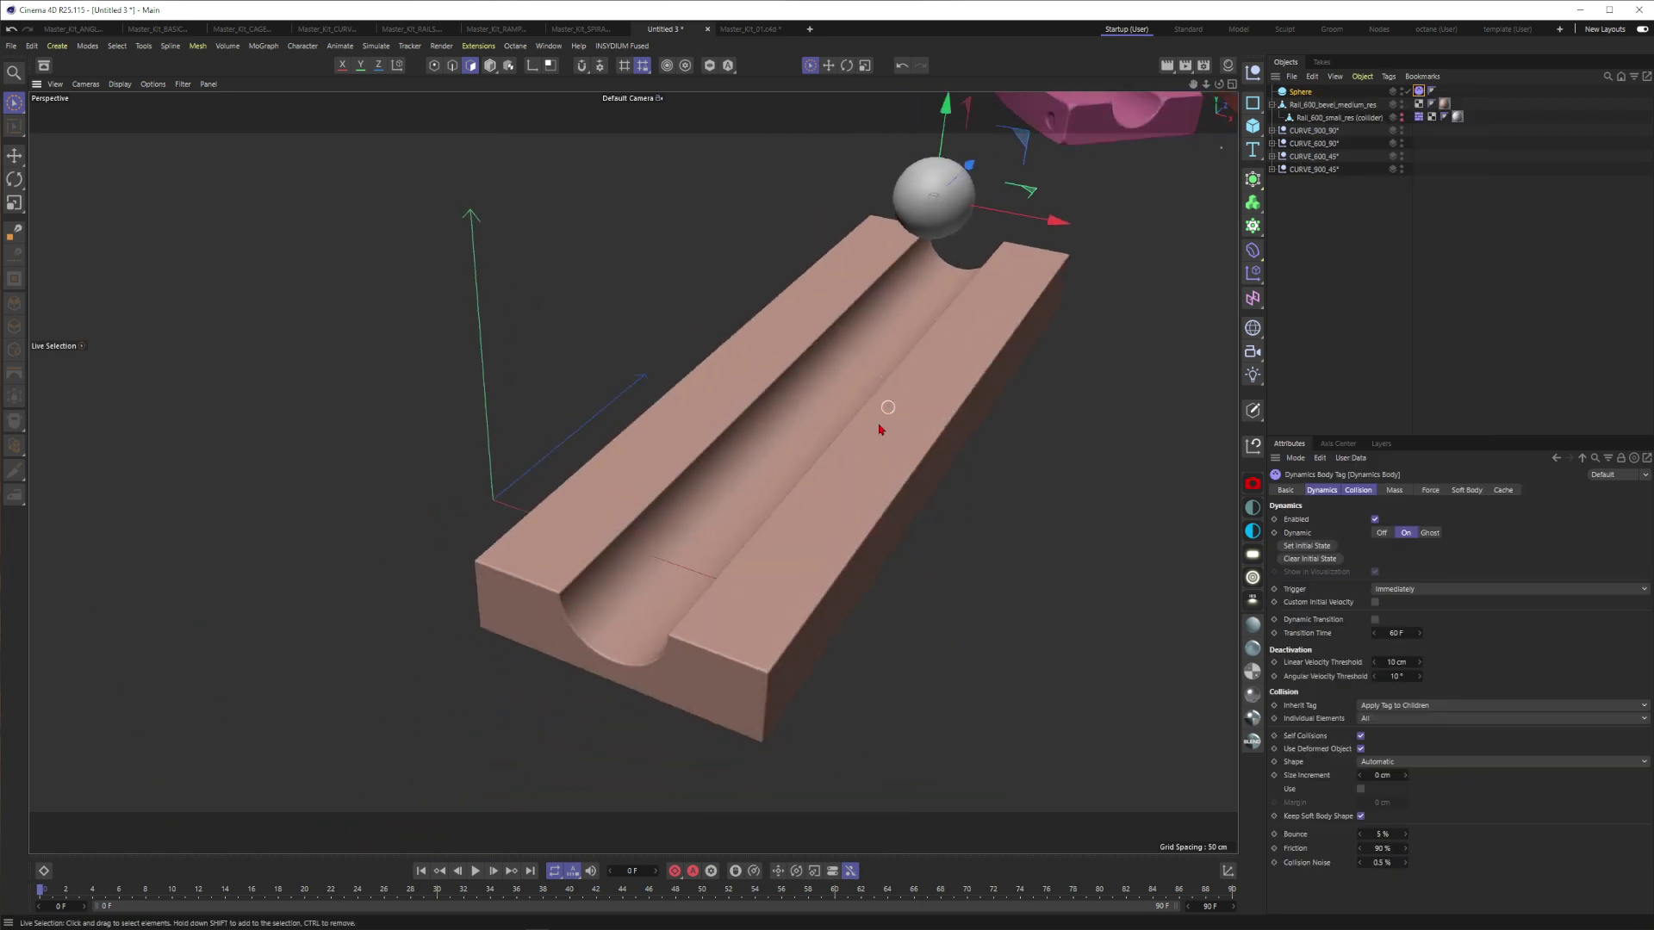
pyautogui.click(475, 870)
pyautogui.keyDown('alt'); pyautogui.moveTo(838, 513); pyautogui.dragTo(801, 379); pyautogui.keyUp('alt')
# Switch Rail_600_bevel_medium_res to model mode and rotate it in pitch to tilt its far end upward during playback.
pyautogui.click(1364, 118)
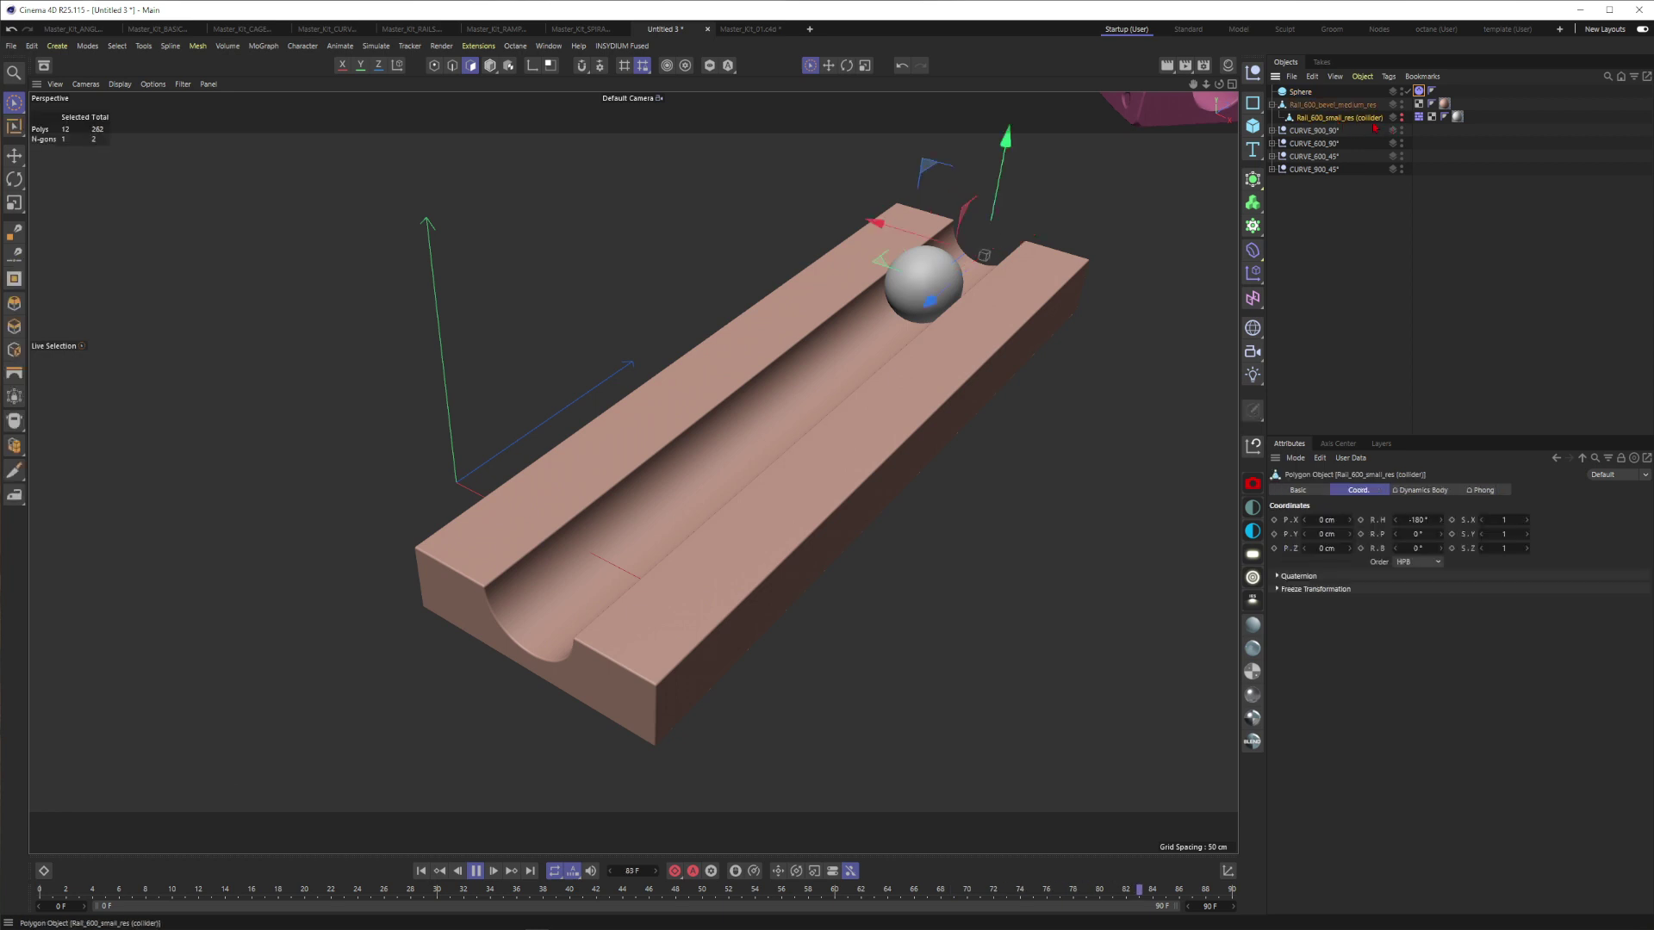
pyautogui.click(1355, 105)
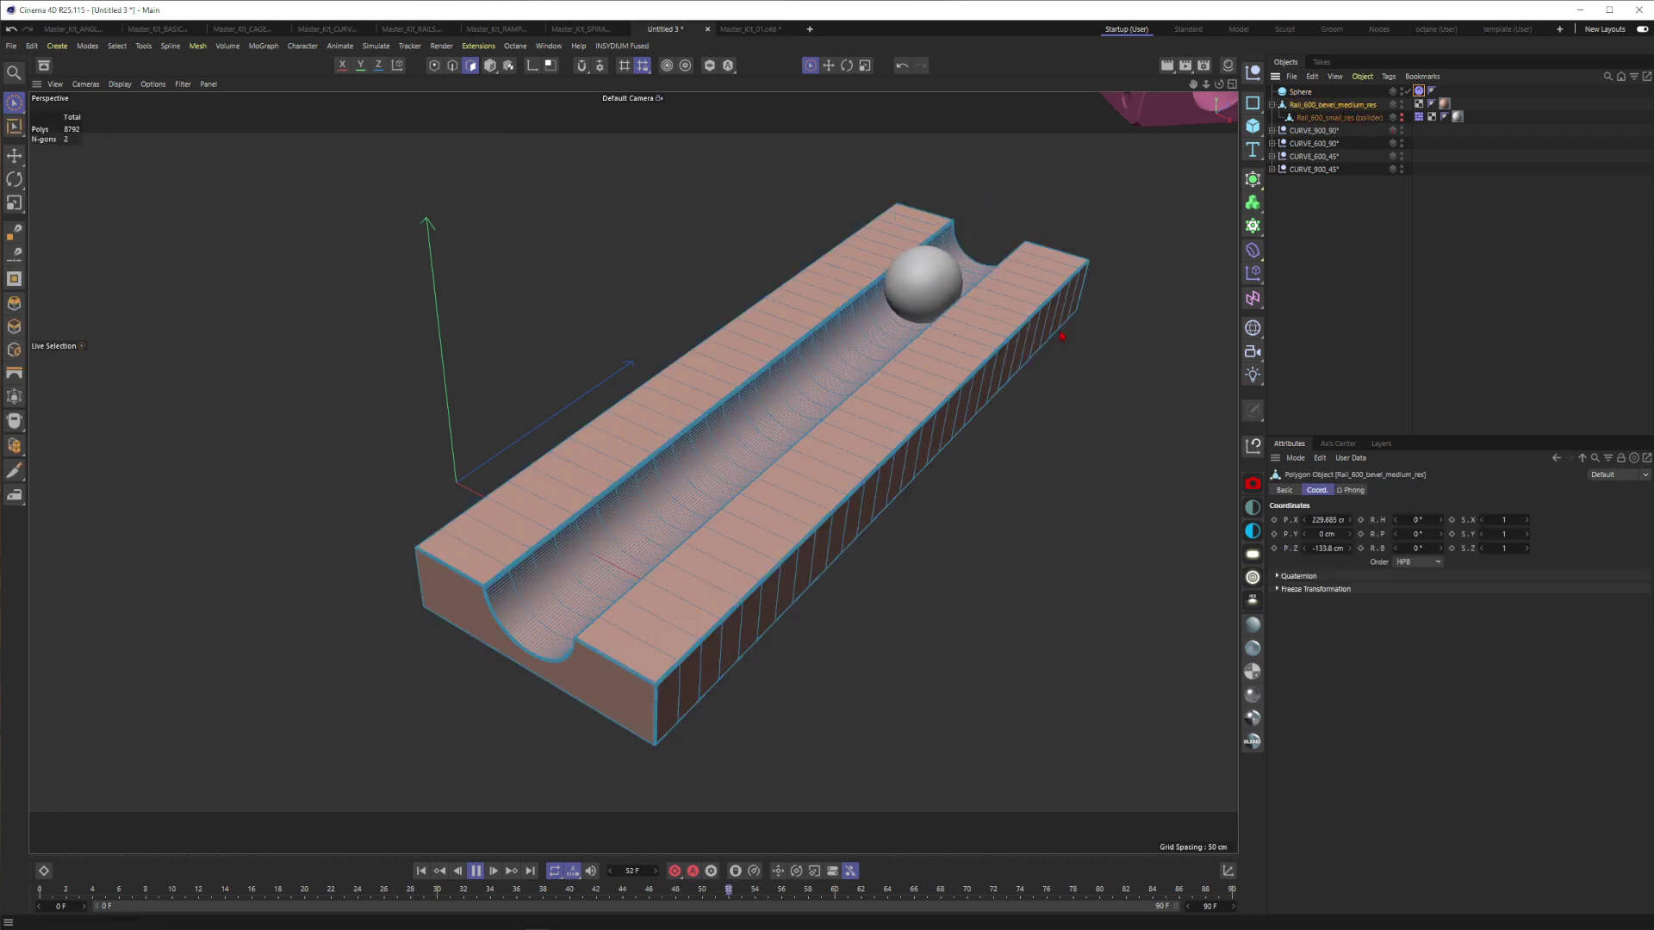
pyautogui.press('r')
pyautogui.press('Return')
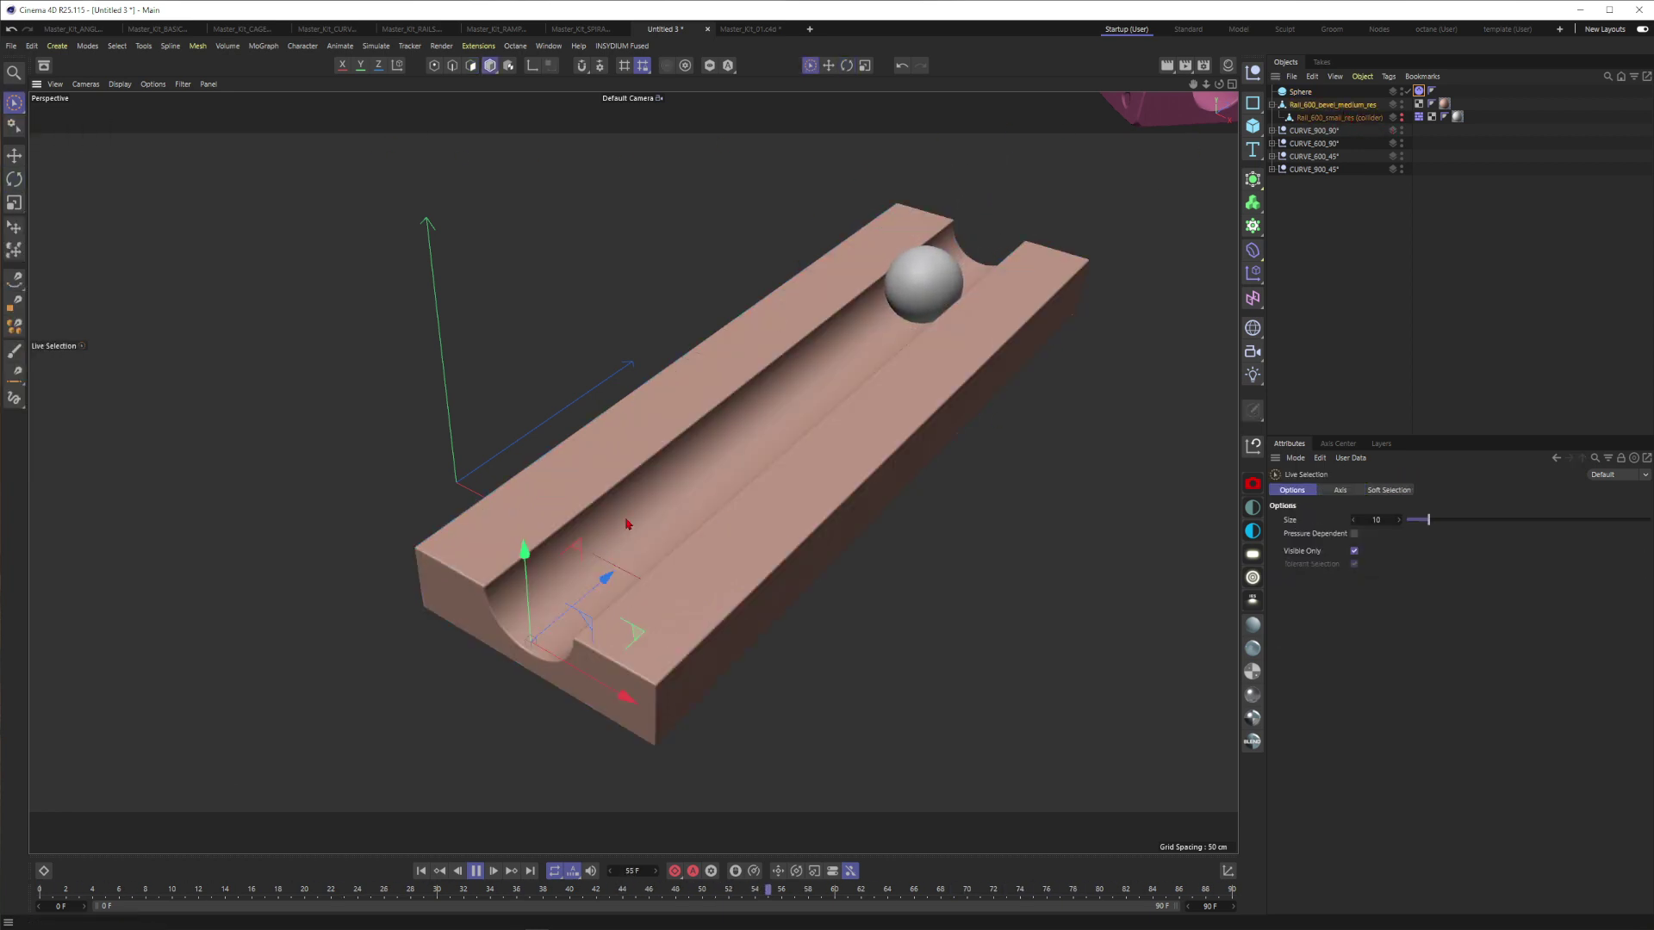
pyautogui.press('r')
pyautogui.moveTo(506, 621); pyautogui.dragTo(497, 639)
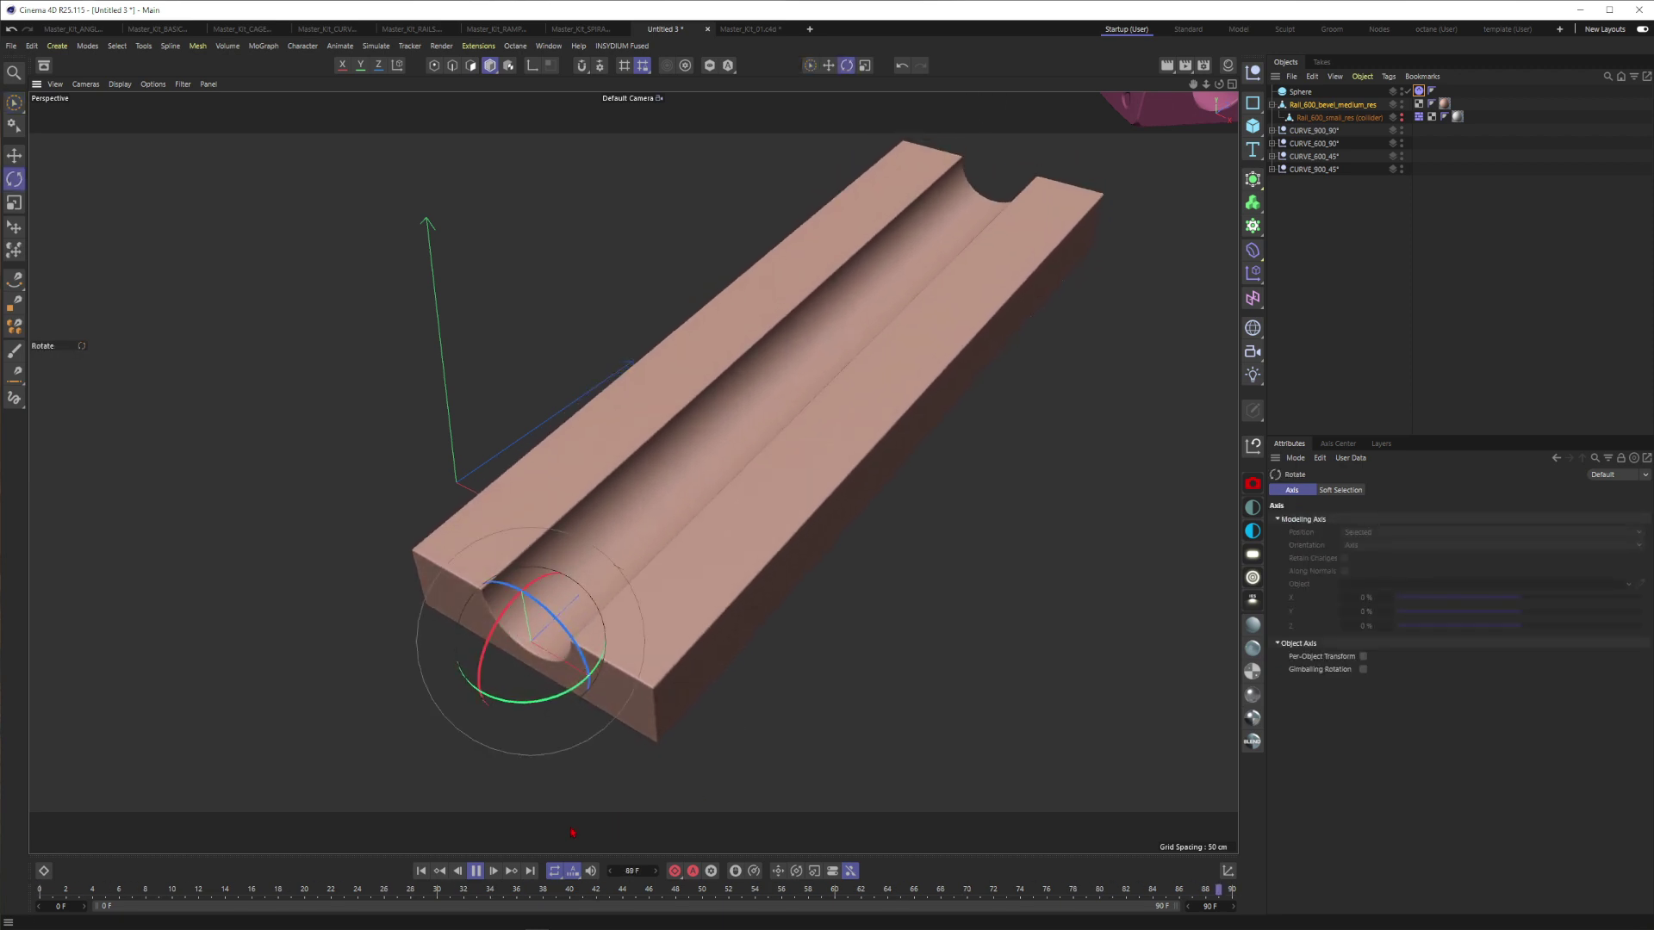
# Extend the animation to 300 frames and play the simulation of the marble rolling along the tilted rail.
pyautogui.press('space')
pyautogui.click(636, 872)
pyautogui.write('300')
pyautogui.press('Return')
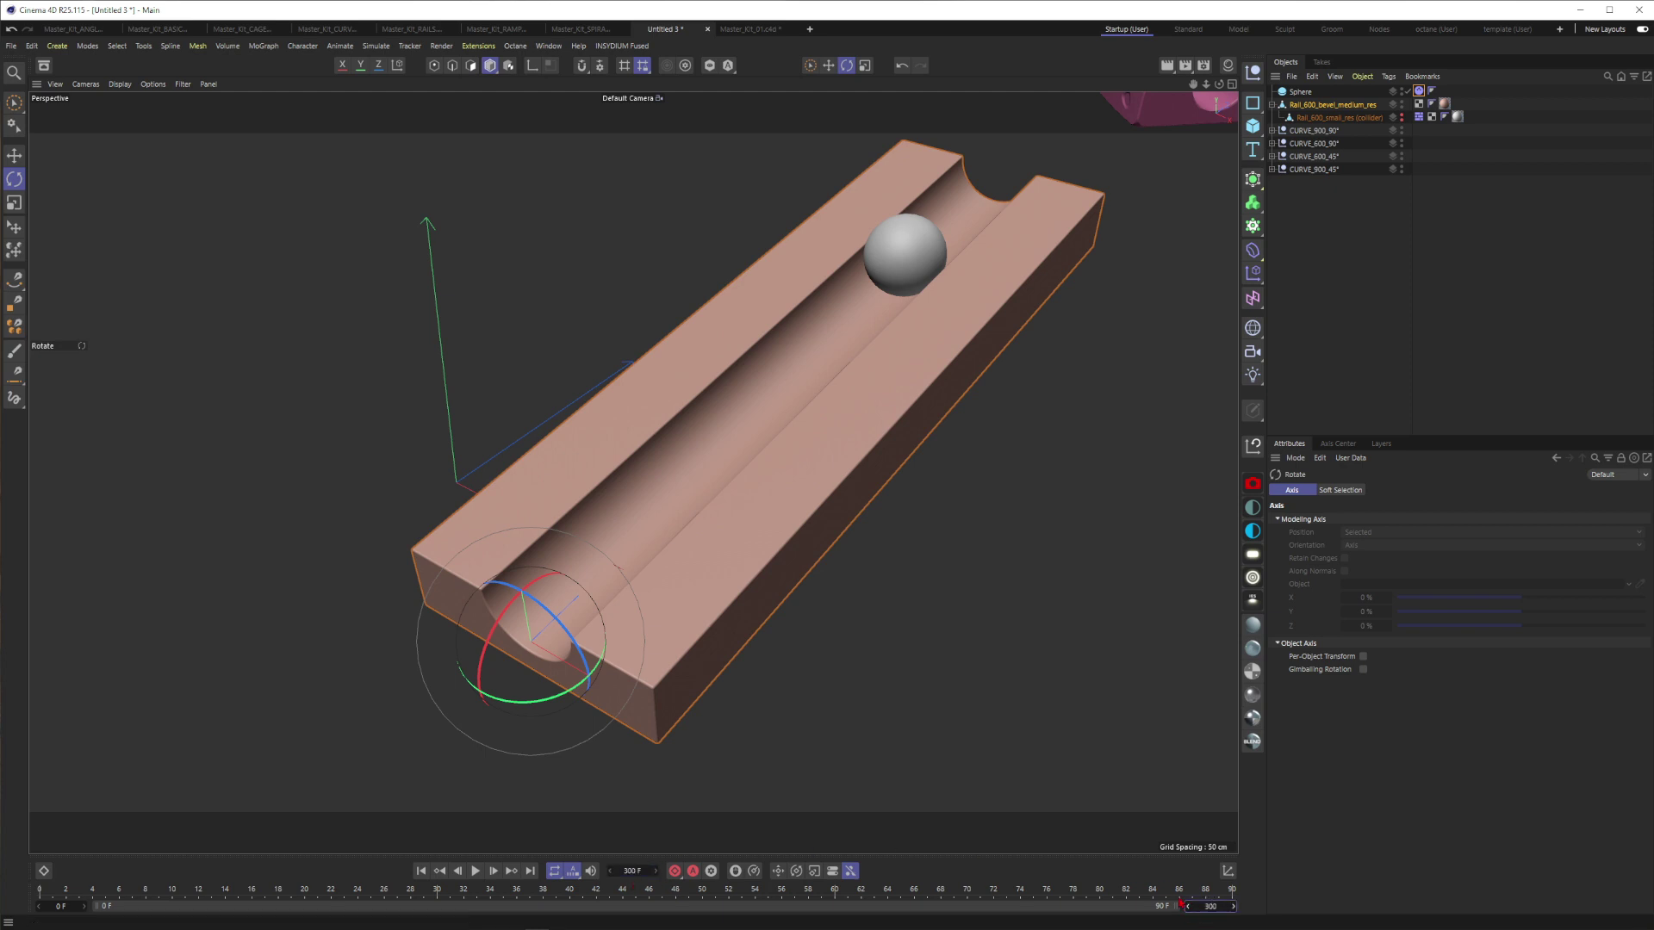
pyautogui.click(475, 871)
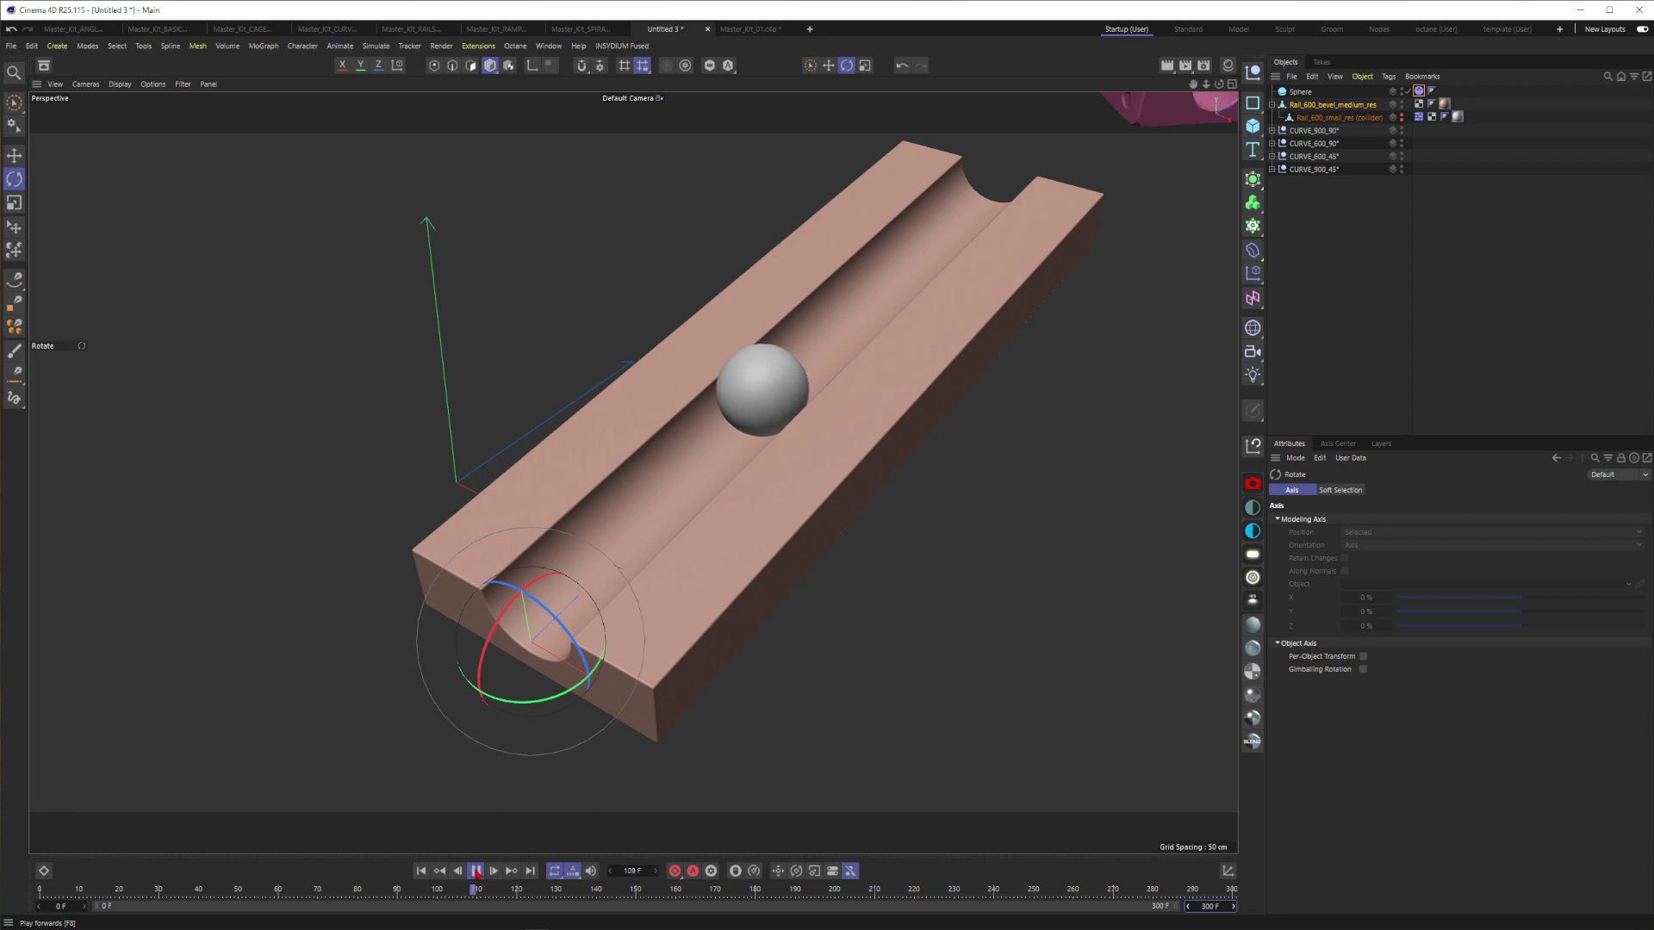
pyautogui.click(475, 871)
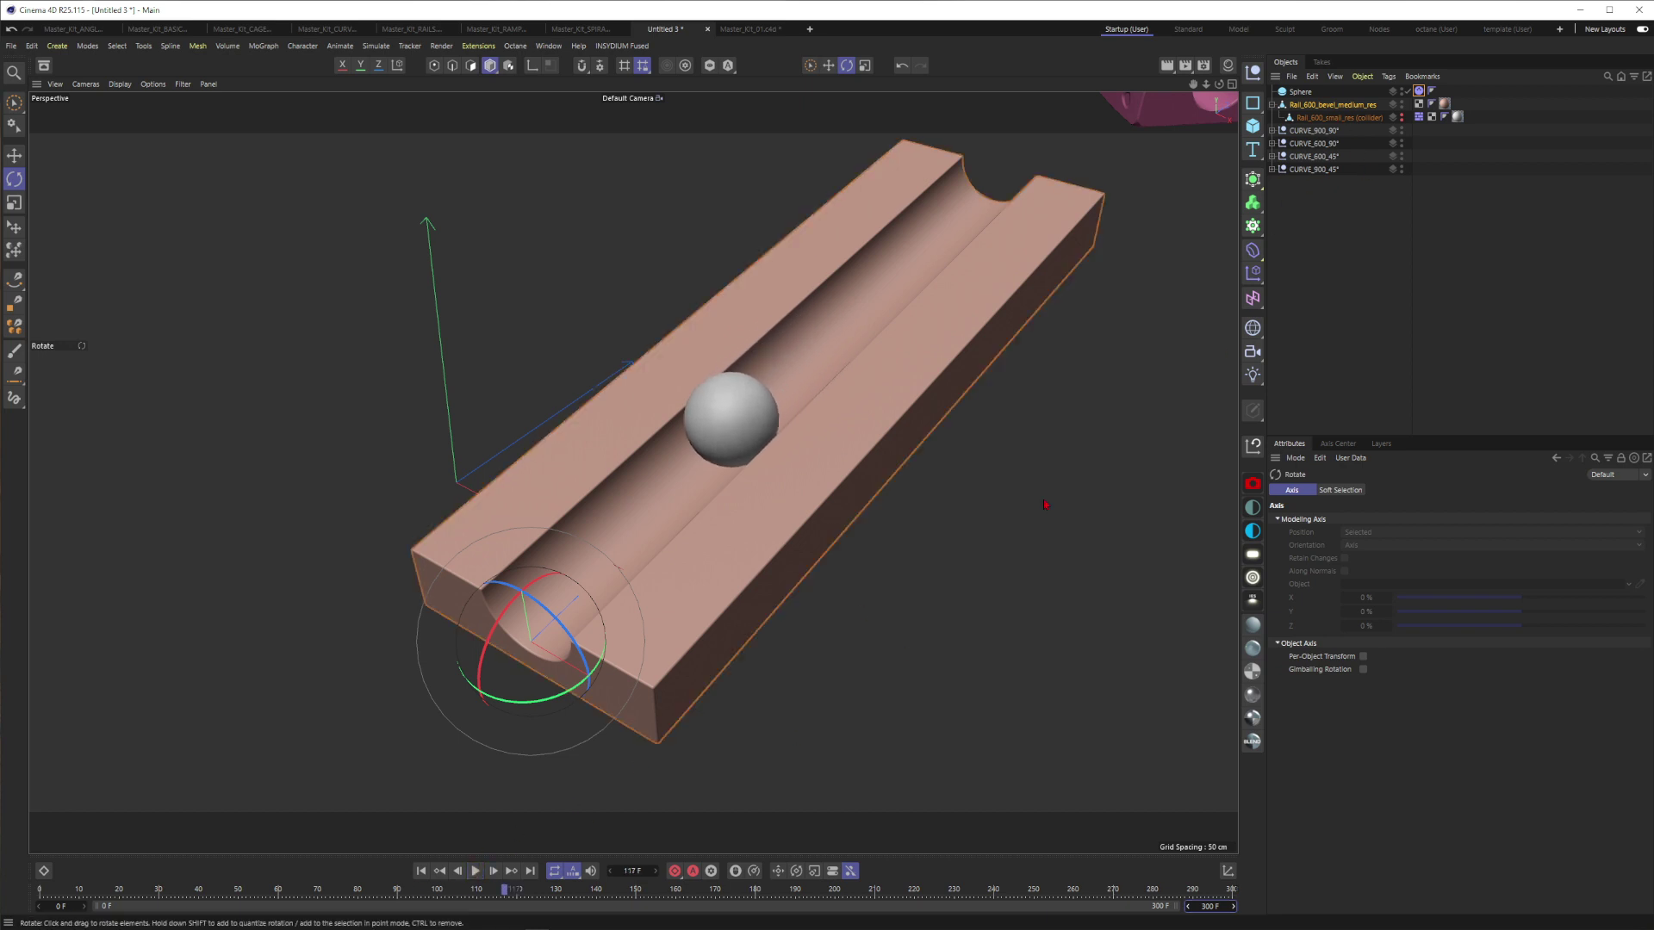
# Return to the first frame and reset the pitch of Rail_600_bevel_medium_res to 0°.
pyautogui.hotkey('shift', 'f')
pyautogui.click(1340, 107)
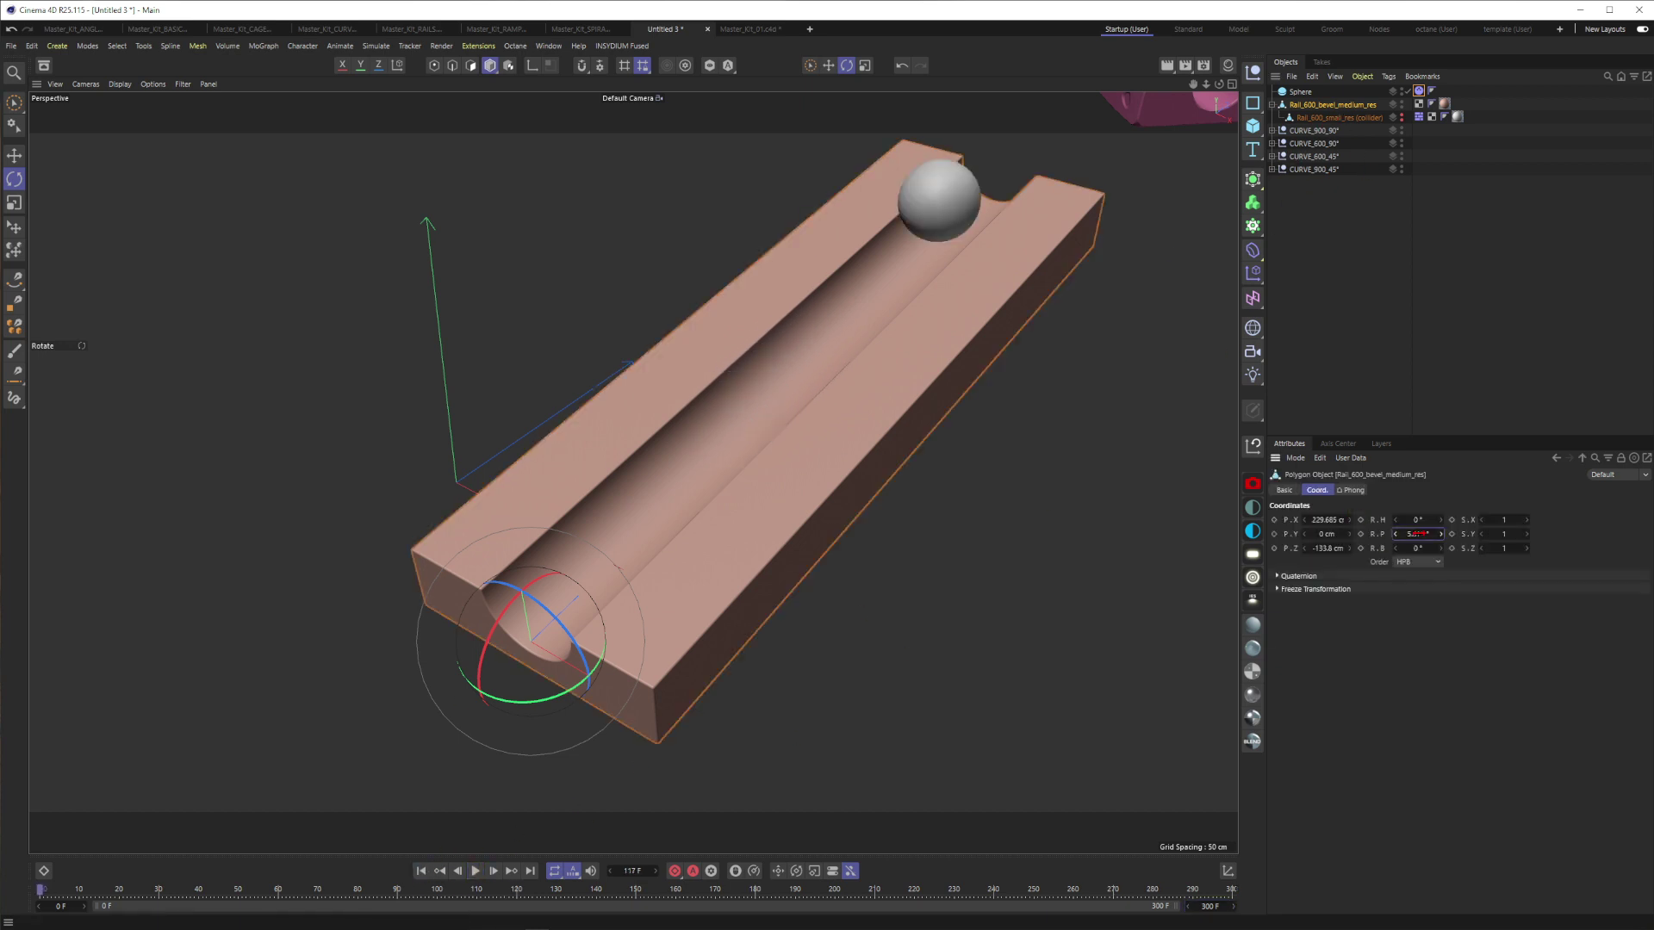
pyautogui.rightClick(1440, 535)
pyautogui.click(1034, 439)
pyautogui.scroll(-5, 922, 363)
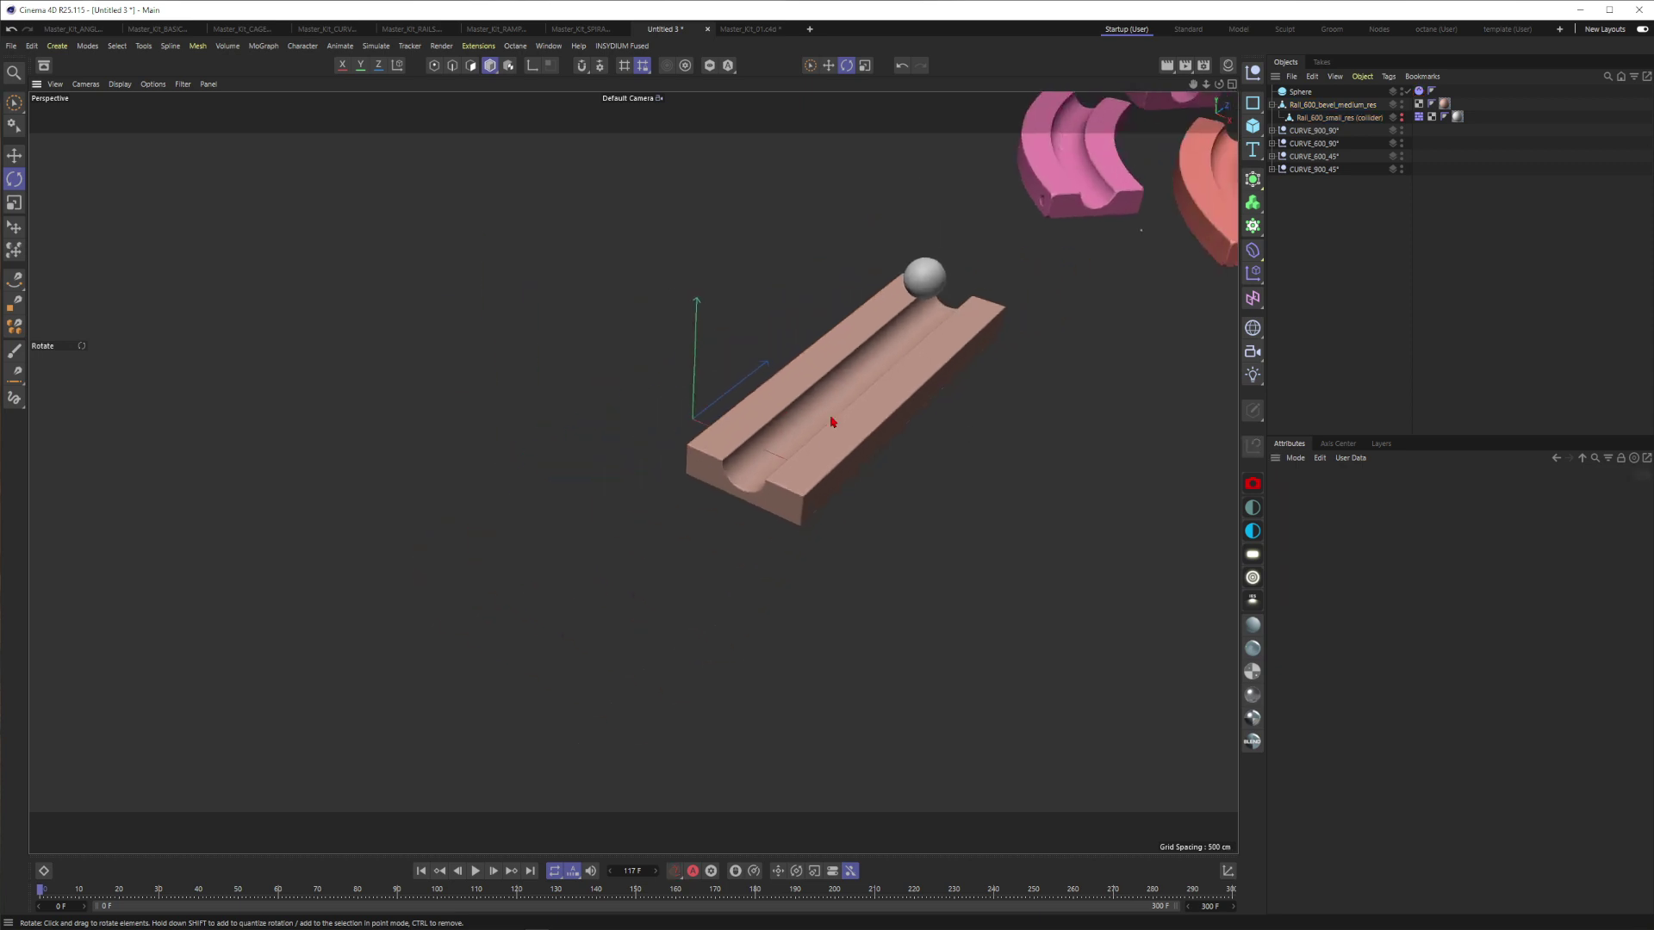
# Collapse the hierarchy of Rail_600_bevel_medium_res and group the rail with its collider under a null.
pyautogui.click(1318, 105)
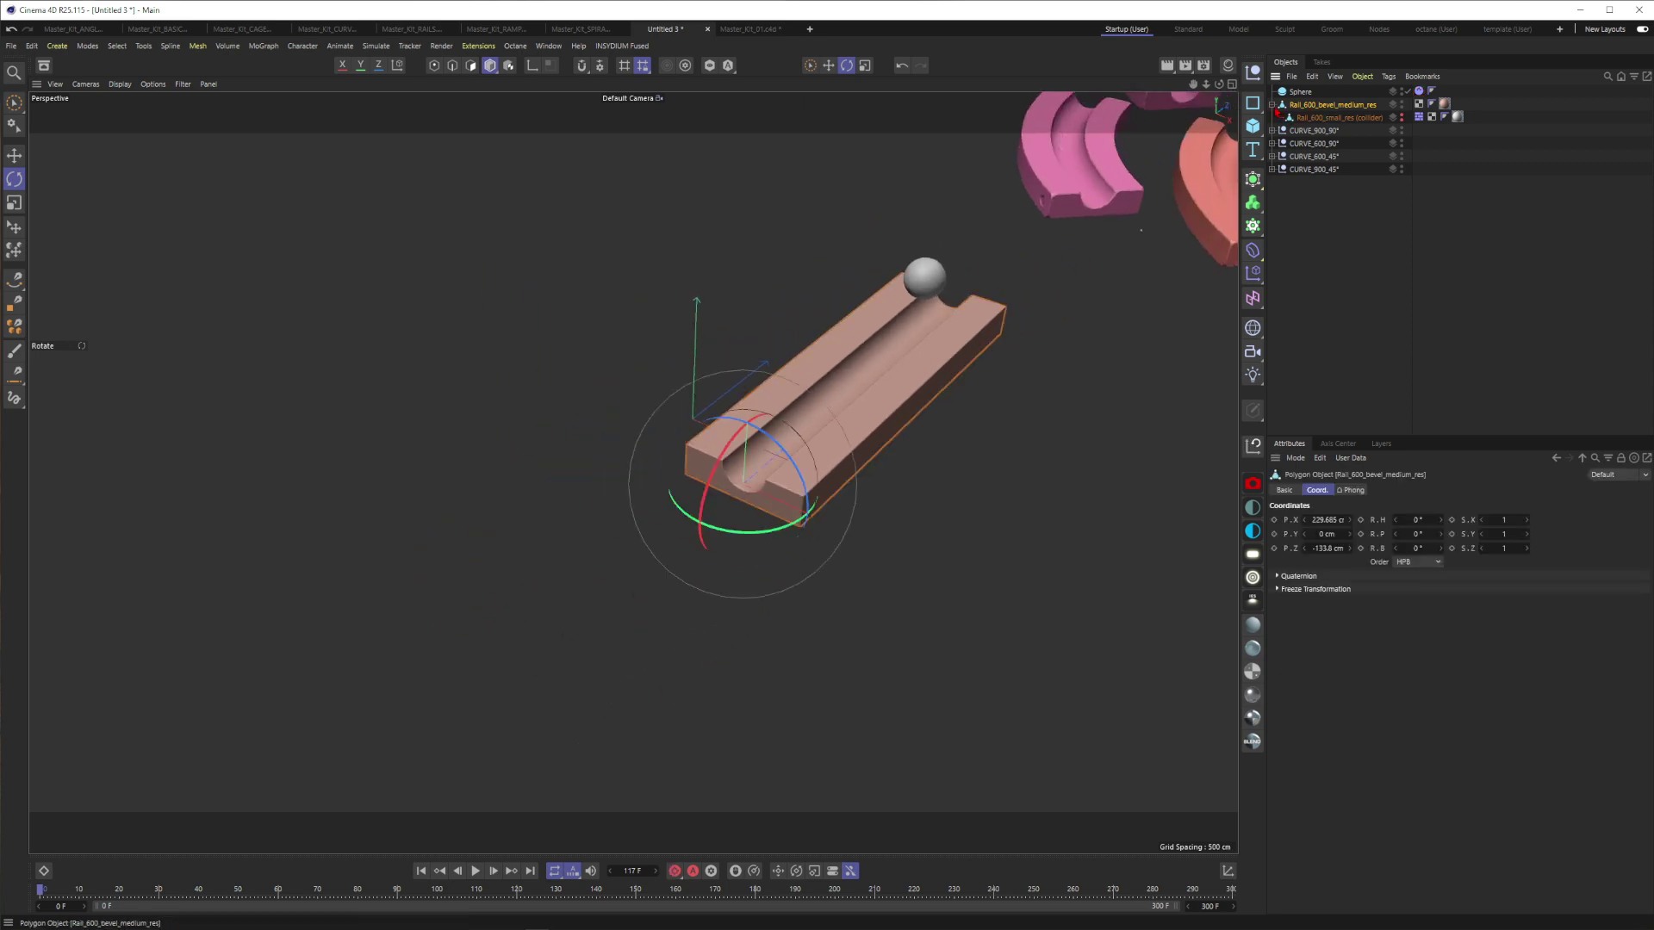
pyautogui.click(1272, 106)
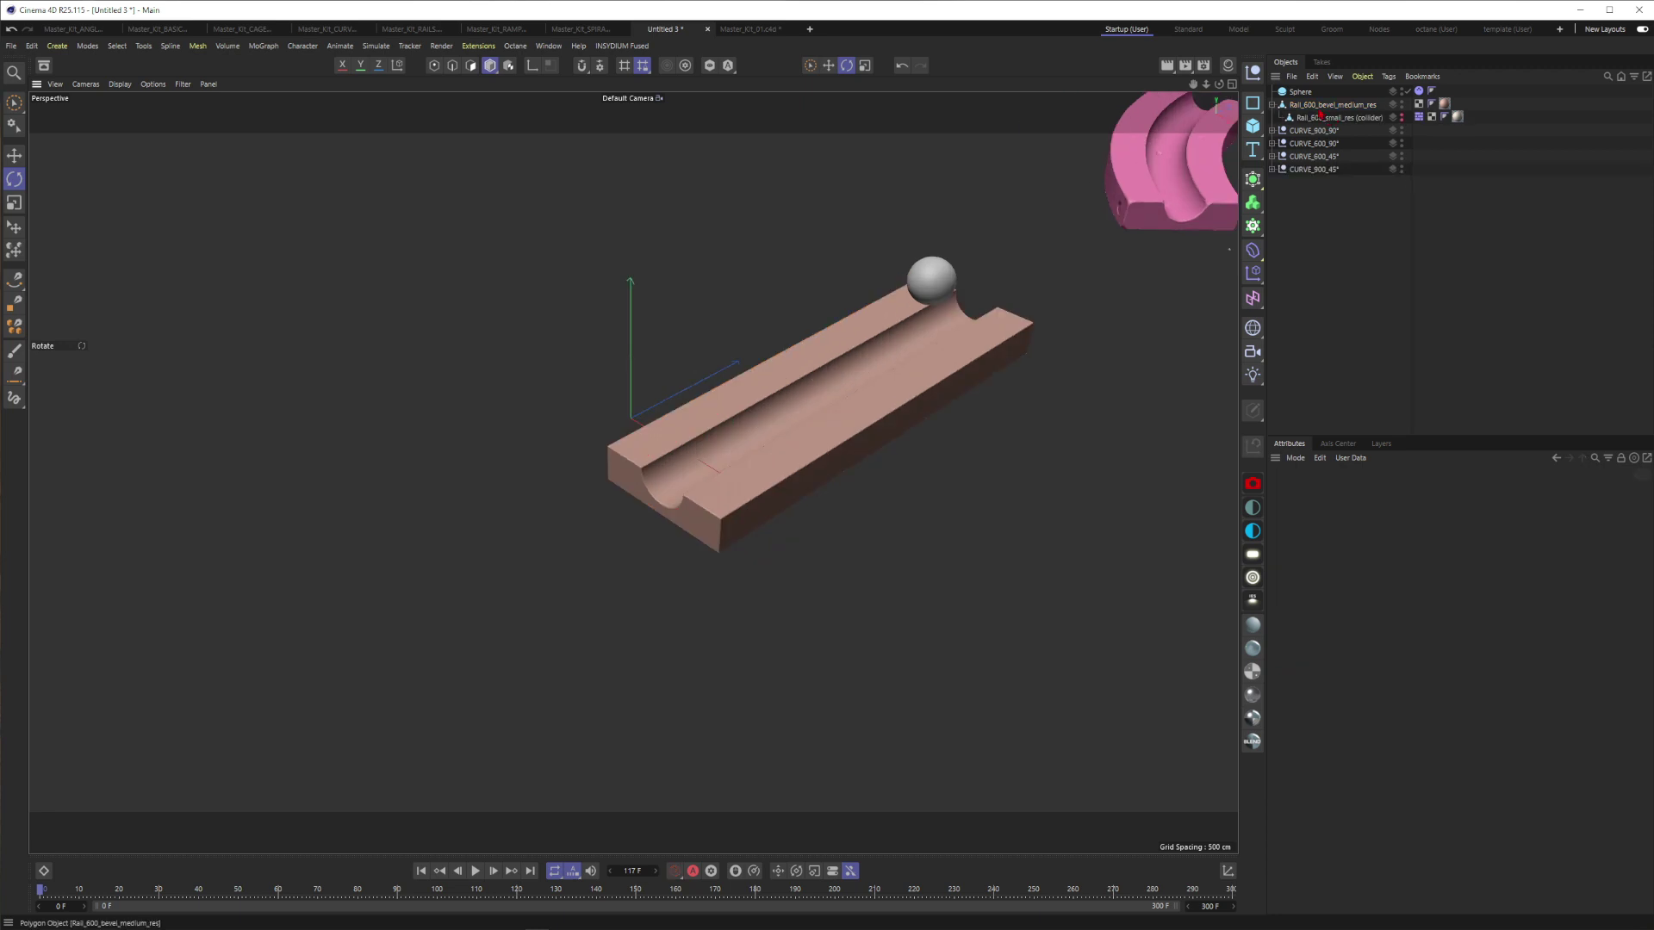
pyautogui.click(1272, 105)
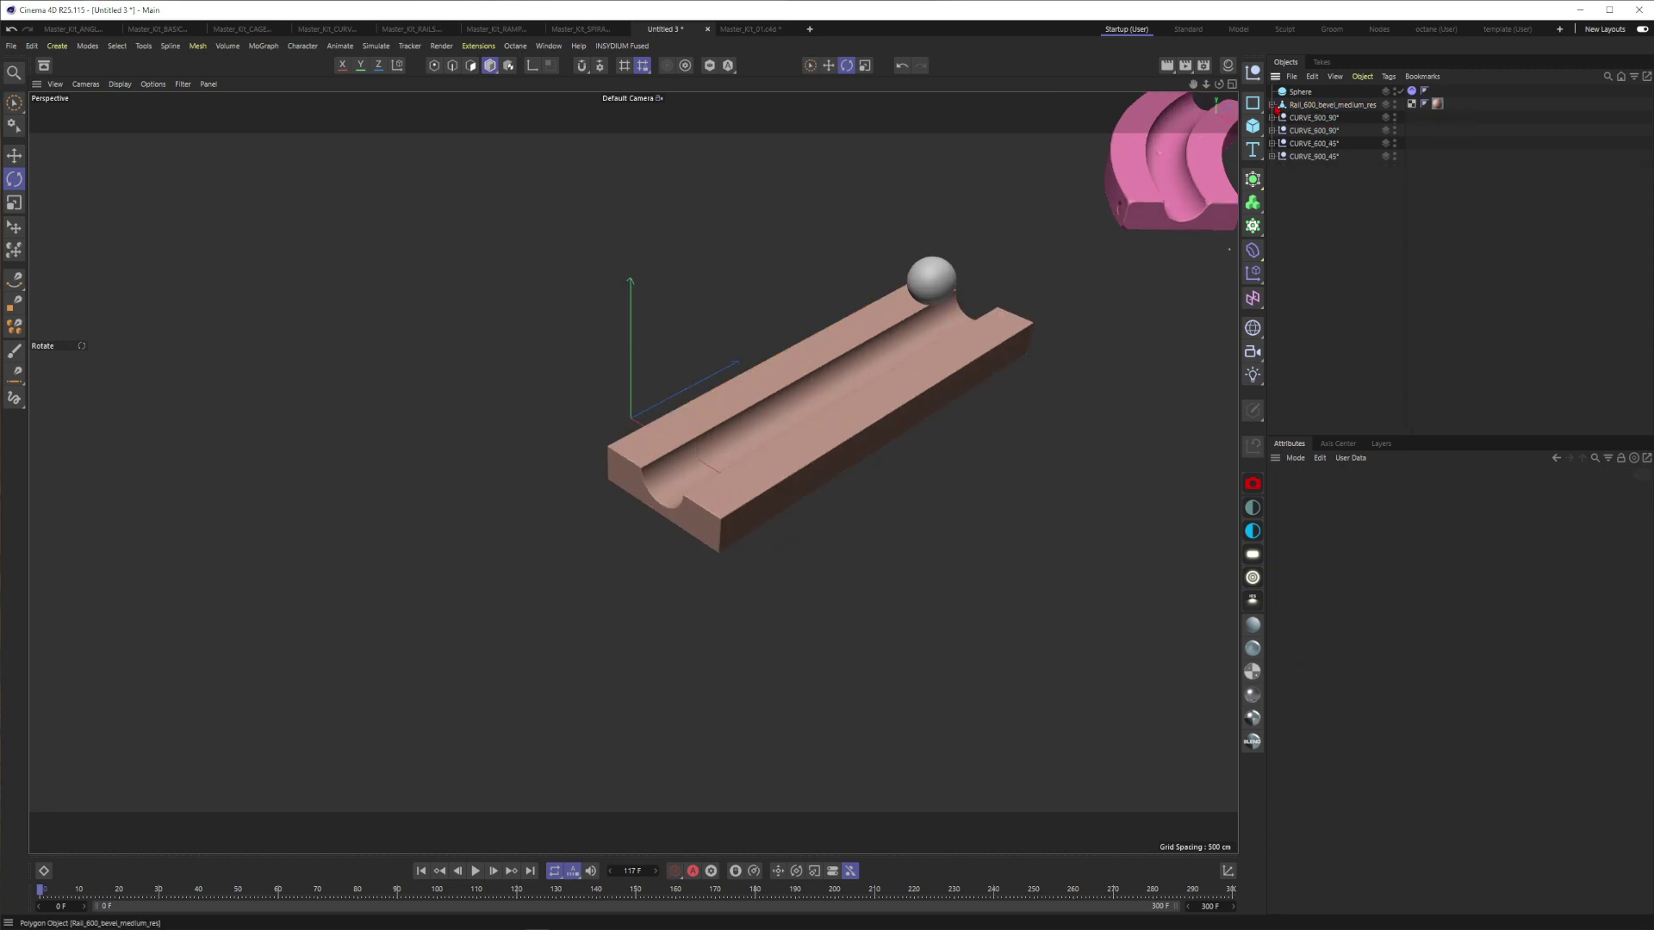
pyautogui.click(1332, 104)
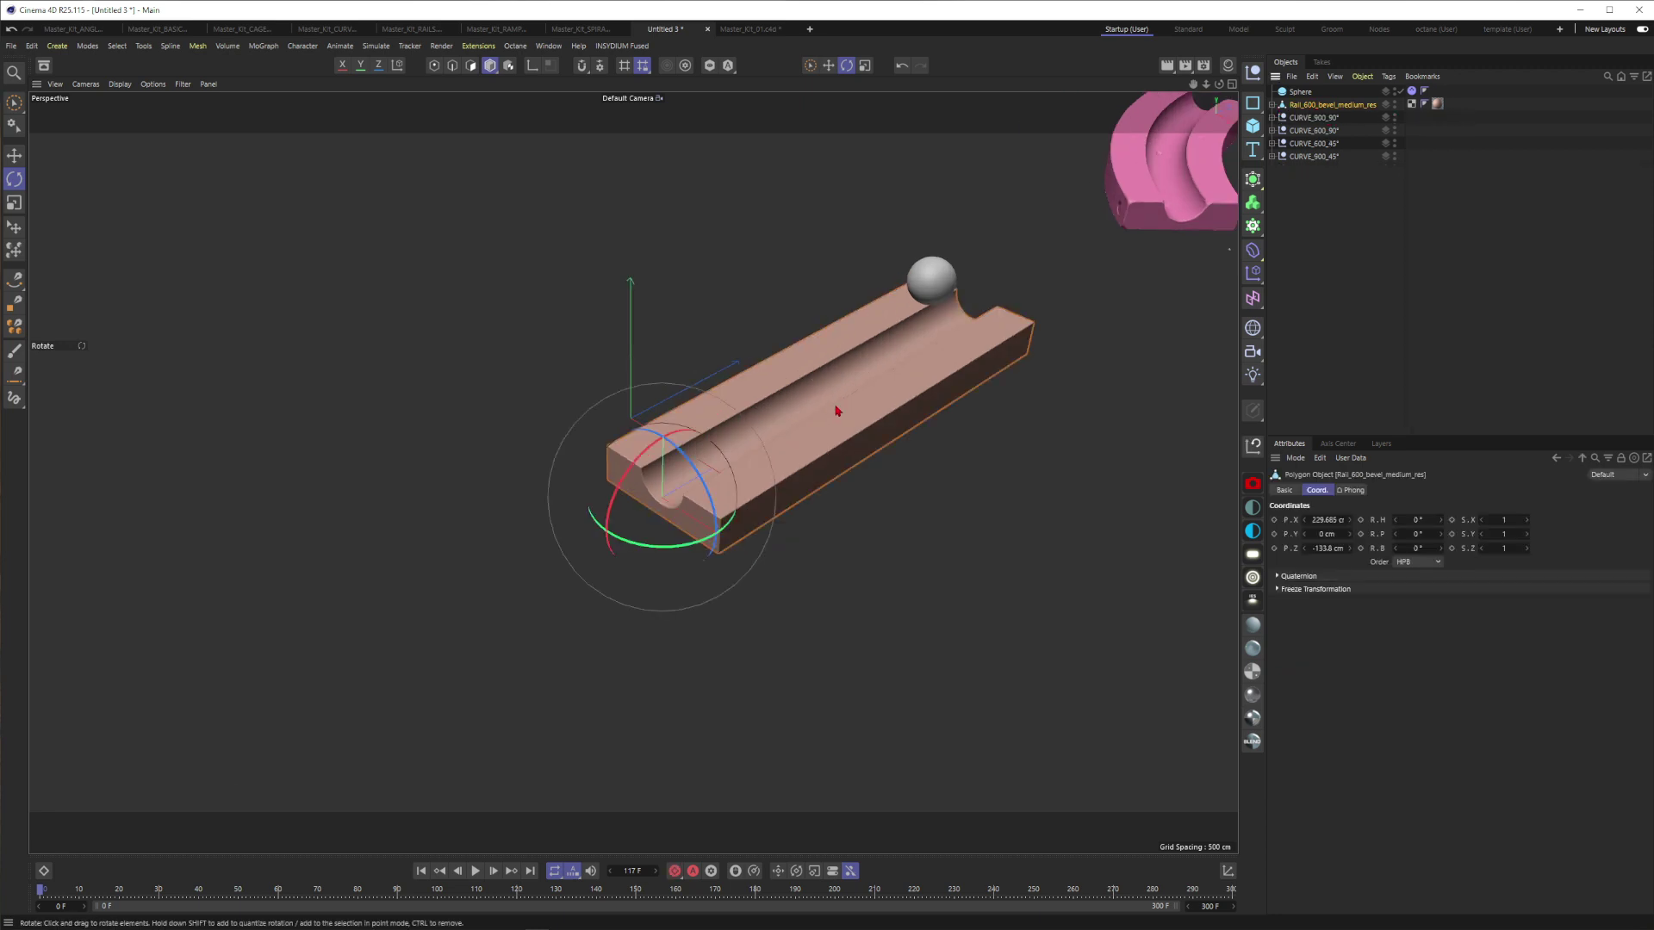
pyautogui.hotkey('alt', 'g')
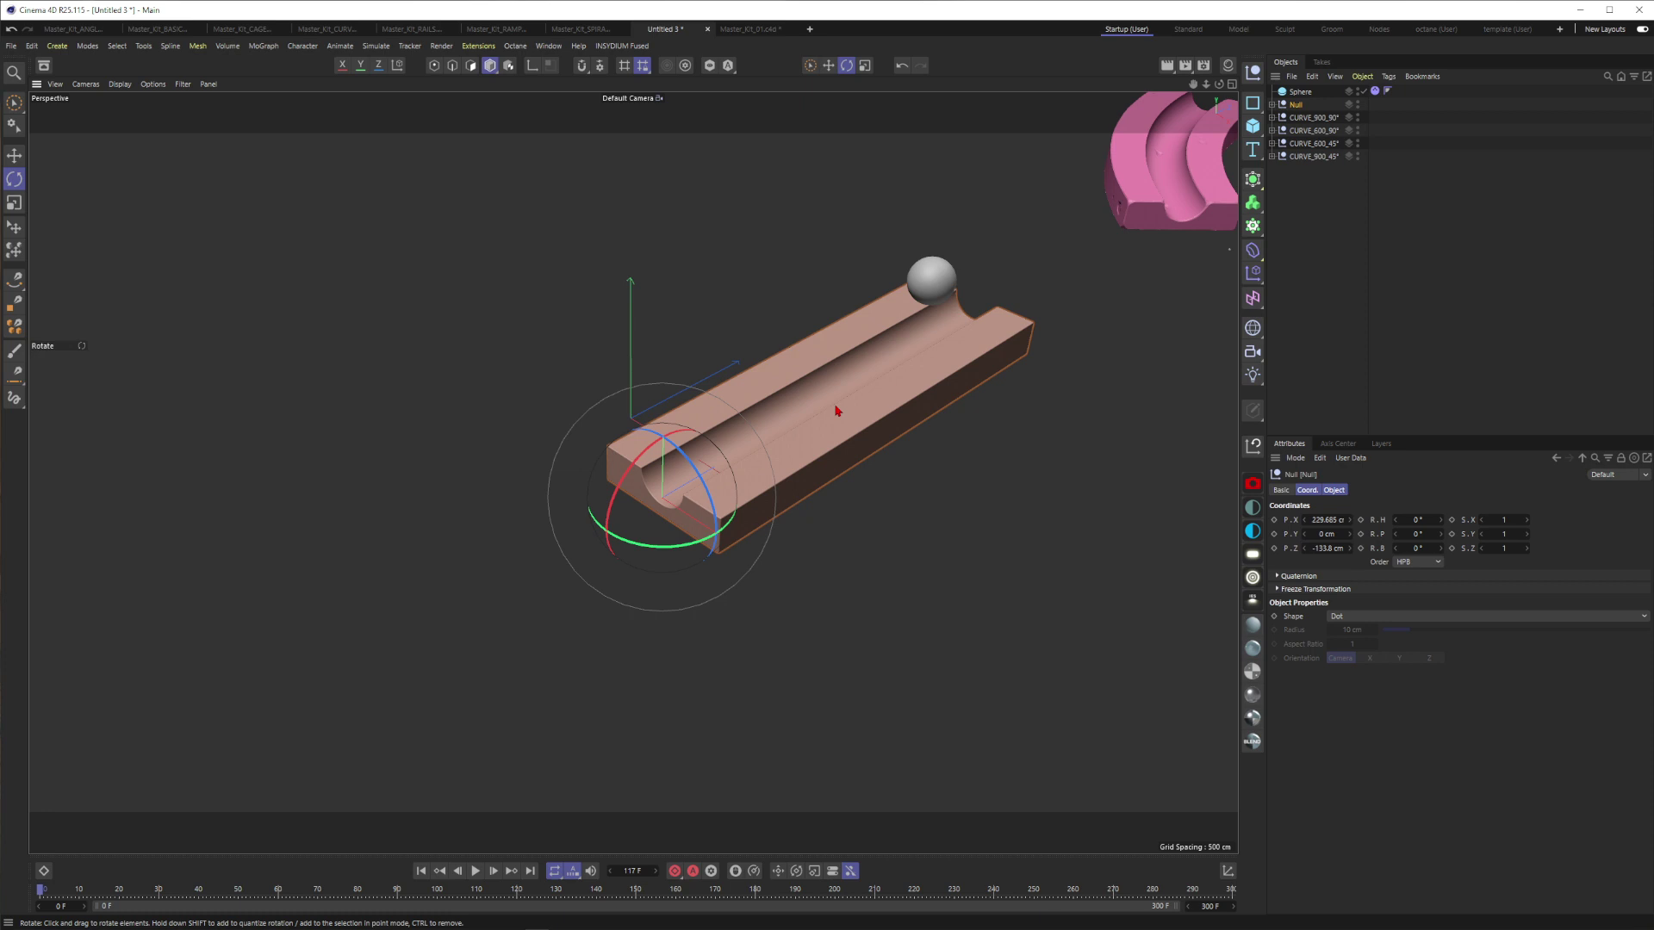
# Add a Bend deformer as a child of Rail_600_bevel_medium_res inside the null.
pyautogui.click(1272, 105)
pyautogui.click(1328, 119)
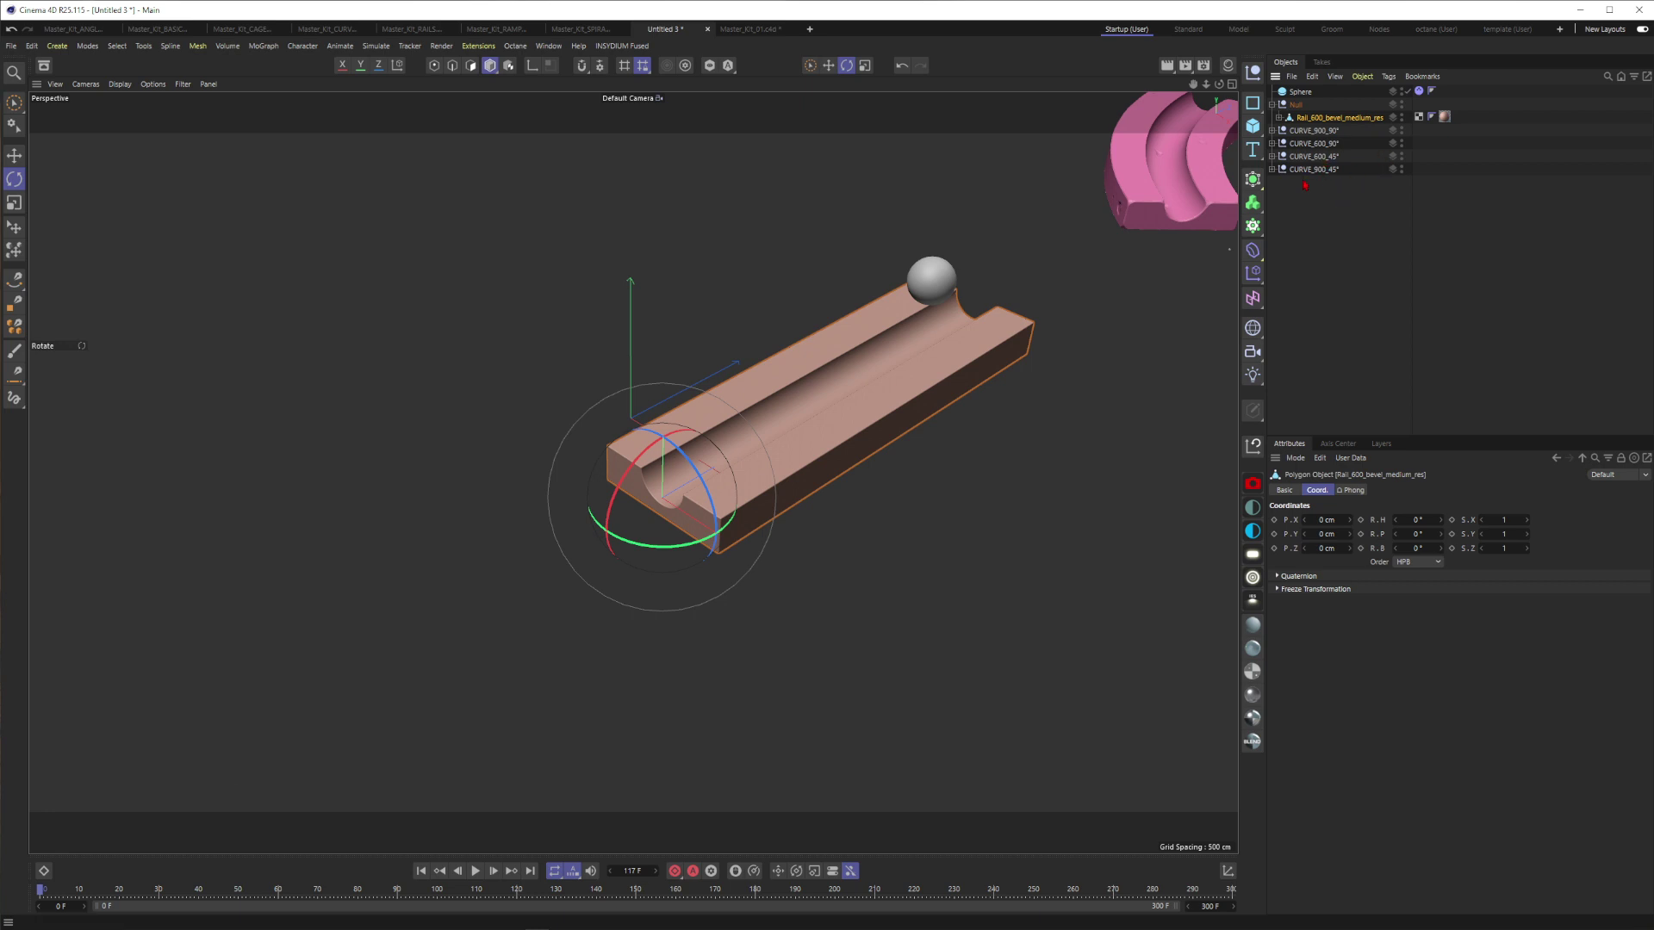
pyautogui.click(1252, 251)
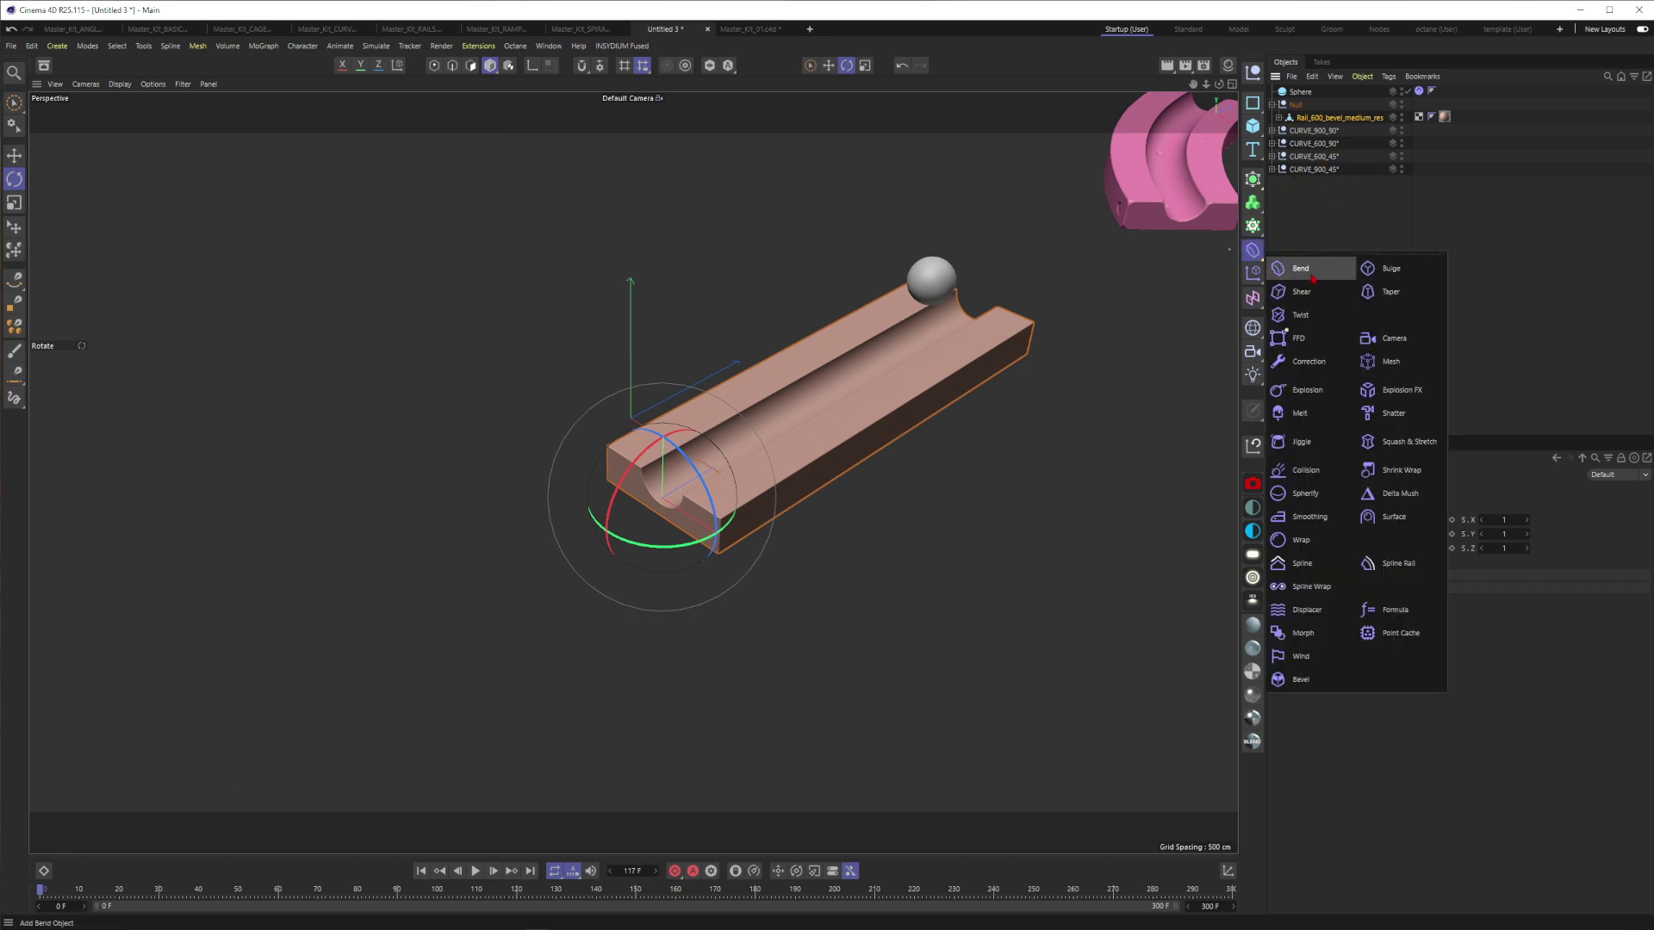
pyautogui.keyDown('shift'); pyautogui.click(1305, 274); pyautogui.keyUp('shift')
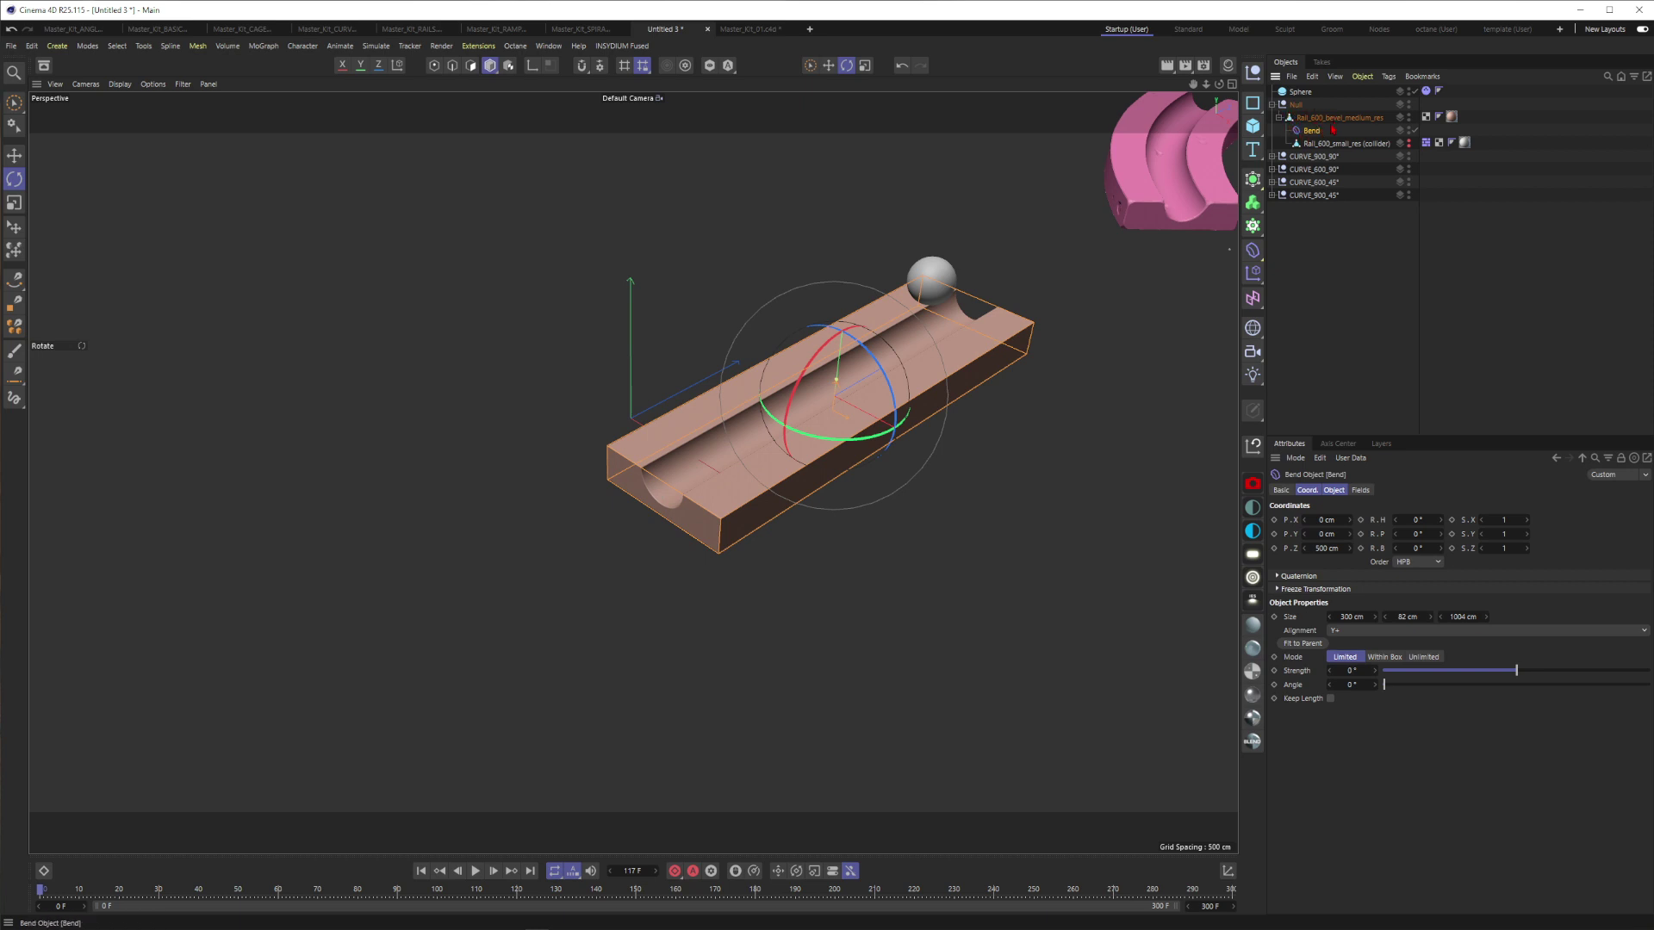
pyautogui.click(880, 382)
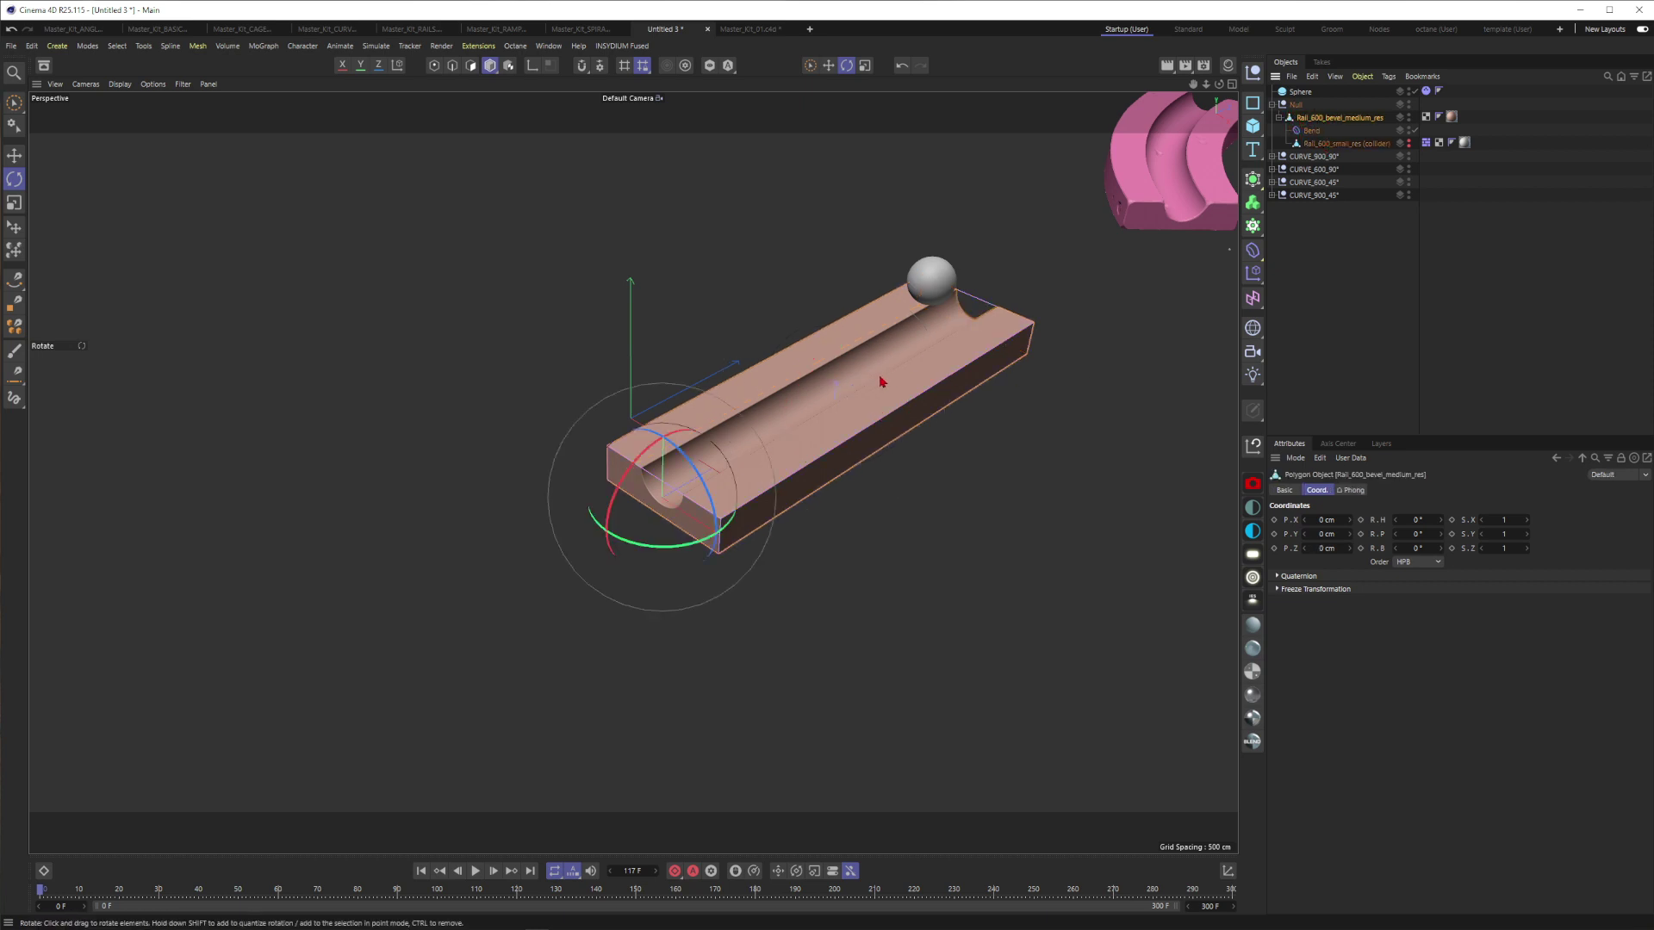
pyautogui.keyDown('alt'); pyautogui.moveTo(897, 390); pyautogui.dragTo(921, 392); pyautogui.keyUp('alt')
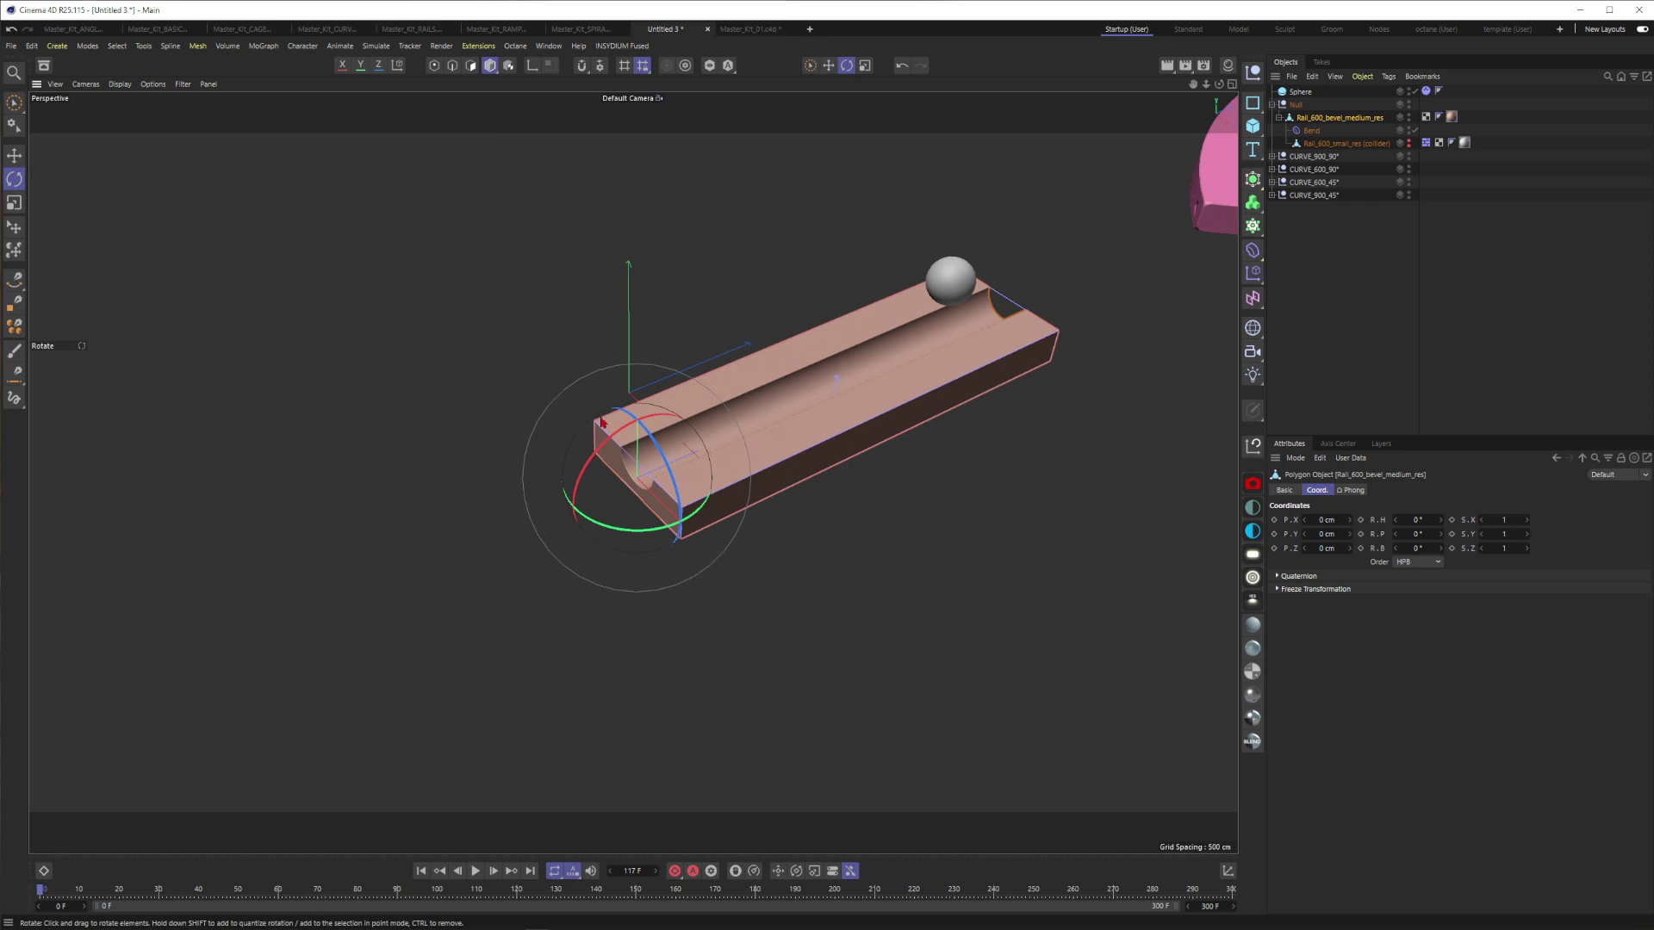
# Give the Bend a trial strength of 29°, set its alignment to Z+ and fit it to the parent rail.
pyautogui.click(1311, 131)
pyautogui.moveTo(1519, 673); pyautogui.dragTo(1527, 671)
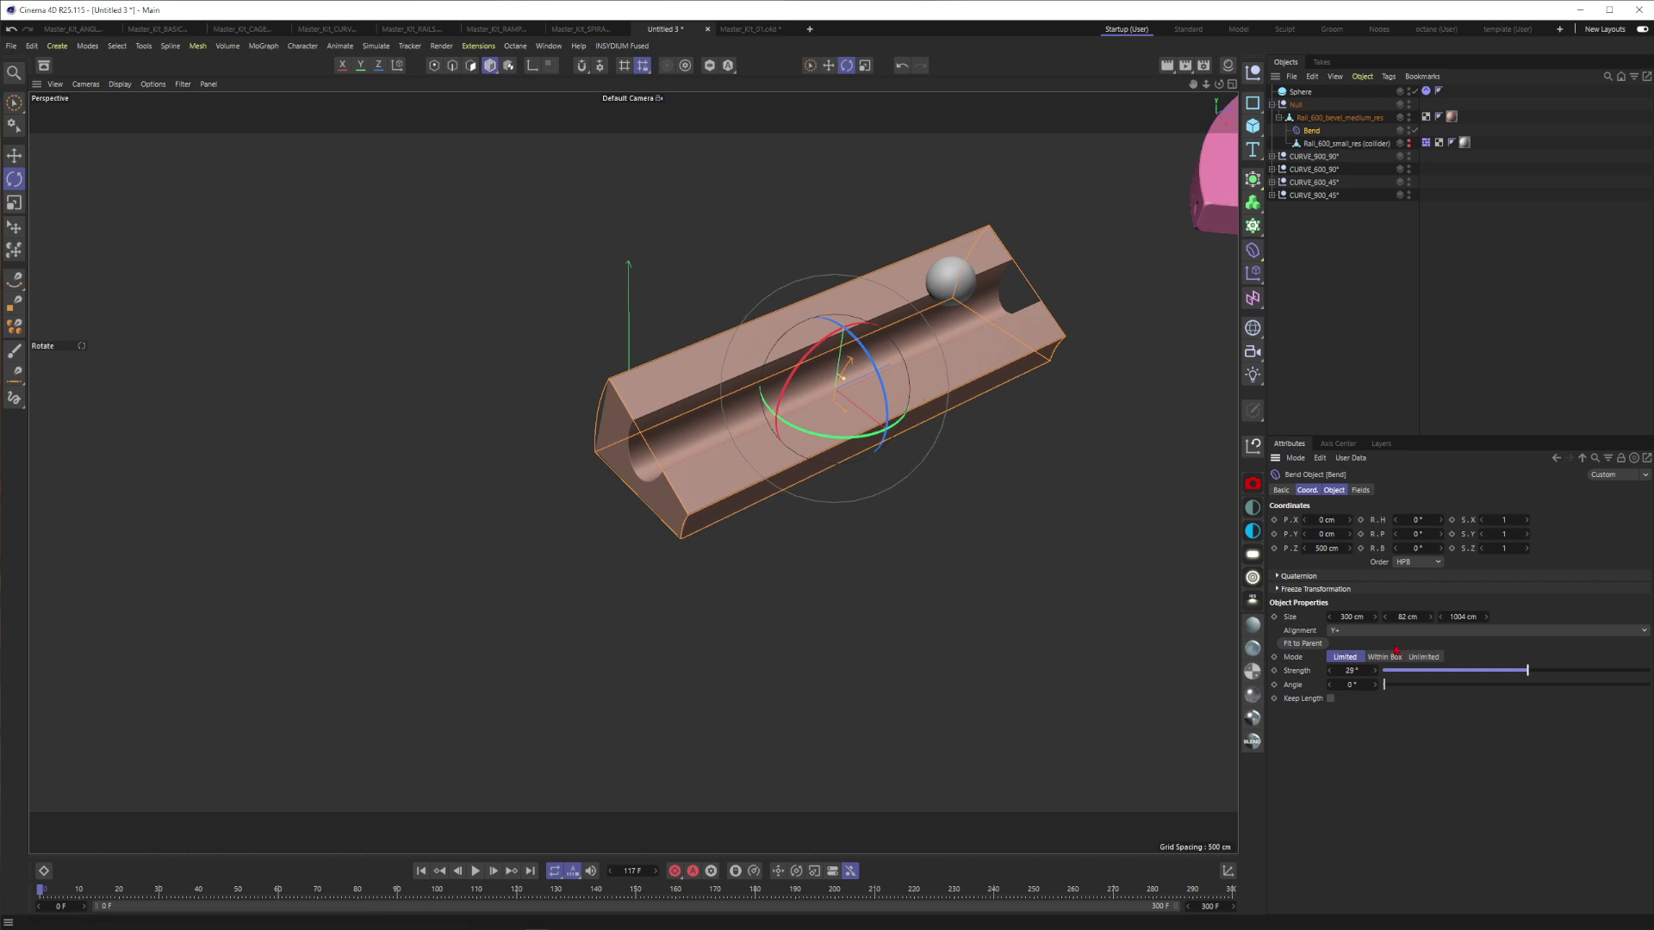
pyautogui.click(1369, 630)
pyautogui.click(1364, 725)
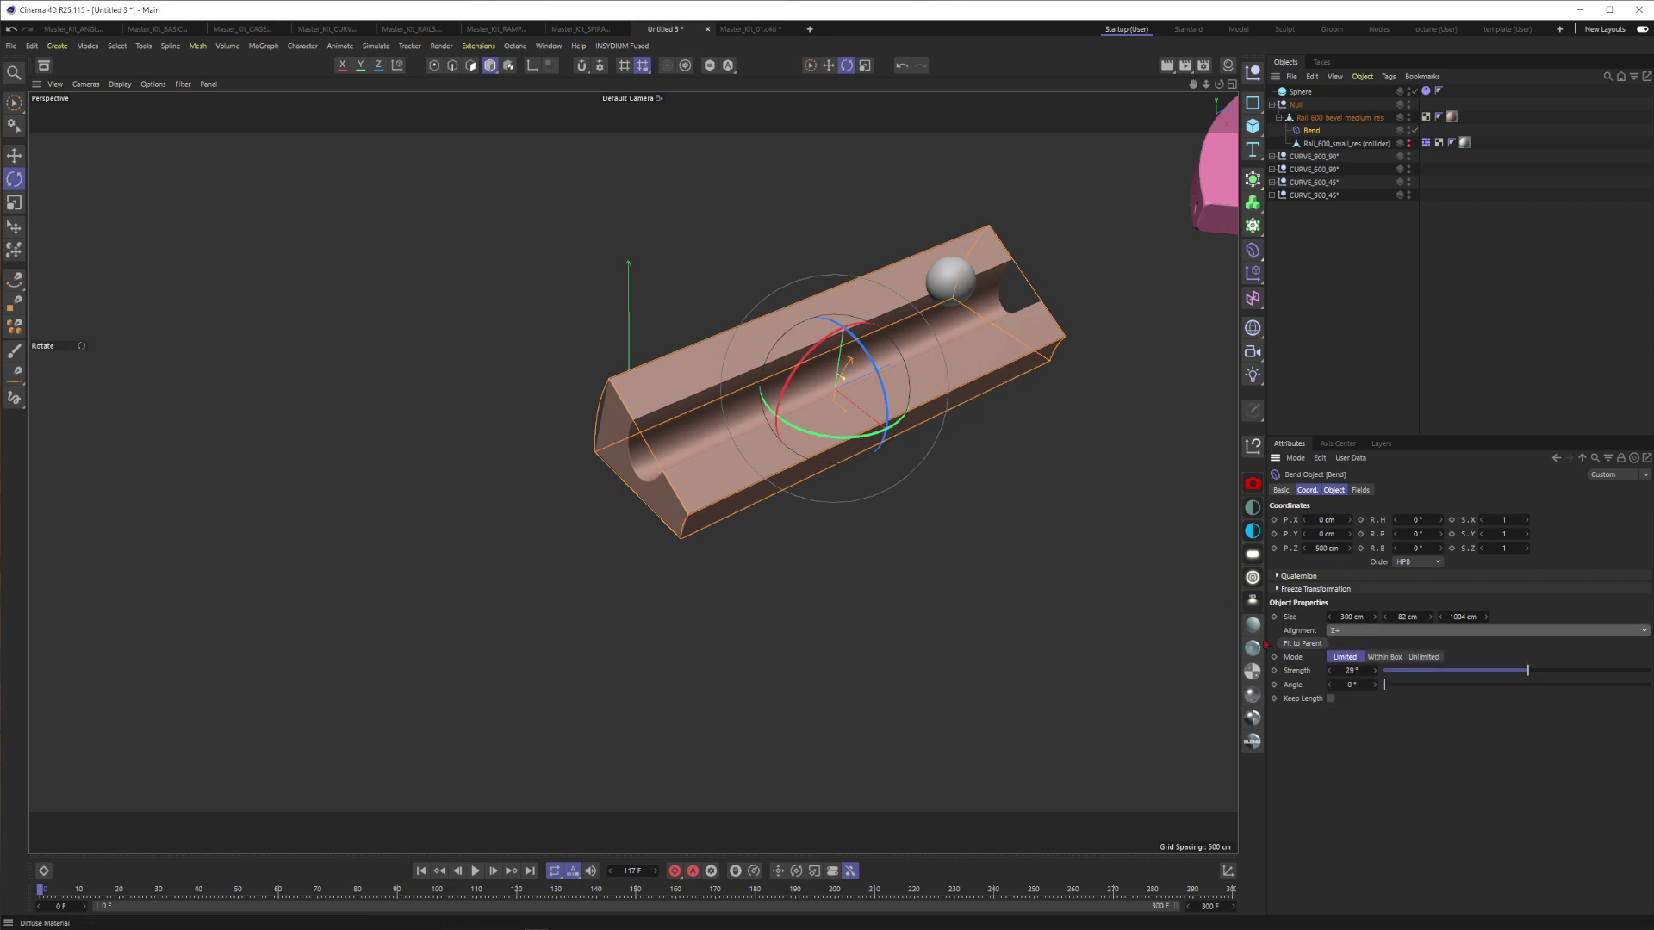
pyautogui.click(1302, 643)
pyautogui.keyDown('alt'); pyautogui.moveTo(1005, 382); pyautogui.dragTo(959, 372); pyautogui.keyUp('alt')
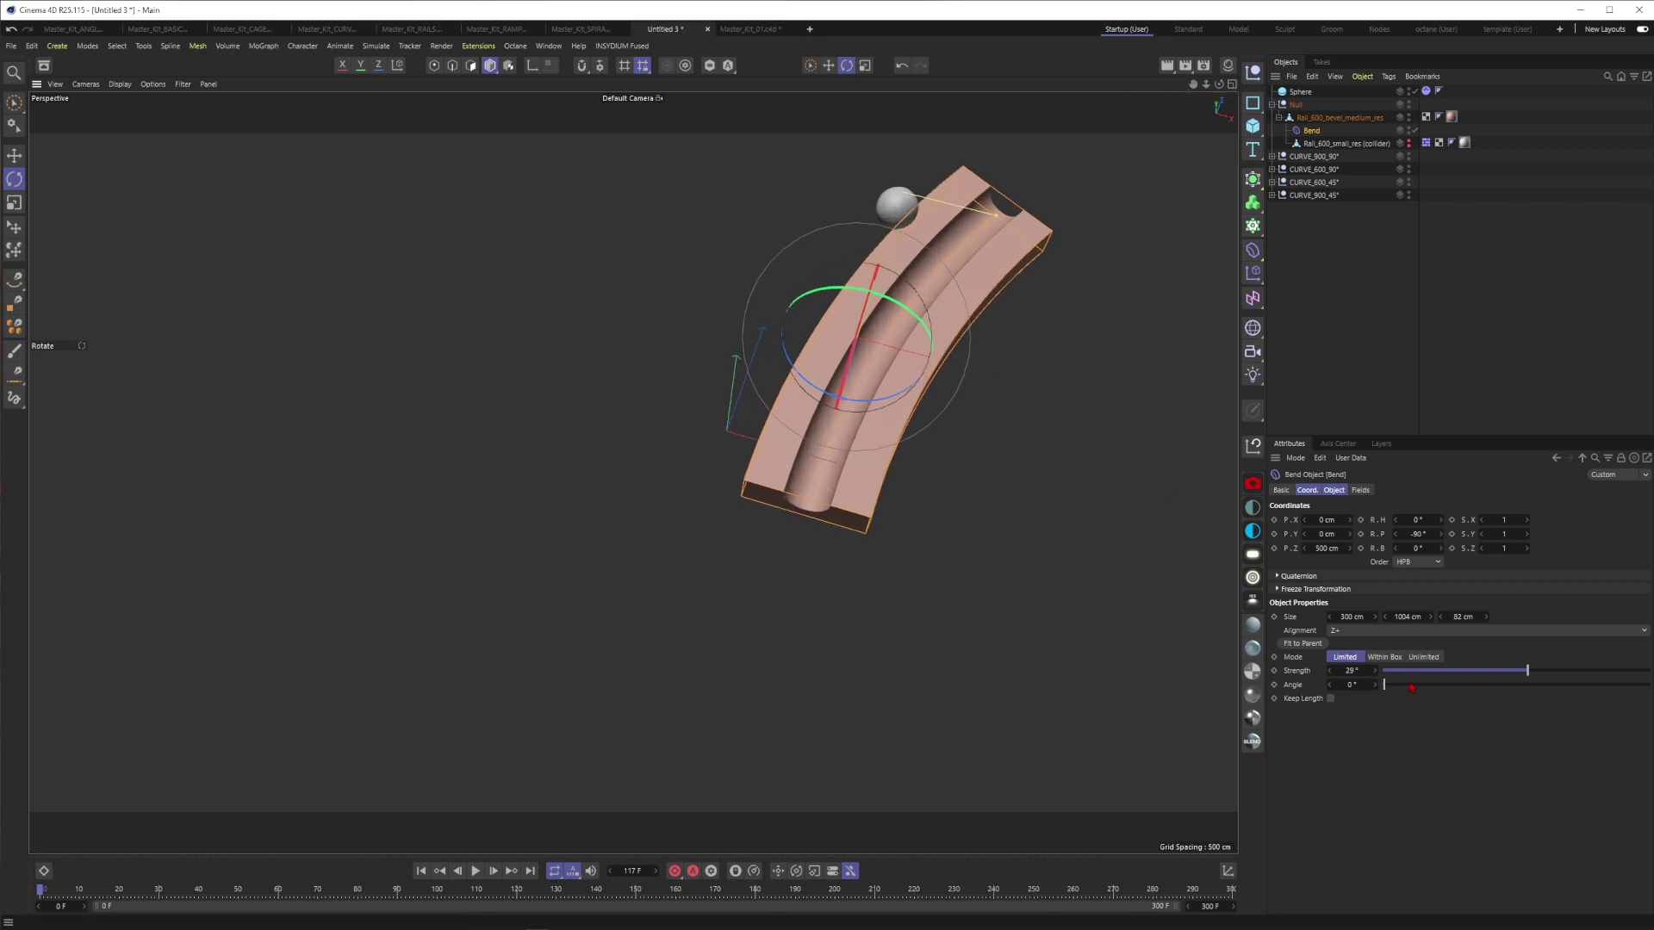
# Enable Keep Length on the Bend deformer and set its strength to 90°.
pyautogui.click(1331, 699)
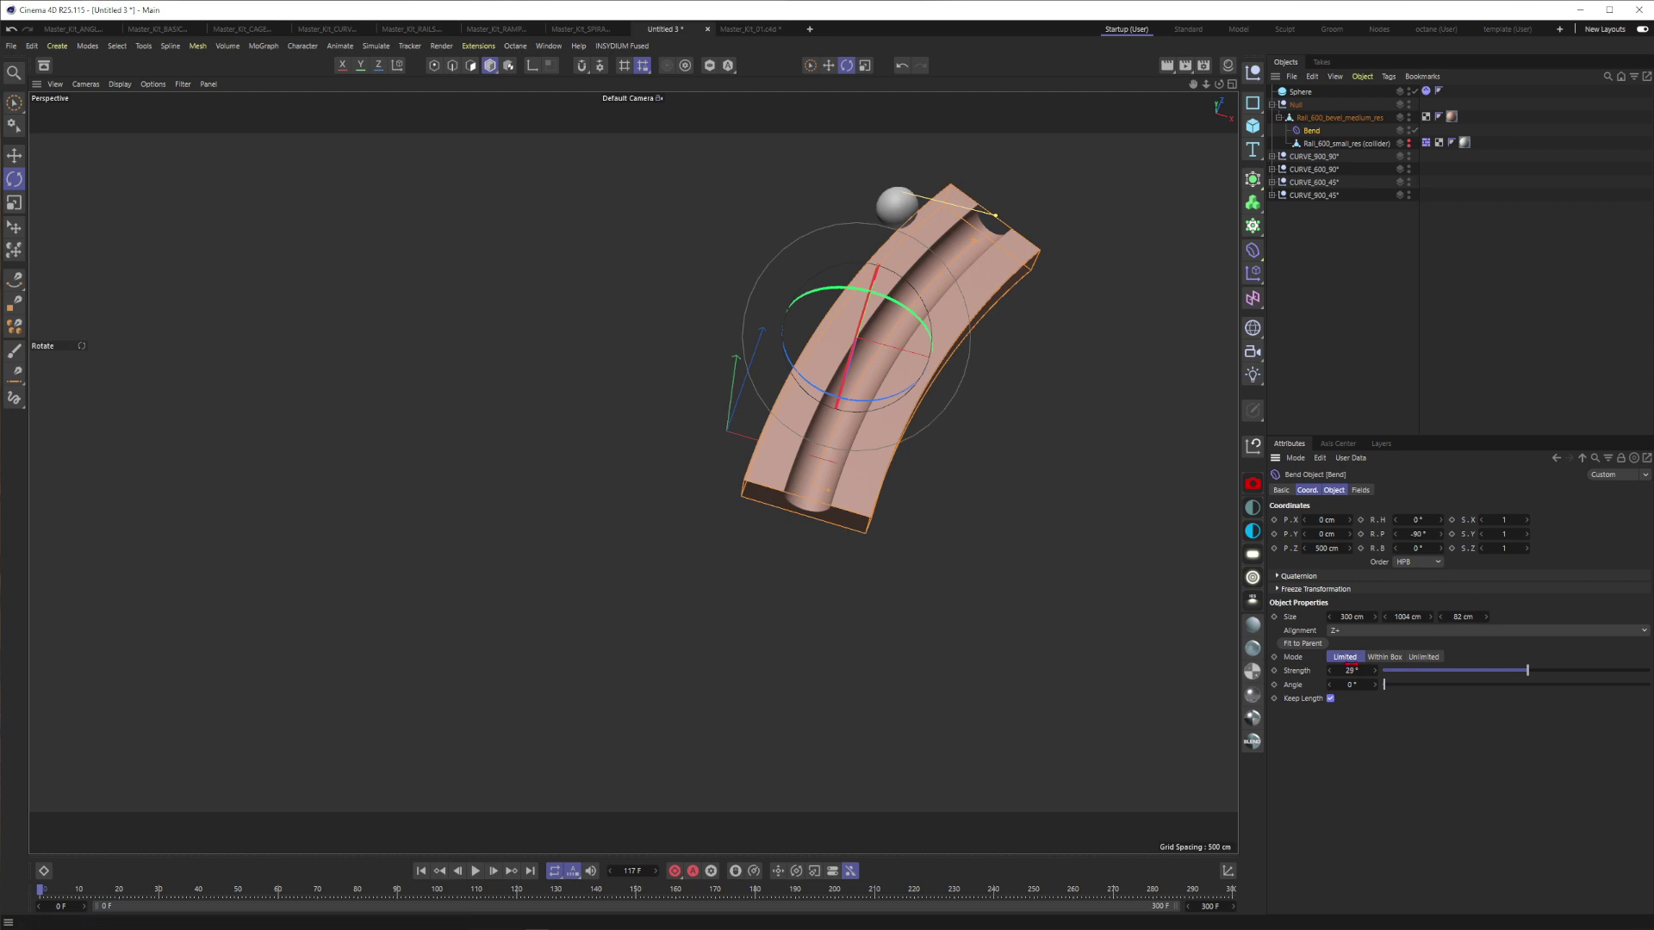
pyautogui.click(1346, 671)
pyautogui.write('90')
pyautogui.press('Return')
pyautogui.write('90')
pyautogui.press('Return')
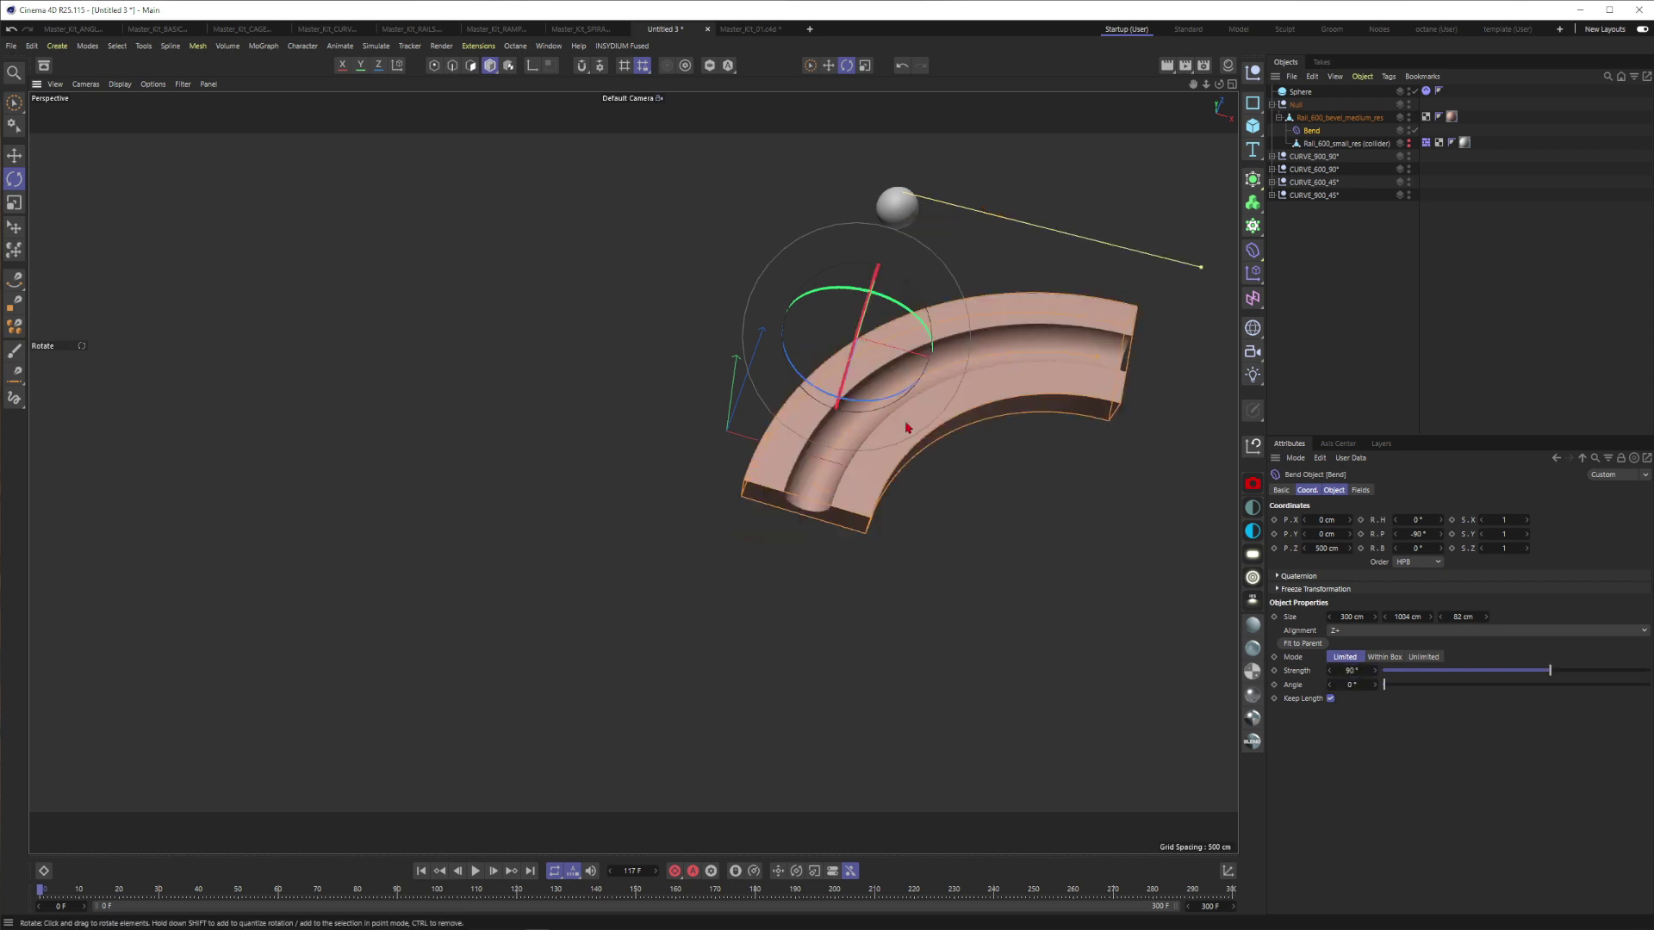
# Check how the low-res collider follows the 90° bend by showing it temporarily and hiding it again.
pyautogui.scroll(-5, 894, 423)
pyautogui.keyDown('alt'); pyautogui.moveTo(857, 437); pyautogui.dragTo(748, 474, button='middle'); pyautogui.keyUp('alt')
pyautogui.keyDown('alt'); pyautogui.moveTo(748, 475); pyautogui.dragTo(782, 420); pyautogui.keyUp('alt')
pyautogui.keyDown('alt'); pyautogui.moveTo(782, 420); pyautogui.dragTo(945, 413, button='right'); pyautogui.keyUp('alt')
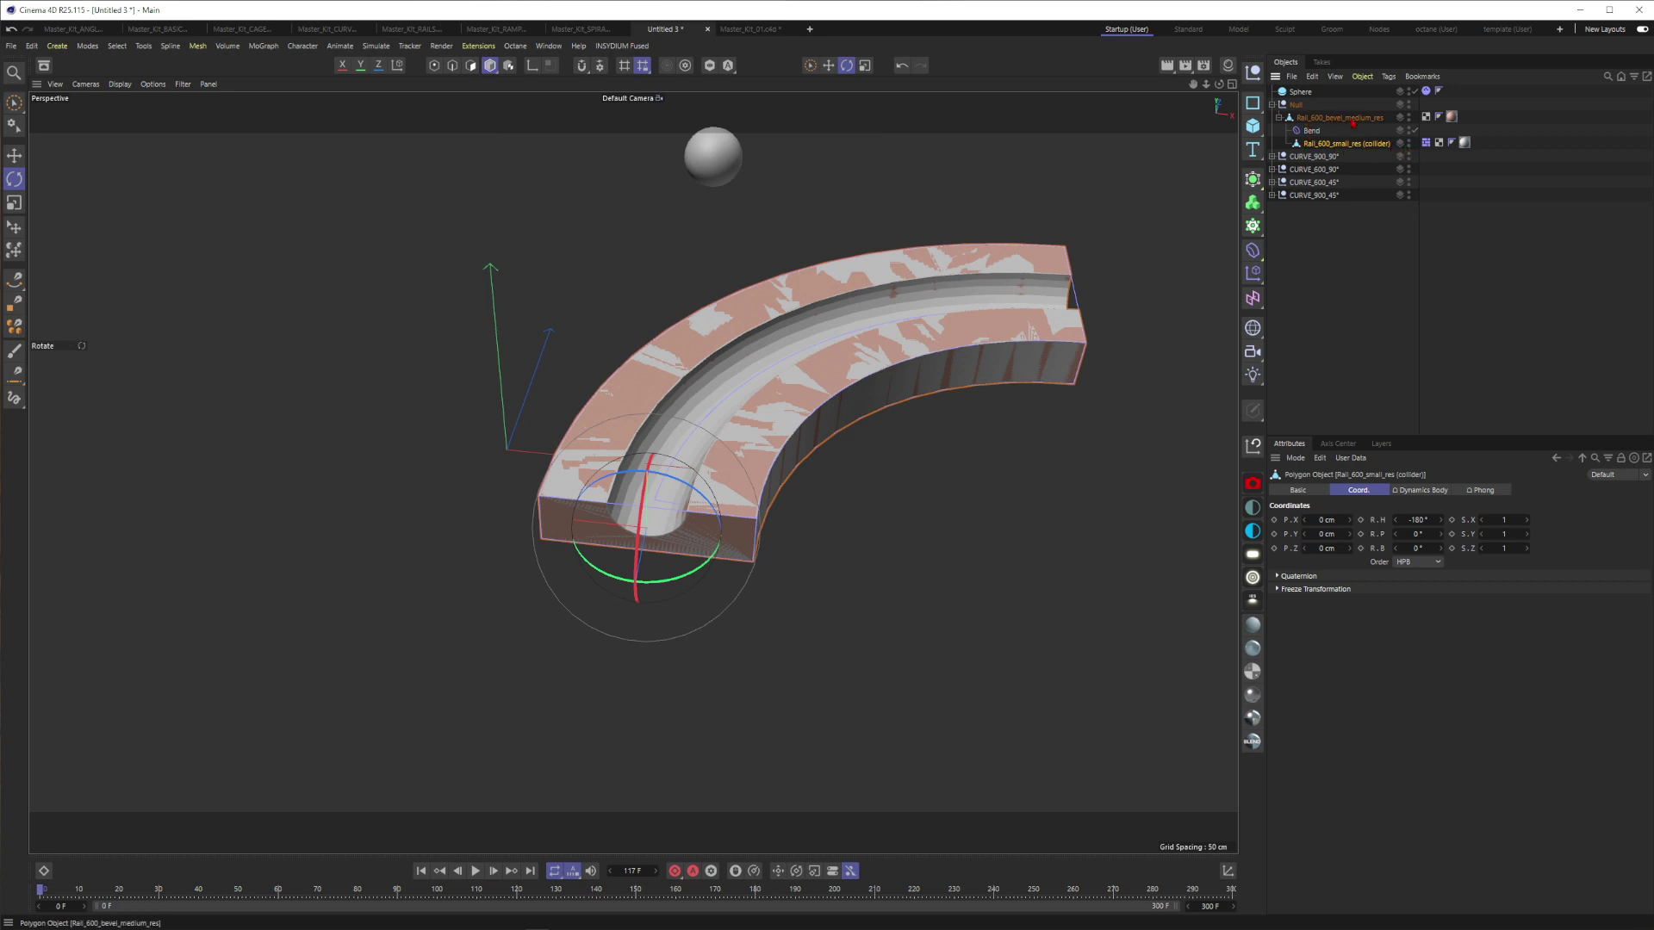
pyautogui.click(1410, 146)
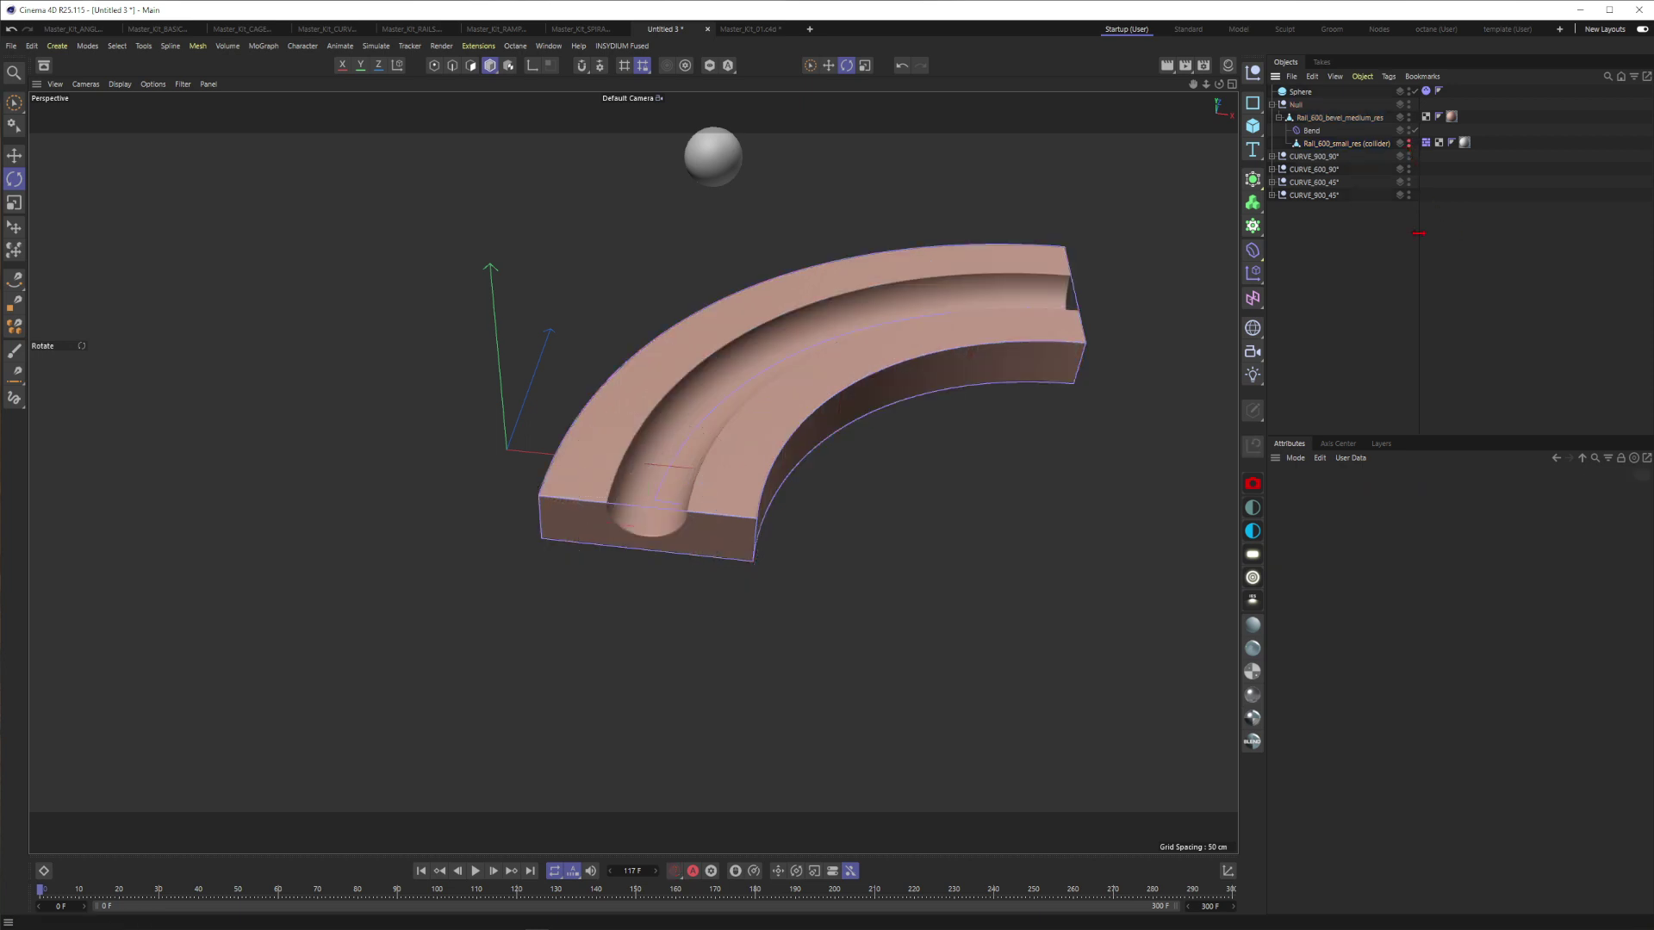
# Duplicate the null with the bent rail and place the copy in front of the original.
pyautogui.scroll(-10, 1147, 216)
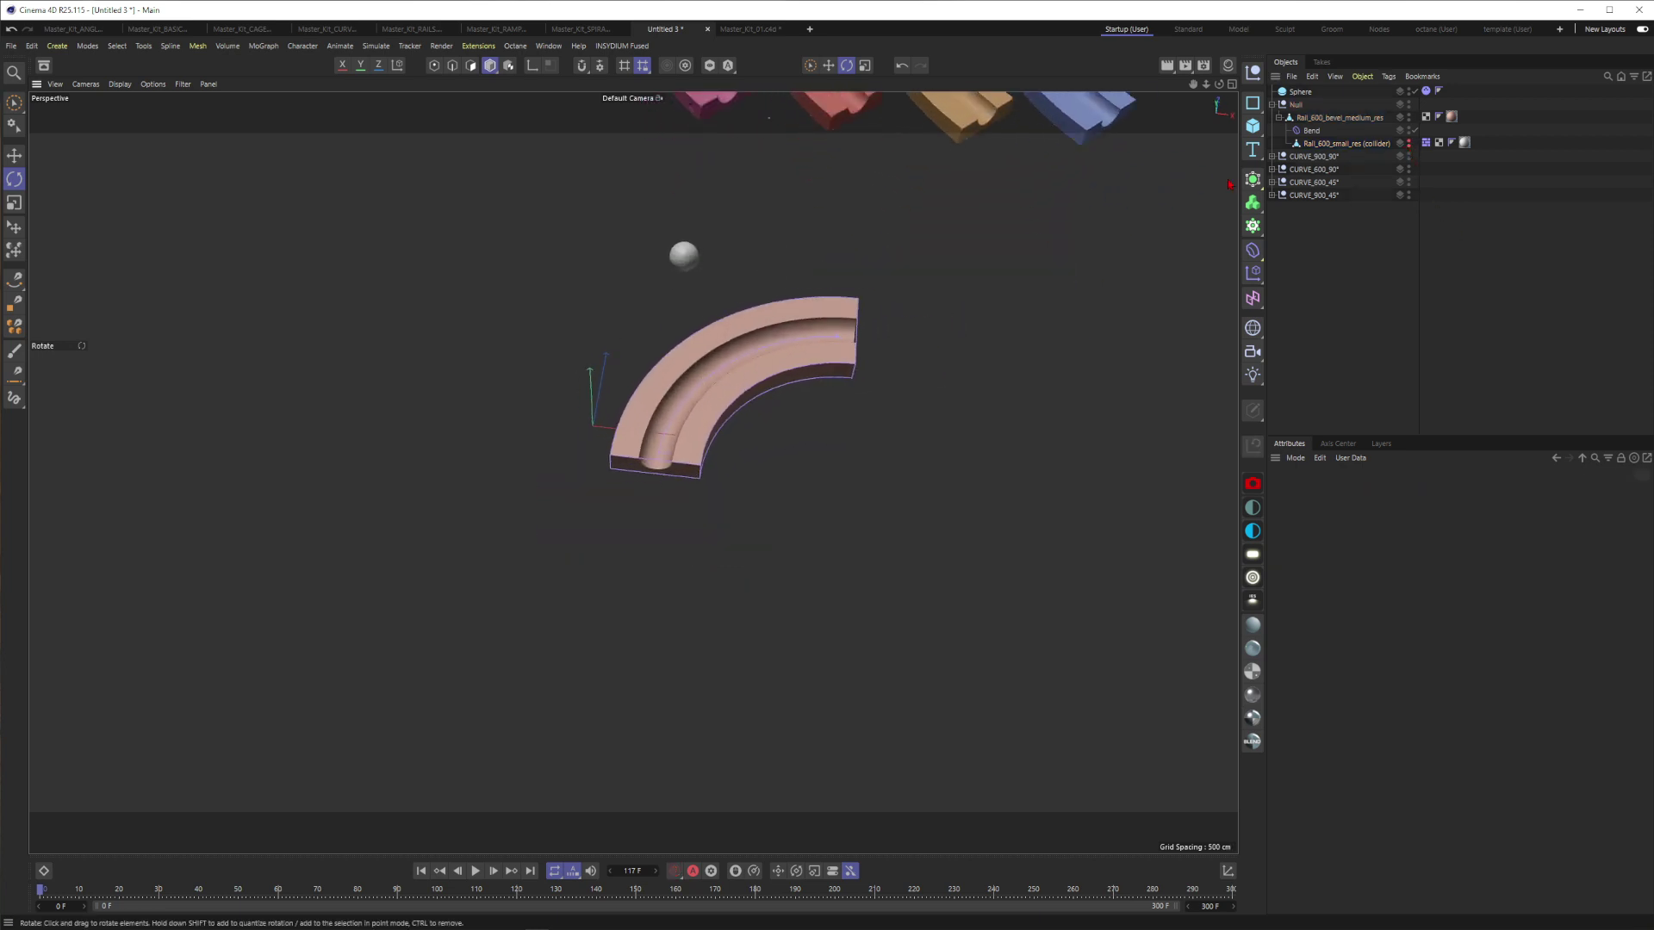
pyautogui.click(1272, 104)
pyautogui.keyDown('ctrl'); pyautogui.moveTo(1295, 113); pyautogui.dragTo(1295, 113); pyautogui.keyUp('ctrl')
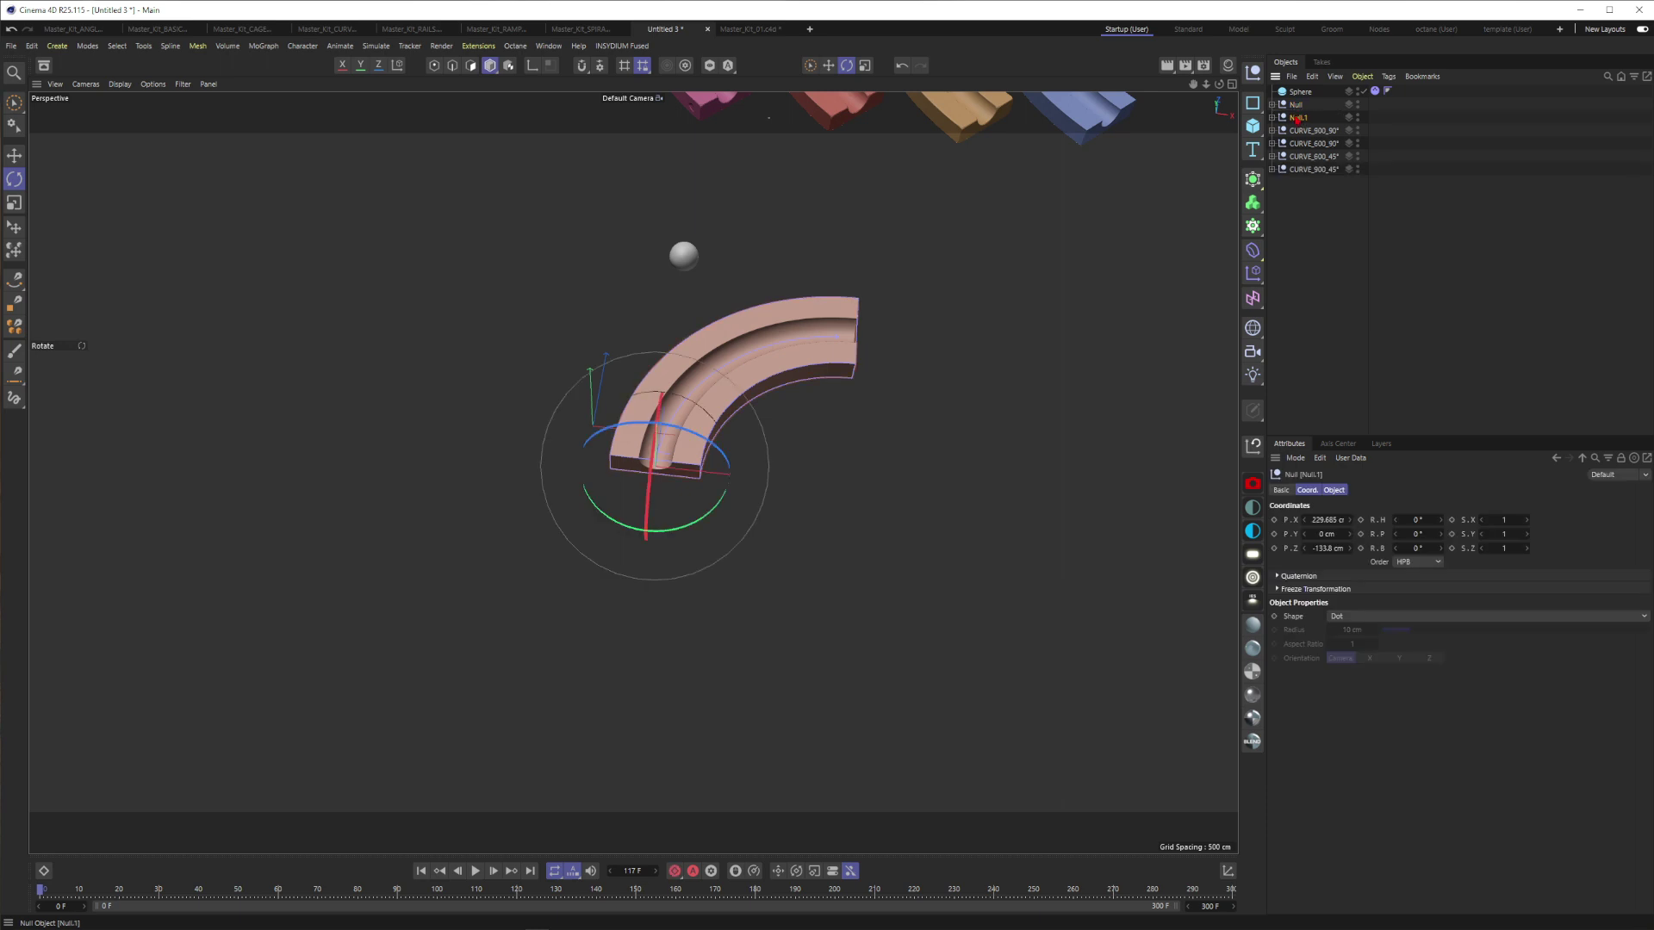
pyautogui.press('space')
pyautogui.keyDown('alt'); pyautogui.moveTo(663, 386); pyautogui.dragTo(633, 385); pyautogui.keyUp('alt')
pyautogui.moveTo(678, 379); pyautogui.dragTo(576, 554)
pyautogui.keyDown('alt'); pyautogui.moveTo(585, 544); pyautogui.dragTo(708, 399, button='middle'); pyautogui.keyUp('alt')
# Set the Bend strength of the duplicated rail in Null.1 to 45°.
pyautogui.click(1272, 118)
pyautogui.click(1311, 142)
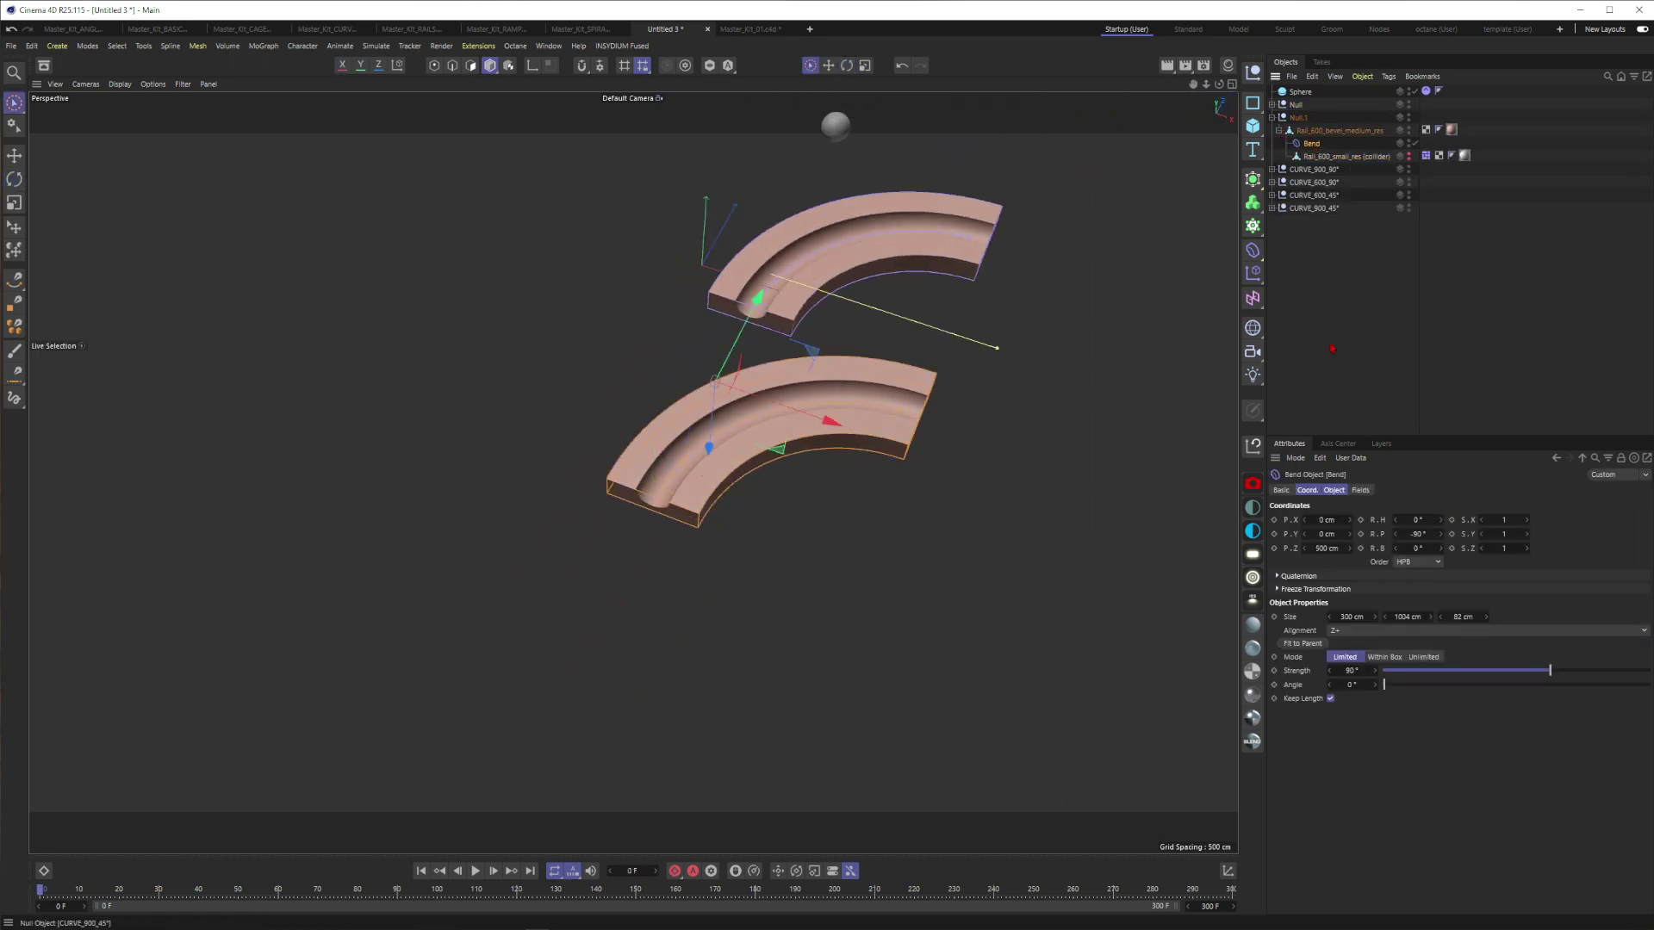
pyautogui.press('Return')
pyautogui.keyDown('alt'); pyautogui.moveTo(765, 414); pyautogui.dragTo(635, 377); pyautogui.keyUp('alt')
pyautogui.press('r')
pyautogui.press('space')
pyautogui.click(718, 365)
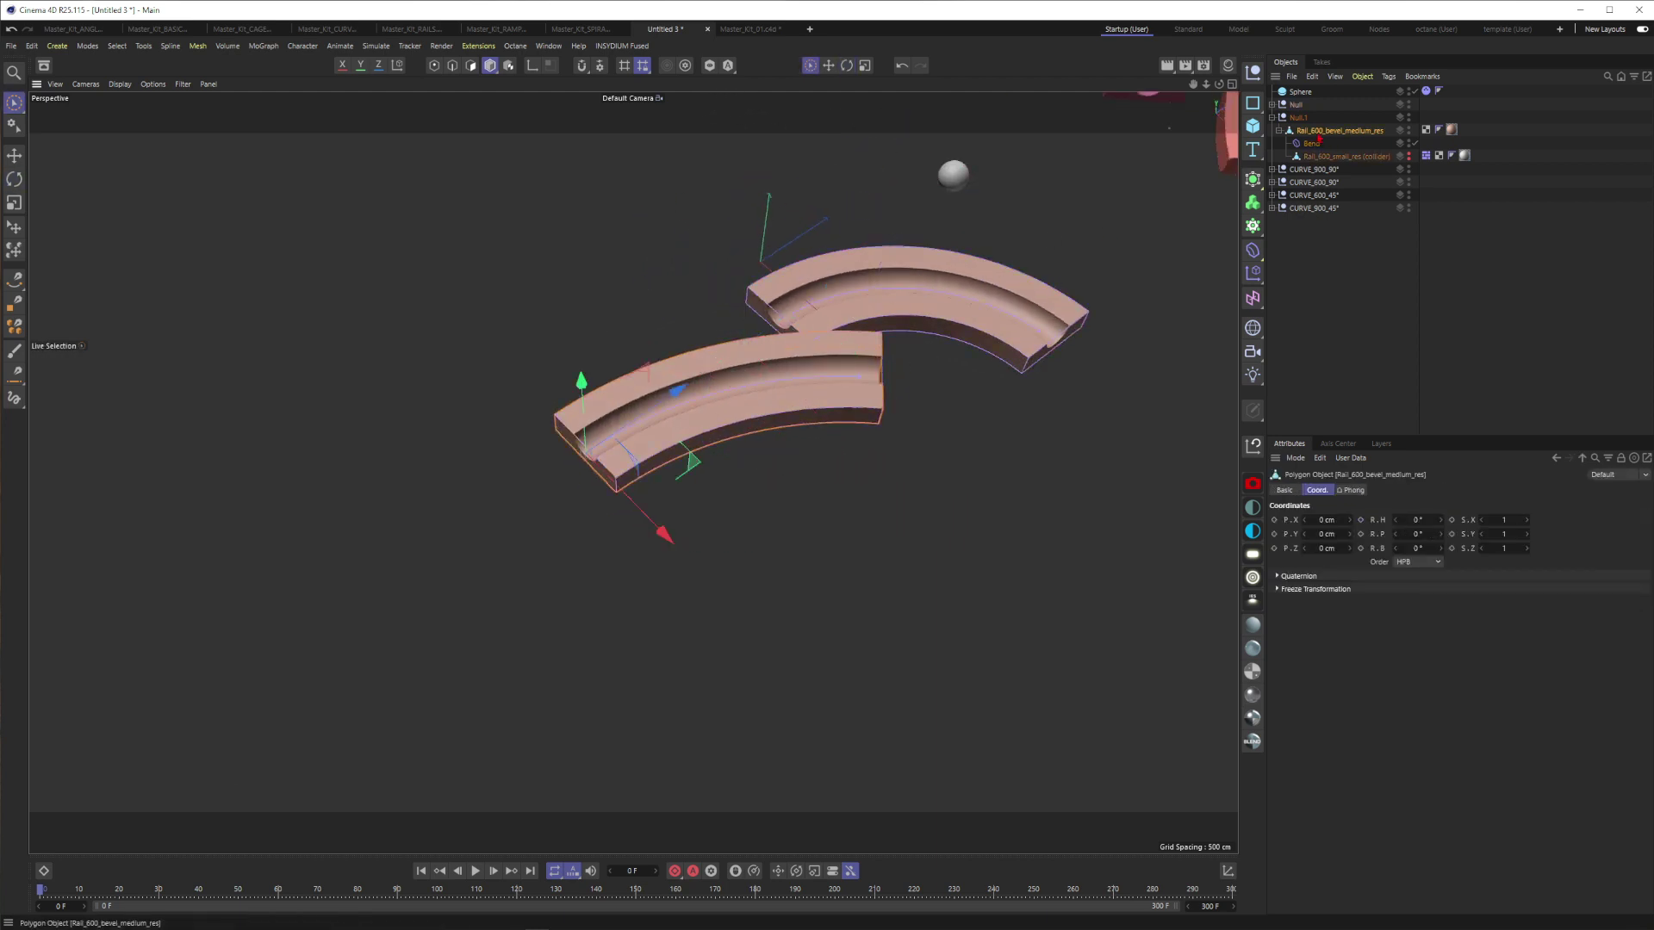
# Move the 45° rail group along its Z axis relative to the 90° rail.
pyautogui.click(1272, 118)
pyautogui.click(1299, 118)
pyautogui.moveTo(677, 391); pyautogui.dragTo(822, 415)
# Duplicate both bent rail groups together and place the copies beside the originals.
pyautogui.moveTo(1292, 102); pyautogui.dragTo(1290, 102)
pyautogui.keyDown('ctrl'); pyautogui.moveTo(931, 411); pyautogui.dragTo(715, 321); pyautogui.keyUp('ctrl')
pyautogui.keyDown('alt'); pyautogui.moveTo(662, 214); pyautogui.dragTo(746, 362, button='middle'); pyautogui.keyUp('alt')
pyautogui.keyDown('alt'); pyautogui.moveTo(746, 362); pyautogui.dragTo(809, 369, button='right'); pyautogui.keyUp('alt')
pyautogui.keyDown('alt'); pyautogui.moveTo(810, 369); pyautogui.dragTo(817, 395); pyautogui.keyUp('alt')
# Expand Null.2 and Null.3 and disable the Bend deformers of both rail copies.
pyautogui.click(1272, 104)
pyautogui.click(1272, 92)
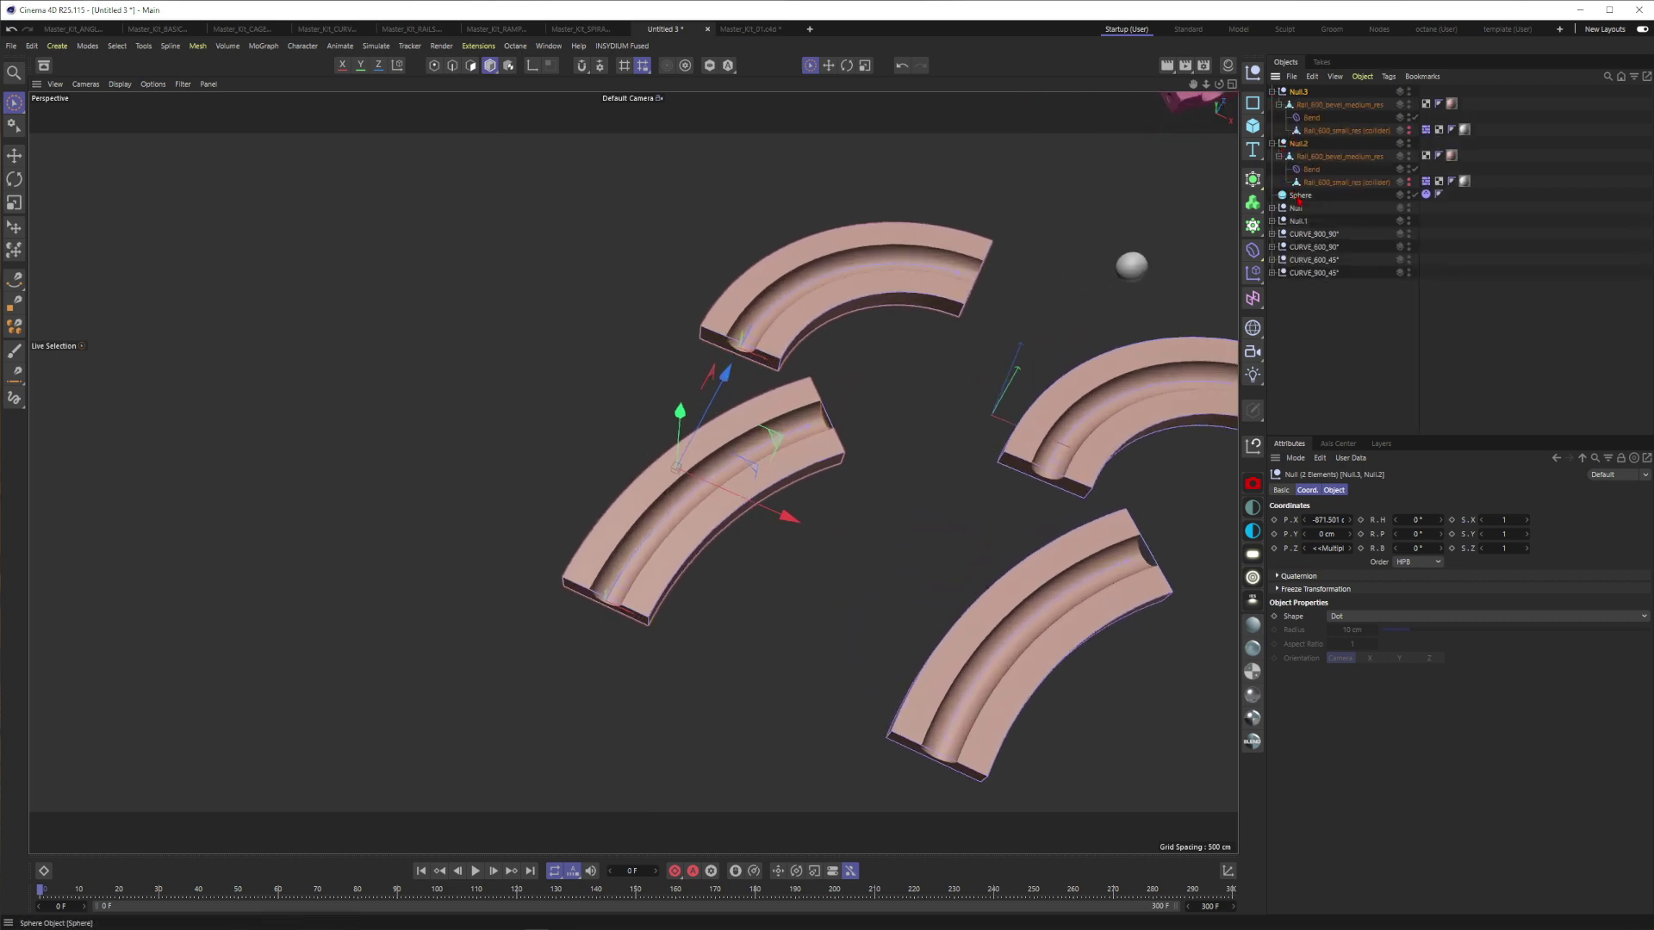
pyautogui.click(1335, 131)
pyautogui.keyDown('ctrl'); pyautogui.click(1327, 183); pyautogui.keyUp('ctrl')
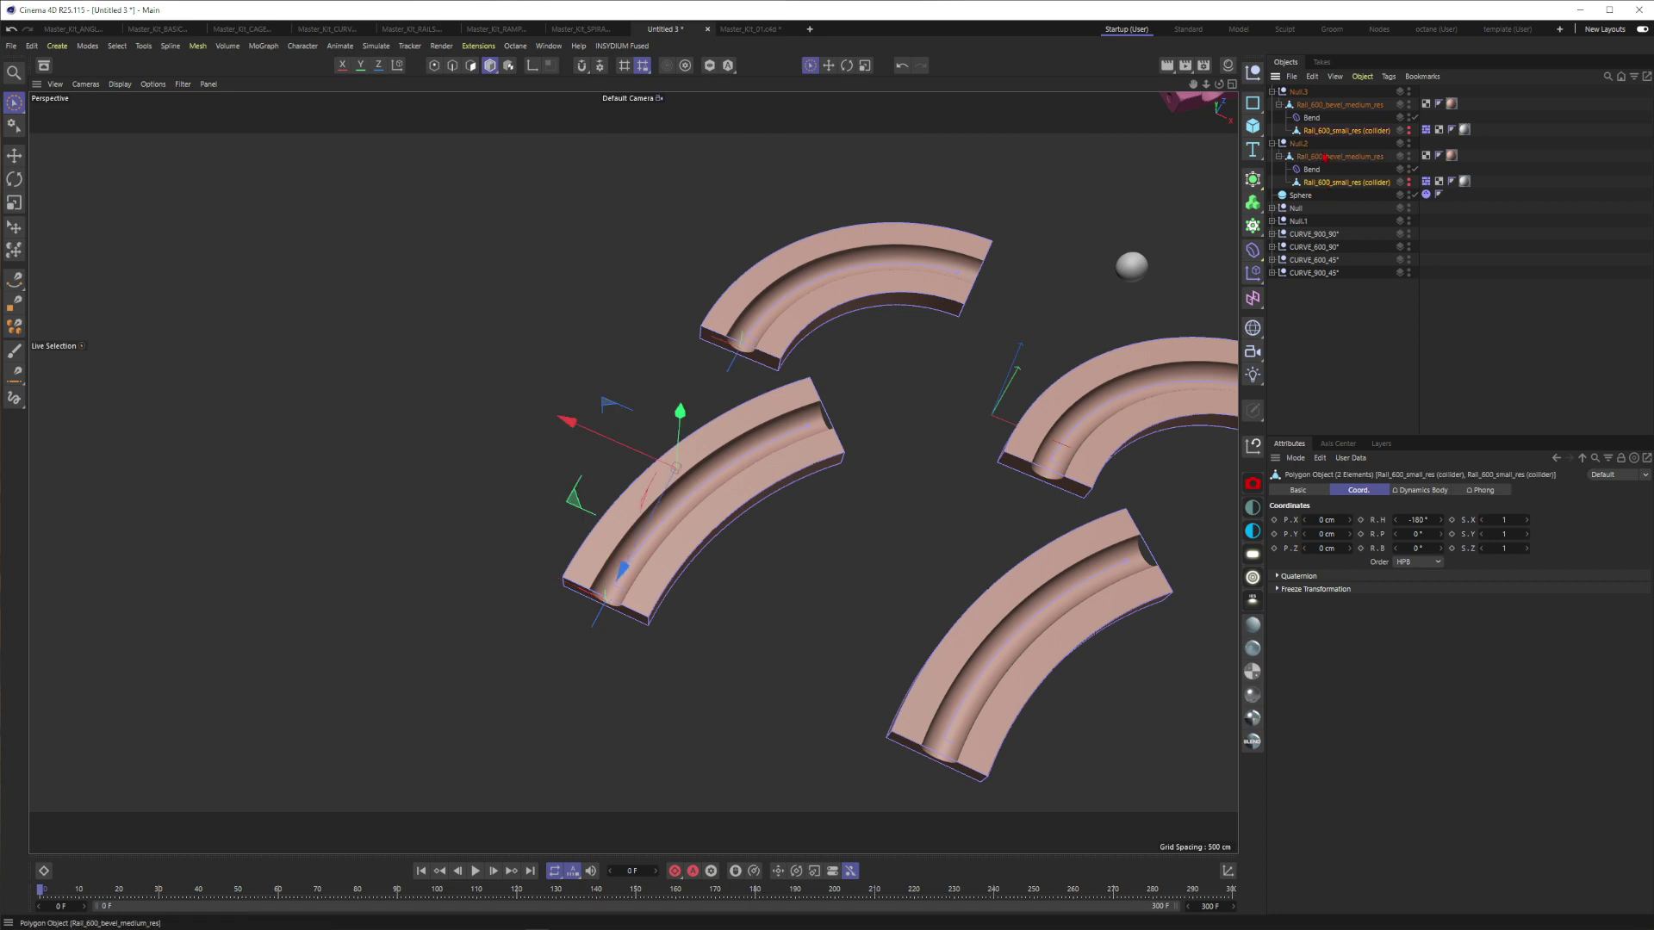
pyautogui.click(1414, 169)
pyautogui.click(1414, 118)
pyautogui.keyDown('alt'); pyautogui.moveTo(806, 342); pyautogui.dragTo(748, 335); pyautogui.keyUp('alt')
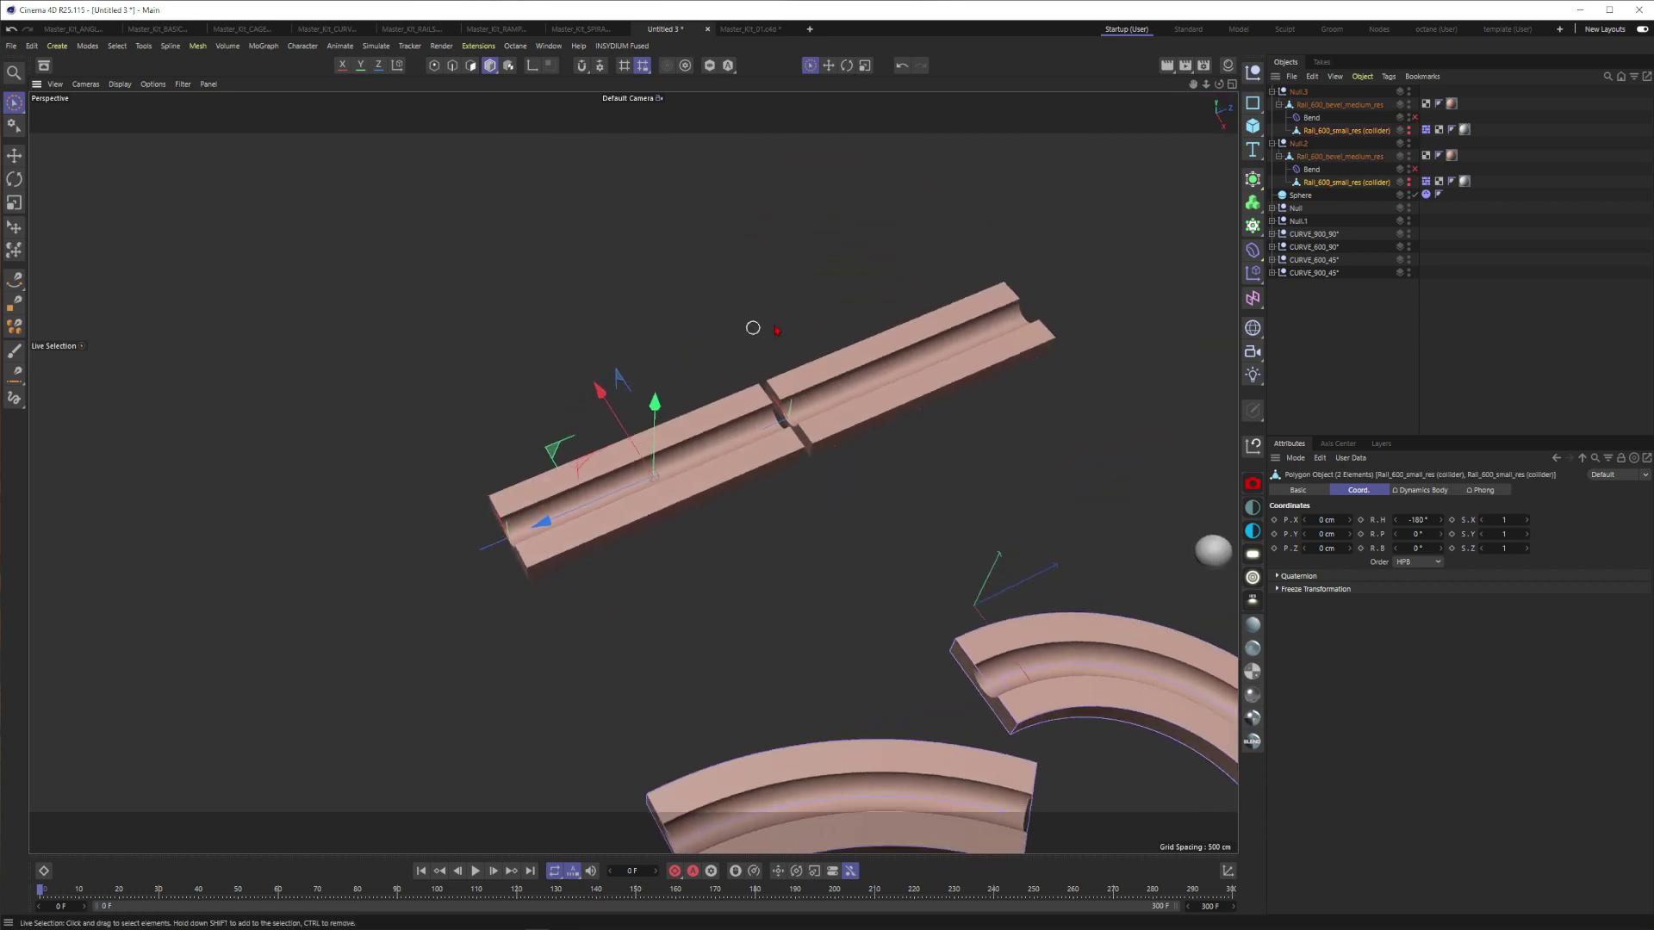
# Scale the two straightened rail copies along their Z axis to about half their length.
pyautogui.click(874, 361)
pyautogui.press('t')
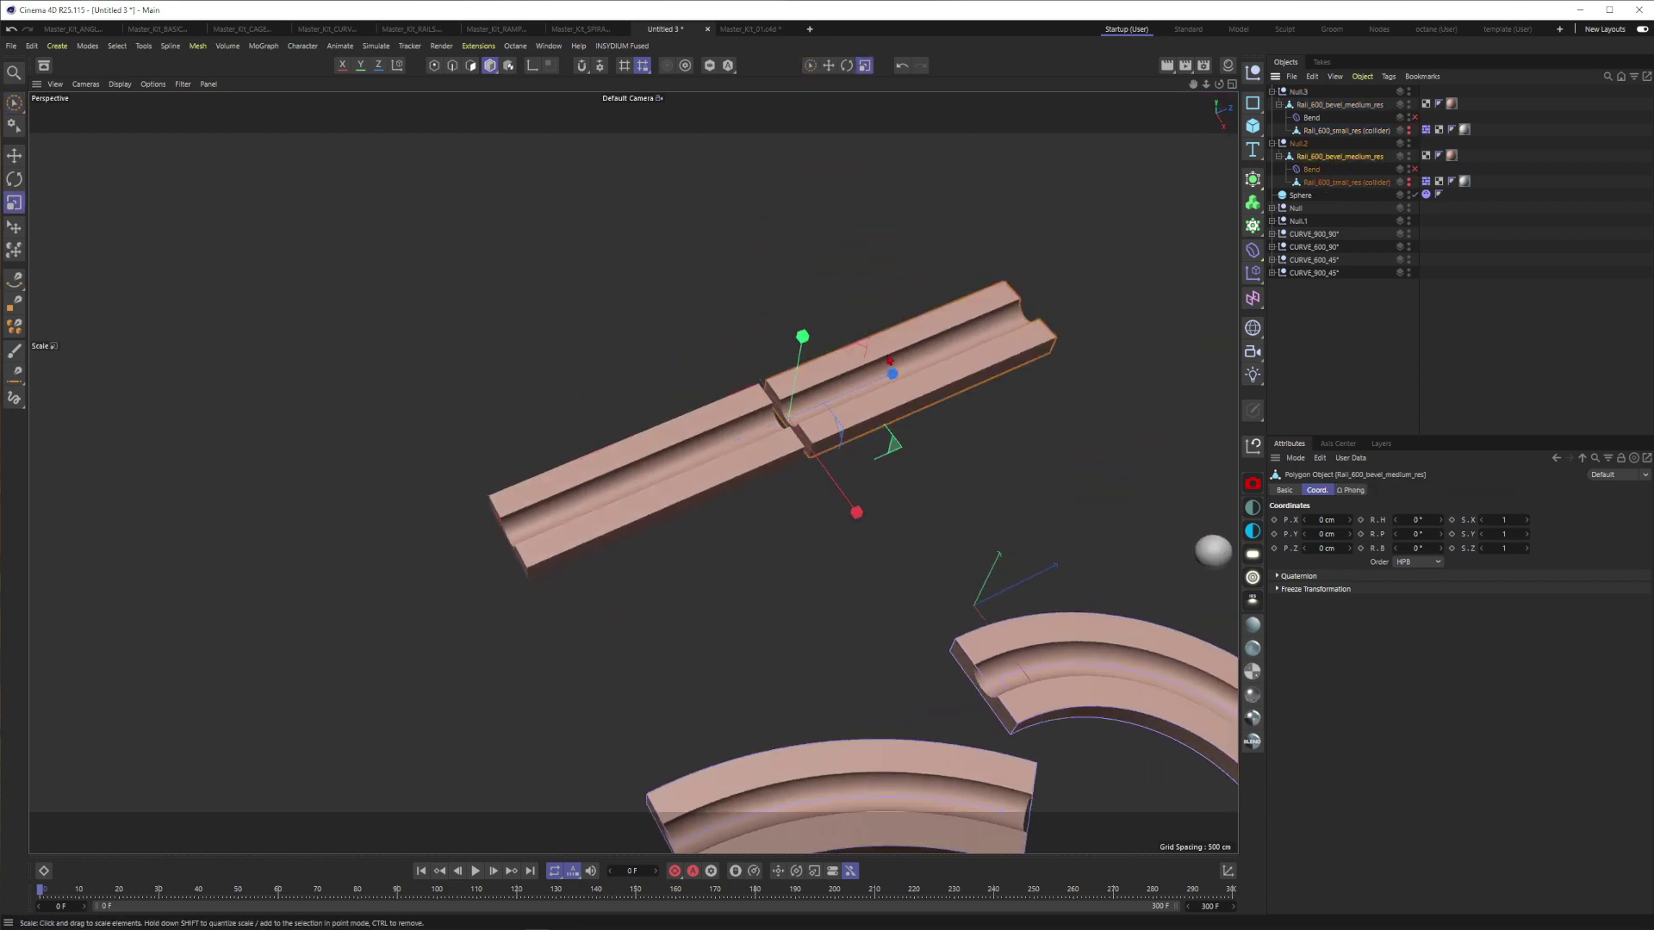
pyautogui.moveTo(888, 385); pyautogui.dragTo(841, 403)
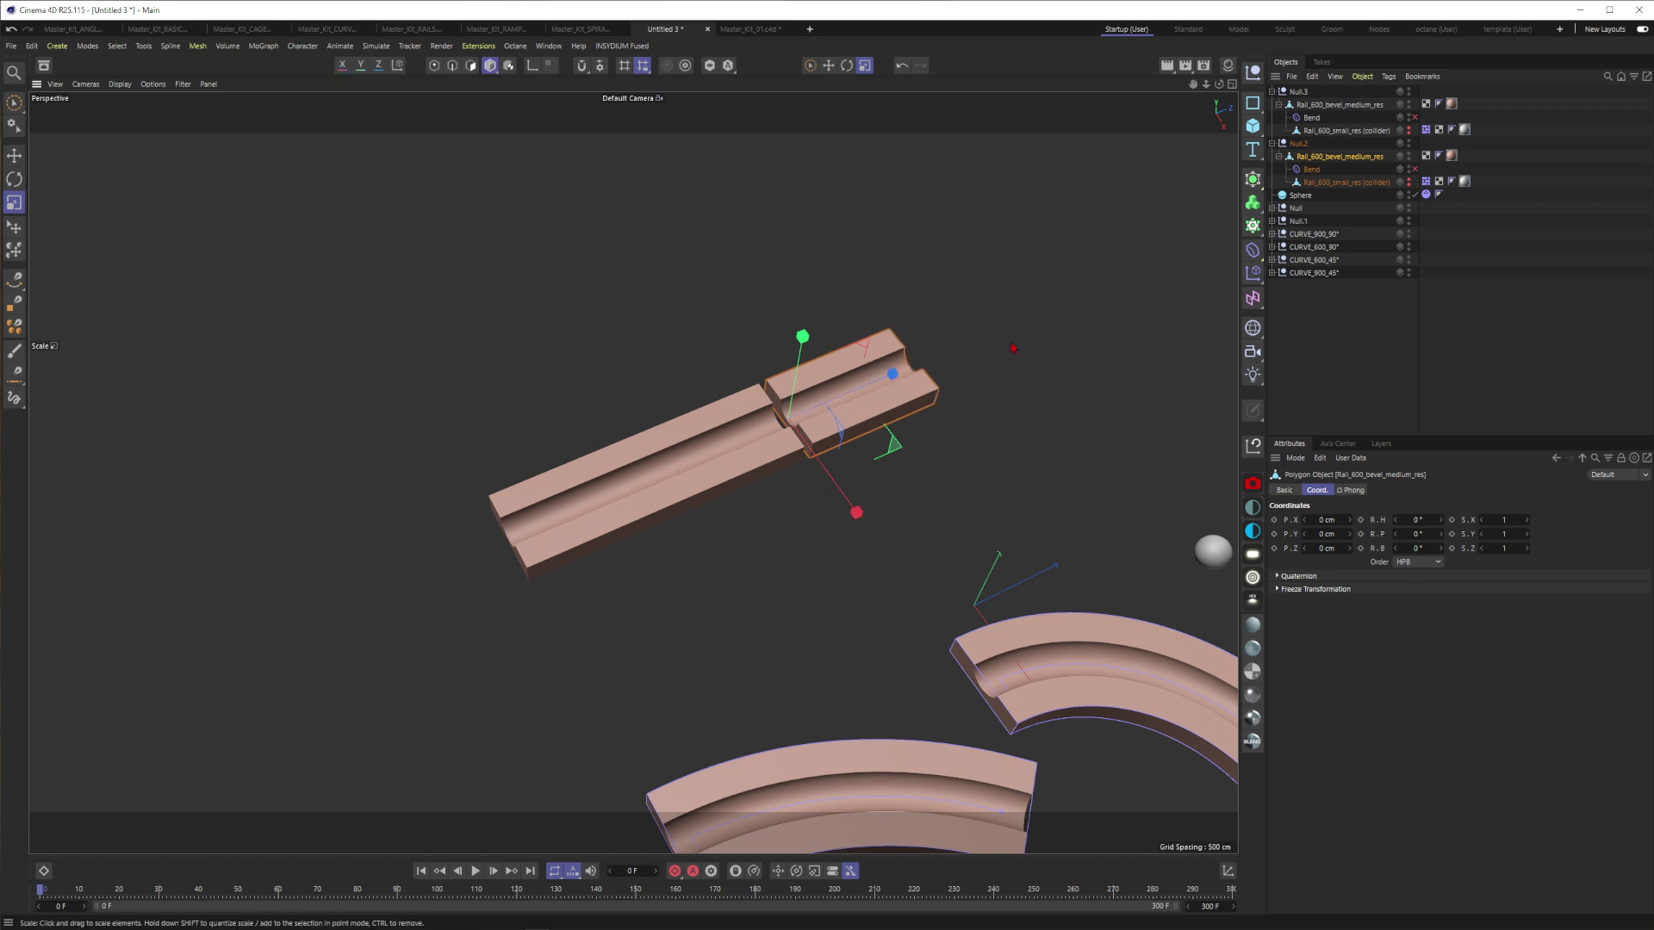
pyautogui.click(617, 482)
pyautogui.moveTo(616, 484); pyautogui.dragTo(565, 522)
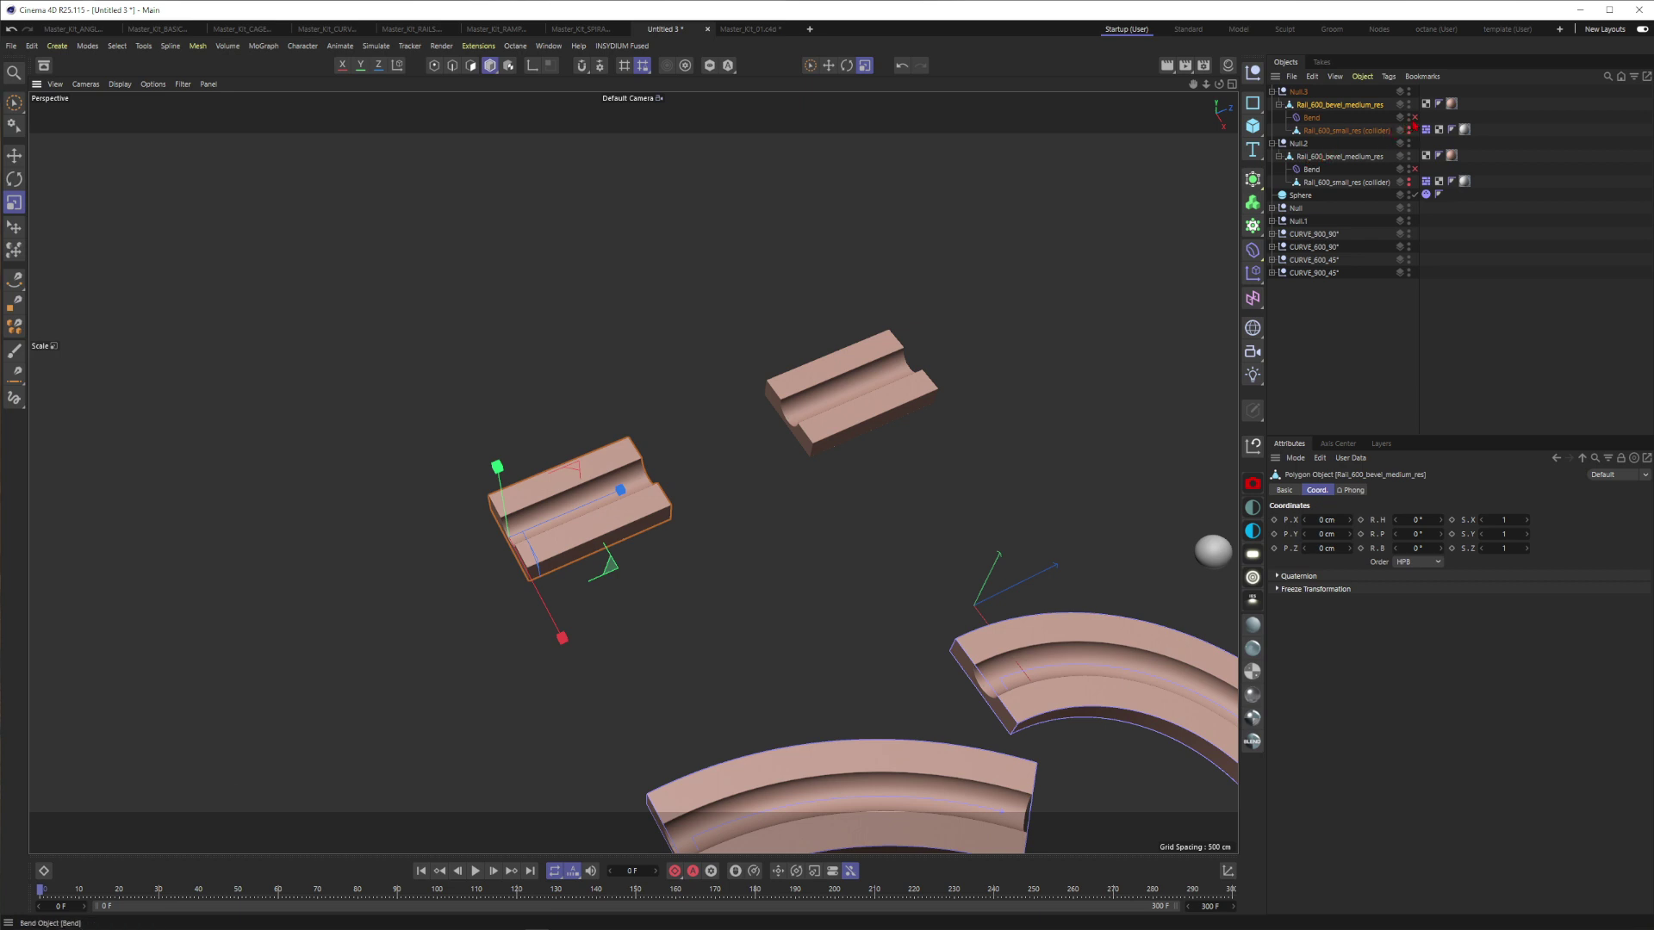
# Re-enable the 45° Bend on the shortened rail in Null.3 and fit it to the parent.
pyautogui.click(1414, 117)
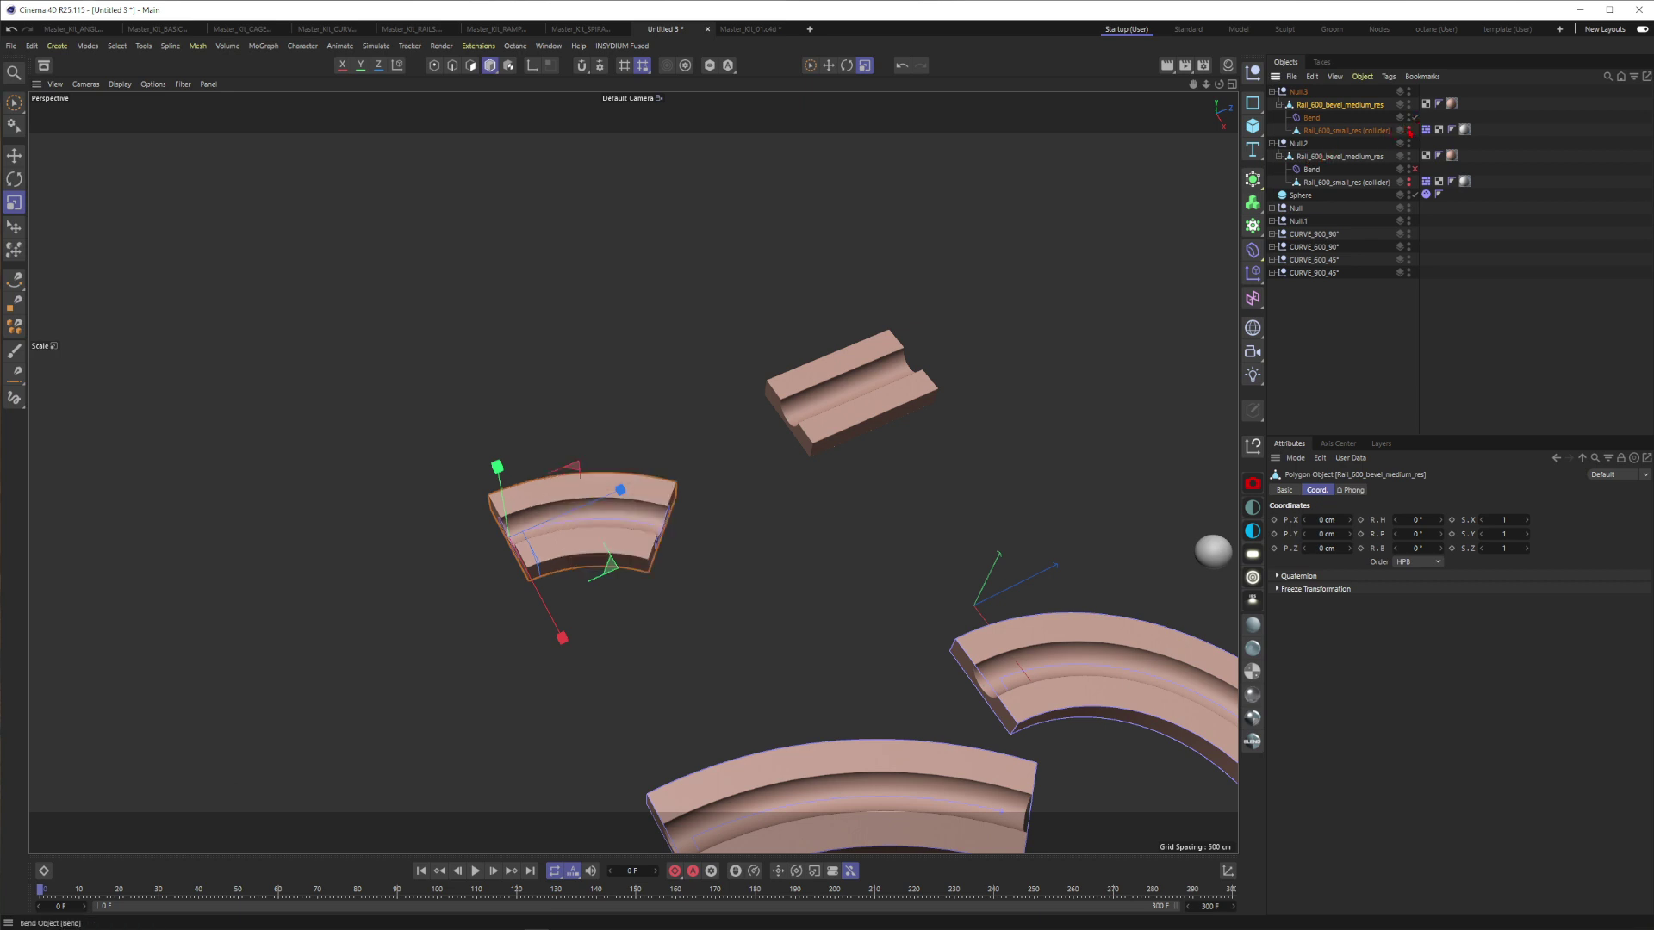
pyautogui.click(1312, 118)
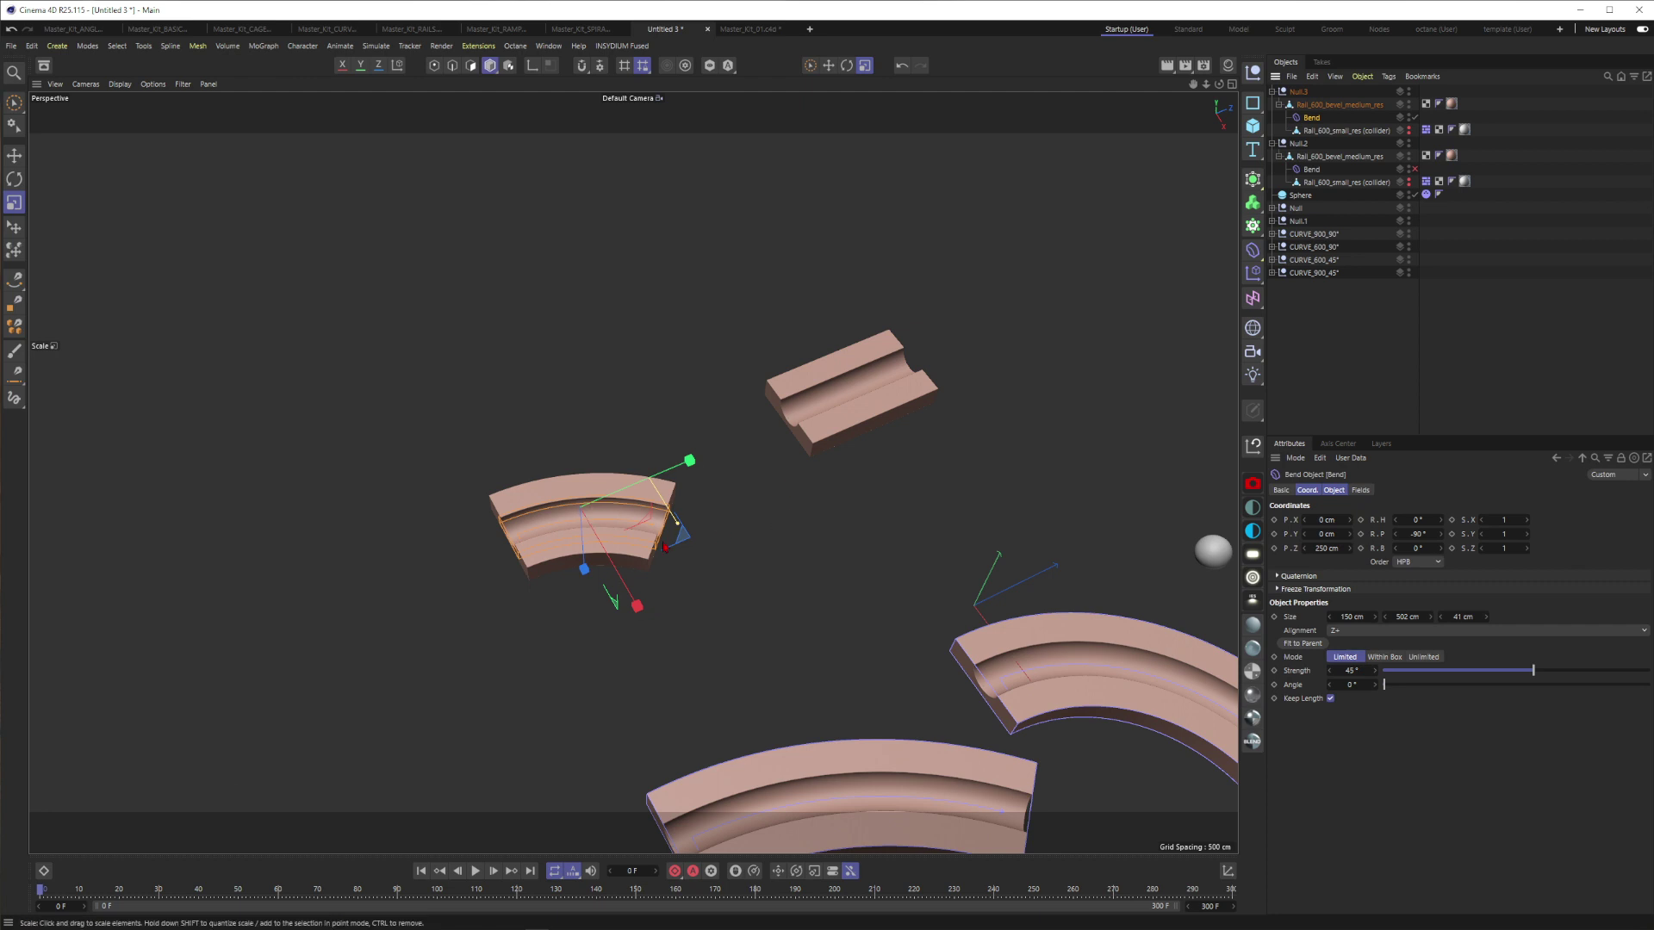
pyautogui.click(1302, 644)
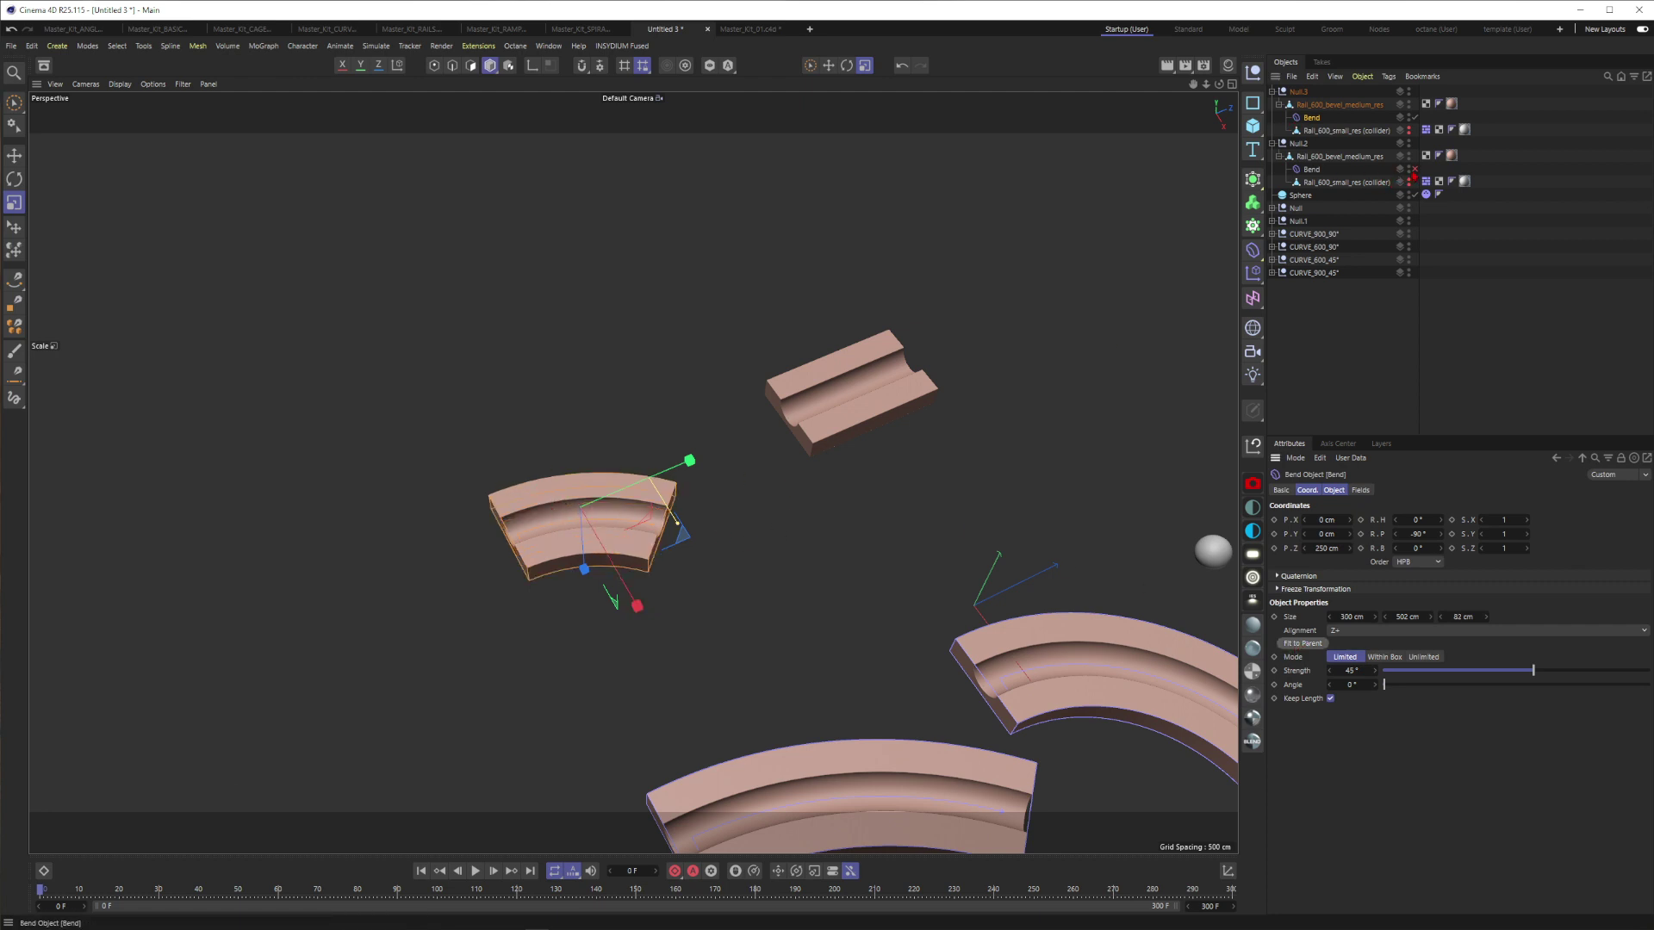
# Re-enable the Bend deformer on the shortened rail in Null.2 and clear the object selection.
pyautogui.click(1415, 170)
pyautogui.click(1350, 158)
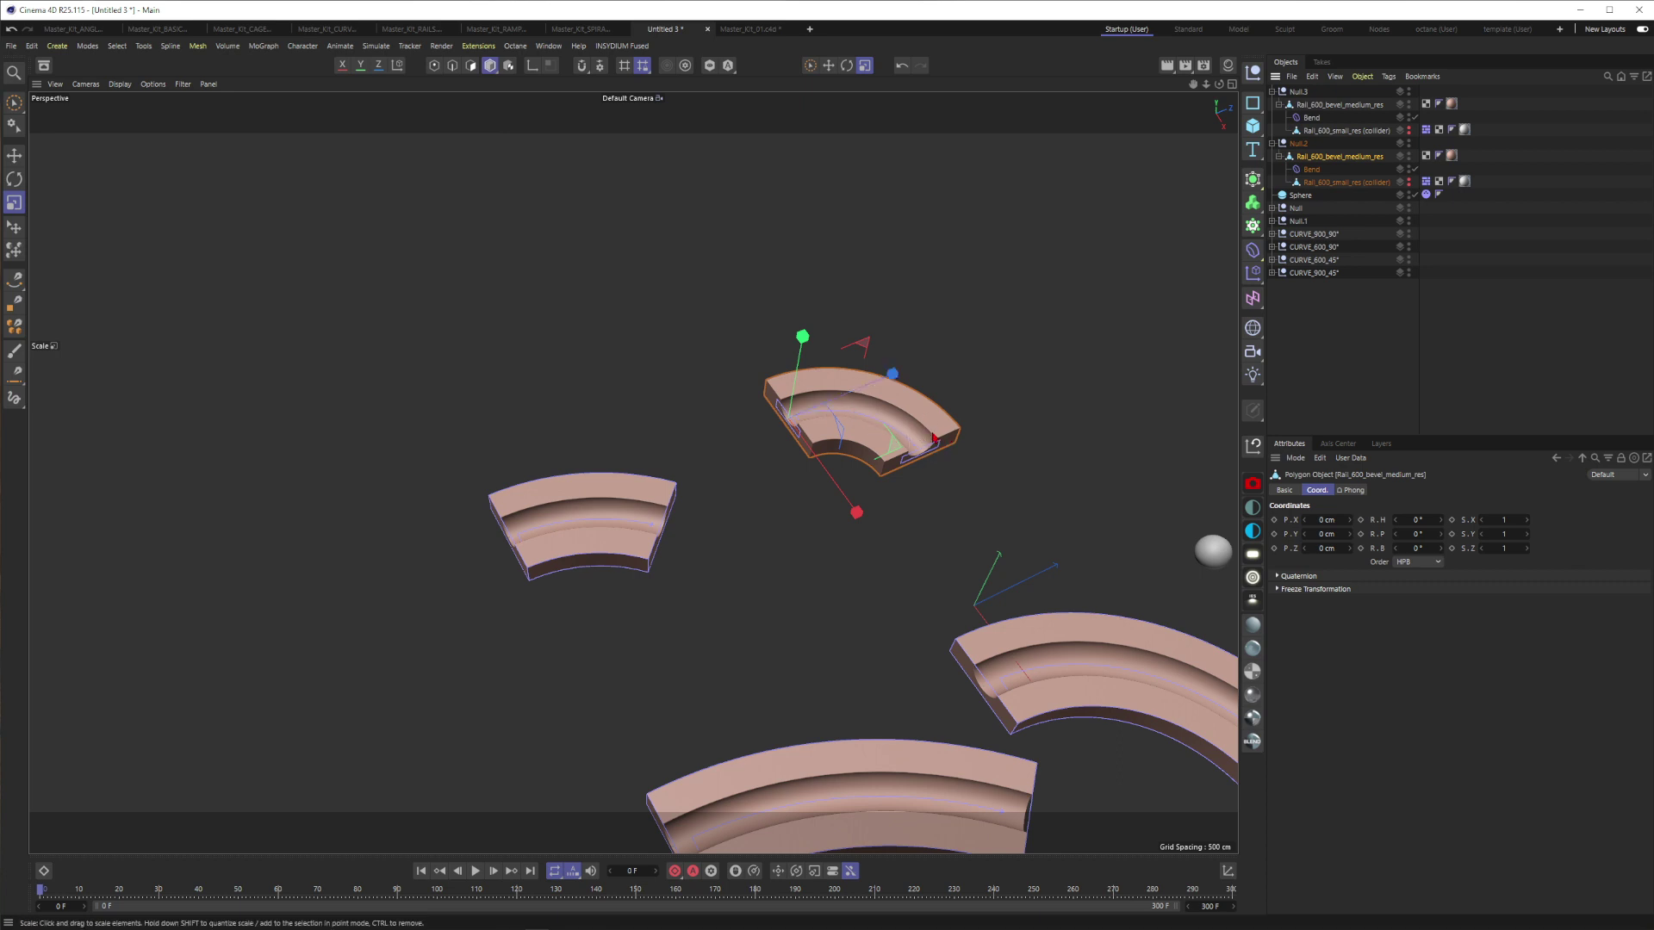
pyautogui.click(966, 361)
pyautogui.scroll(-5, 633, 472)
pyautogui.keyDown('alt'); pyautogui.moveTo(430, 379); pyautogui.dragTo(758, 479); pyautogui.keyUp('alt')
pyautogui.click(604, 361)
pyautogui.keyDown('shift'); pyautogui.click(595, 496); pyautogui.keyUp('shift')
pyautogui.press('space')
pyautogui.click(713, 296)
# Compare the two long bent rails with the two shortened ones from above.
pyautogui.keyDown('alt'); pyautogui.moveTo(889, 351); pyautogui.dragTo(839, 341); pyautogui.keyUp('alt')
pyautogui.keyDown('alt'); pyautogui.moveTo(839, 341); pyautogui.dragTo(750, 334, button='middle'); pyautogui.keyUp('alt')
pyautogui.scroll(10, 741, 379)
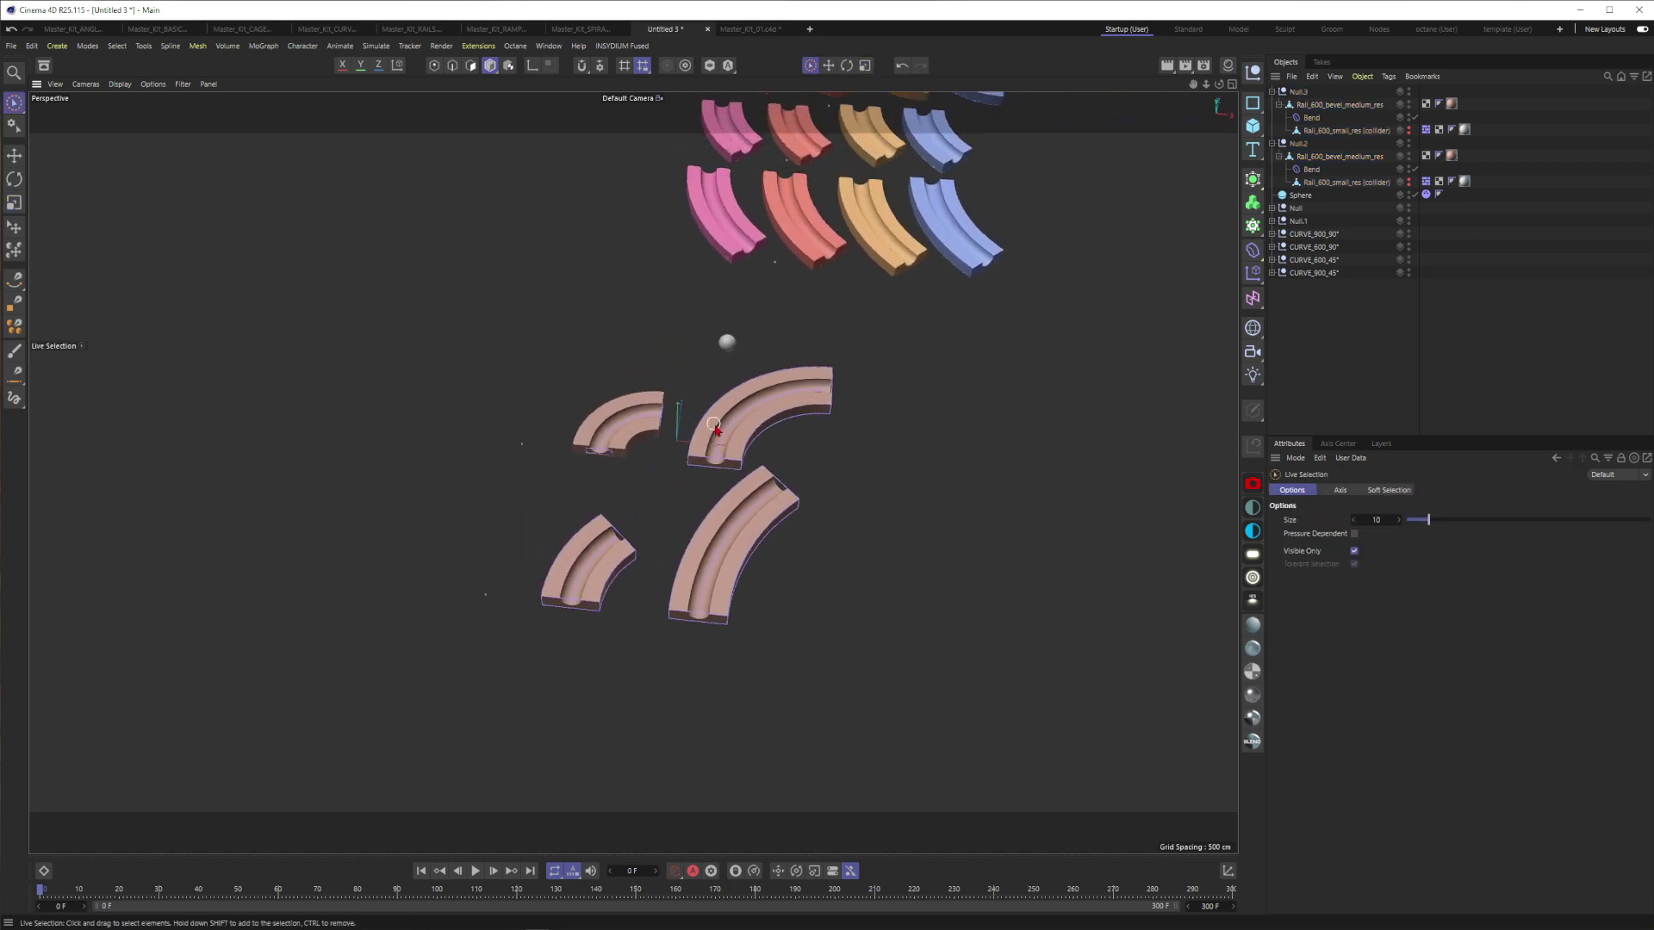
pyautogui.keyDown('alt'); pyautogui.moveTo(756, 412); pyautogui.dragTo(752, 472); pyautogui.keyUp('alt')
pyautogui.scroll(-5, 849, 389)
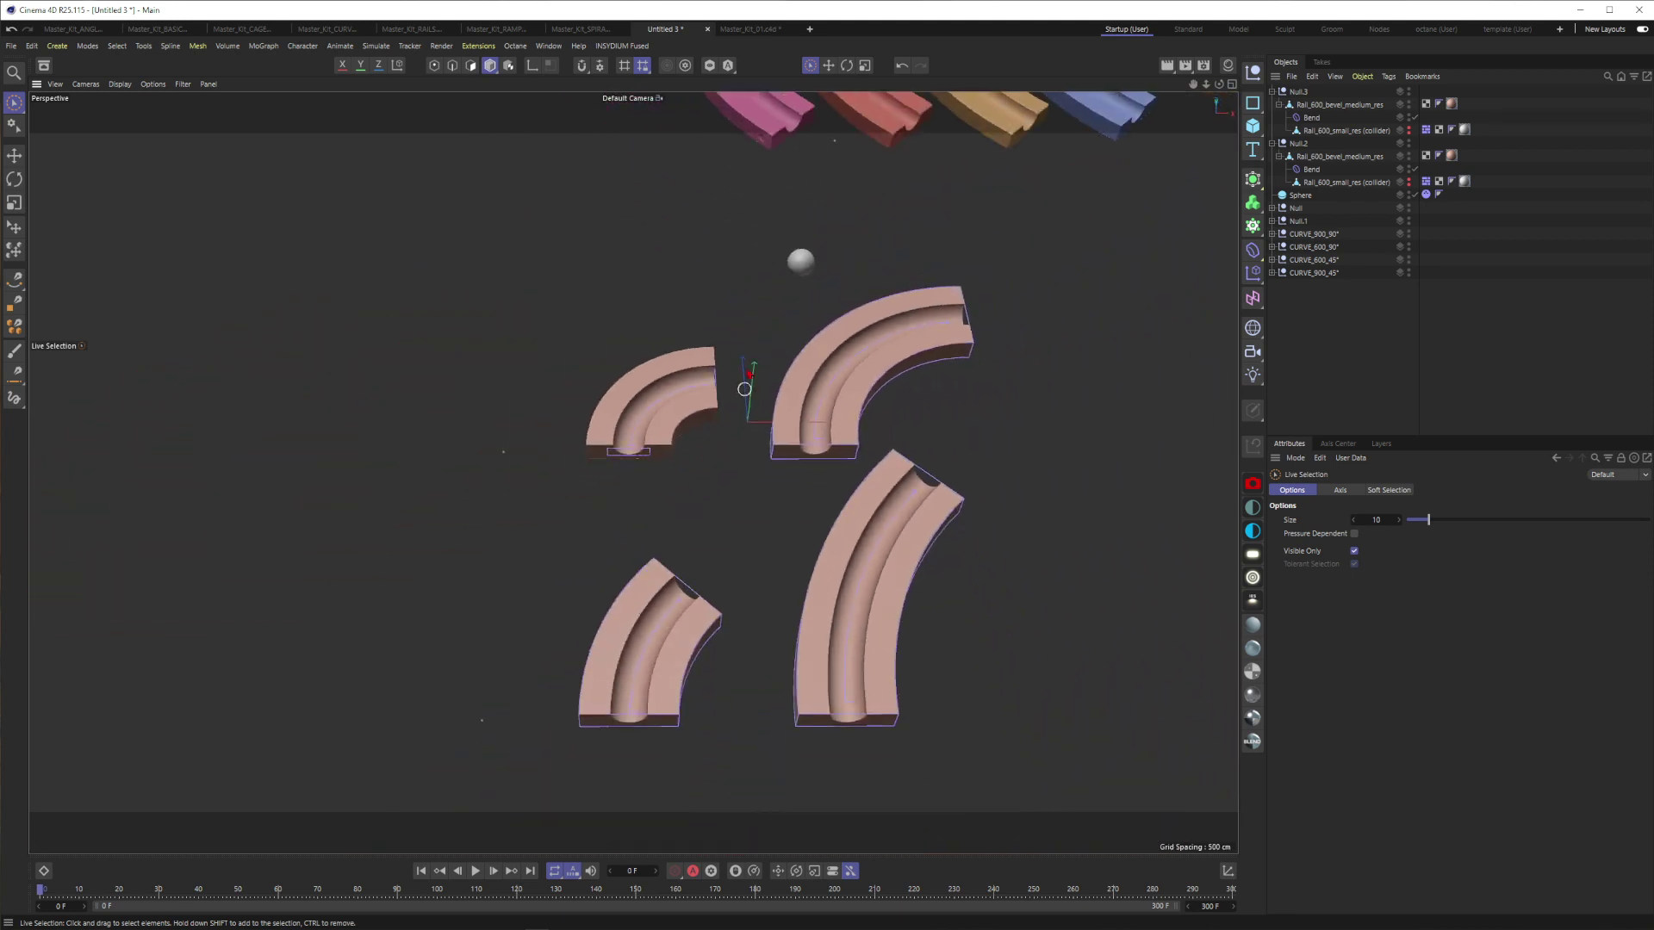
# Inspect the coloured ready-made curve rails up close, comparing their lengths, bend angles and edge finishes.
pyautogui.scroll(10, 927, 432)
pyautogui.keyDown('alt'); pyautogui.moveTo(927, 432); pyautogui.dragTo(440, 336, button='middle'); pyautogui.keyUp('alt')
pyautogui.keyDown('alt'); pyautogui.moveTo(886, 391); pyautogui.dragTo(452, 370, button='middle'); pyautogui.keyUp('alt')
pyautogui.moveTo(822, 389)
pyautogui.keyDown('alt'); pyautogui.mouseDown()
pyautogui.moveTo(749, 373)
pyautogui.moveTo(811, 368)
pyautogui.mouseUp(); pyautogui.keyUp('alt')
pyautogui.keyDown('alt'); pyautogui.moveTo(810, 367); pyautogui.dragTo(772, 479, button='middle'); pyautogui.keyUp('alt')
pyautogui.keyDown('alt'); pyautogui.moveTo(635, 468); pyautogui.dragTo(776, 358, button='right'); pyautogui.keyUp('alt')
pyautogui.keyDown('alt'); pyautogui.moveTo(775, 358); pyautogui.dragTo(747, 449, button='middle'); pyautogui.keyUp('alt')
pyautogui.keyDown('alt'); pyautogui.moveTo(790, 357); pyautogui.dragTo(652, 361, button='right'); pyautogui.keyUp('alt')
pyautogui.keyDown('alt'); pyautogui.moveTo(825, 382); pyautogui.dragTo(649, 523, button='right'); pyautogui.keyUp('alt')
pyautogui.scroll(10, 736, 408)
pyautogui.keyDown('alt'); pyautogui.moveTo(819, 409); pyautogui.dragTo(649, 521, button='middle'); pyautogui.keyUp('alt')
pyautogui.keyDown('alt'); pyautogui.moveTo(649, 520); pyautogui.dragTo(758, 527); pyautogui.keyUp('alt')
pyautogui.keyDown('alt'); pyautogui.moveTo(1067, 267); pyautogui.dragTo(659, 372, button='middle'); pyautogui.keyUp('alt')
pyautogui.keyDown('alt'); pyautogui.moveTo(659, 372); pyautogui.dragTo(700, 369, button='right'); pyautogui.keyUp('alt')
pyautogui.keyDown('alt'); pyautogui.moveTo(700, 369); pyautogui.dragTo(748, 517); pyautogui.keyUp('alt')
pyautogui.keyDown('alt'); pyautogui.moveTo(826, 545); pyautogui.dragTo(925, 541, button='right'); pyautogui.keyUp('alt')
pyautogui.keyDown('alt'); pyautogui.moveTo(941, 534); pyautogui.dragTo(793, 514); pyautogui.keyUp('alt')
pyautogui.keyDown('alt'); pyautogui.moveTo(794, 514); pyautogui.dragTo(830, 515, button='right'); pyautogui.keyUp('alt')
pyautogui.keyDown('alt'); pyautogui.moveTo(830, 514); pyautogui.dragTo(731, 540, button='middle'); pyautogui.keyUp('alt')
pyautogui.keyDown('alt'); pyautogui.moveTo(828, 515); pyautogui.dragTo(635, 469); pyautogui.keyUp('alt')
pyautogui.keyDown('alt'); pyautogui.moveTo(664, 462); pyautogui.dragTo(760, 451, button='right'); pyautogui.keyUp('alt')
pyautogui.keyDown('alt'); pyautogui.moveTo(697, 468); pyautogui.dragTo(752, 469); pyautogui.keyUp('alt')
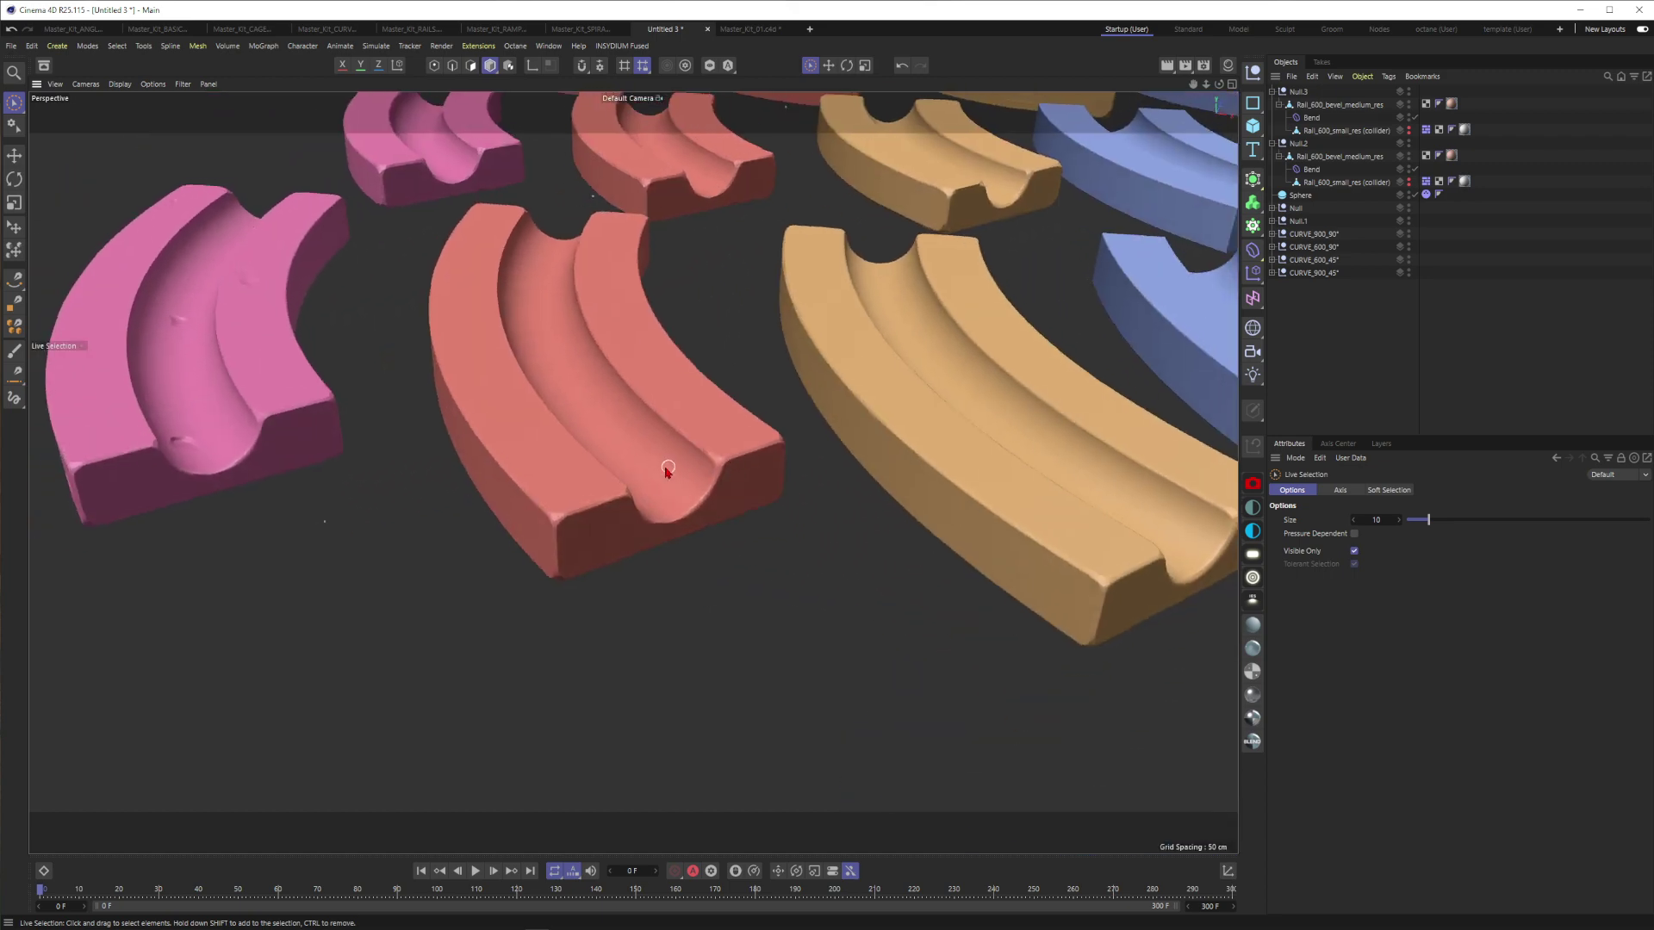
# Examine the surface dents and chipped edges on the pink curve rails beside the smooth red ones.
pyautogui.keyDown('alt'); pyautogui.moveTo(711, 480); pyautogui.dragTo(787, 459, button='middle'); pyautogui.keyUp('alt')
pyautogui.keyDown('alt'); pyautogui.moveTo(759, 458); pyautogui.dragTo(680, 484); pyautogui.keyUp('alt')
pyautogui.scroll(-5, 550, 287)
pyautogui.keyDown('alt'); pyautogui.moveTo(550, 287); pyautogui.dragTo(559, 394, button='middle'); pyautogui.keyUp('alt')
pyautogui.scroll(4, 643, 417)
pyautogui.keyDown('alt'); pyautogui.moveTo(642, 416); pyautogui.dragTo(639, 438); pyautogui.keyUp('alt')
pyautogui.scroll(-5, 639, 439)
pyautogui.scroll(5, 635, 468)
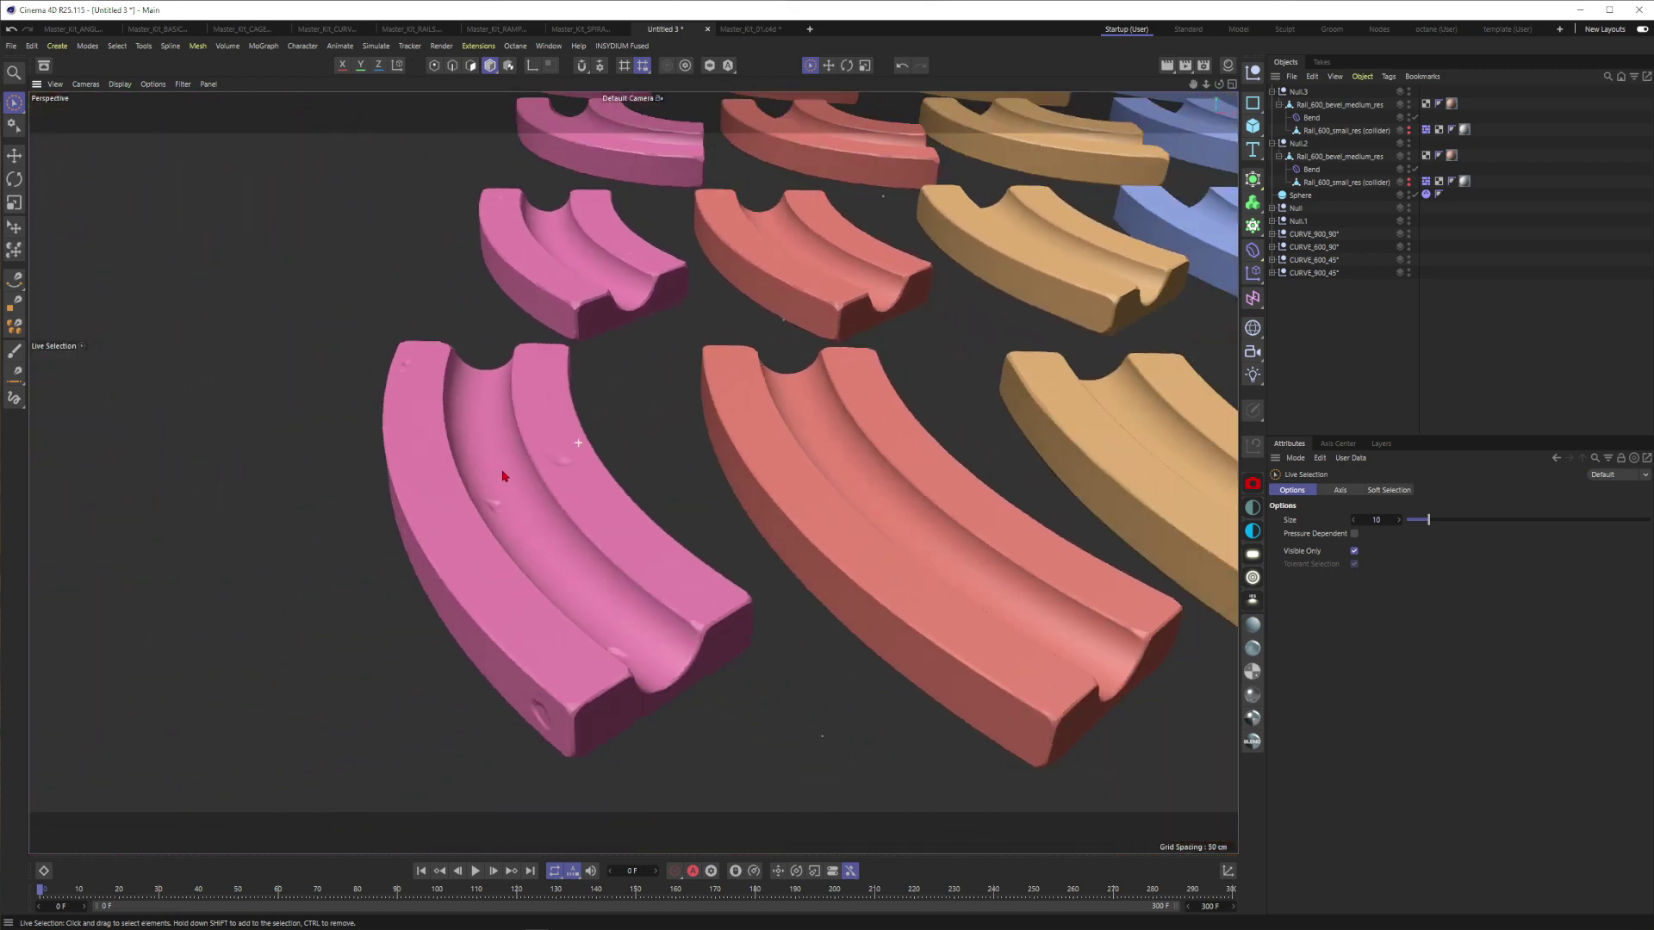
pyautogui.keyDown('alt'); pyautogui.moveTo(504, 476); pyautogui.dragTo(391, 487); pyautogui.keyUp('alt')
pyautogui.keyDown('alt'); pyautogui.moveTo(391, 487); pyautogui.dragTo(448, 676, button='middle'); pyautogui.keyUp('alt')
pyautogui.scroll(4, 553, 365)
pyautogui.keyDown('alt'); pyautogui.moveTo(553, 365); pyautogui.dragTo(601, 486); pyautogui.keyUp('alt')
pyautogui.scroll(-3, 548, 349)
pyautogui.scroll(-2, 602, 440)
# Go back to the four untextured bent rails and examine their sharp edges and curved grooves from several angles.
pyautogui.keyDown('alt'); pyautogui.moveTo(641, 538); pyautogui.dragTo(298, 94, button='middle'); pyautogui.keyUp('alt')
pyautogui.scroll(-5, 763, 452)
pyautogui.keyDown('alt'); pyautogui.moveTo(769, 454); pyautogui.dragTo(756, 385); pyautogui.keyUp('alt')
pyautogui.keyDown('alt'); pyautogui.moveTo(274, 567); pyautogui.dragTo(679, 488, button='middle'); pyautogui.keyUp('alt')
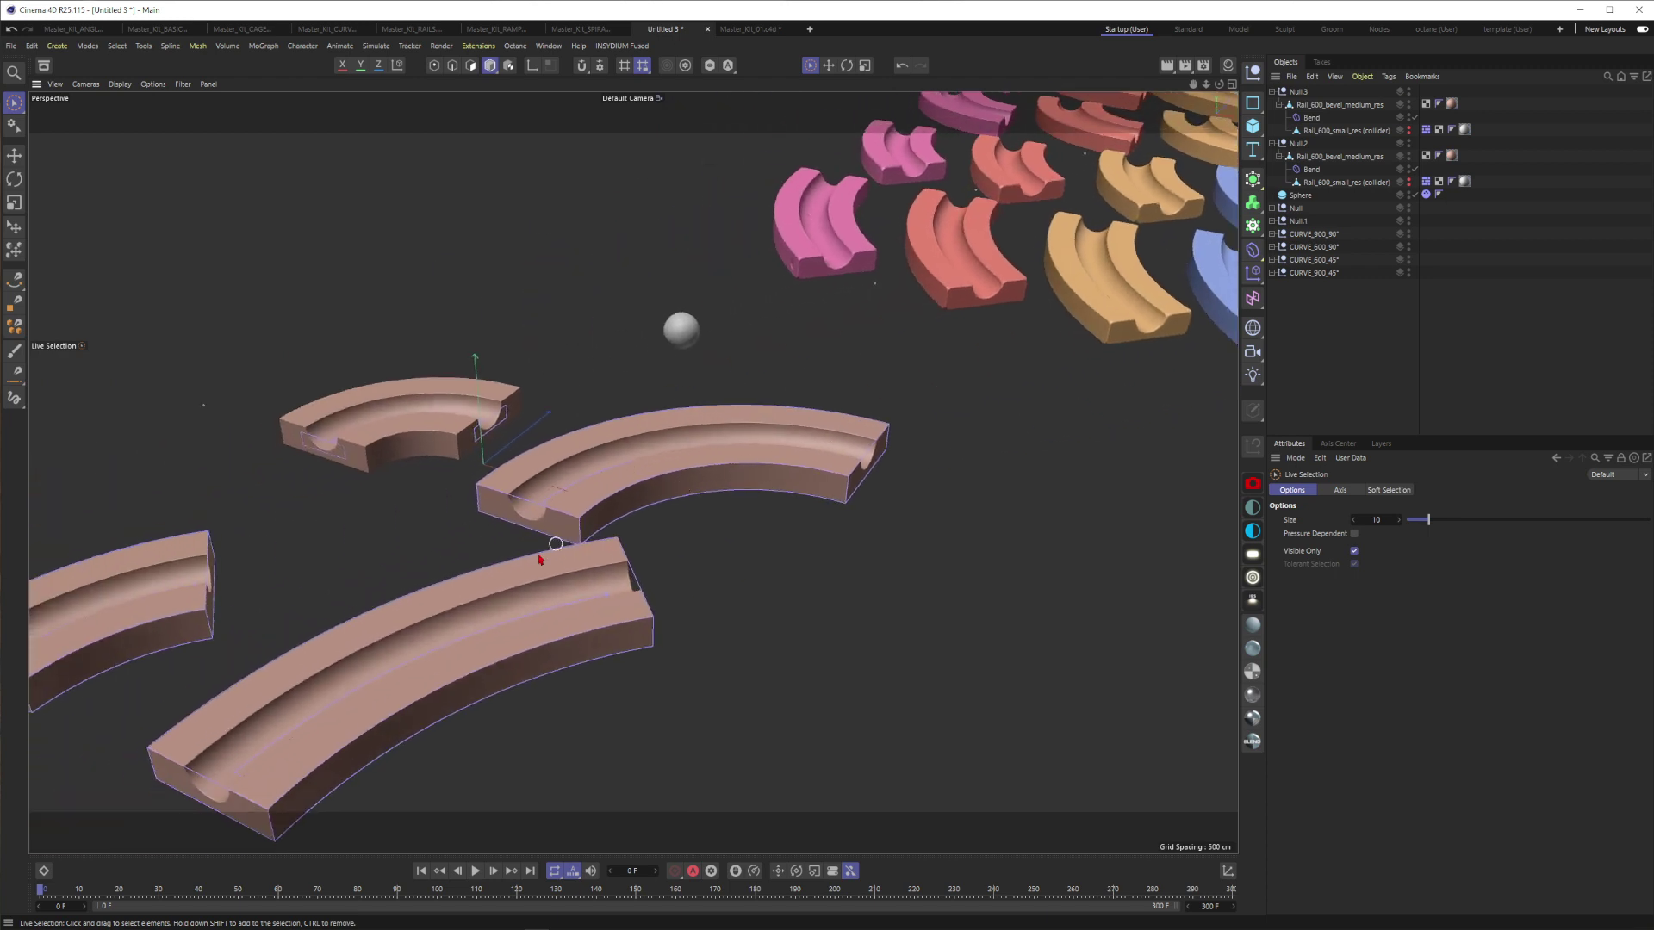
pyautogui.scroll(4, 554, 602)
pyautogui.keyDown('alt'); pyautogui.moveTo(541, 613); pyautogui.dragTo(617, 480, button='middle'); pyautogui.keyUp('alt')
pyautogui.keyDown('alt'); pyautogui.moveTo(586, 478); pyautogui.dragTo(650, 490); pyautogui.keyUp('alt')
pyautogui.keyDown('alt'); pyautogui.moveTo(504, 648); pyautogui.dragTo(631, 473, button='middle'); pyautogui.keyUp('alt')
pyautogui.keyDown('alt'); pyautogui.moveTo(631, 473); pyautogui.dragTo(687, 380); pyautogui.keyUp('alt')
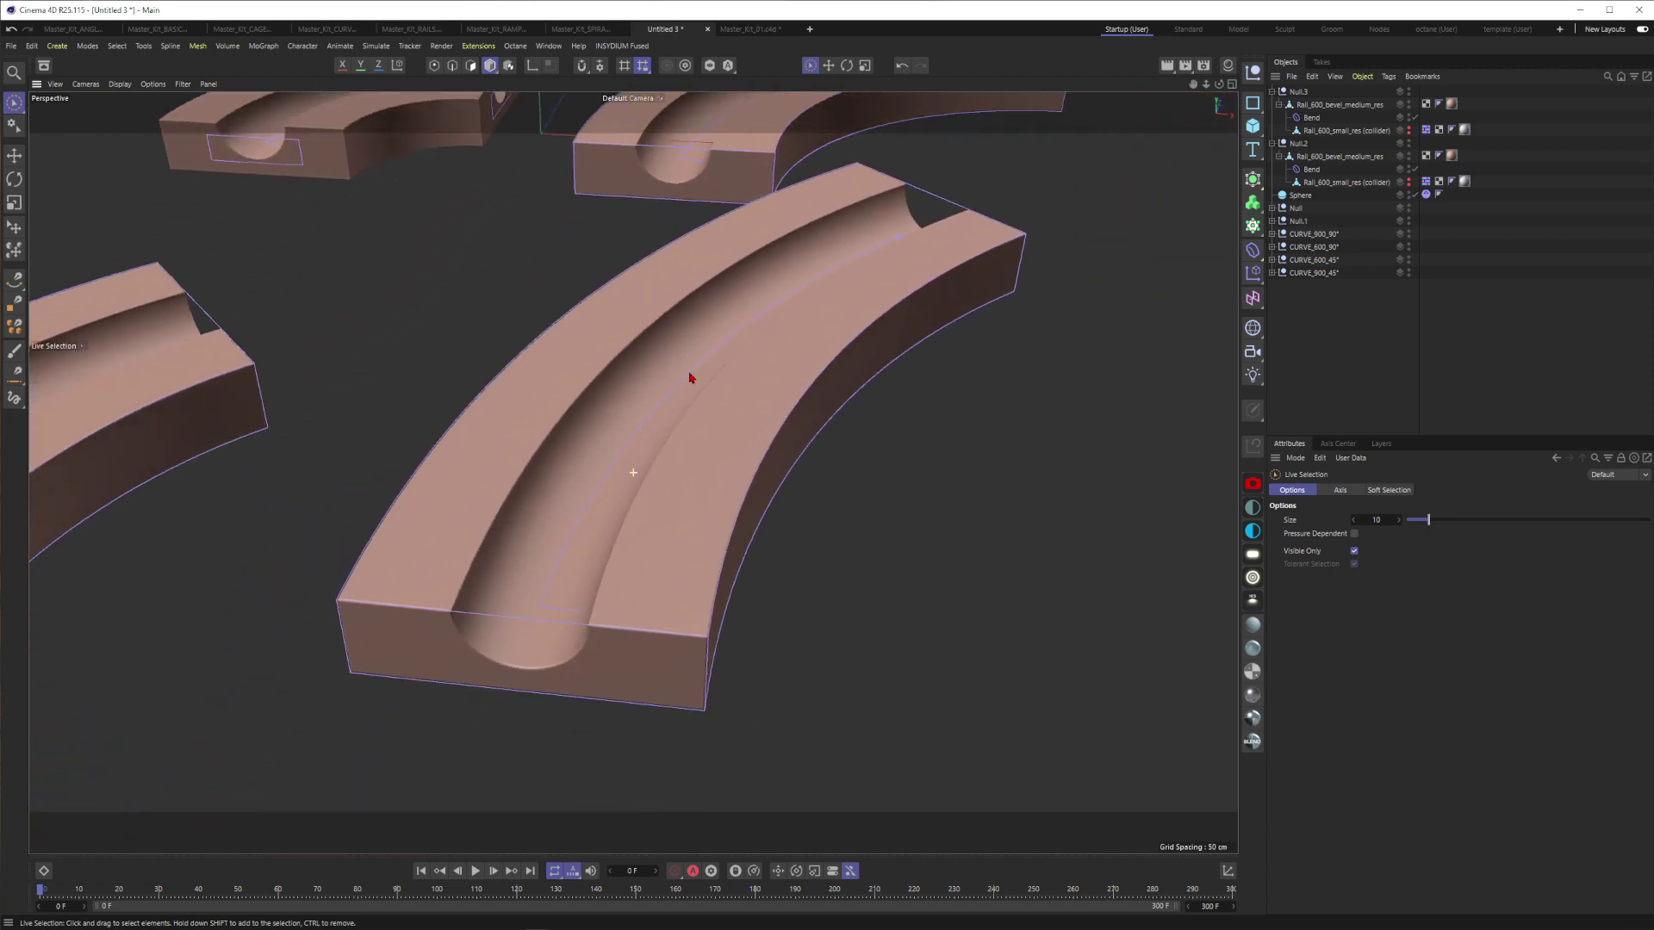
pyautogui.scroll(3, 643, 427)
pyautogui.scroll(-10, 605, 494)
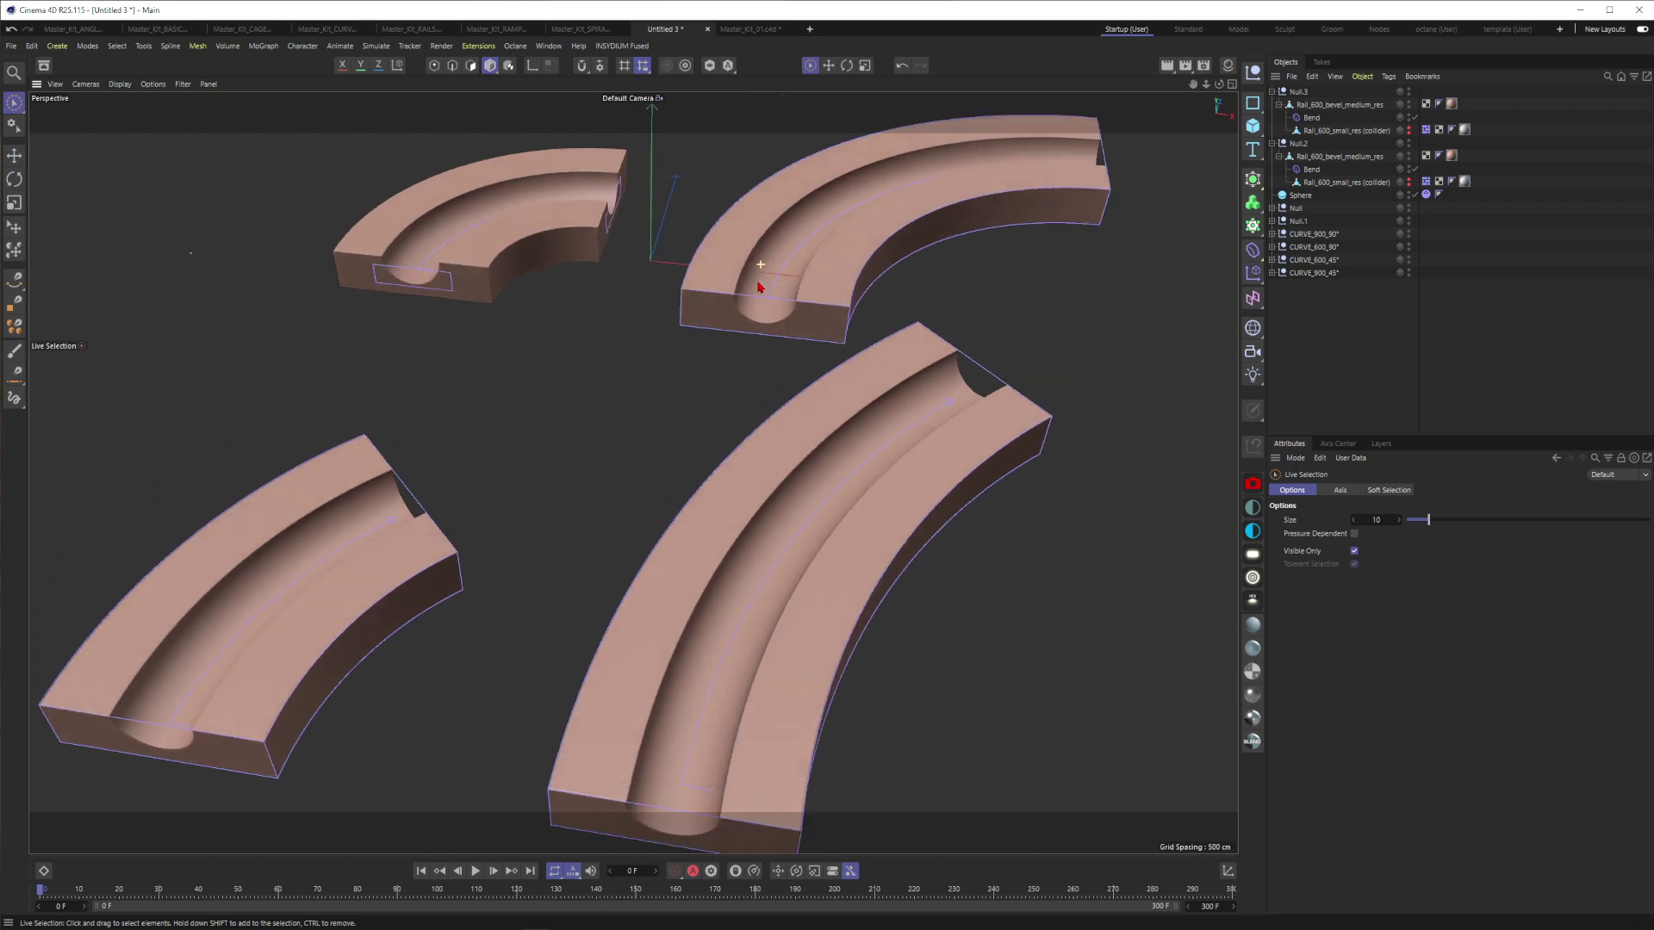
pyautogui.keyDown('alt'); pyautogui.moveTo(760, 288); pyautogui.dragTo(781, 278); pyautogui.keyUp('alt')
pyautogui.keyDown('alt'); pyautogui.moveTo(780, 277); pyautogui.dragTo(690, 310, button='right'); pyautogui.keyUp('alt')
pyautogui.keyDown('alt'); pyautogui.moveTo(775, 258); pyautogui.dragTo(660, 393, button='middle'); pyautogui.keyUp('alt')
pyautogui.keyDown('alt'); pyautogui.moveTo(660, 393); pyautogui.dragTo(801, 369, button='right'); pyautogui.keyUp('alt')
pyautogui.keyDown('alt'); pyautogui.moveTo(751, 419); pyautogui.dragTo(683, 395); pyautogui.keyUp('alt')
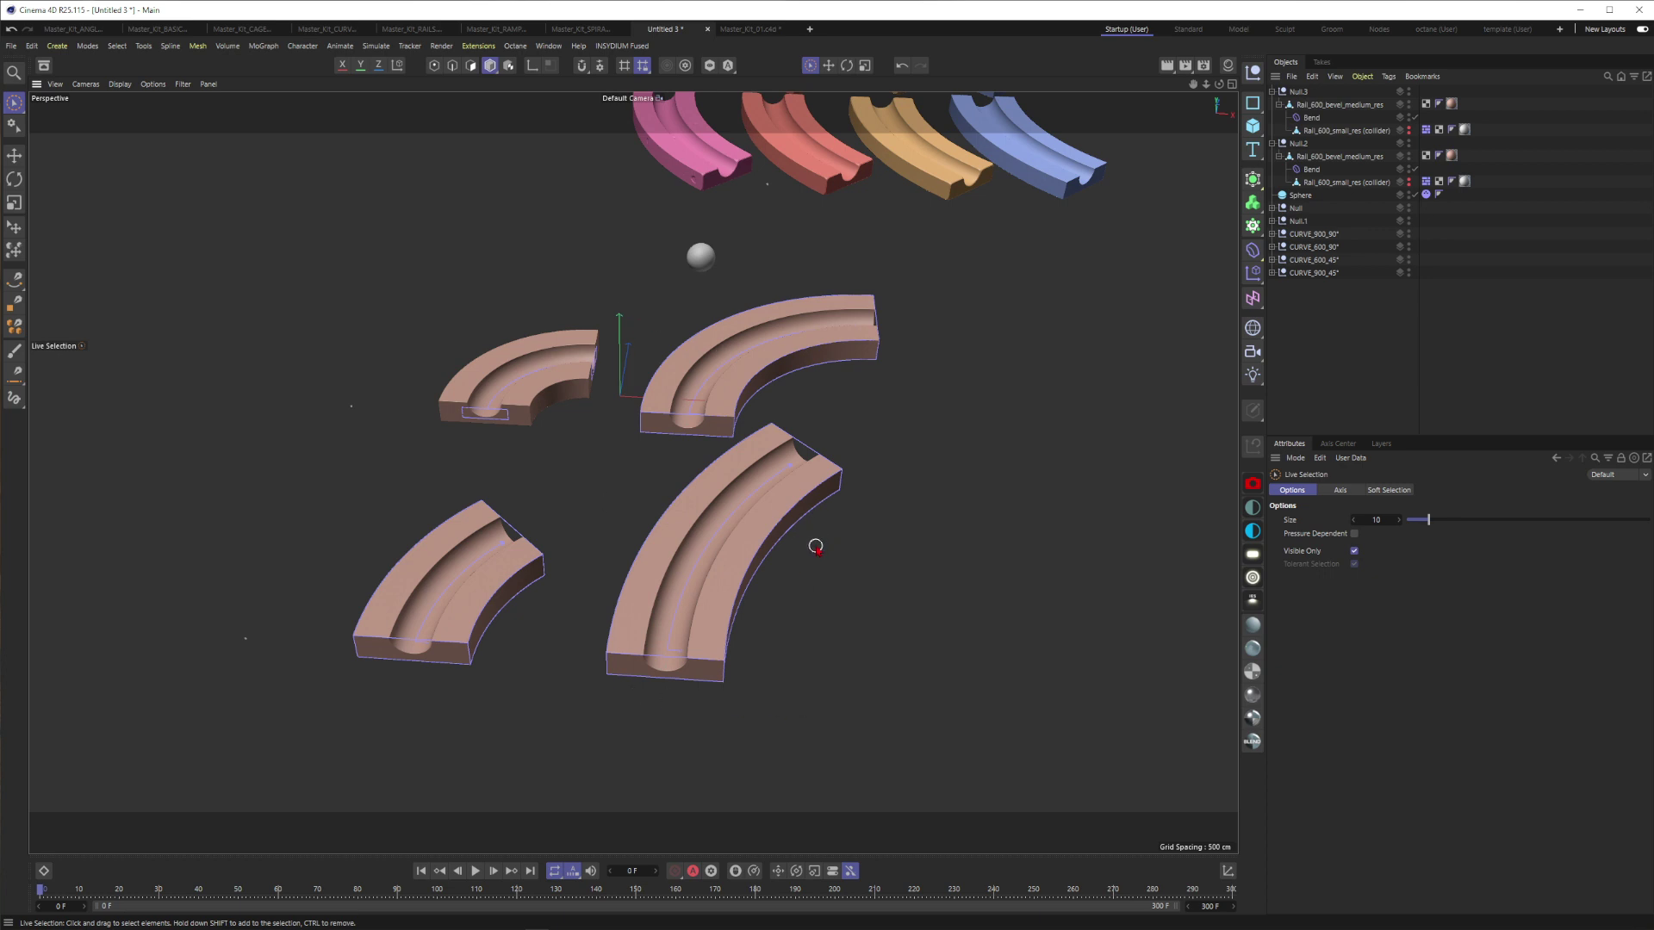
pyautogui.keyDown('alt'); pyautogui.moveTo(792, 344); pyautogui.dragTo(839, 444, button='middle'); pyautogui.keyUp('alt')
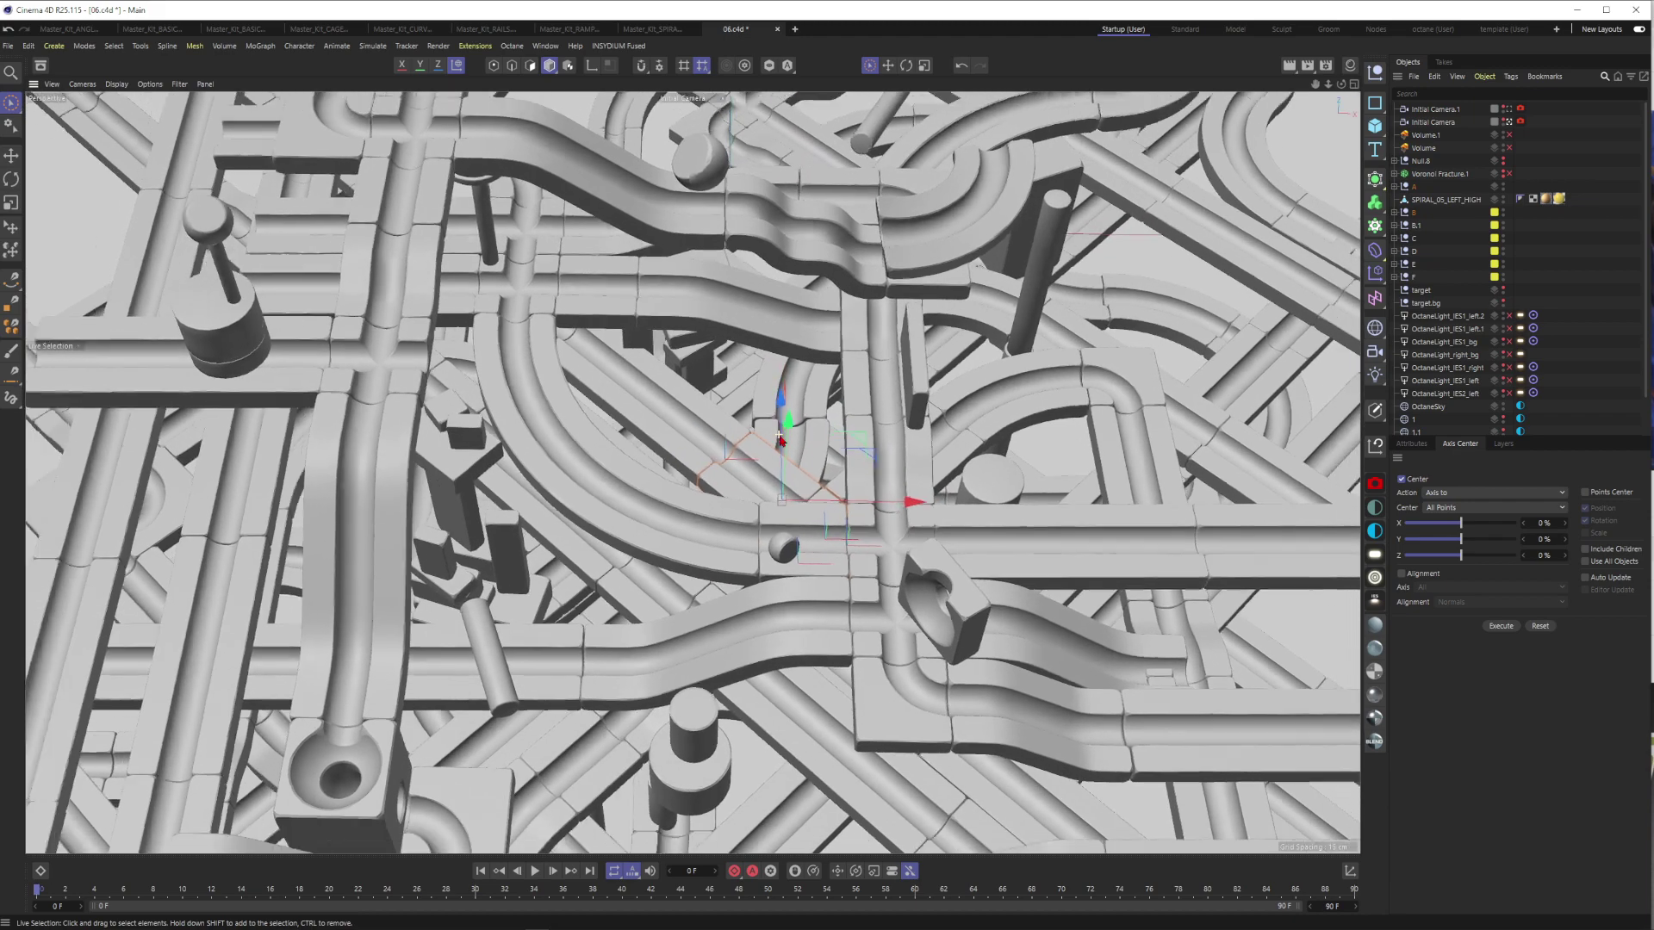
# Examine how the straight, curved, wavy and junction rails connect across the assembled marble run in the 06 scene.
pyautogui.scroll(-4, 779, 437)
pyautogui.keyDown('alt'); pyautogui.moveTo(779, 437); pyautogui.dragTo(892, 548, button='middle'); pyautogui.keyUp('alt')
pyautogui.keyDown('alt'); pyautogui.moveTo(892, 548); pyautogui.dragTo(595, 273); pyautogui.keyUp('alt')
pyautogui.keyDown('alt'); pyautogui.moveTo(595, 275); pyautogui.dragTo(791, 195, button='right'); pyautogui.keyUp('alt')
pyautogui.keyDown('alt'); pyautogui.moveTo(559, 272); pyautogui.dragTo(689, 389, button='middle'); pyautogui.keyUp('alt')
pyautogui.keyDown('alt'); pyautogui.moveTo(551, 281); pyautogui.dragTo(474, 259, button='right'); pyautogui.keyUp('alt')
pyautogui.keyDown('alt'); pyautogui.moveTo(934, 504); pyautogui.dragTo(633, 390, button='middle'); pyautogui.keyUp('alt')
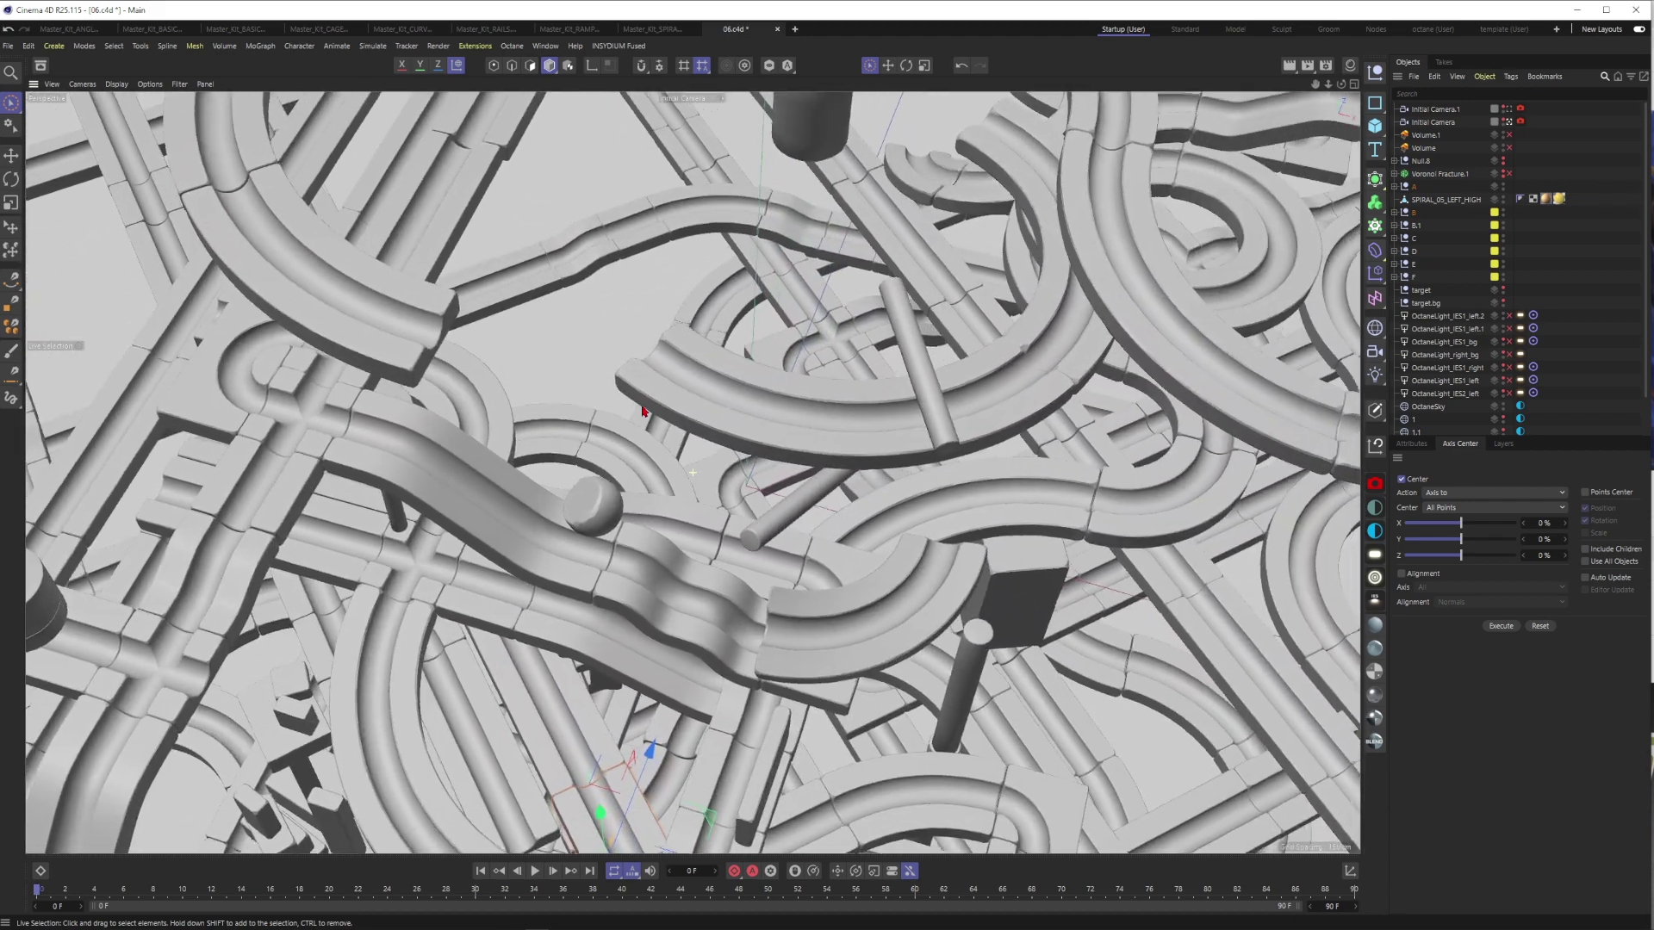
pyautogui.keyDown('alt'); pyautogui.moveTo(860, 425); pyautogui.dragTo(933, 419); pyautogui.keyUp('alt')
pyautogui.keyDown('alt'); pyautogui.moveTo(822, 415); pyautogui.dragTo(901, 397, button='right'); pyautogui.keyUp('alt')
pyautogui.keyDown('alt'); pyautogui.moveTo(900, 397); pyautogui.dragTo(789, 437); pyautogui.keyUp('alt')
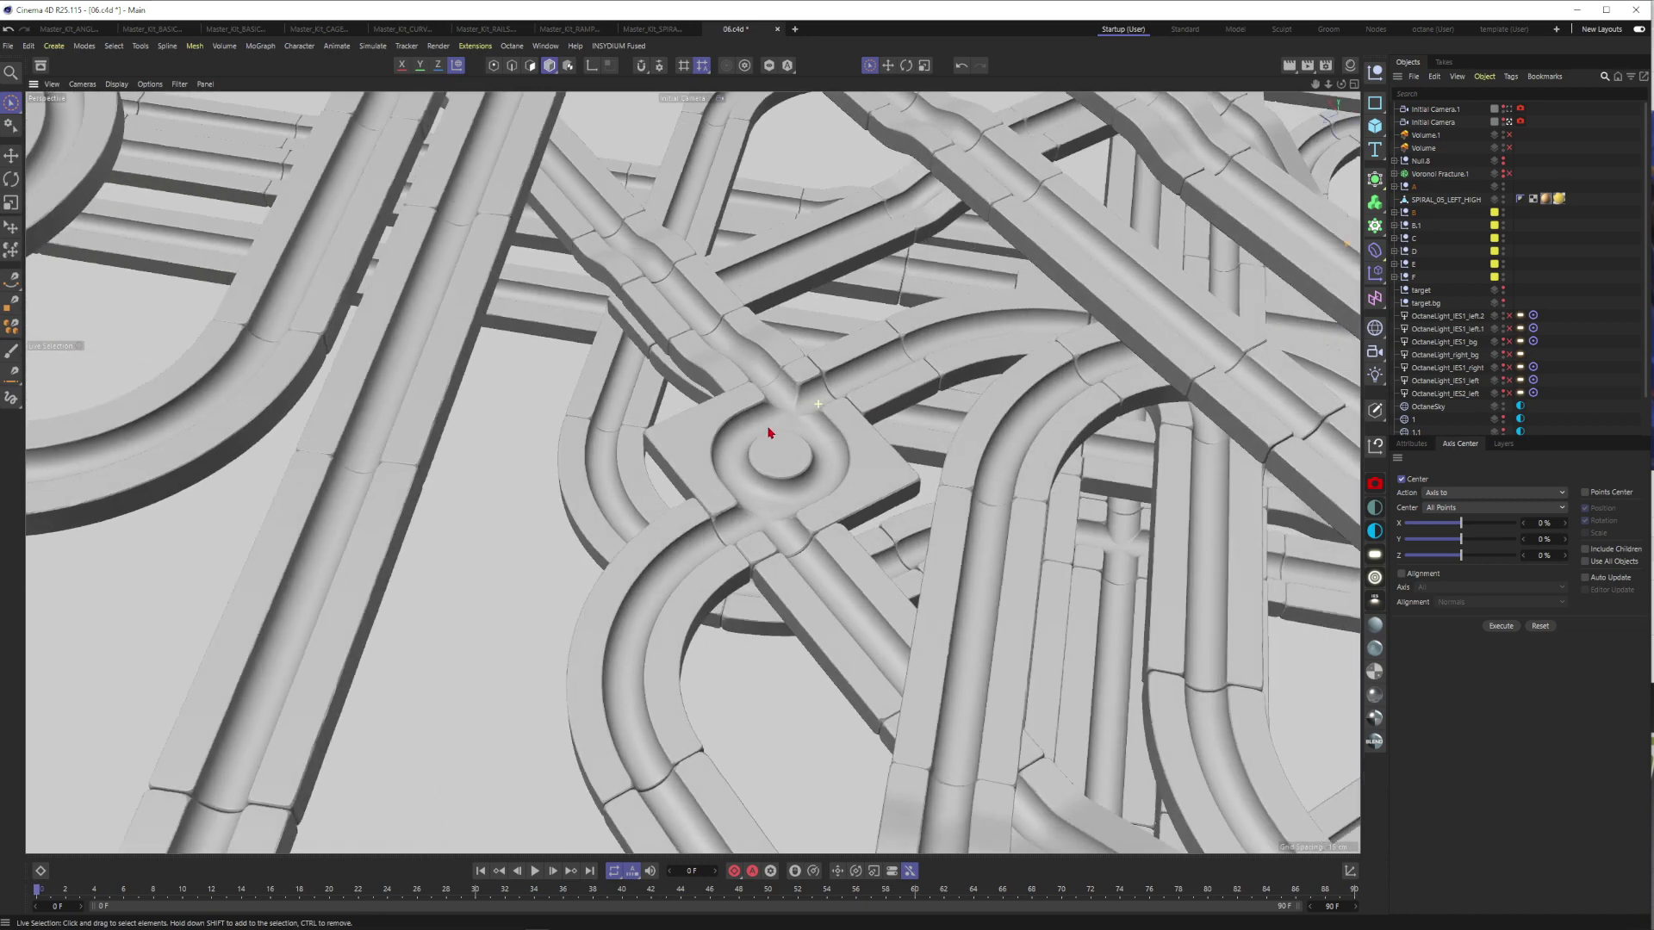
pyautogui.keyDown('alt'); pyautogui.moveTo(768, 431); pyautogui.dragTo(743, 472); pyautogui.keyUp('alt')
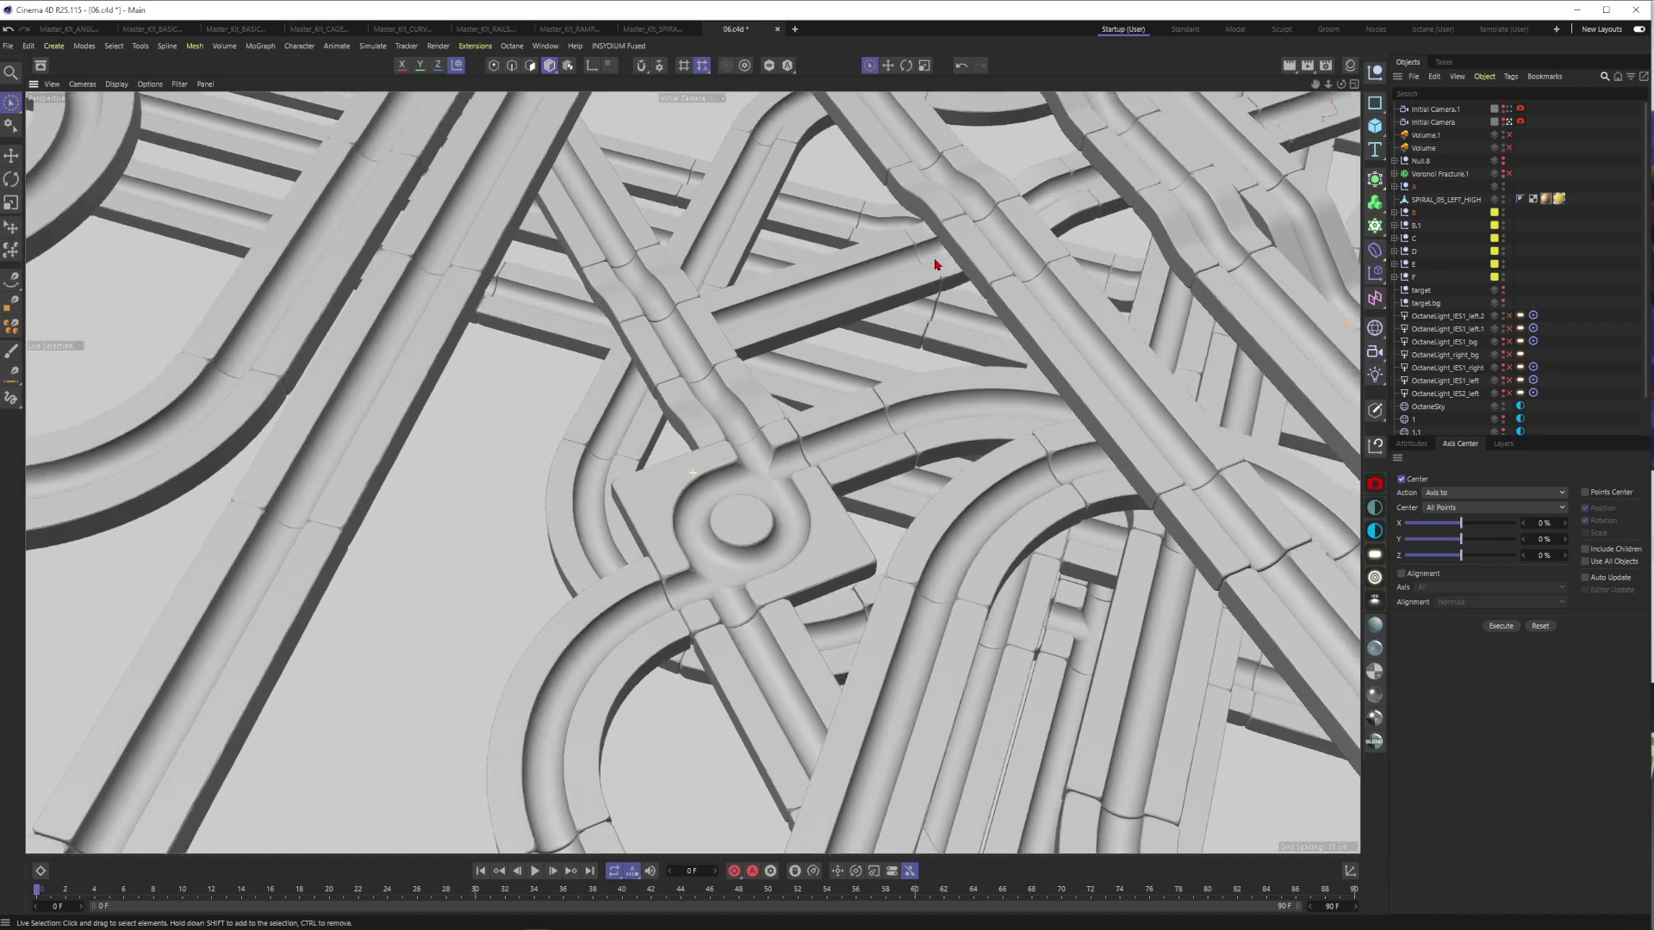
pyautogui.keyDown('alt'); pyautogui.moveTo(949, 239); pyautogui.dragTo(745, 495, button='middle'); pyautogui.keyUp('alt')
pyautogui.keyDown('alt'); pyautogui.moveTo(882, 313); pyautogui.dragTo(1037, 262, button='right'); pyautogui.keyUp('alt')
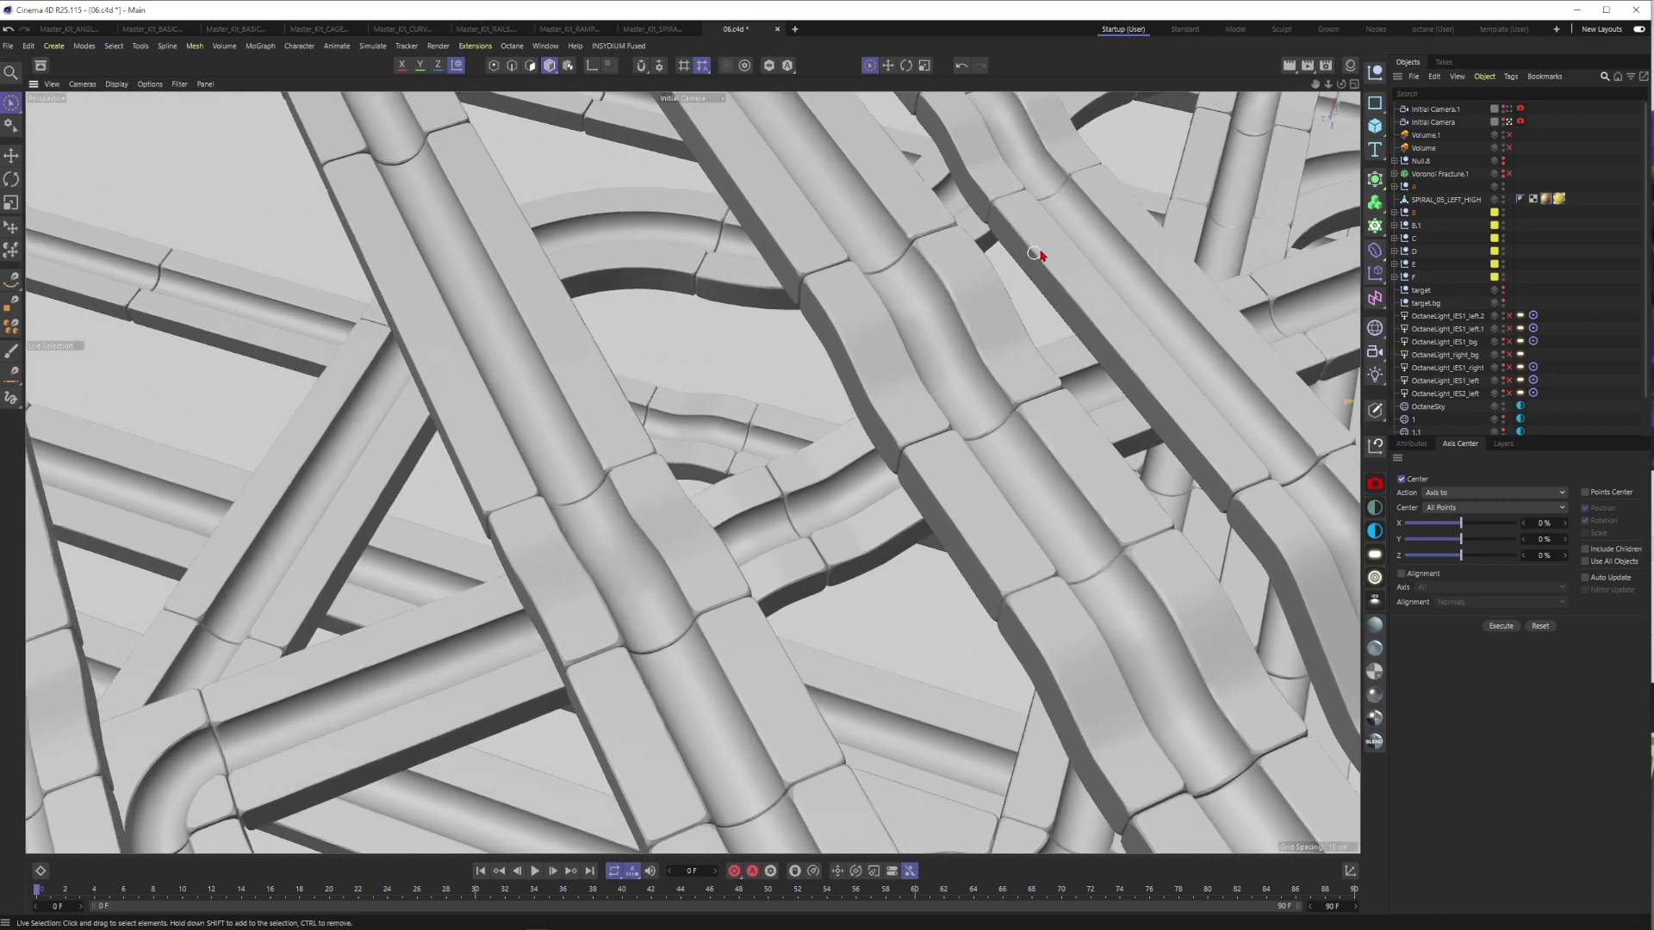